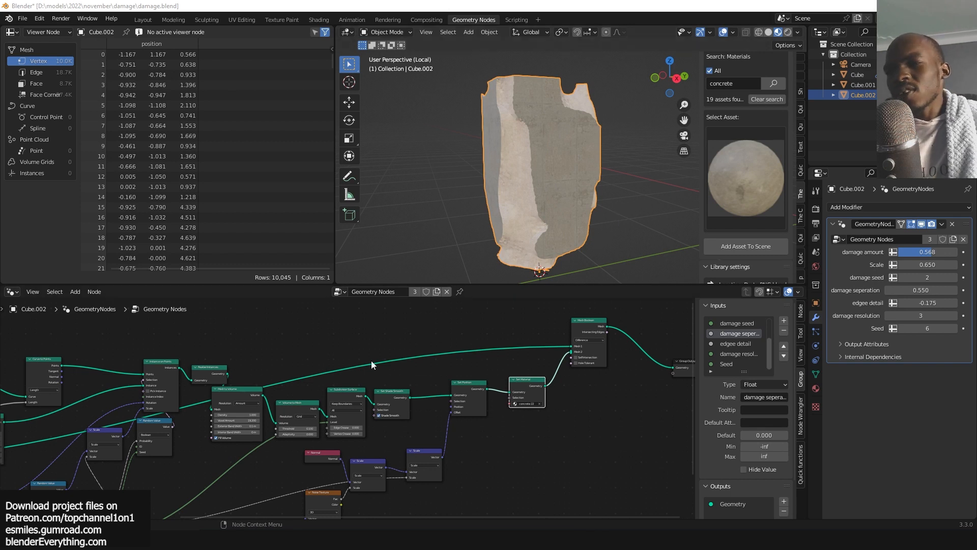
Examine the damage node tree and the damaged concrete block from several angles.
scroll(371, 360, "down", 5)
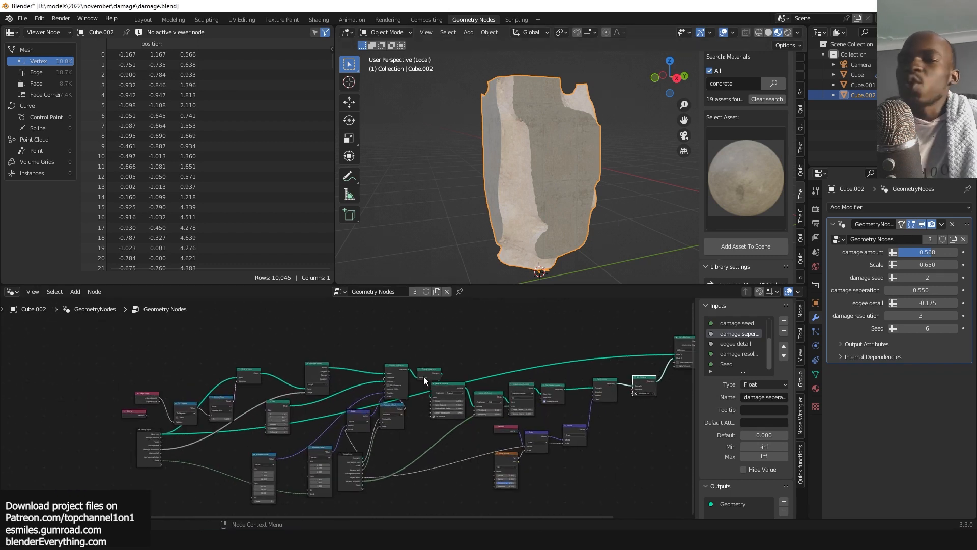
scroll(423, 377, "up", 2)
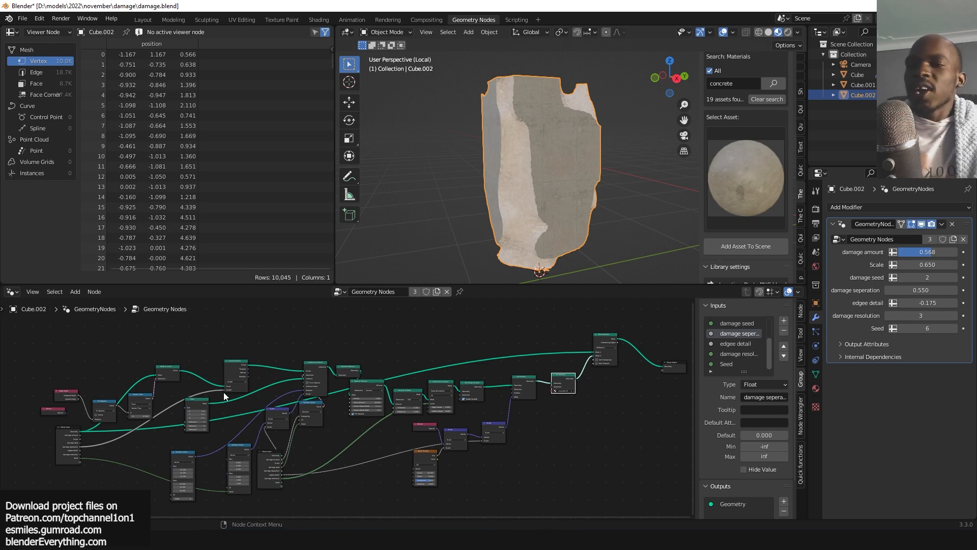
scroll(220, 349, "up", 3)
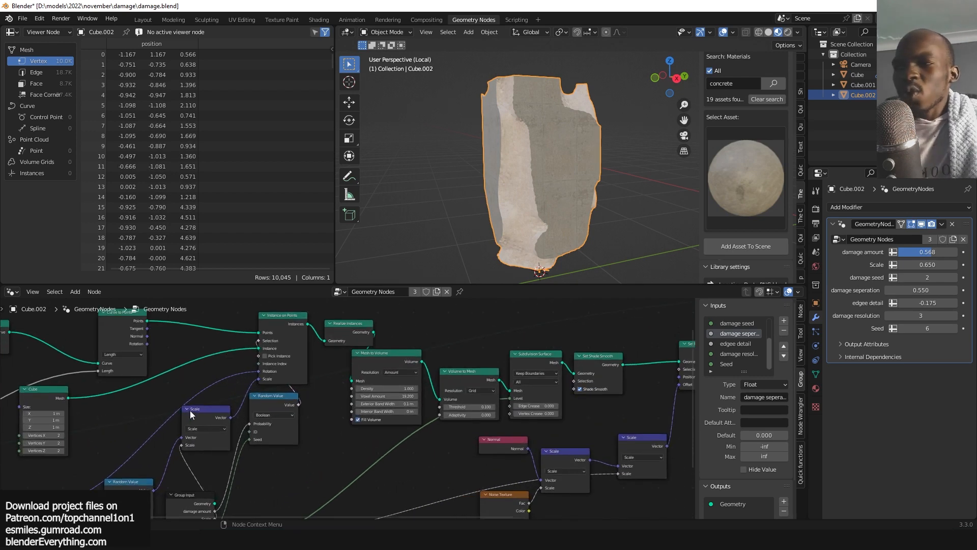
scroll(191, 410, "down", 1)
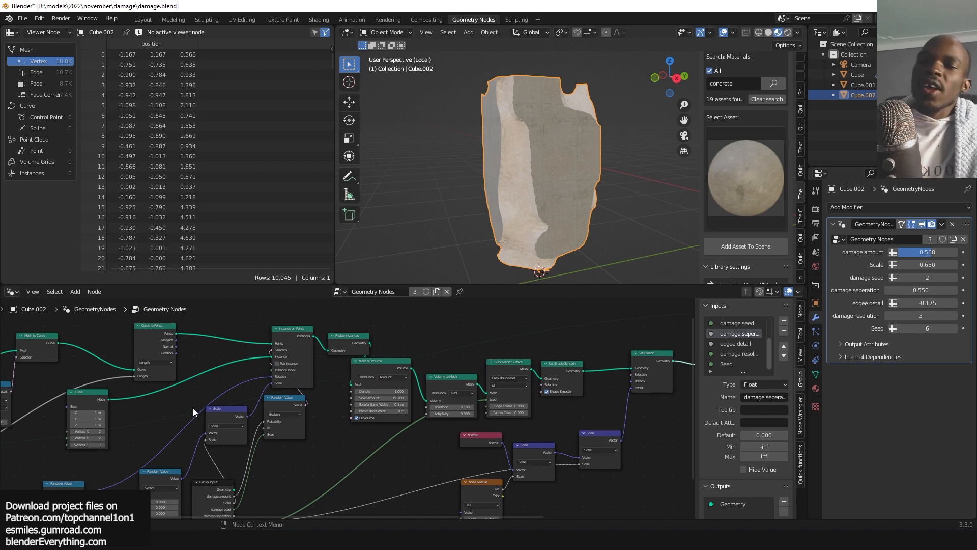
scroll(193, 408, "down", 1)
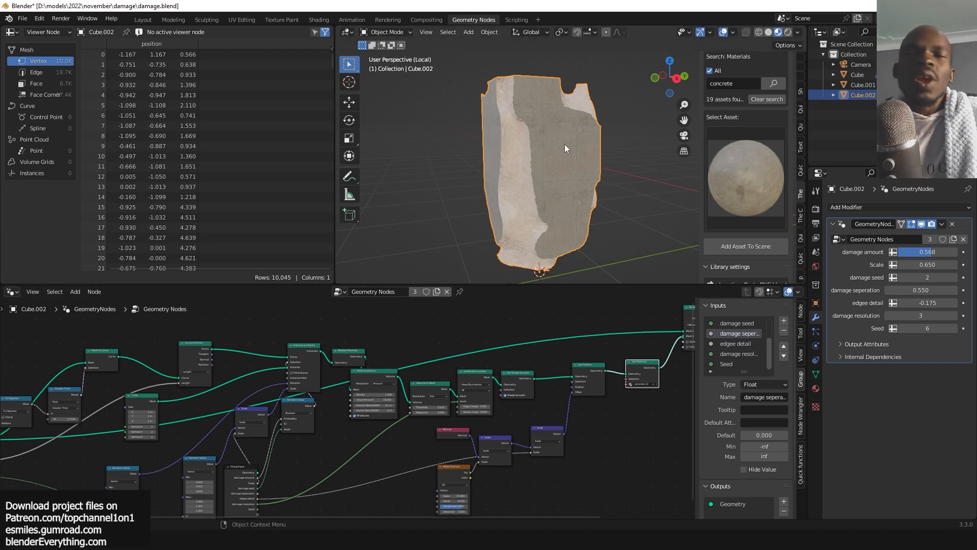
scroll(569, 142, "down", 5)
middle_click_drag(561, 155, 609, 172)
scroll(560, 156, "up", 7)
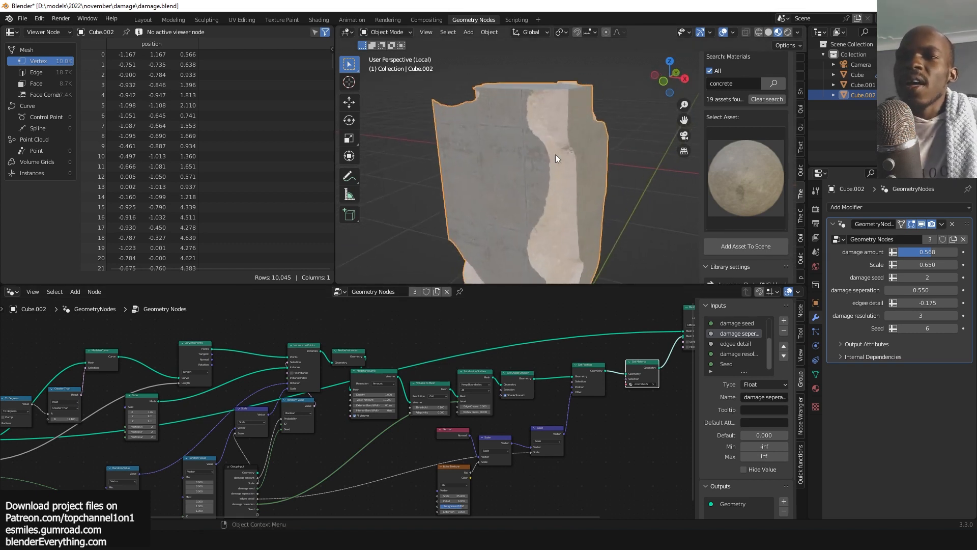
scroll(563, 163, "down", 3)
Enter Edit Mode to inspect the base box mesh, then return and show the modifier result again.
key("Tab")
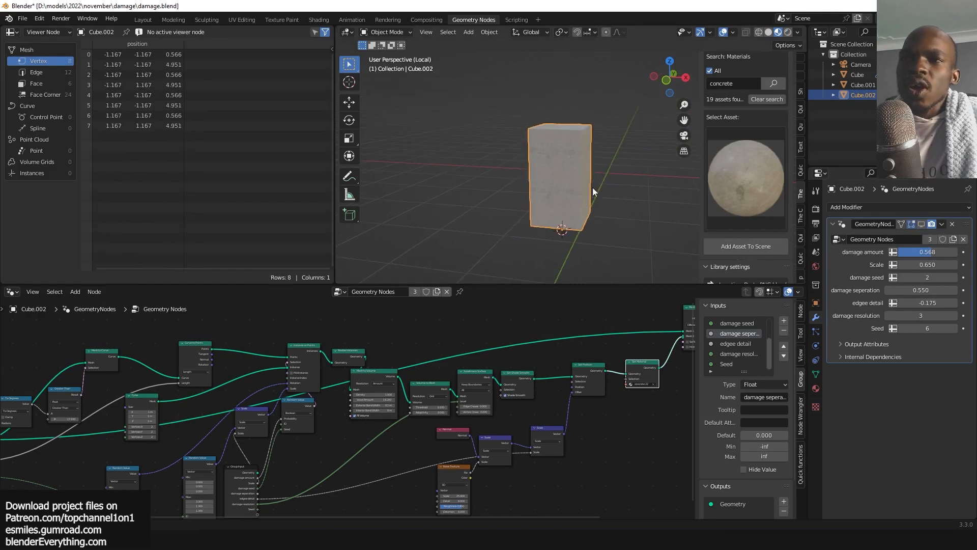
scroll(469, 200, "up", 3)
middle_click_drag(596, 181, 524, 199)
key("alt+a")
scroll(594, 138, "up", 2)
key("Tab")
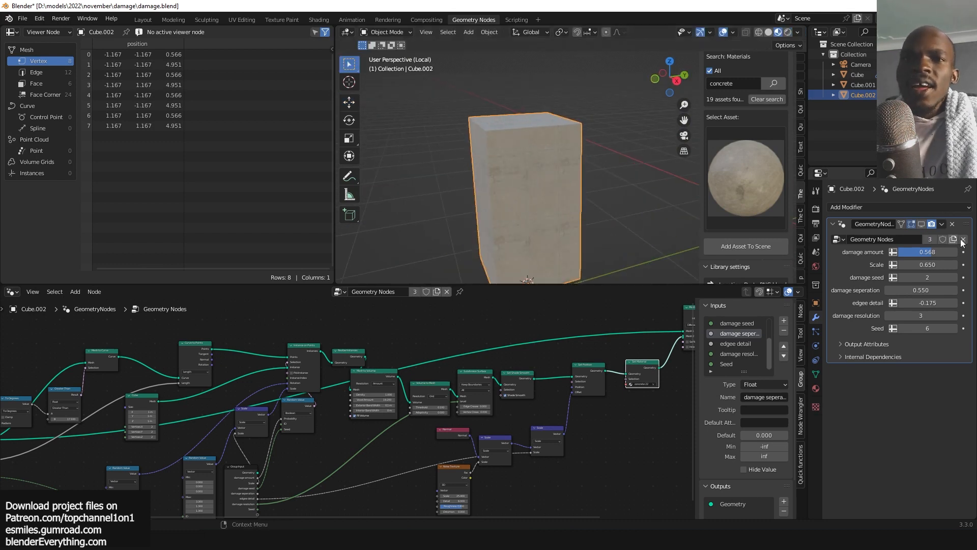
left_click(921, 224)
scroll(471, 184, "up", 3)
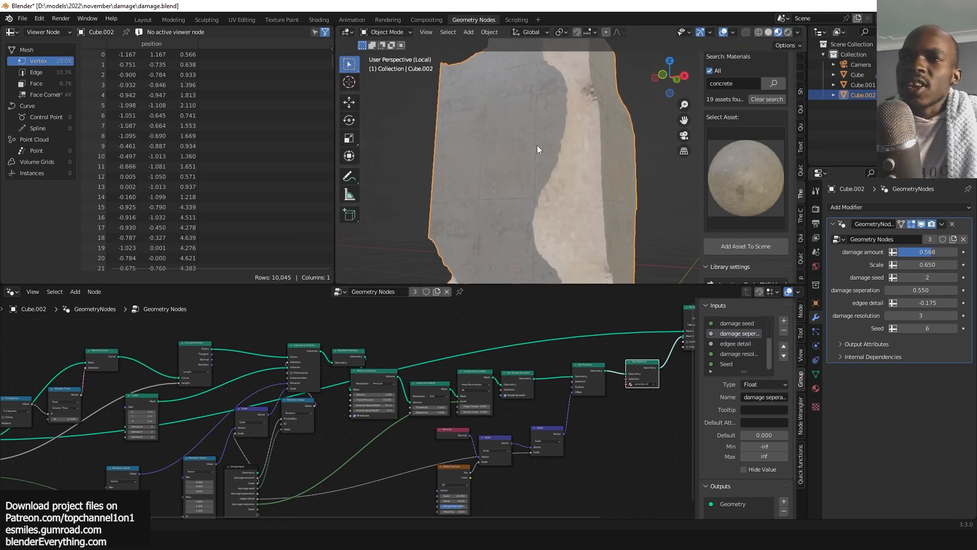
Lower the modifier's damage amount to 0.458.
middle_click_drag(536, 145, 595, 92)
scroll(564, 168, "down", 3)
middle_click_drag(554, 228, 547, 193, "shift")
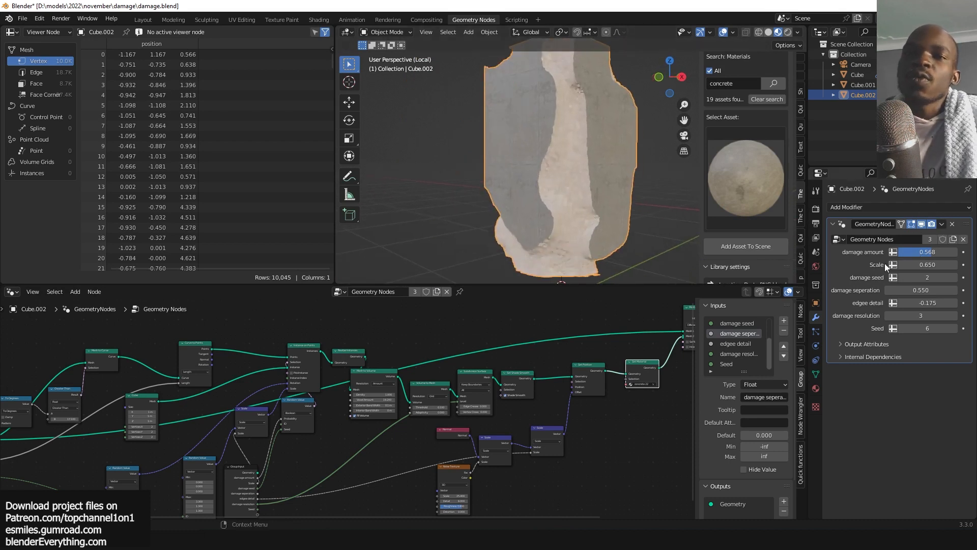
mouse_move(925, 252)
left_mouse_down()
mouse_move(895, 253)
mouse_move(921, 252)
left_mouse_up()
mouse_move(547, 195)
middle_mouse_down()
mouse_move(496, 189)
mouse_move(573, 204)
mouse_move(557, 204)
middle_mouse_up()
scroll(522, 180, "up", 4)
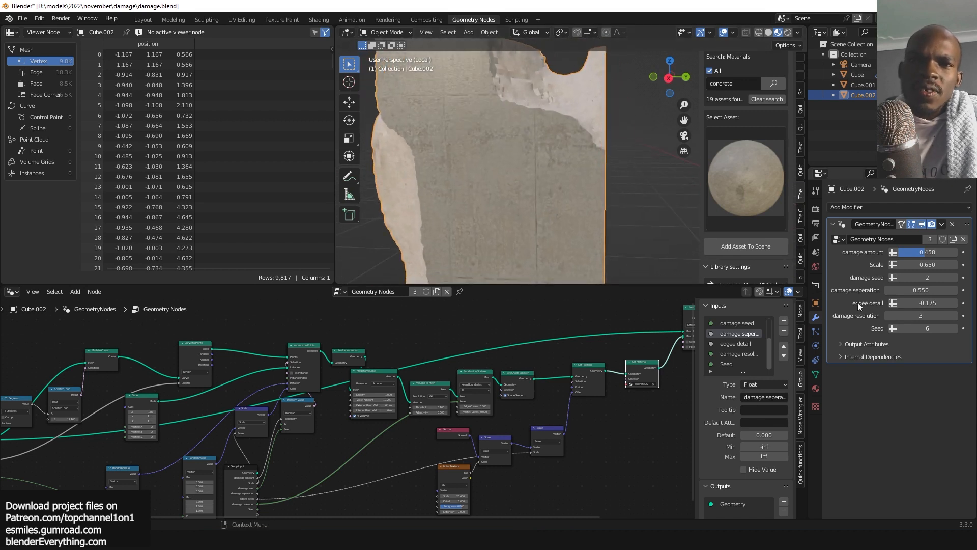
Reduce the damage resolution to 1.
scroll(597, 245, "down", 3)
middle_click_drag(597, 234, 604, 228, "shift")
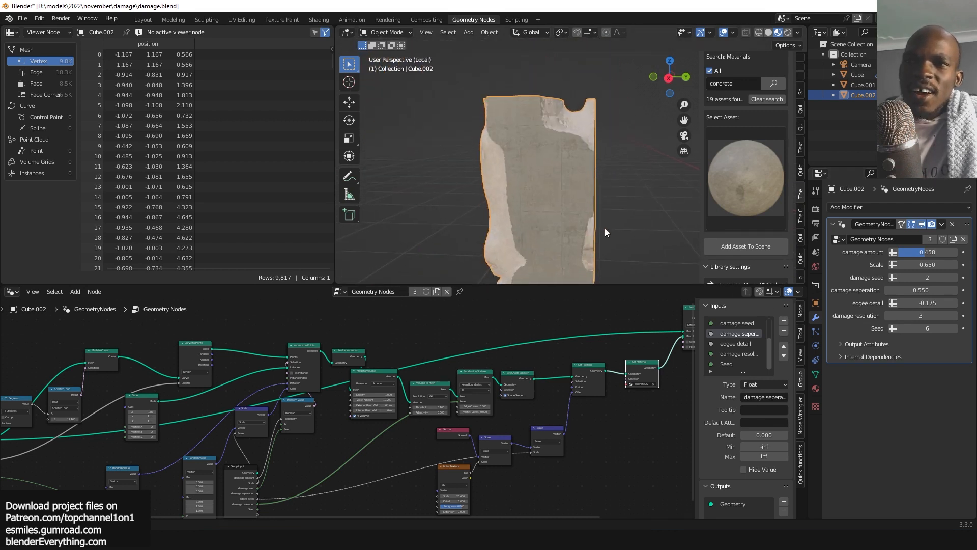
scroll(605, 225, "up", 3)
middle_click_drag(601, 132, 597, 171, "shift")
middle_click_drag(595, 170, 521, 197)
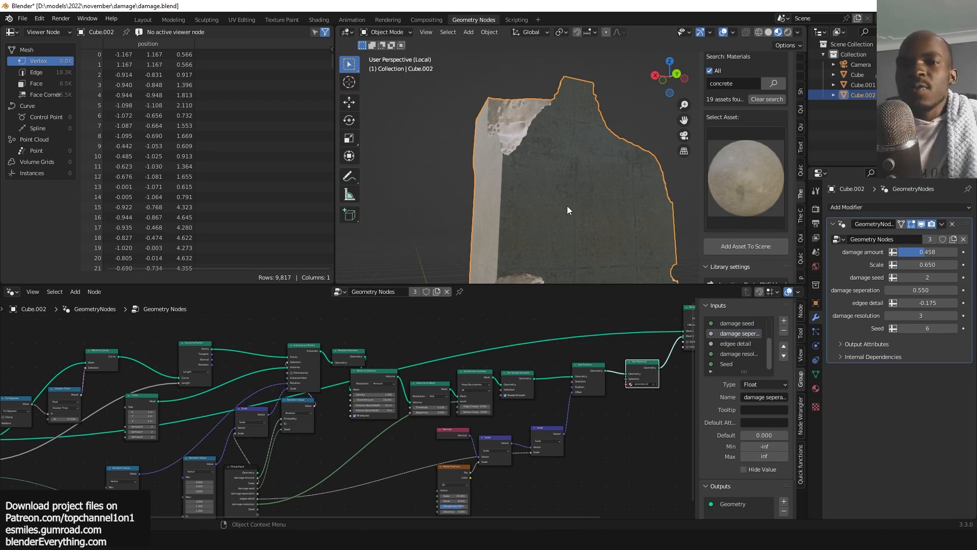
left_click(889, 316)
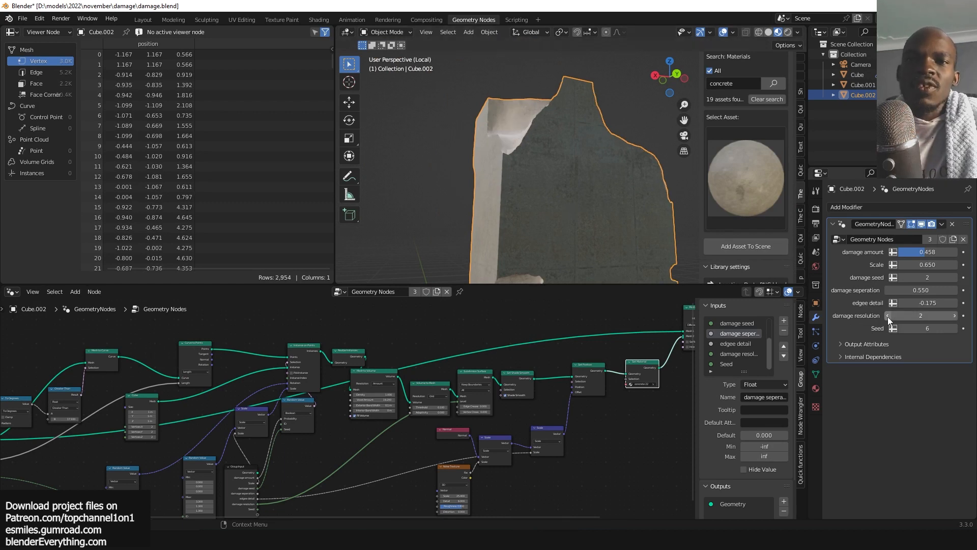
left_click(889, 316)
Set the damage amount to 0.
mouse_move(907, 252)
left_mouse_down()
mouse_move(954, 251)
mouse_move(899, 252)
left_mouse_up()
scroll(653, 234, "down", 4)
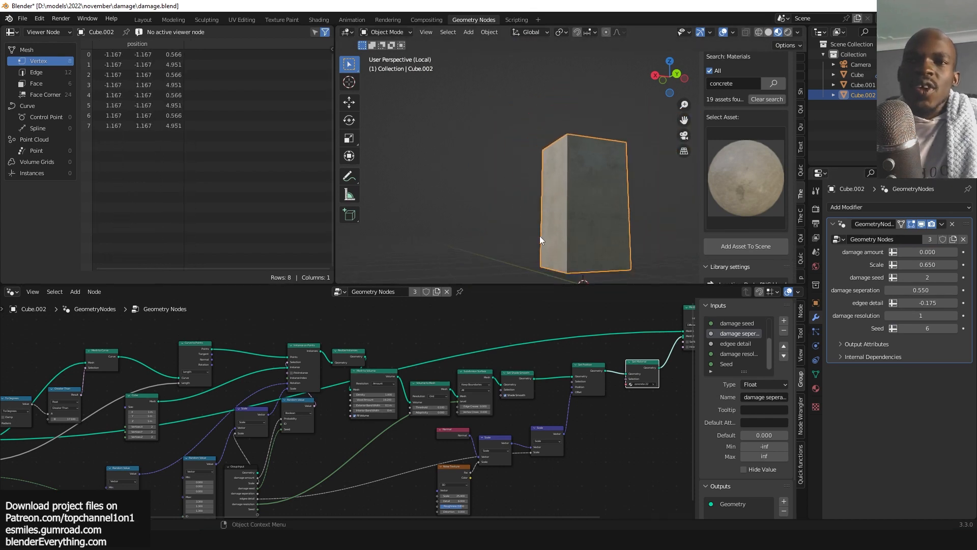
middle_click_drag(540, 236, 568, 245)
Set the damage amount to 0.398 and raise the damage resolution to 3.
left_click_drag(921, 252, 924, 251)
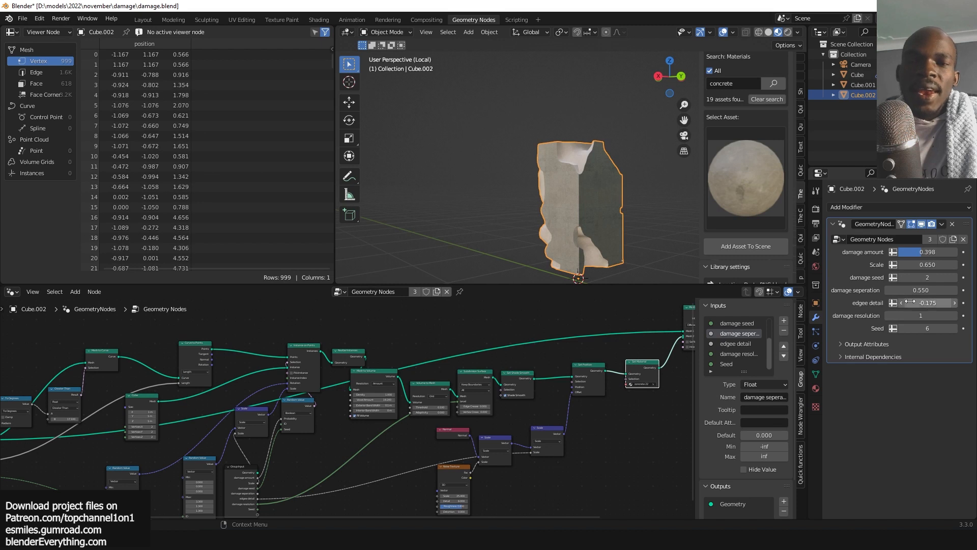
left_click_drag(944, 315, 955, 316)
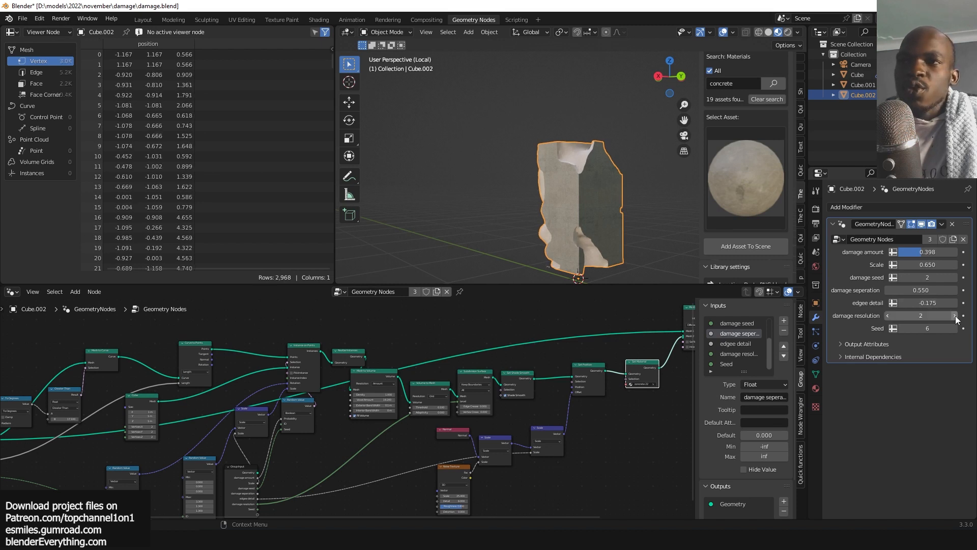
scroll(554, 196, "up", 3)
middle_click_drag(554, 196, 589, 176)
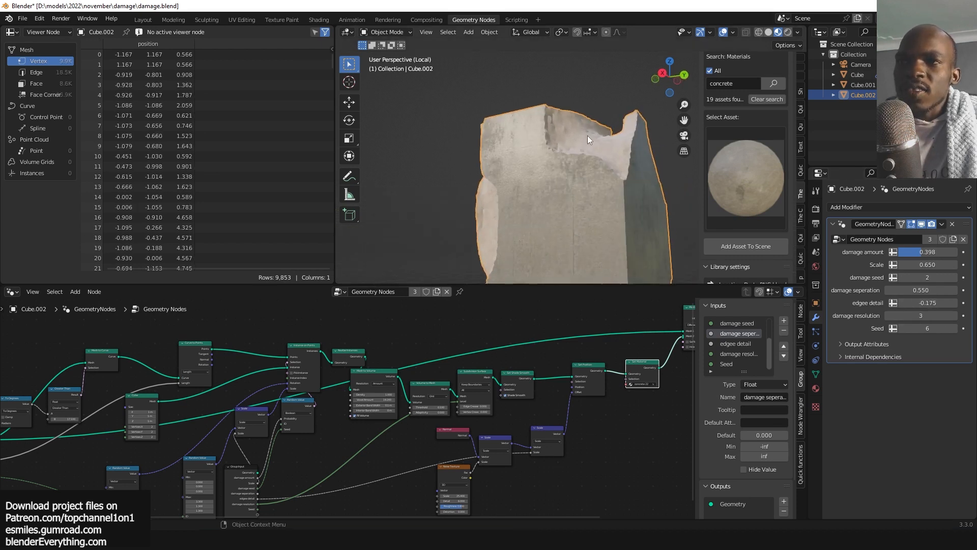
Lower the damage resolution to 2 and set the Scale to 0.550.
scroll(588, 136, "up", 4)
middle_click_drag(587, 135, 636, 152)
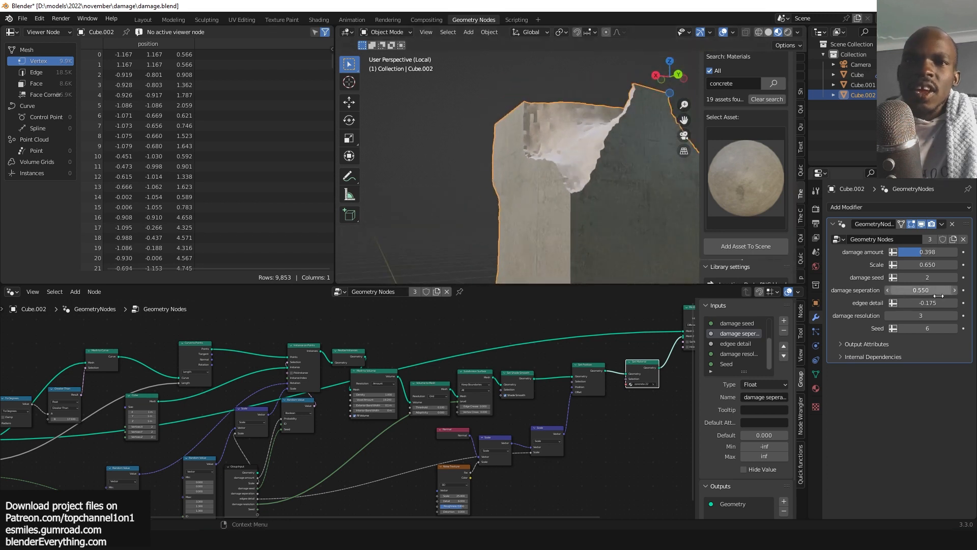
left_click(887, 316)
middle_click_drag(490, 189, 625, 152)
mouse_move(926, 265)
left_mouse_down()
mouse_move(910, 265)
mouse_move(920, 265)
left_mouse_up()
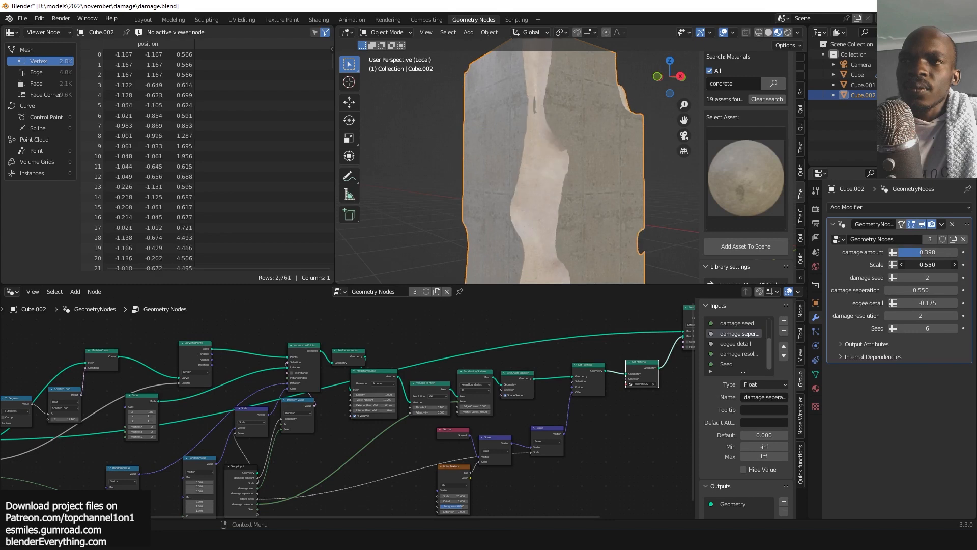
scroll(534, 178, "down", 4)
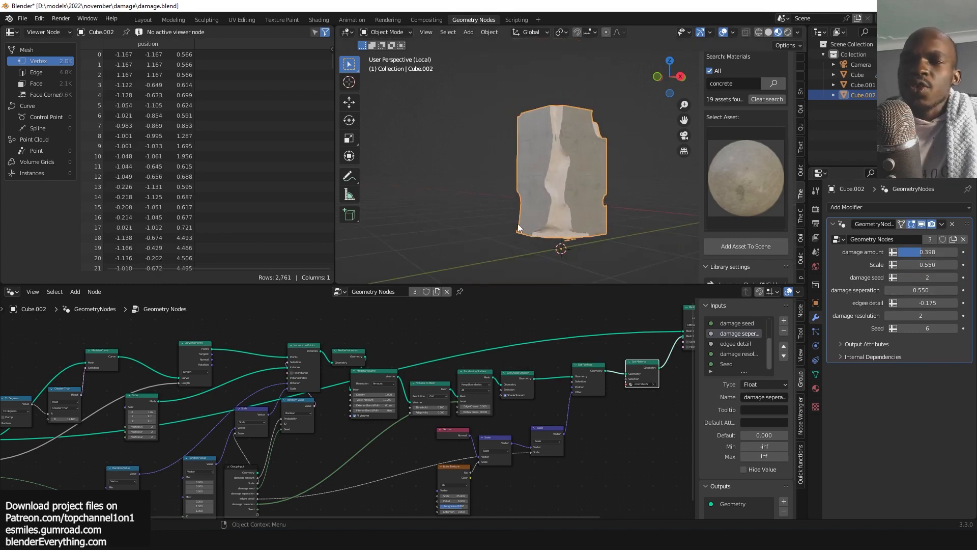
Zoom into the node tree to inspect the Mesh to Volume node settings.
scroll(531, 182, "up", 3)
scroll(236, 393, "down", 2)
scroll(236, 393, "down", 2)
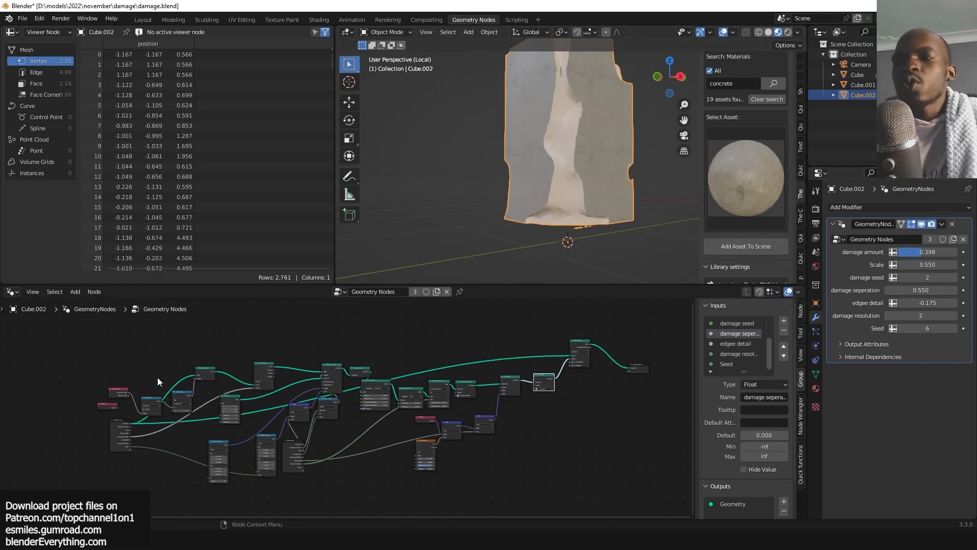
scroll(438, 390, "up", 7)
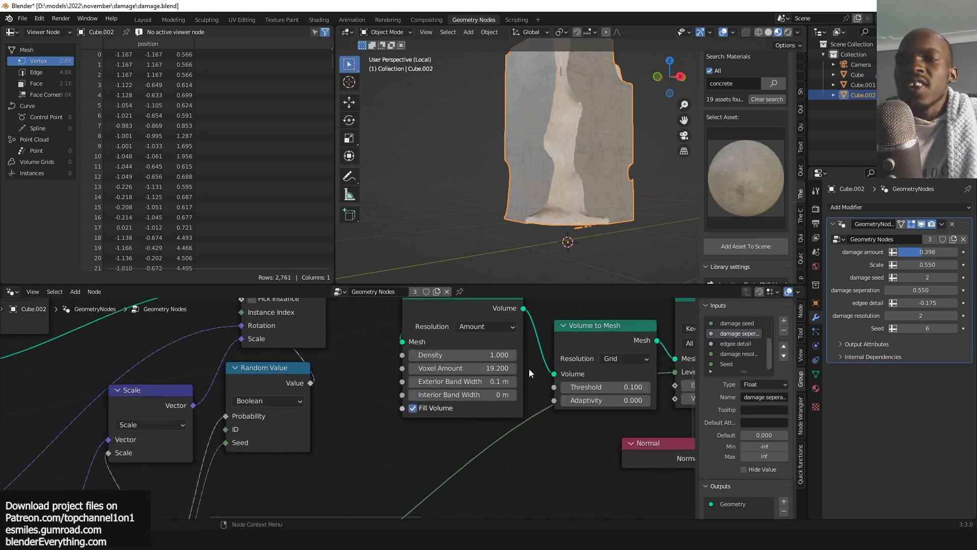
middle_click_drag(599, 175, 585, 188)
scroll(437, 427, "up", 3)
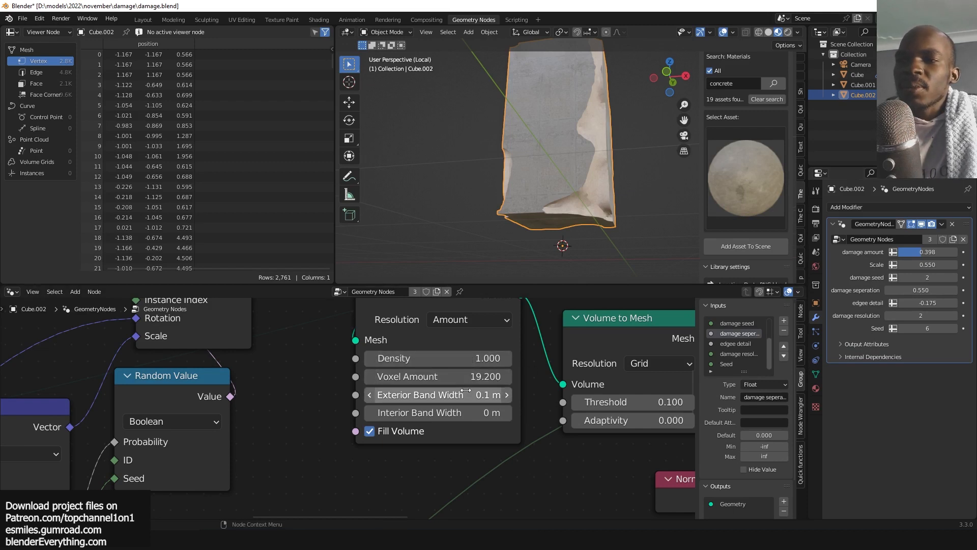
Display the damaged object's wireframe in the viewport.
left_click(628, 173)
key("shift+w")
middle_click_drag(628, 173, 564, 196)
scroll(536, 161, "up", 4)
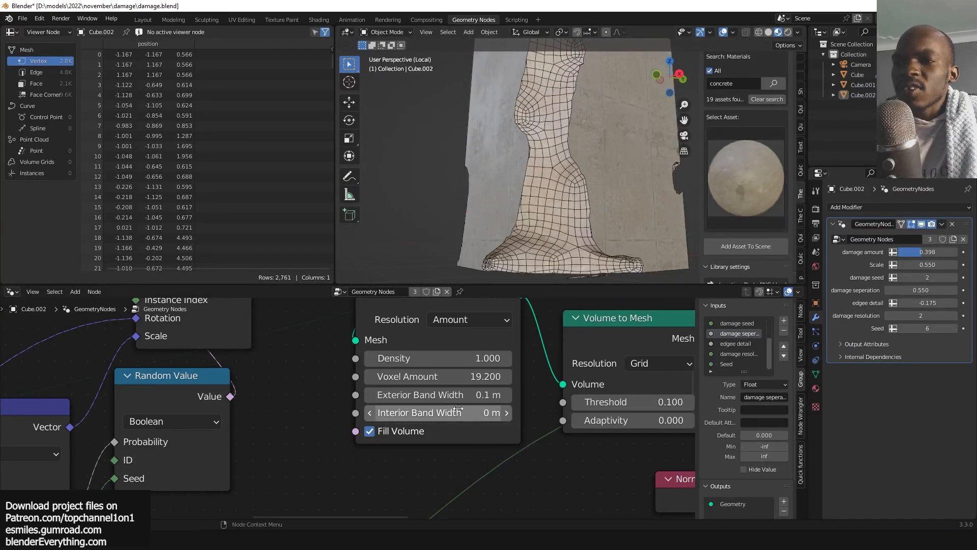
Set the Mesh to Volume node's Exterior Band Width to 0 m, then to 0.18 m.
mouse_move(438, 394)
left_mouse_down()
mouse_move(540, 395)
mouse_move(432, 395)
left_mouse_up()
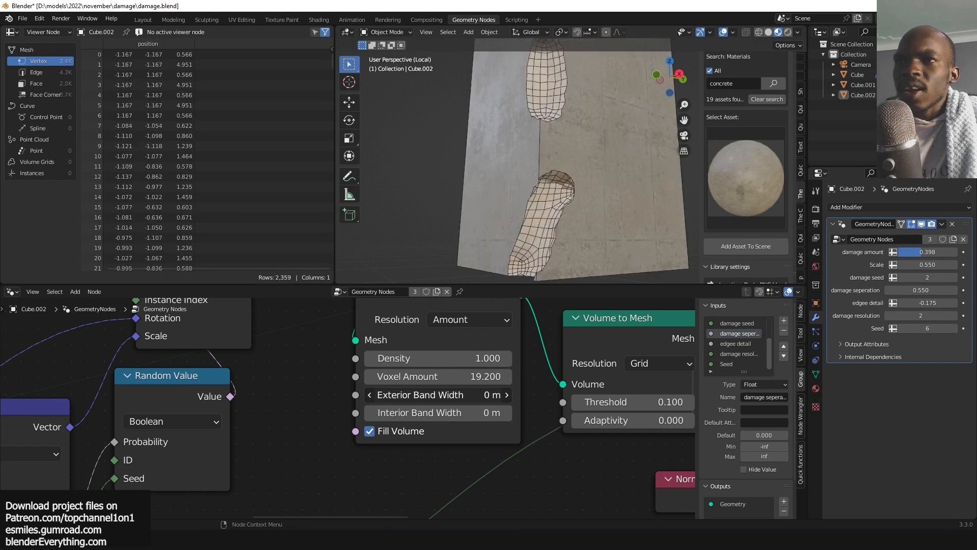
scroll(579, 242, "down", 2)
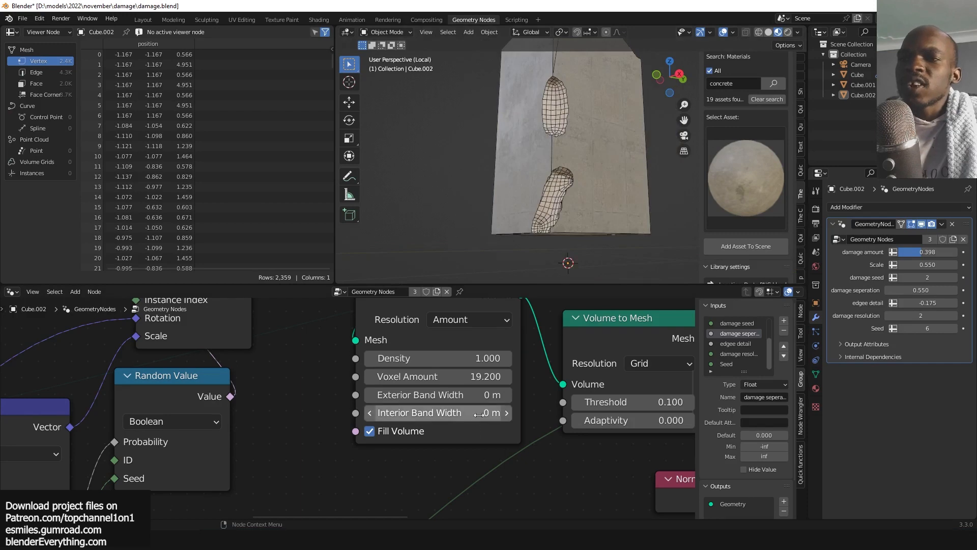
left_click_drag(481, 399, 502, 399)
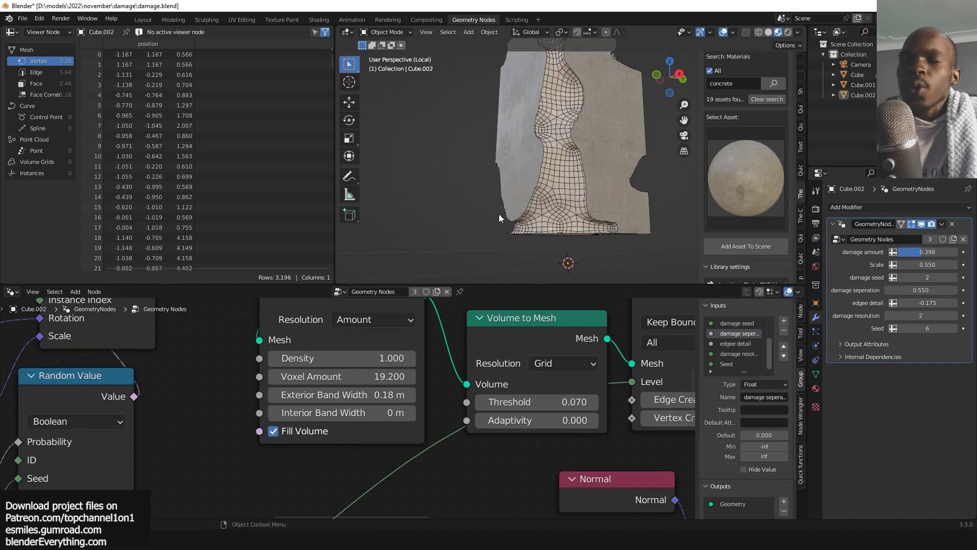
scroll(524, 173, "down", 3)
left_click(535, 154)
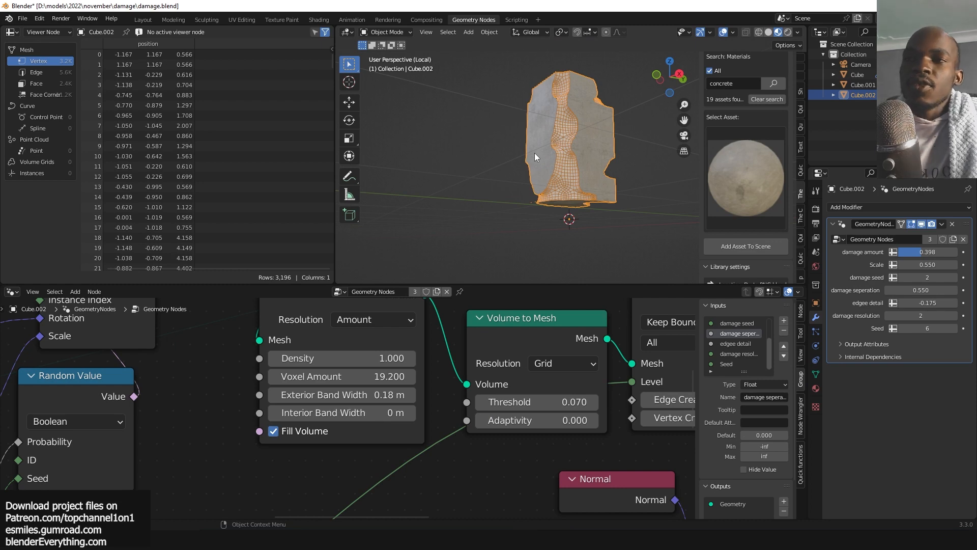
Open a new Blender 3.4 session, dismiss the splash screen and switch to the Geometry Nodes workspace.
left_click(366, 539)
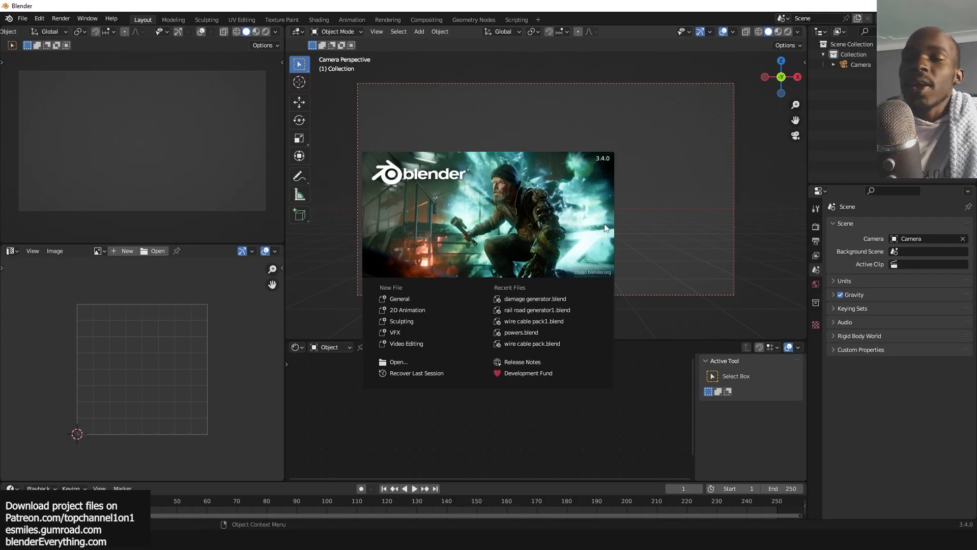
left_click(648, 233)
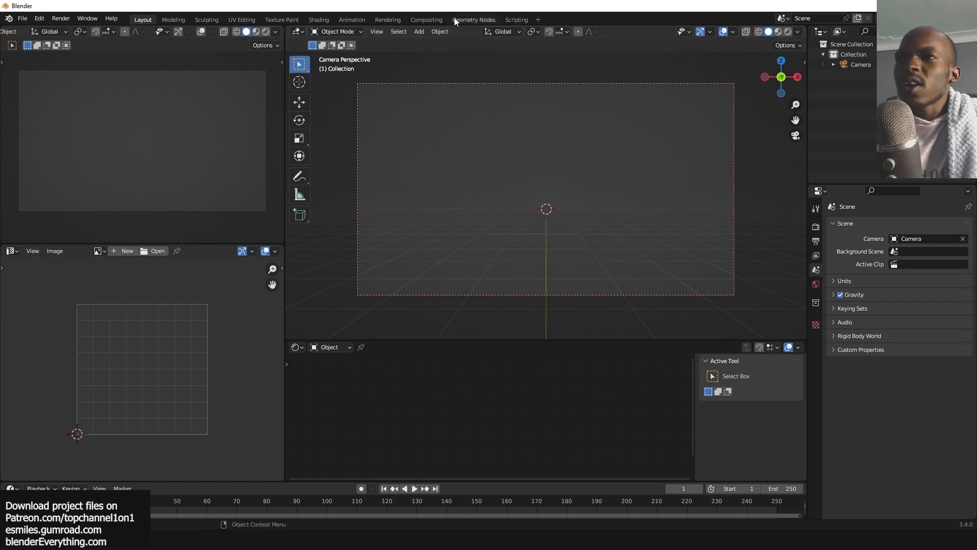
left_click(472, 20)
Set the Shortcut VUr key display dock to Left and close the sidebar.
key("n")
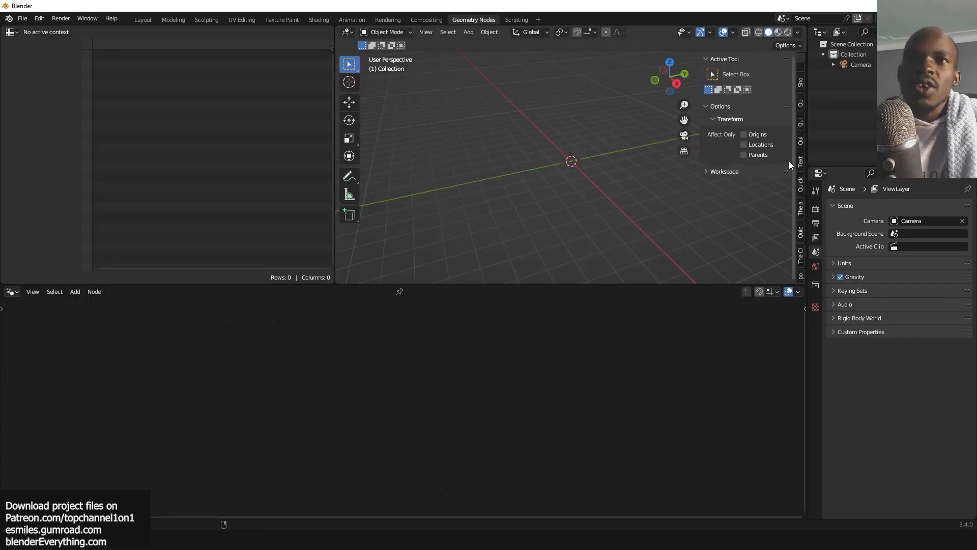
left_click(800, 83)
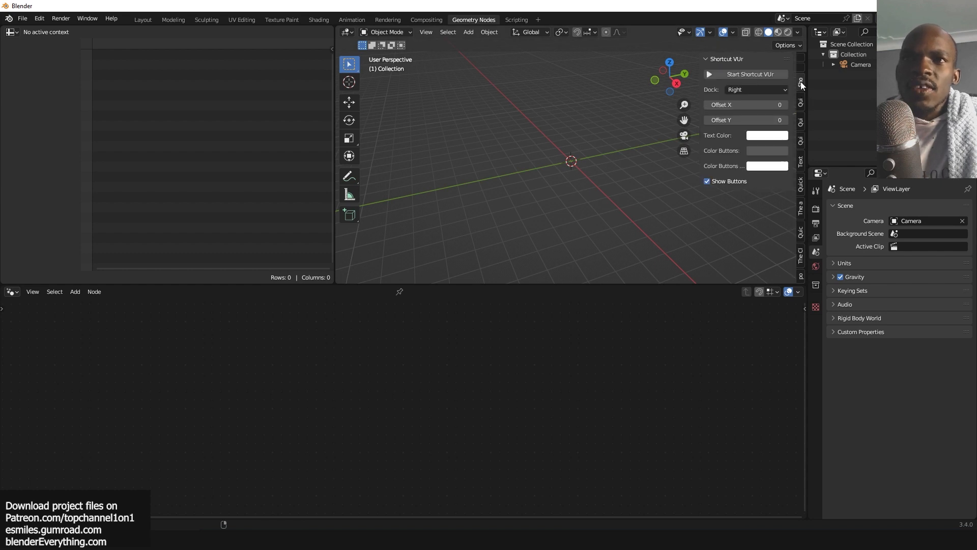
left_click(769, 90)
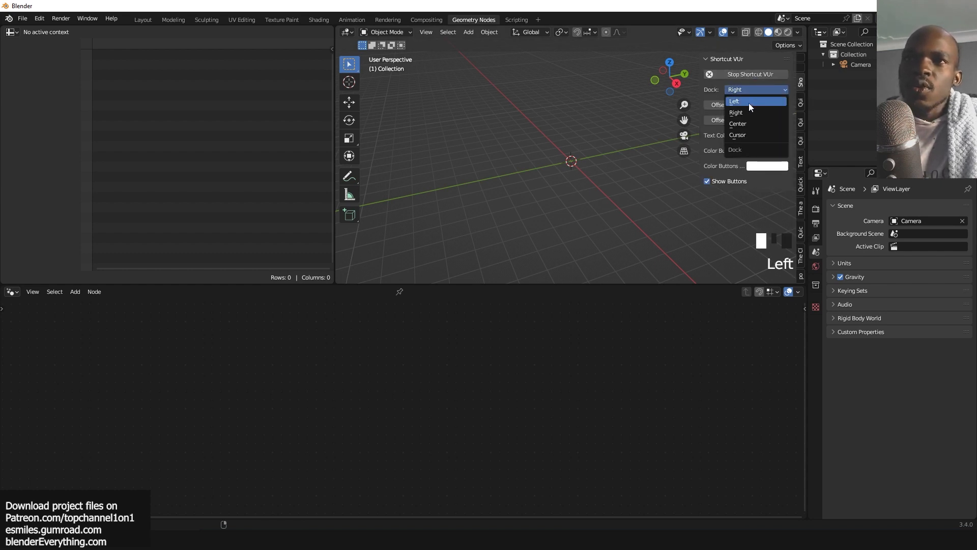
left_click(749, 102)
key("n")
key("grave")
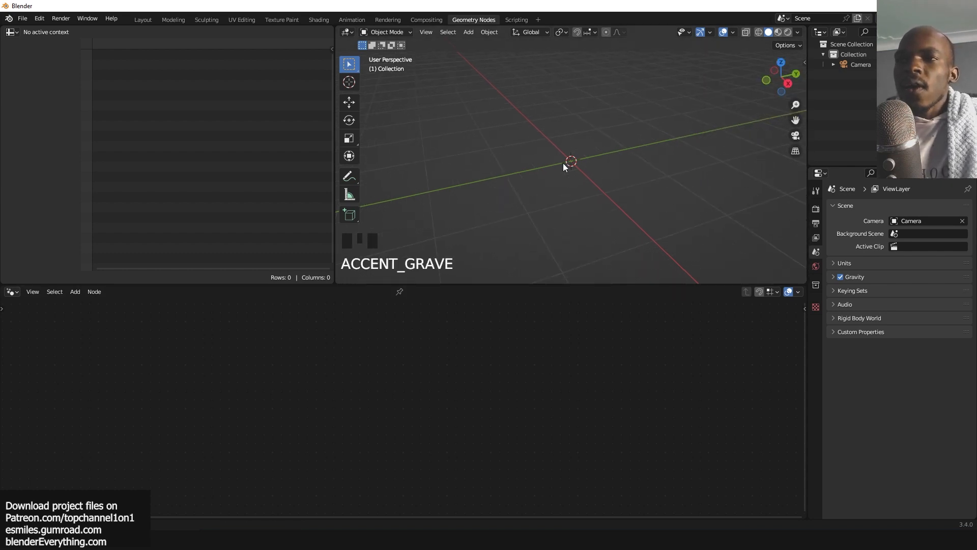
Add a cube to the scene.
middle_click_drag(563, 163, 597, 177)
key("shift+a")
left_click(654, 184)
scroll(586, 178, "up", 3)
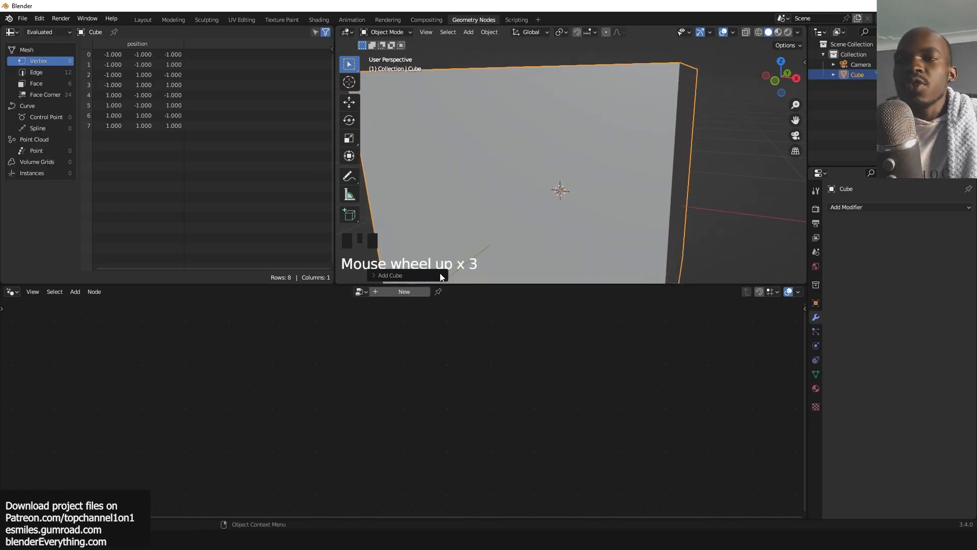
Create a new geometry node tree on the cube and spread the Group Input and Group Output nodes apart.
left_click(399, 291)
left_click_drag(529, 414, 692, 370)
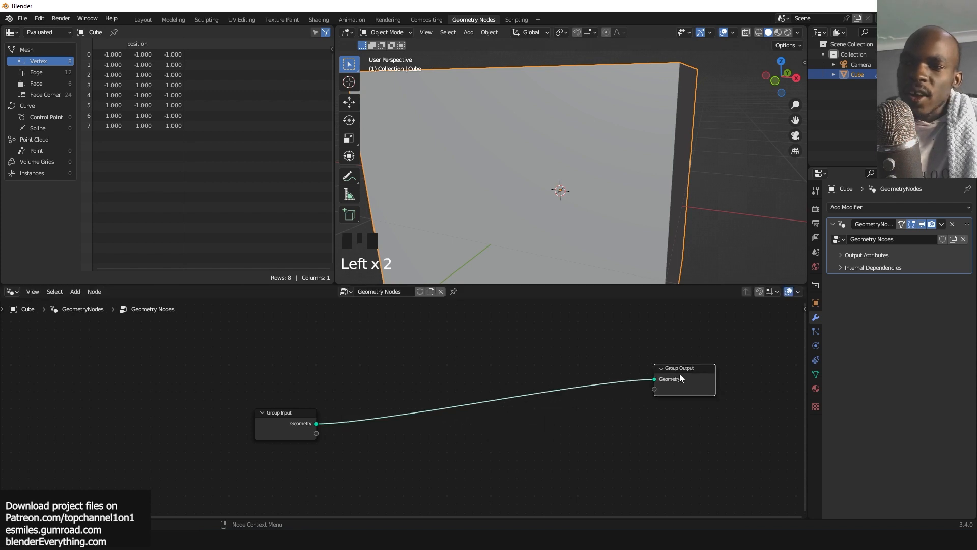
left_click_drag(285, 423, 119, 386)
scroll(567, 157, "down", 4)
key("grave")
scroll(567, 156, "up", 4)
key("grave")
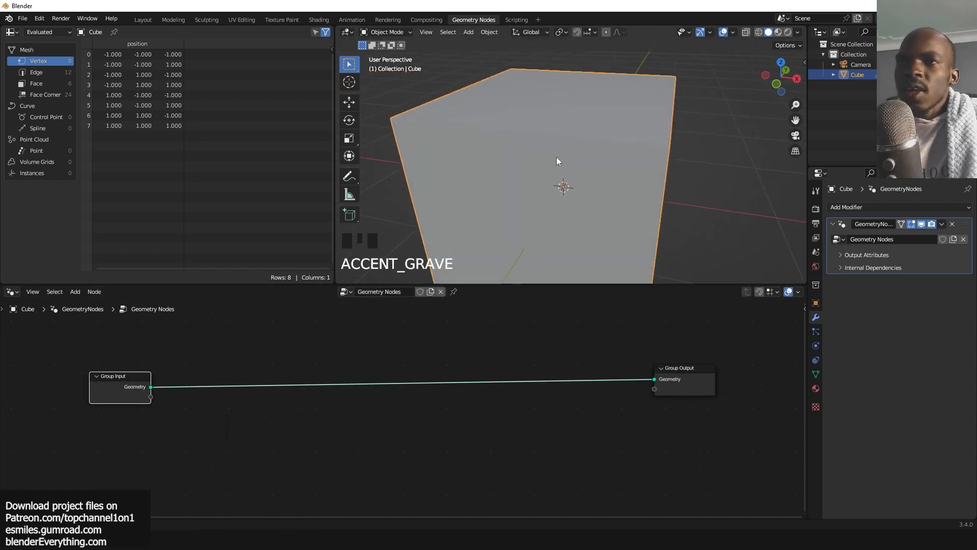
scroll(556, 156, "down", 5)
key("grave")
scroll(601, 137, "up", 1)
scroll(585, 123, "up", 1)
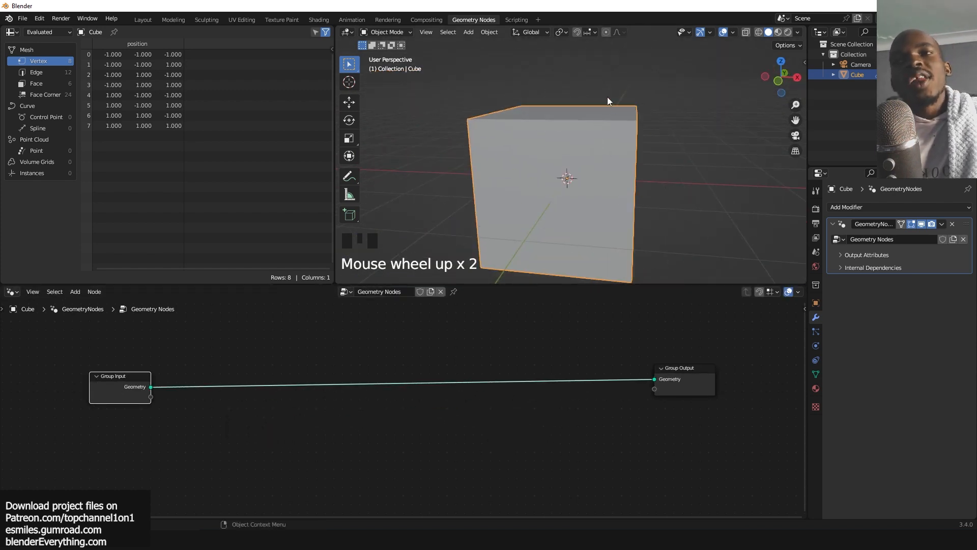
key("grave")
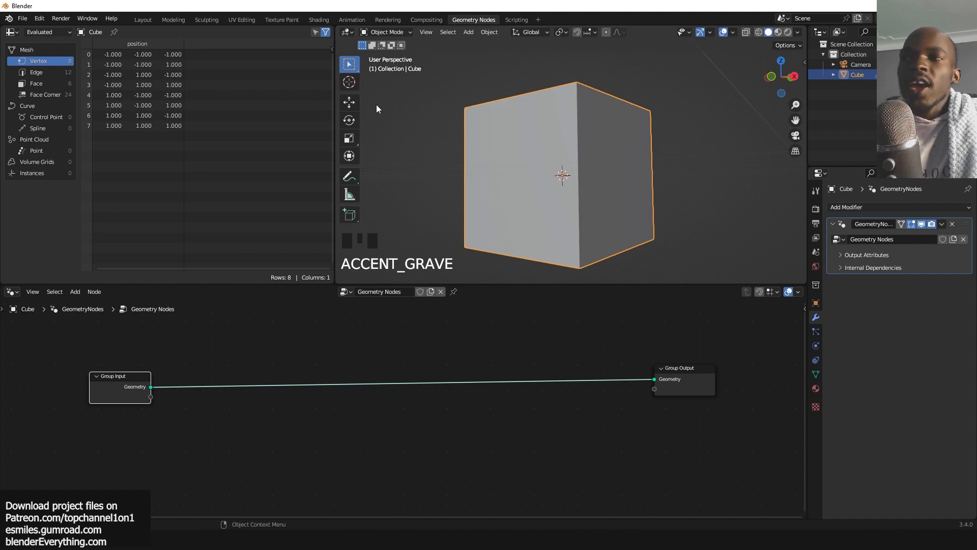
Draw an annotation line down the cube's front corner with the Annotate tool.
left_click(349, 176)
key("grave")
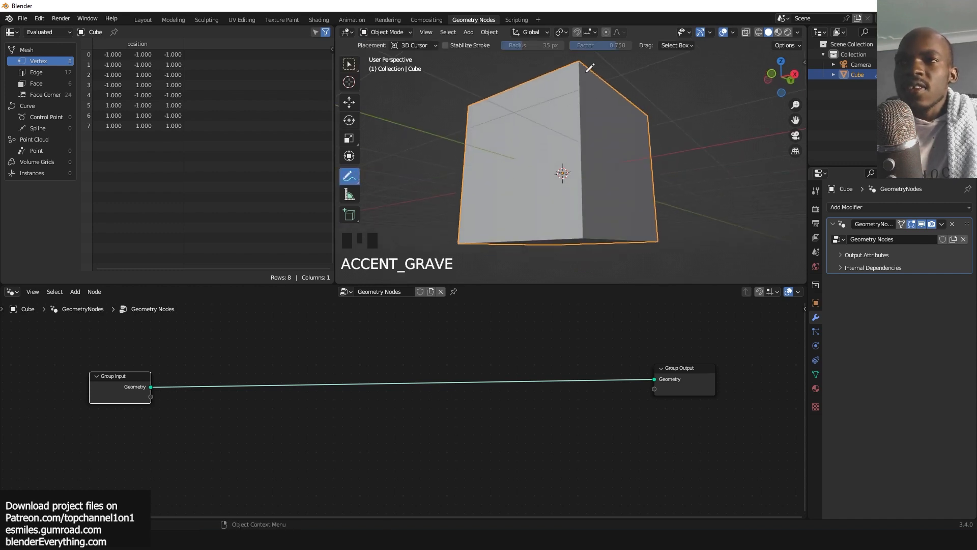
left_click_drag(579, 72, 577, 155)
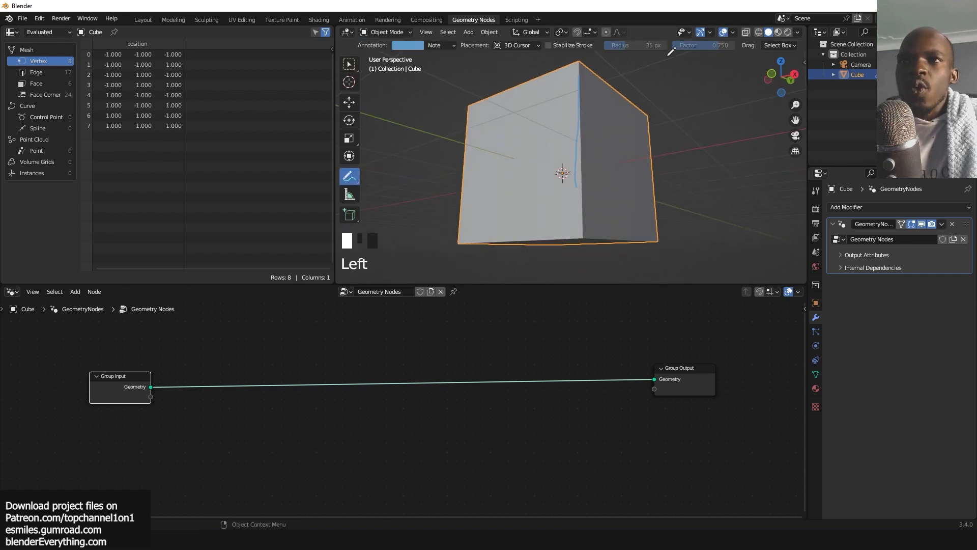
key("grave")
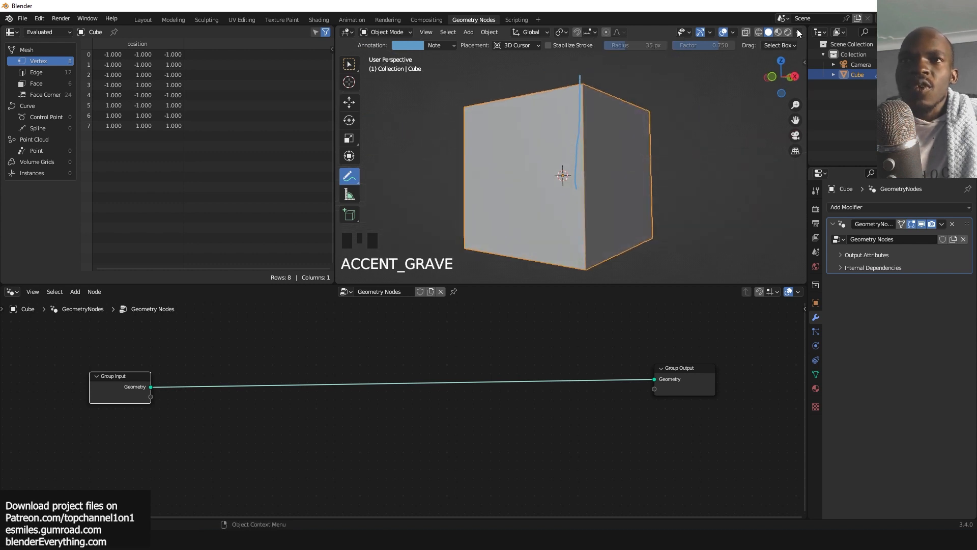
Set the solid viewport shading colour to Random with cavity enabled.
left_click(798, 32)
left_click(741, 260)
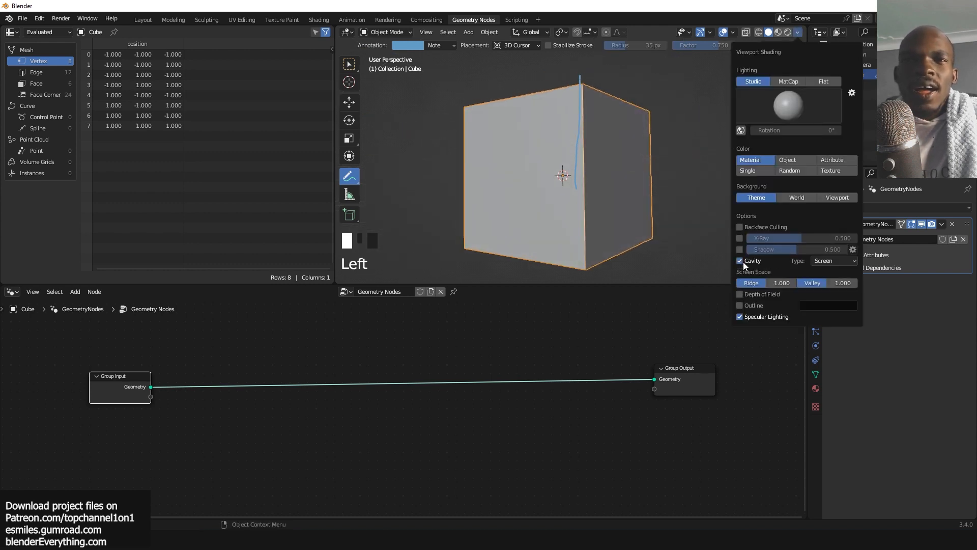
left_click(801, 174)
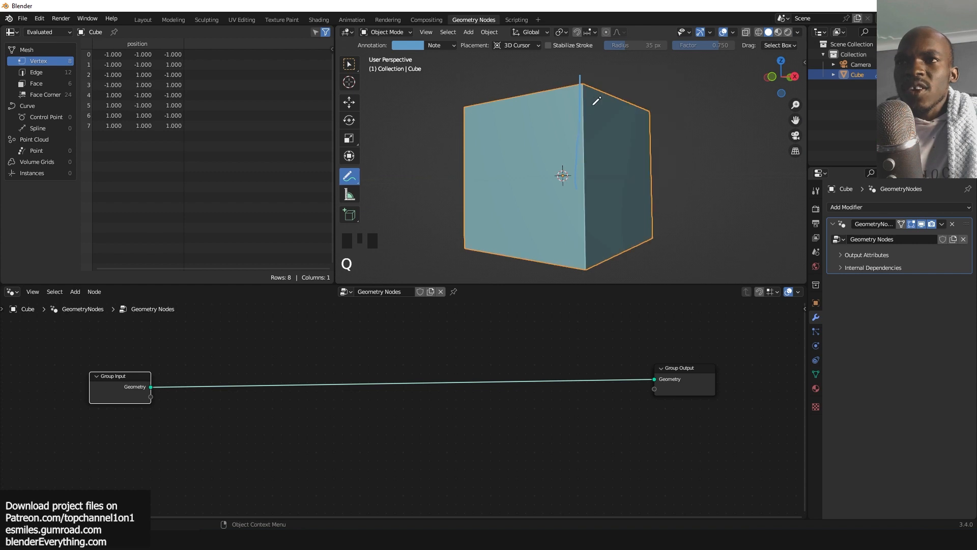
Annotate arrows across the cube's faces to illustrate directions.
key("grave")
key("grave")
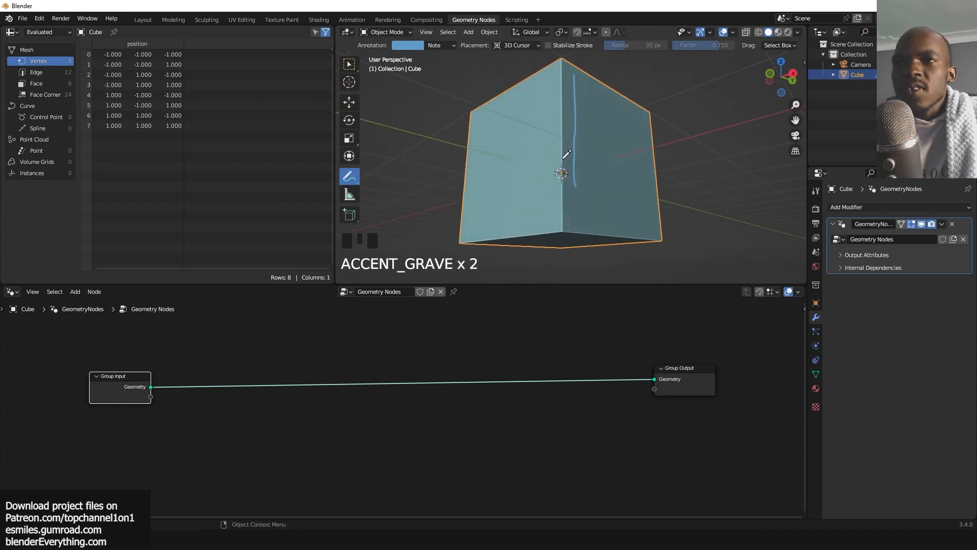
key("grave")
mouse_move(551, 110)
left_mouse_down()
mouse_move(554, 174)
mouse_move(617, 161)
mouse_move(479, 160)
left_mouse_up()
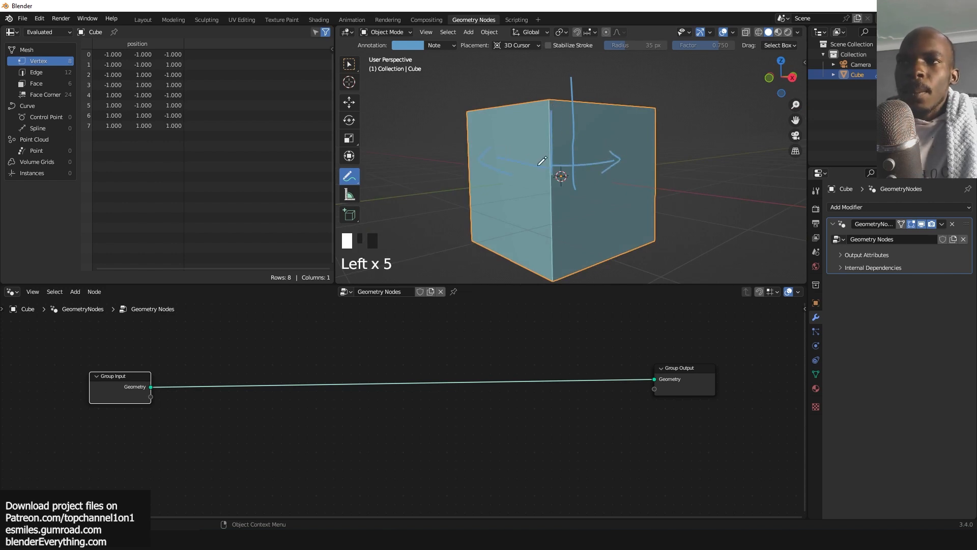
left_click_drag(541, 162, 573, 158)
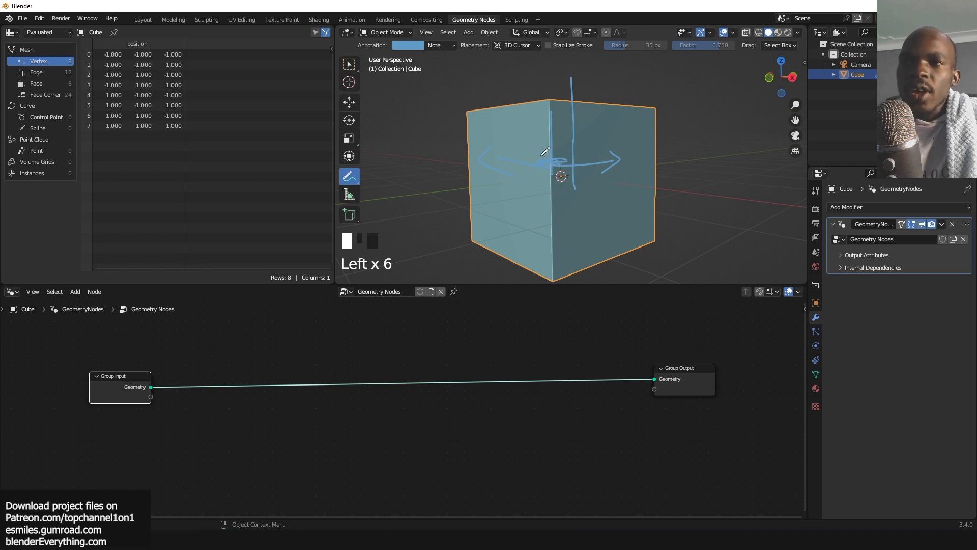
mouse_move(571, 164)
left_mouse_down("ctrl")
mouse_move(632, 148)
mouse_move(513, 175)
mouse_move(535, 131)
mouse_move(555, 128)
left_mouse_up("ctrl")
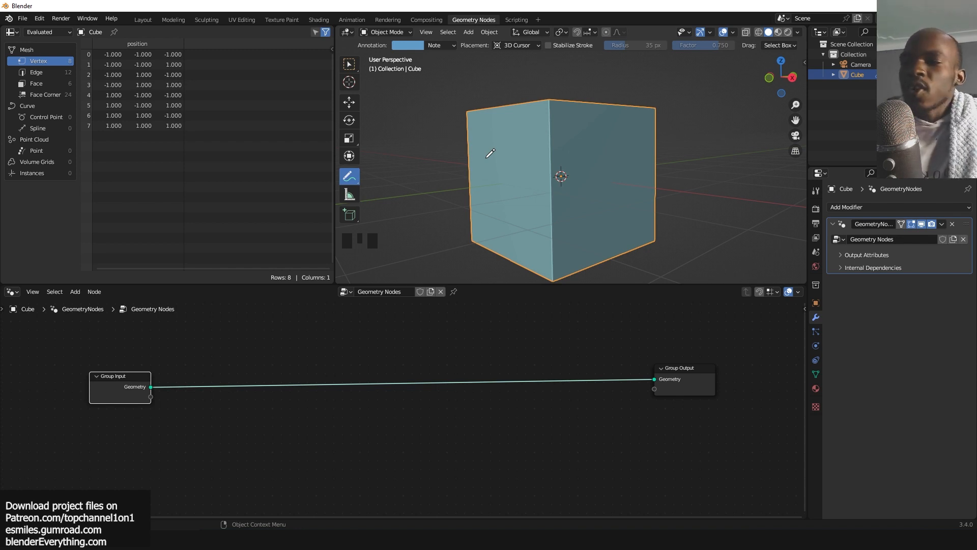
Switch to the Move tool and reposition the Group Input node in the node editor.
scroll(495, 231, "down", 4)
left_click(349, 102)
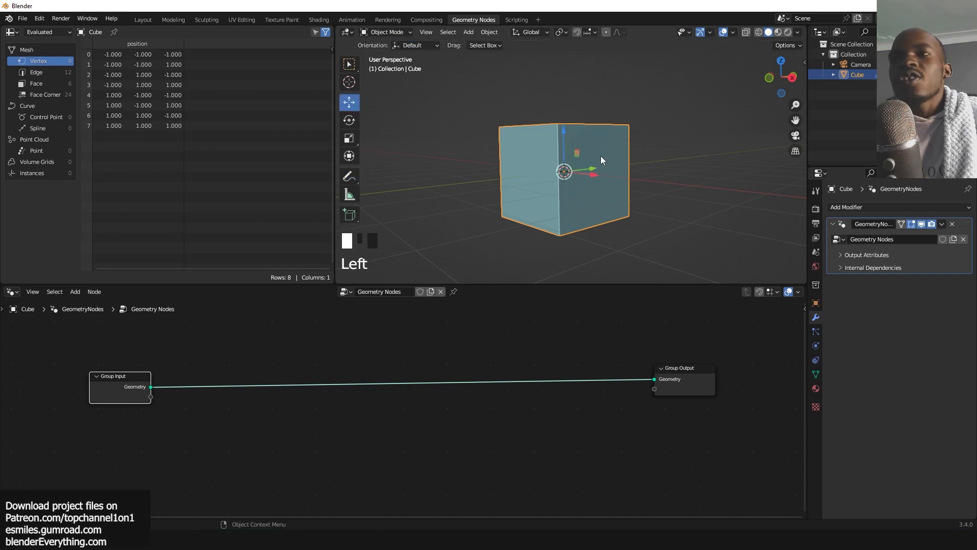
scroll(600, 160, "up", 3)
key("grave")
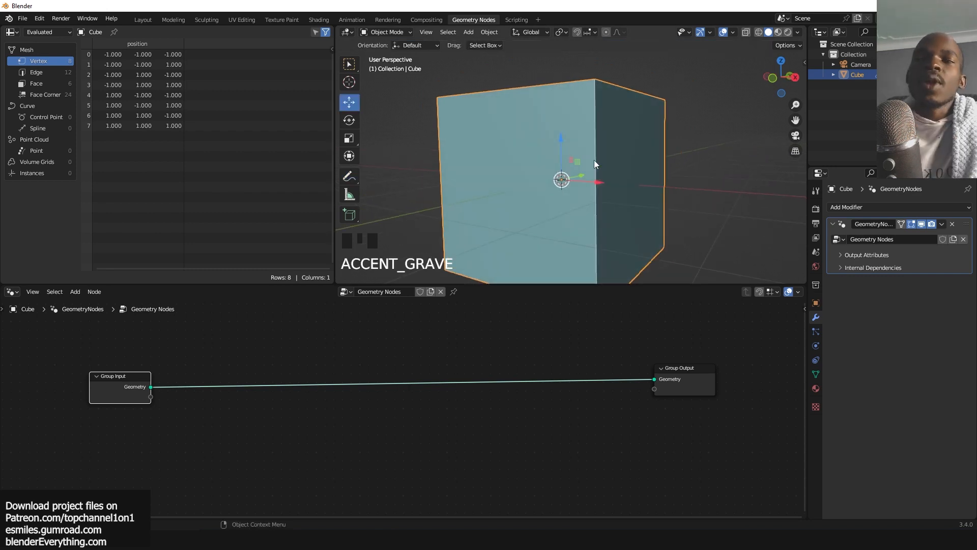
left_click(178, 421)
left_click(115, 382)
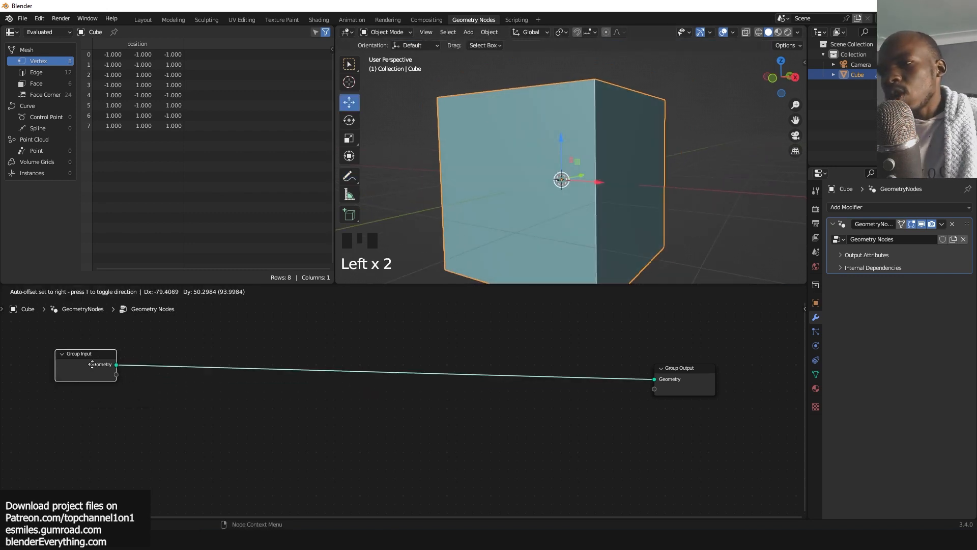
scroll(260, 405, "up", 3)
key("shift+a")
scroll(613, 170, "down", 2)
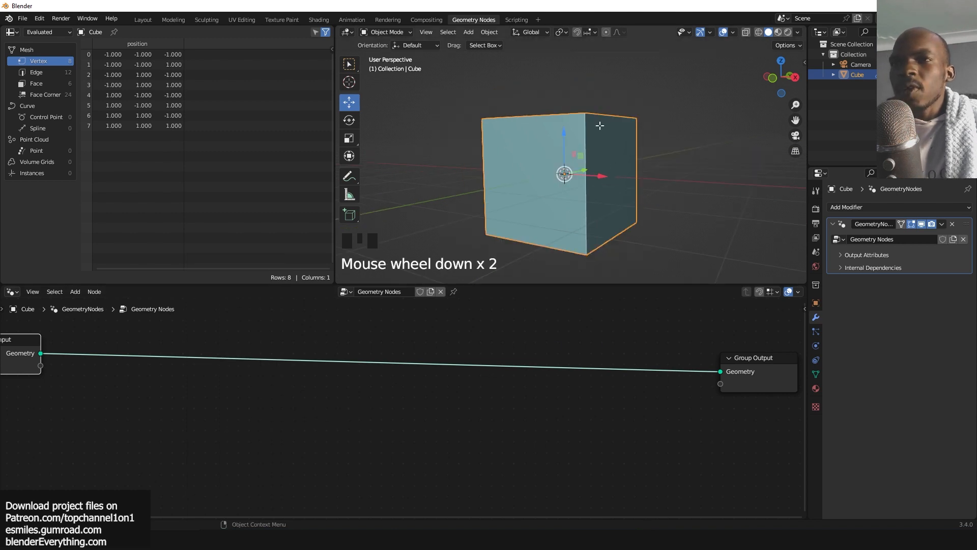
Enter face-select Edit Mode and add a horizontal loop cut around the cube's middle and a vertical one across its top.
key("Tab")
key("grave")
key("3")
key("ctrl+r")
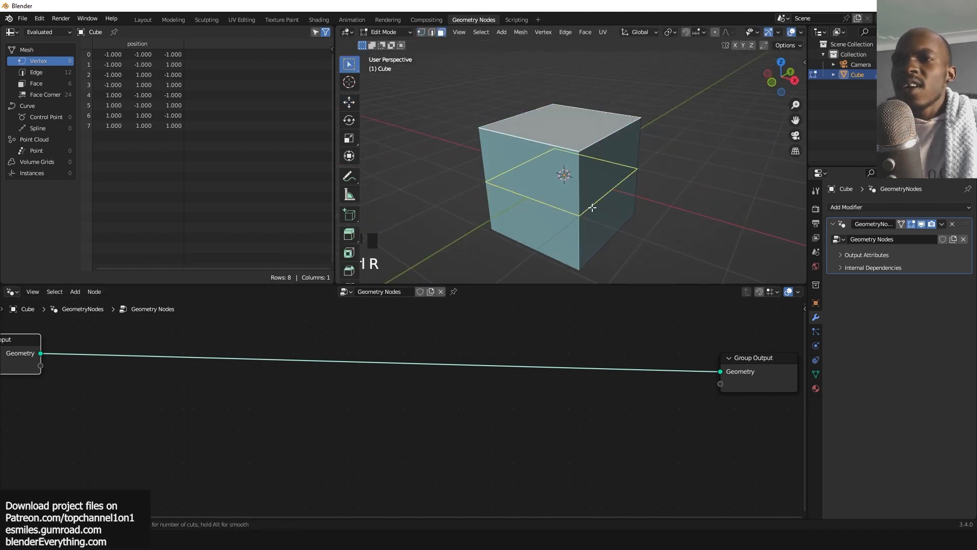
left_click(592, 207)
right_click(565, 174)
key("ctrl+r")
left_click(560, 133)
right_click(559, 133)
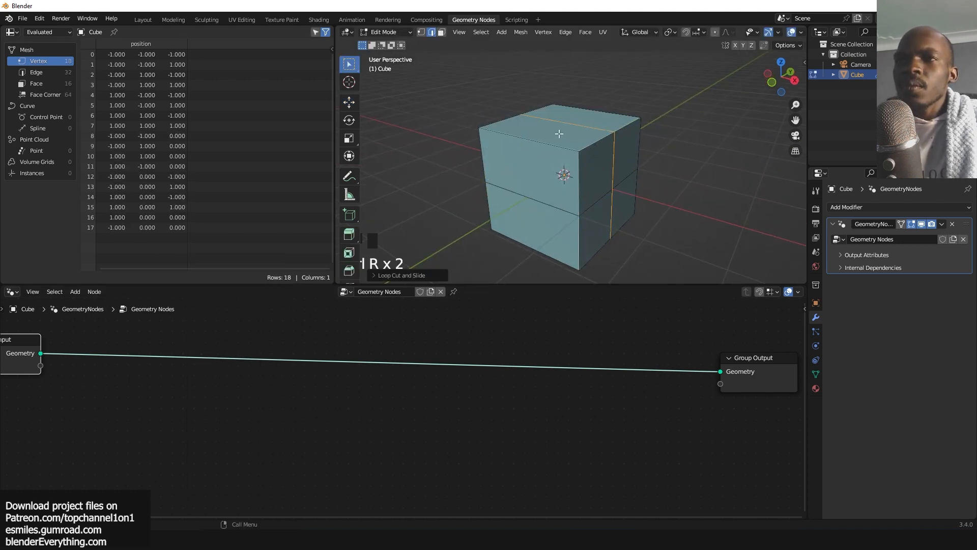
Raise the selected top edge loop along Z by about 0.7 m to form a peaked roof.
key("g")
key("z")
left_click(565, 110)
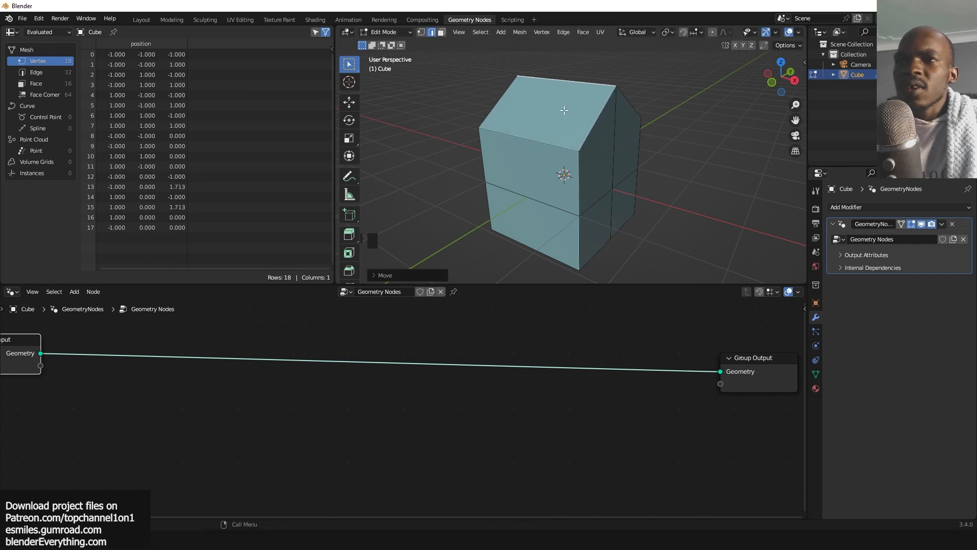
Add a vertical loop cut on the cube's front, extrude its upper-left face outward and leave Edit Mode.
key("ctrl+r")
left_click(553, 129)
right_click(534, 168)
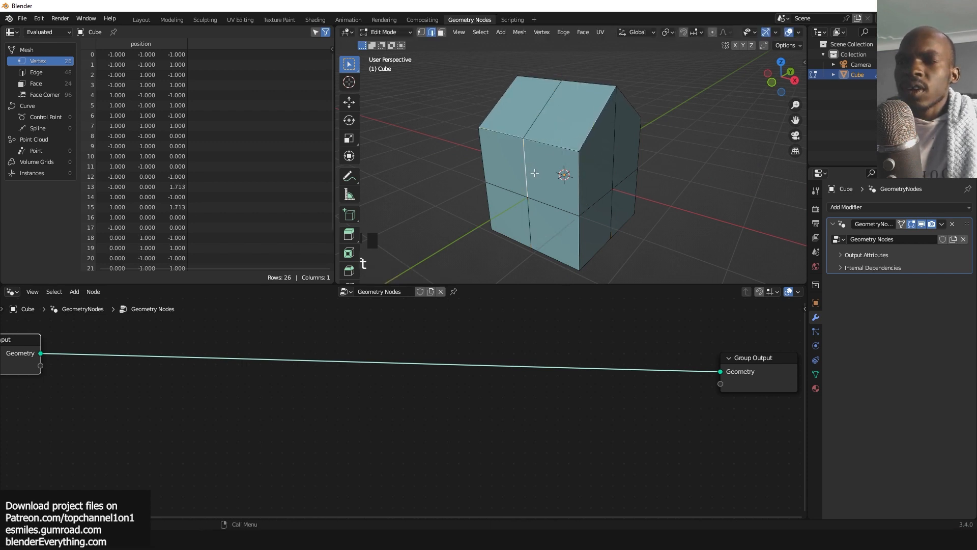
left_click(501, 161)
key("e")
left_click(448, 182)
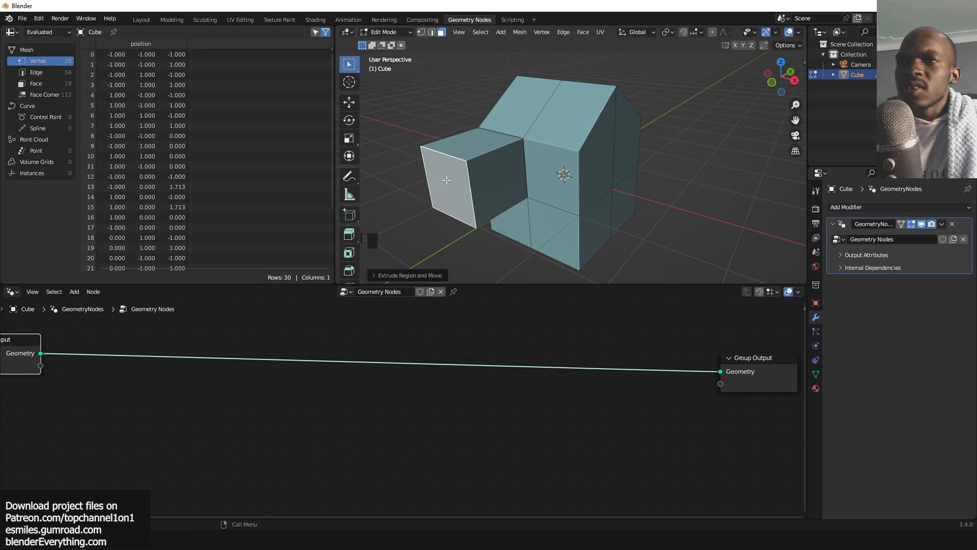
key("Tab")
key("grave")
key("grave")
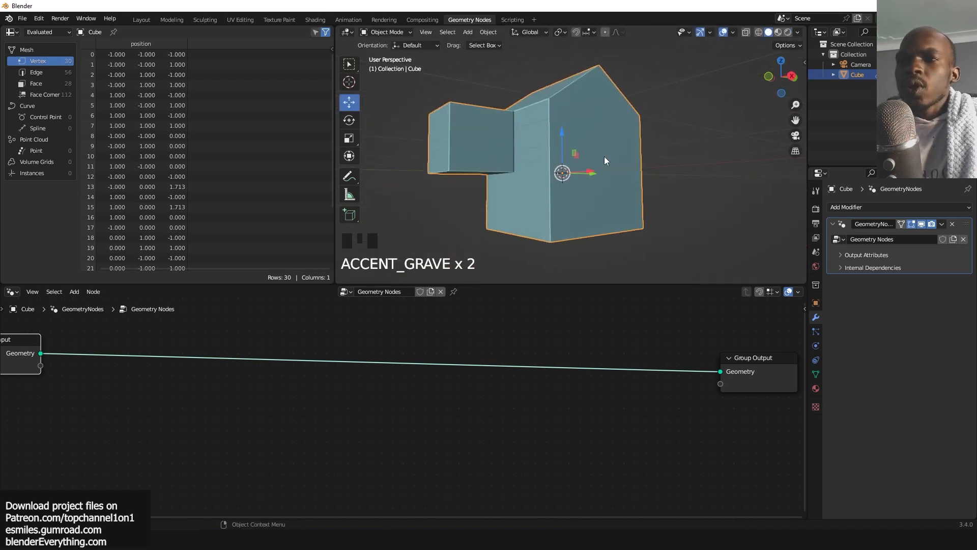
scroll(603, 156, "down", 4)
key("grave")
scroll(546, 137, "up", 1)
key("grave")
scroll(426, 399, "down", 8)
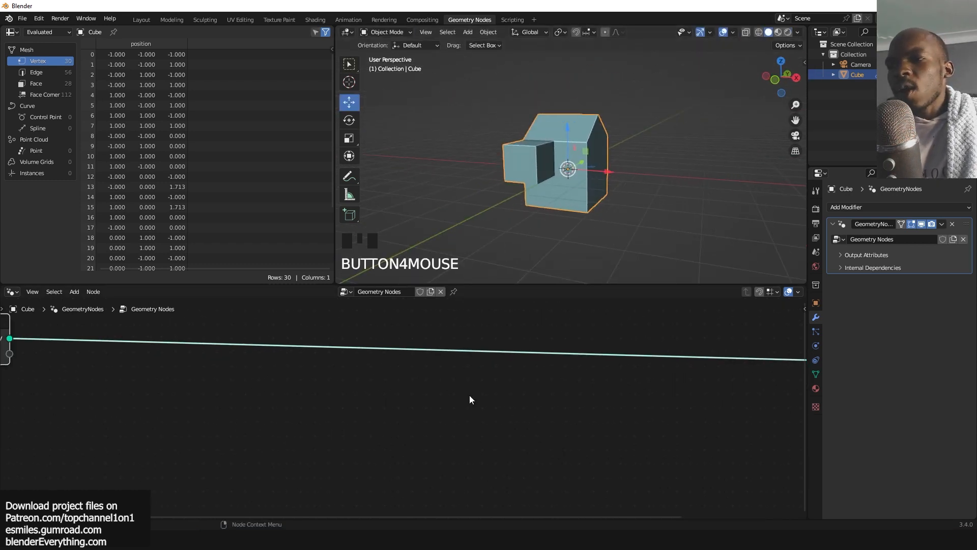
Search for and insert a Delete Geometry node on the link between Group Input and Group Output.
key("shift+a")
left_click(405, 289)
type("de")
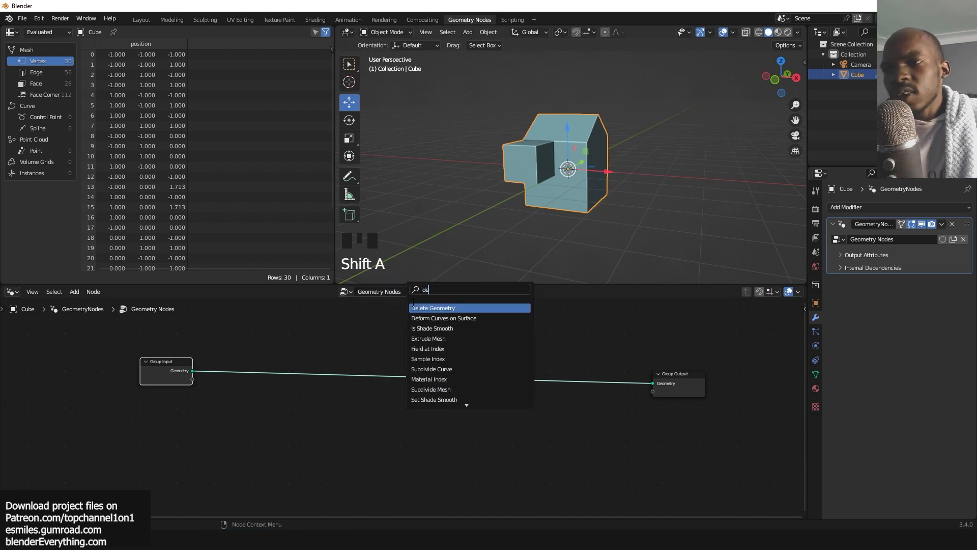
key("Return")
left_click(418, 372)
Set the Delete Geometry node's domain to Edge.
scroll(436, 370, "up", 5)
scroll(435, 366, "up", 4)
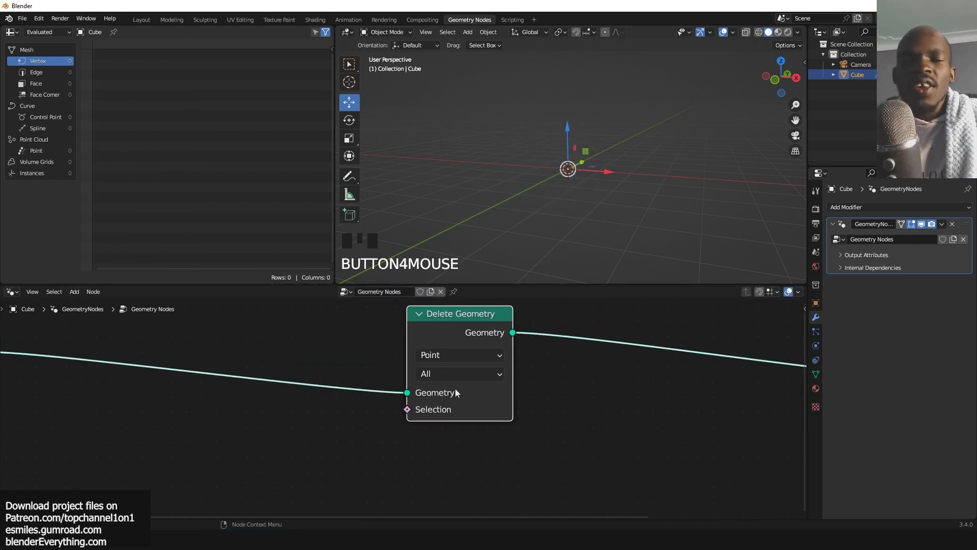
left_click(465, 361)
left_click(459, 385)
scroll(611, 148, "down", 2)
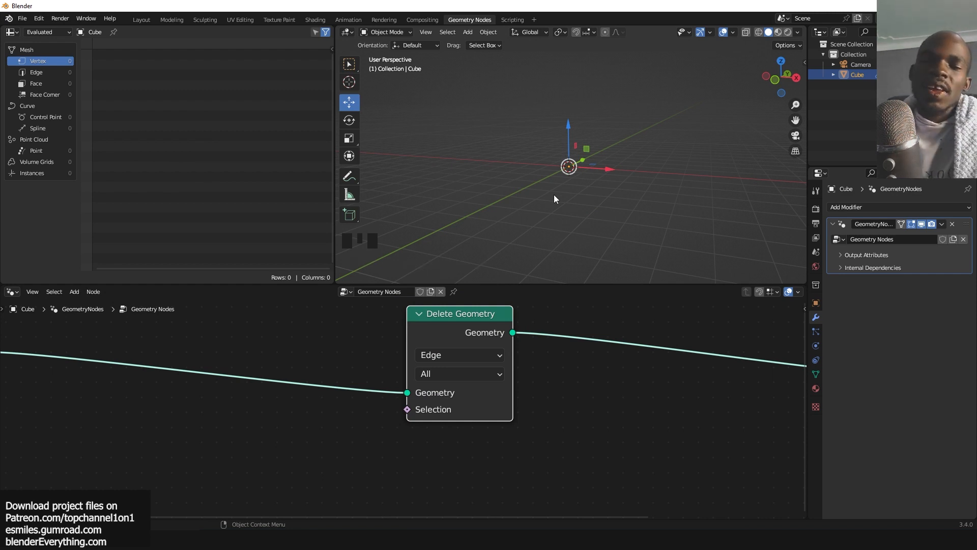
scroll(374, 404, "down", 7)
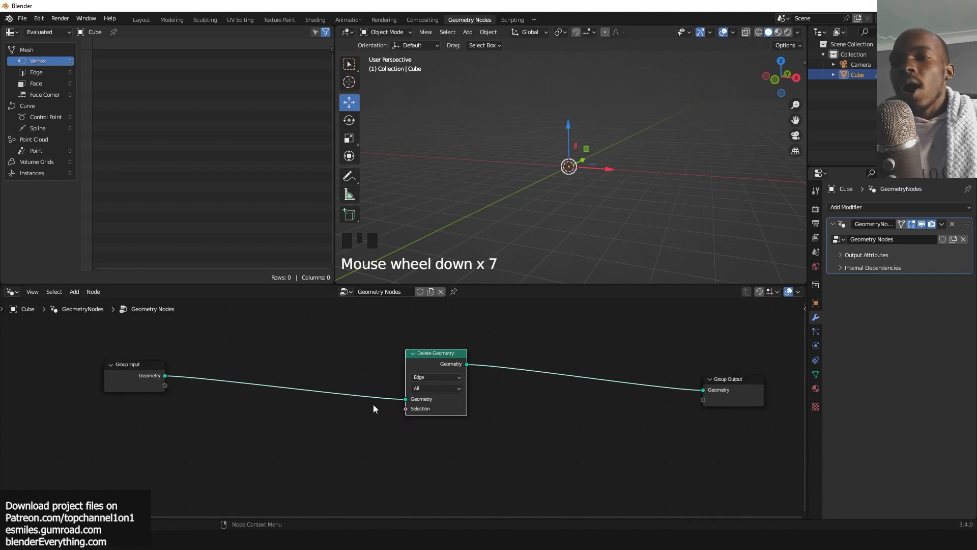
Search for and add an Edge Angle node below the Group Input node.
scroll(442, 394, "up", 3)
key("shift+a")
left_click(166, 287)
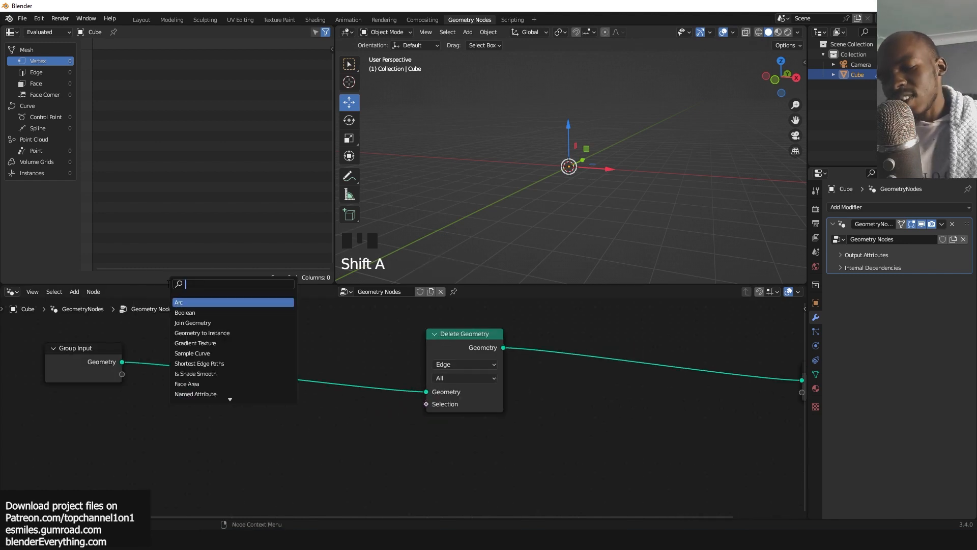
type("nea")
key("BackSpace")
key("BackSpace")
key("BackSpace")
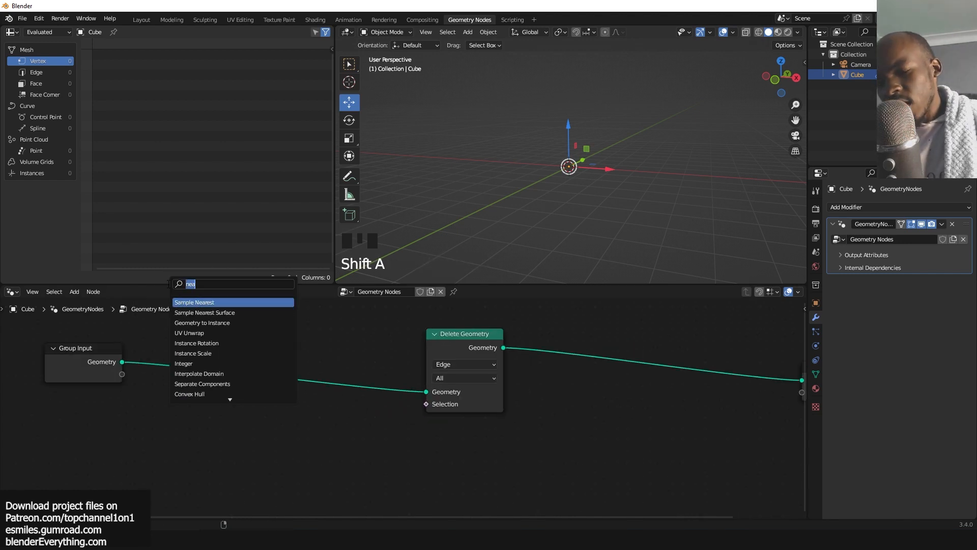
type("ed")
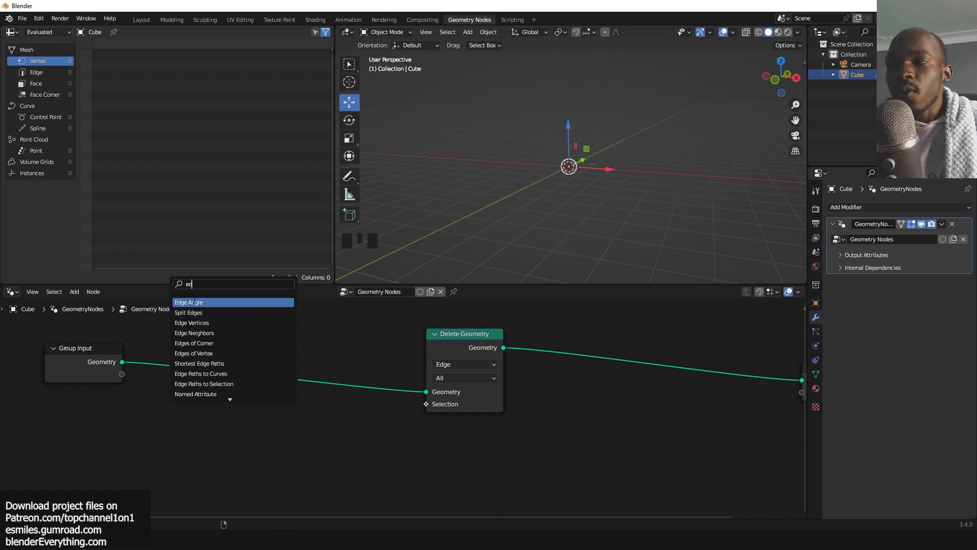
key("Return")
scroll(334, 347, "up", 2)
scroll(546, 366, "down", 3)
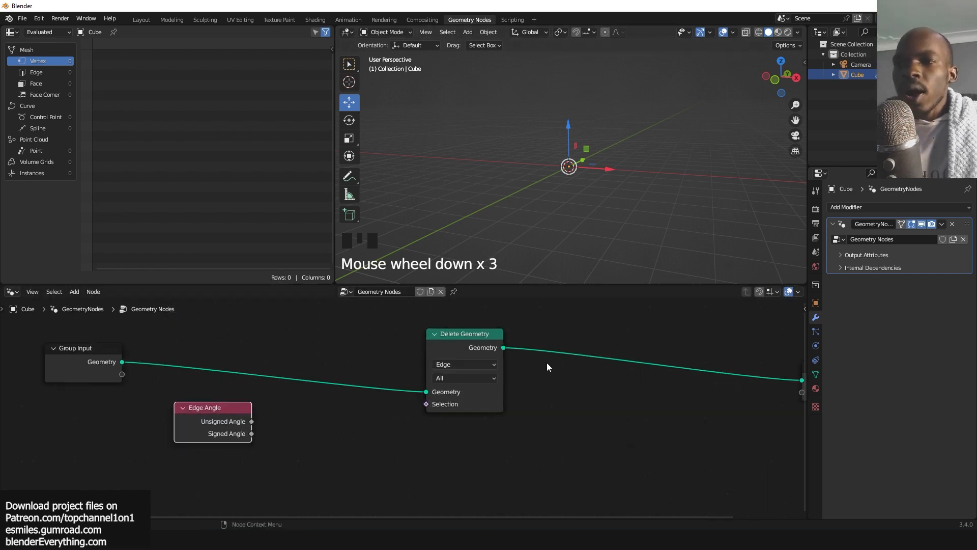
scroll(547, 363, "down", 2)
Move the Delete Geometry node slightly up and mute it.
left_click_drag(461, 348, 470, 325)
left_click(470, 324)
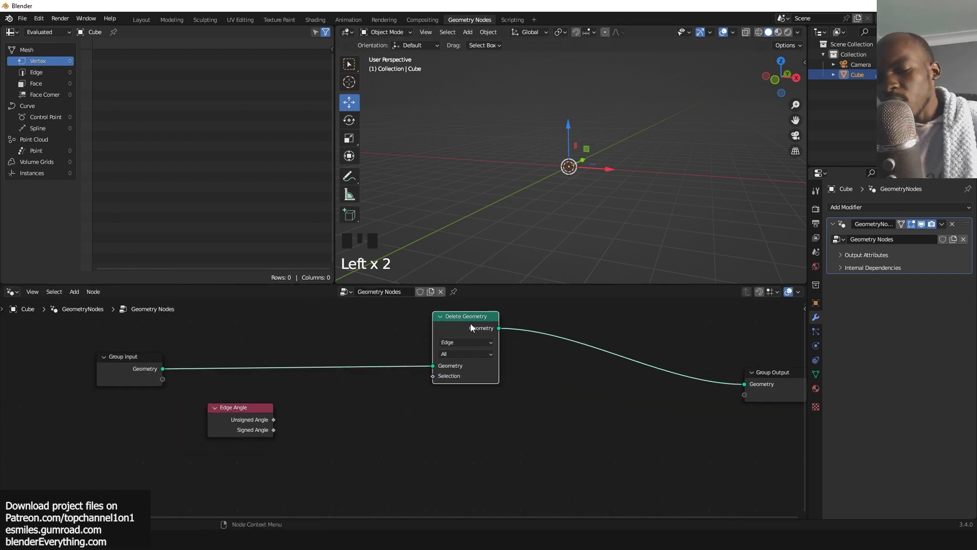
key("comma")
key("m")
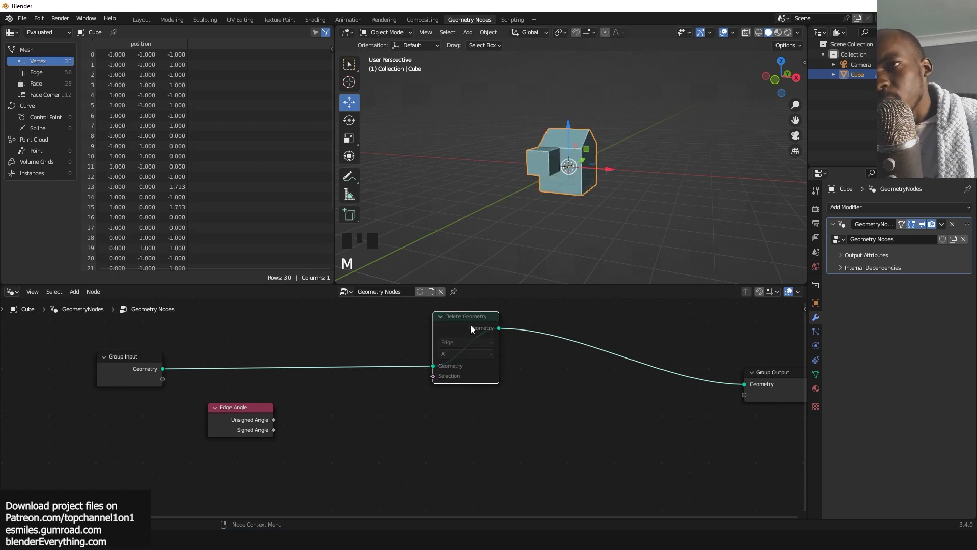
Connect the Edge Angle's Unsigned Angle and the Group Input geometry to a new Viewer node.
scroll(284, 413, "up", 2)
left_click(236, 418, "ctrl+shift")
left_click_drag(346, 409, 431, 411)
left_click_drag(122, 362, 377, 438)
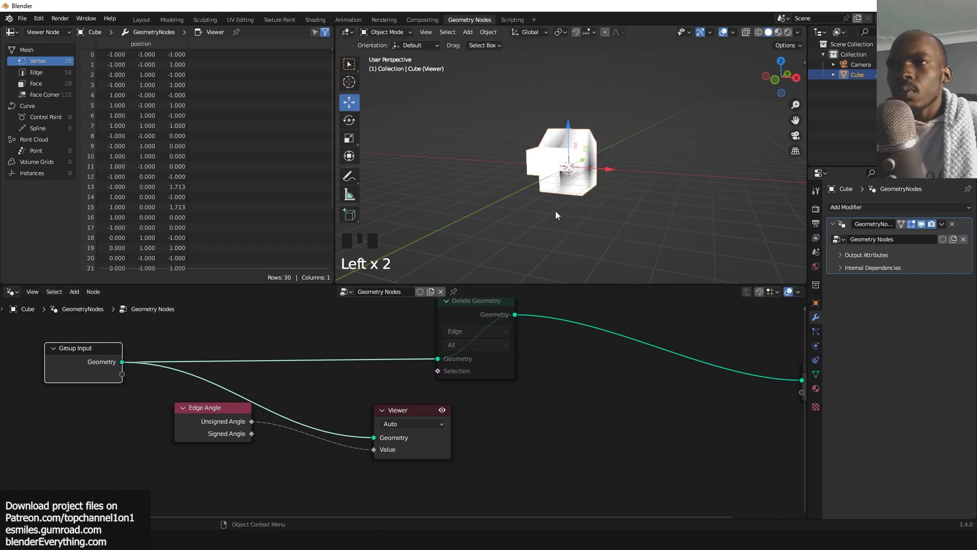
Rearrange the Viewer node beside the Edge Angle node.
key("grave")
key("grave")
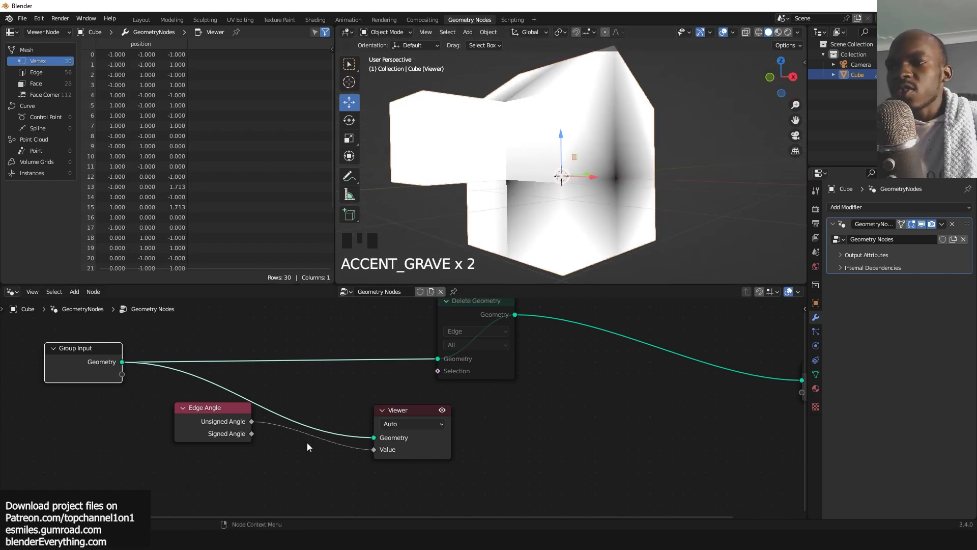
middle_click_drag(247, 465, 358, 410)
middle_click_drag(504, 347, 404, 408)
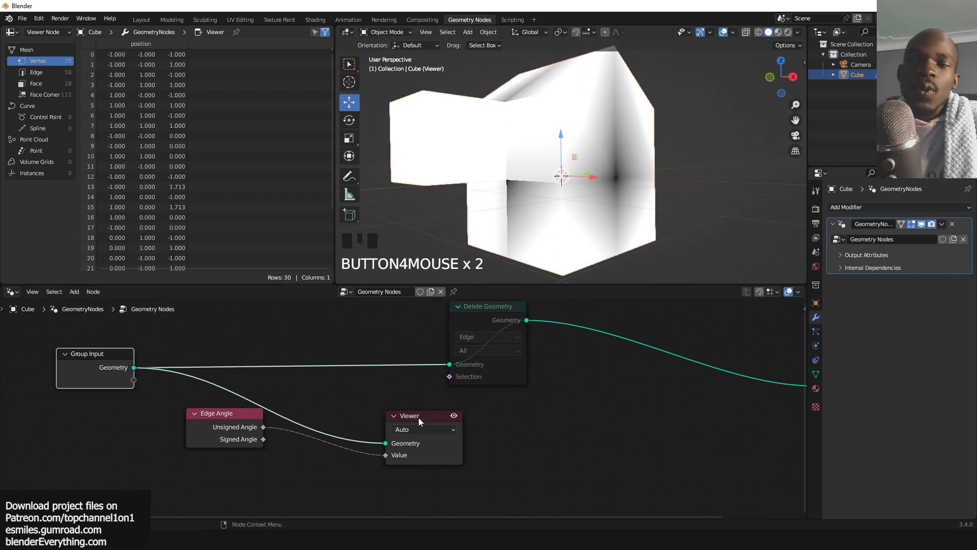
left_click_drag(418, 420, 555, 412)
scroll(560, 407, "up", 1)
scroll(559, 403, "down", 2)
middle_click_drag(551, 389, 552, 382)
Compare the Edge Angle's Signed and Unsigned Angle outputs in the Viewer, ending on Unsigned Angle.
mouse_move(237, 435)
left_mouse_down()
mouse_move(205, 481)
mouse_move(522, 439)
left_mouse_up()
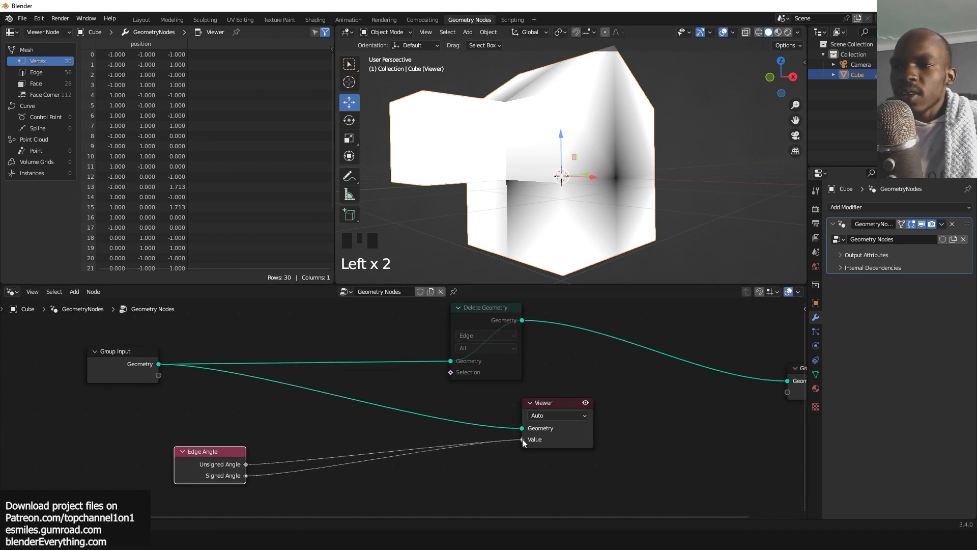
key("grave")
middle_click_drag(543, 263, 548, 270)
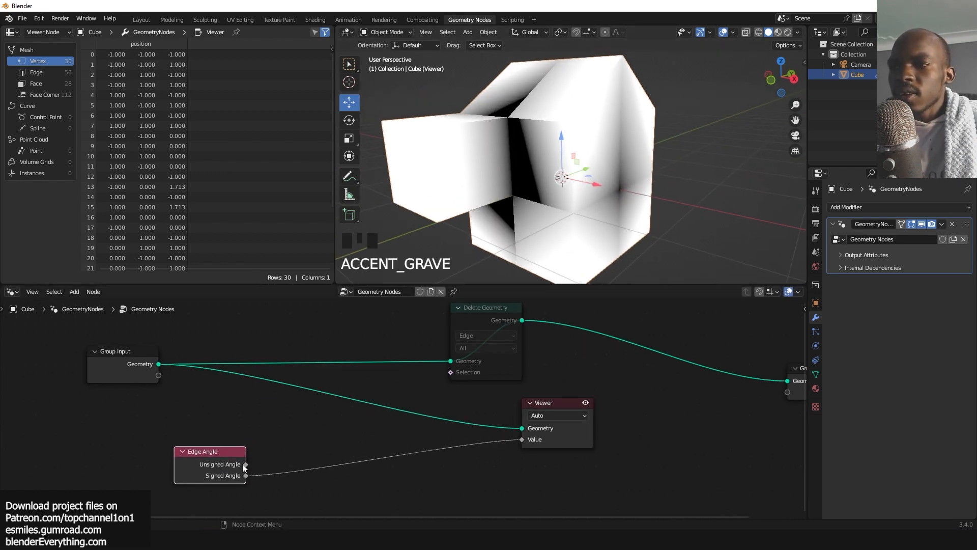
left_click_drag(245, 464, 522, 439)
scroll(534, 172, "down", 2)
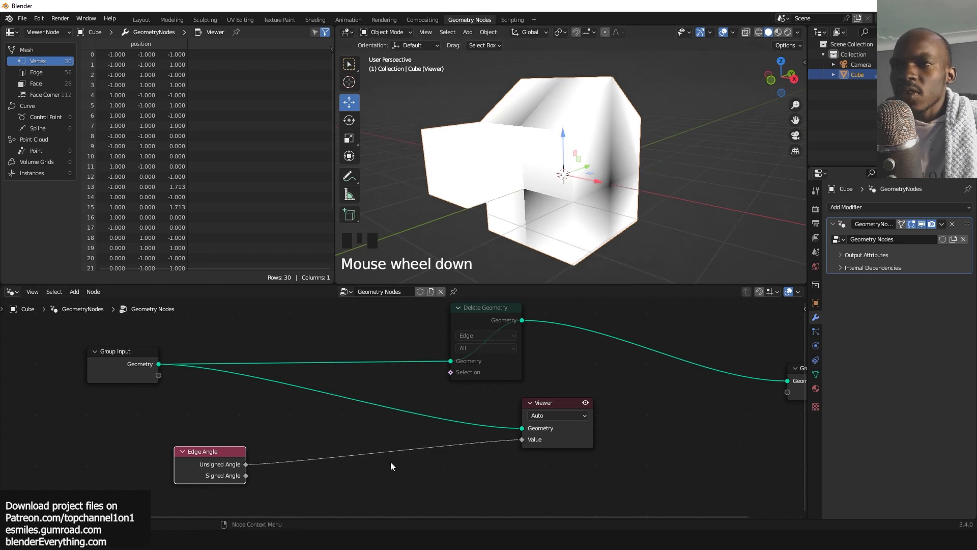
middle_click_drag(390, 462, 426, 439)
left_click_drag(225, 432, 134, 429)
scroll(286, 420, "up", 1)
middle_click_drag(287, 420, 338, 383)
key("shift+a")
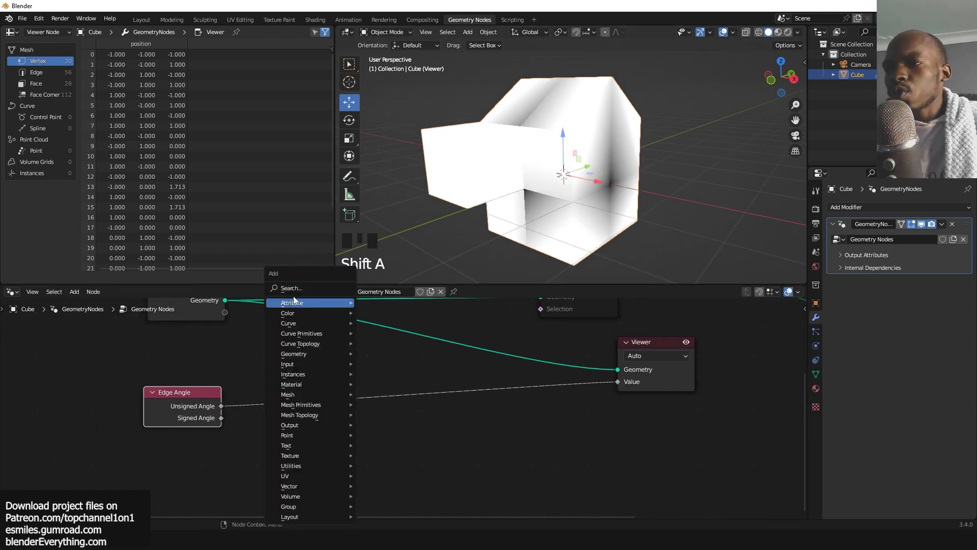
left_click(200, 407)
left_click(221, 418, "ctrl+shift")
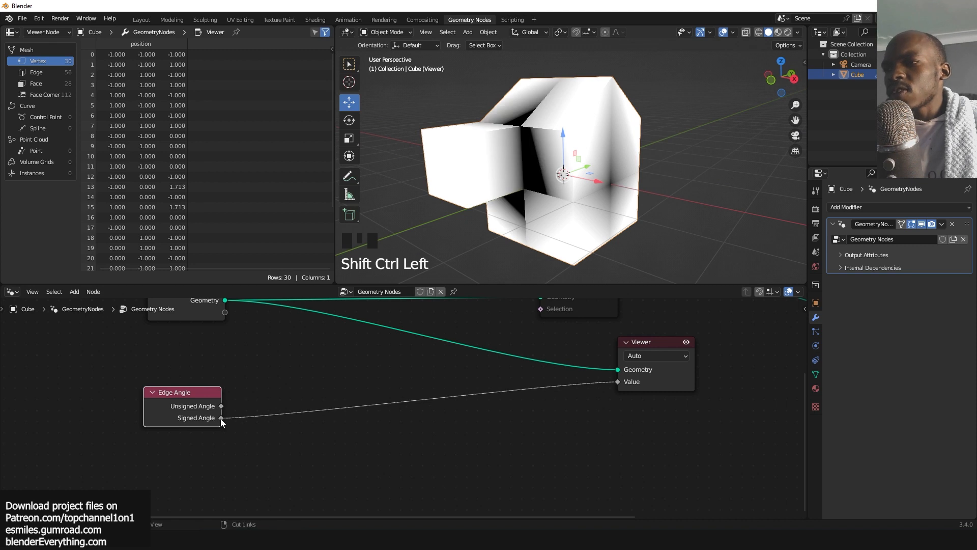
left_click(221, 418, "ctrl+shift")
left_click(214, 415, "ctrl+shift")
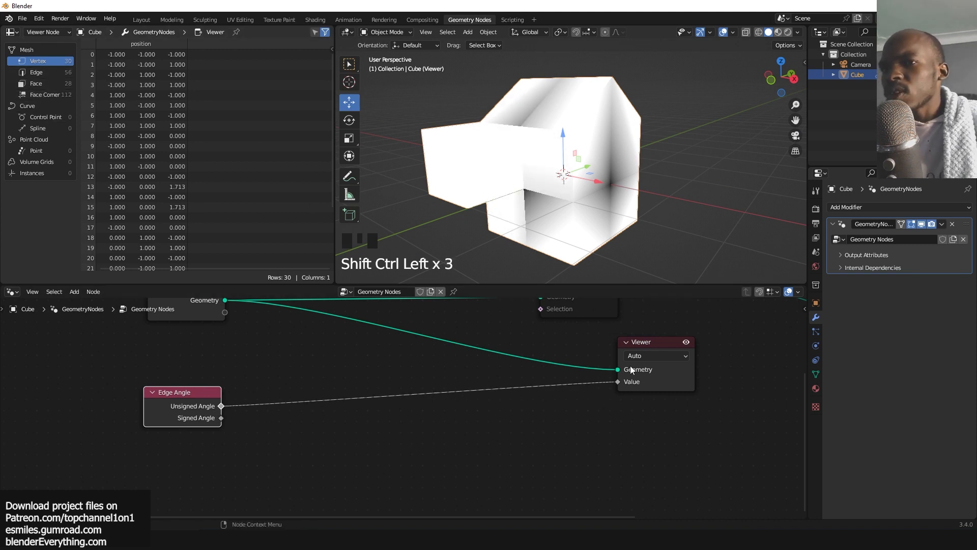
Switch the spreadsheet to show the Edge domain data.
scroll(123, 85, "up", 2)
left_click(49, 70)
left_click(45, 75)
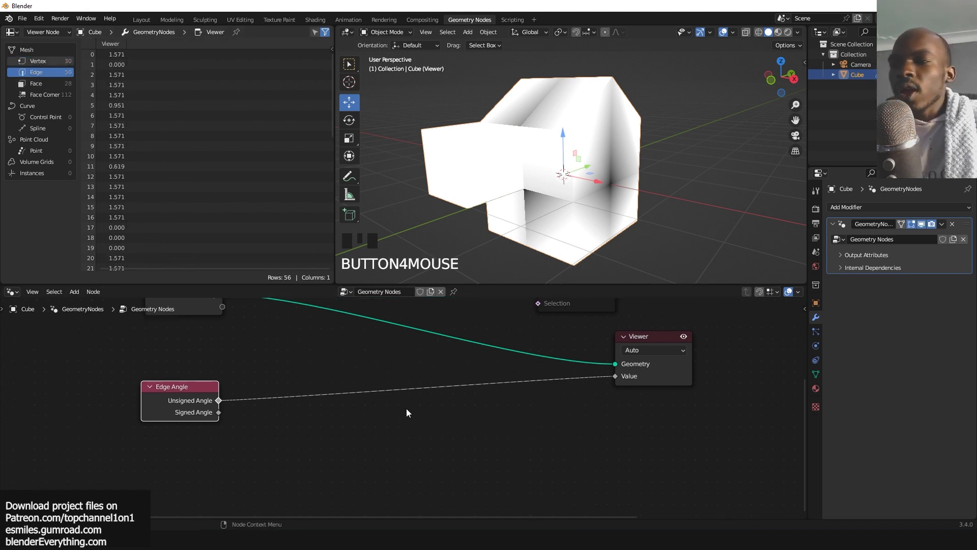
key("shift+a")
key("t")
key("o")
key("space")
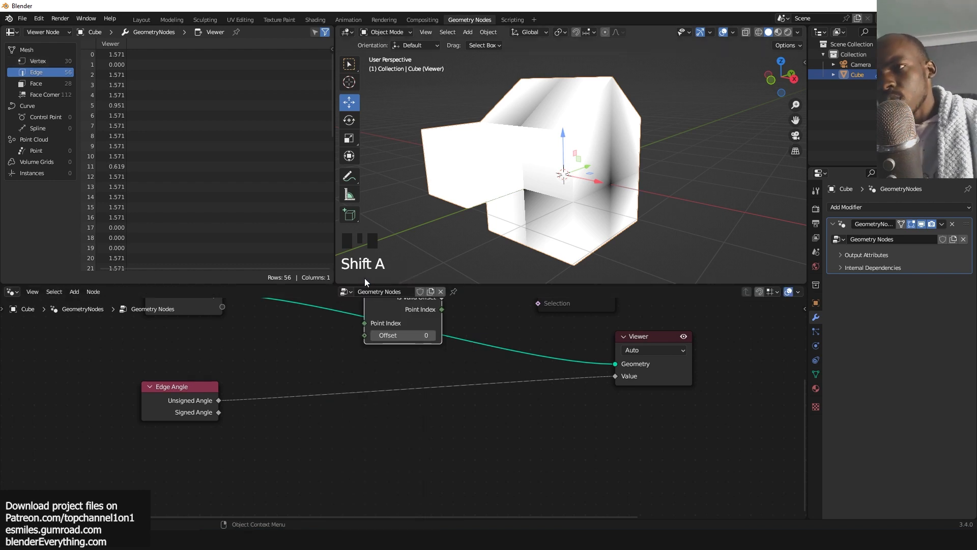
left_click(359, 370)
scroll(358, 370, "down", 2)
key("shift+a")
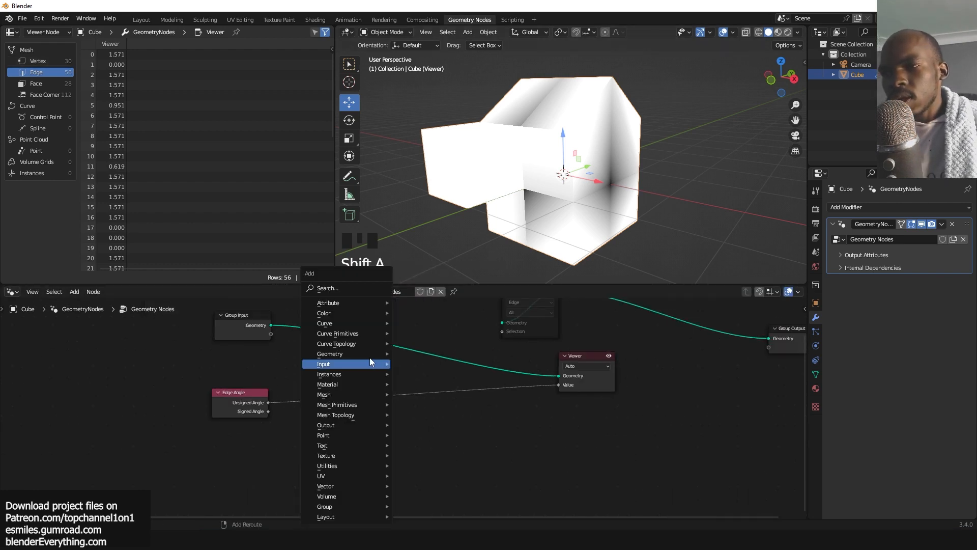
left_click(352, 290)
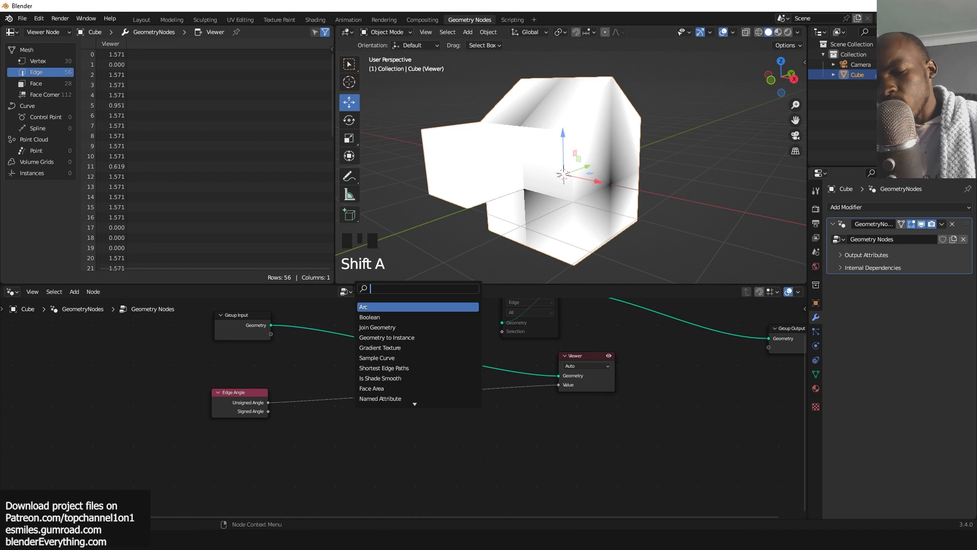
scroll(235, 386, "up", 5)
left_click(172, 410)
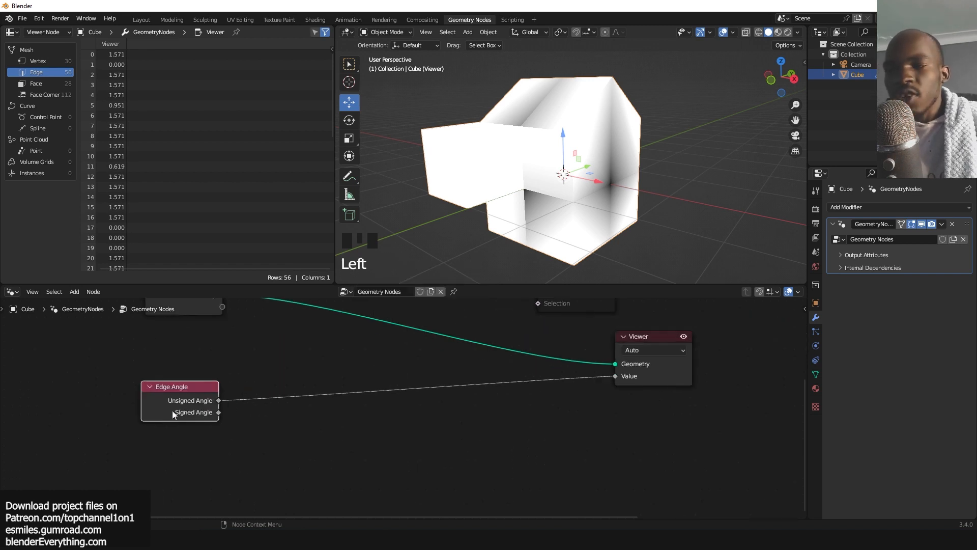
Insert a Math node set to To Degrees between the Edge Angle and the Viewer.
left_click(328, 399)
key("shift+a")
left_click(297, 288)
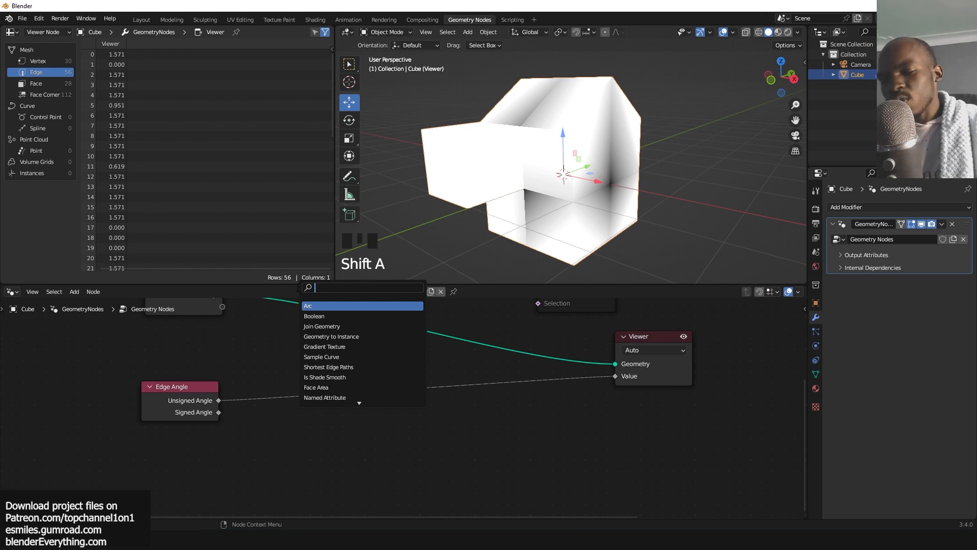
type("math")
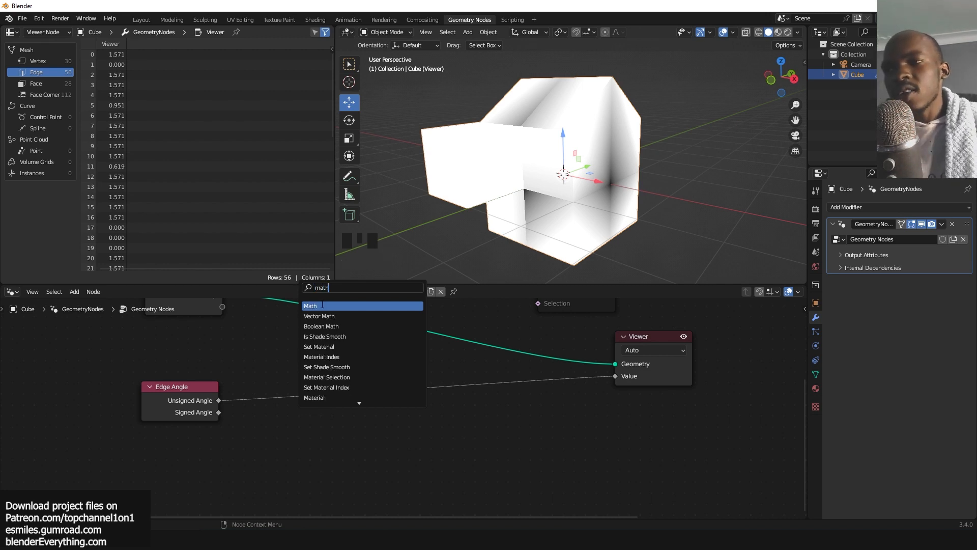
left_click(322, 305)
left_click(320, 374)
left_click(346, 371)
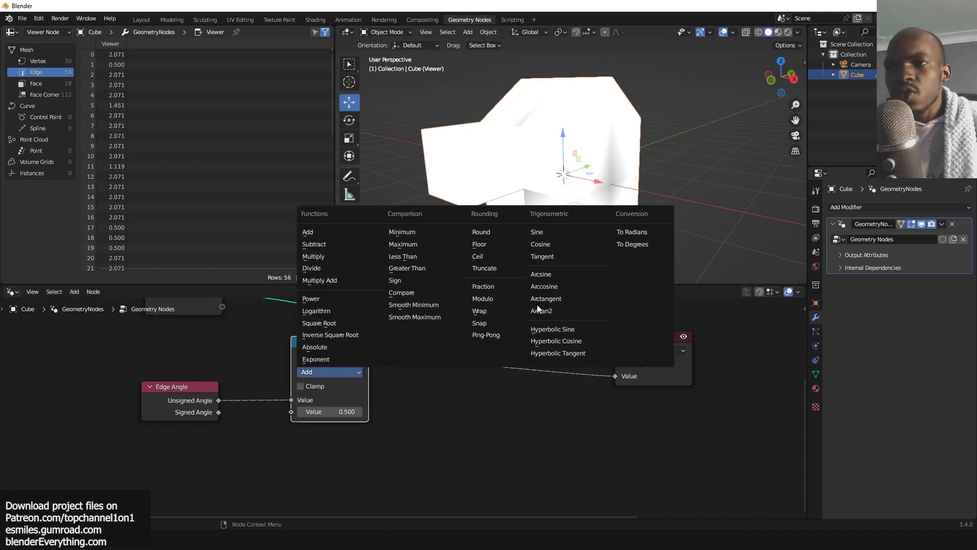
left_click(645, 243)
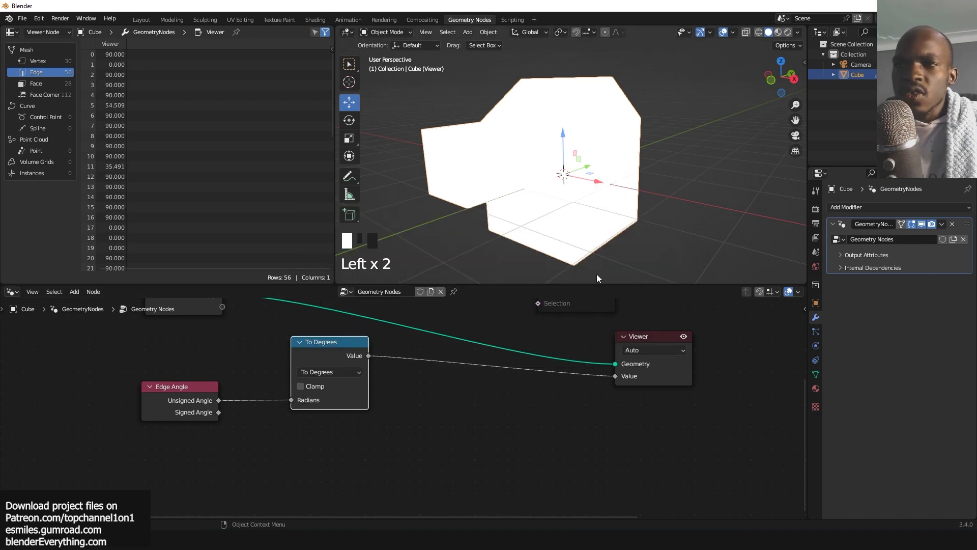
Arrange the nodes and scroll through the edge angle values in the spreadsheet.
left_click_drag(313, 357, 295, 376)
middle_click_drag(335, 377, 352, 373)
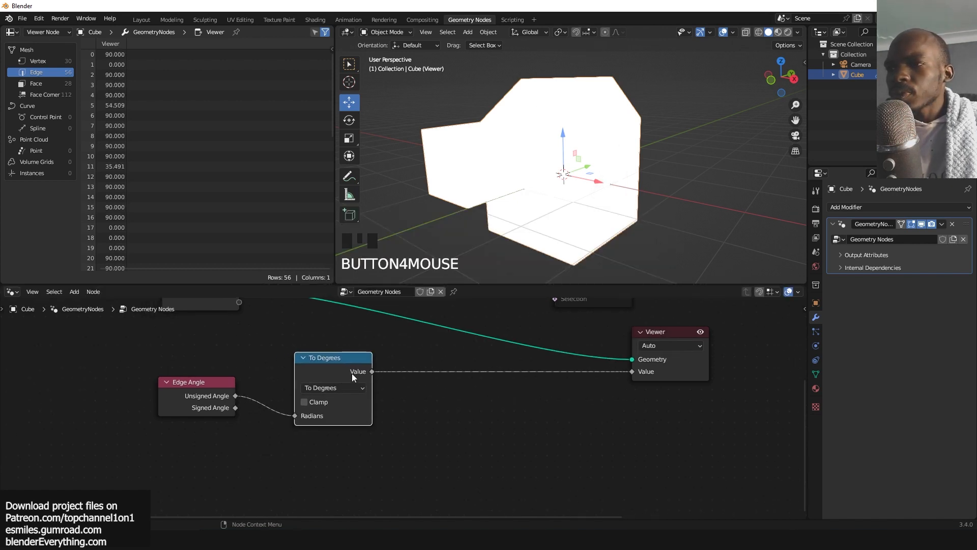
mouse_move(351, 374)
left_mouse_down()
mouse_move(375, 371)
mouse_move(338, 376)
left_mouse_up()
left_click_drag(187, 383, 144, 387)
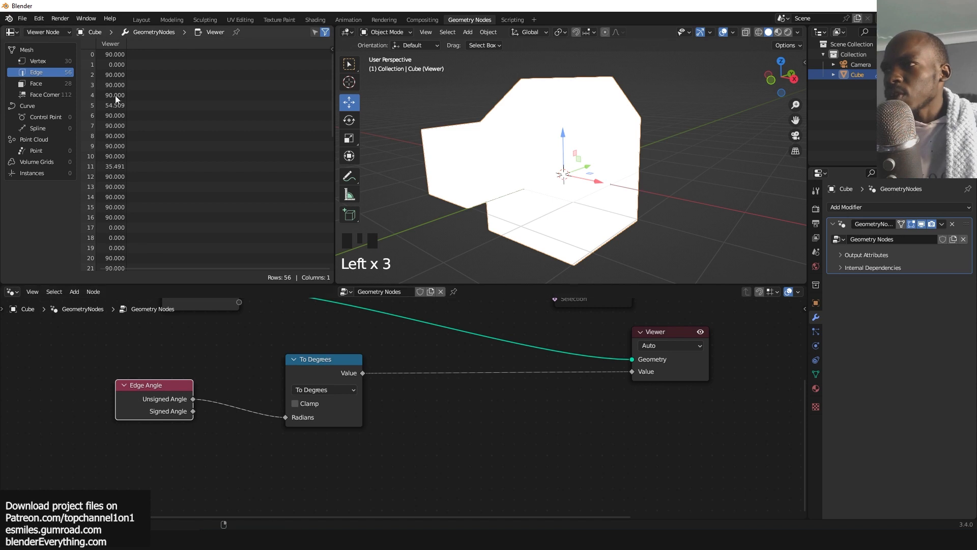
scroll(118, 87, "up", 3)
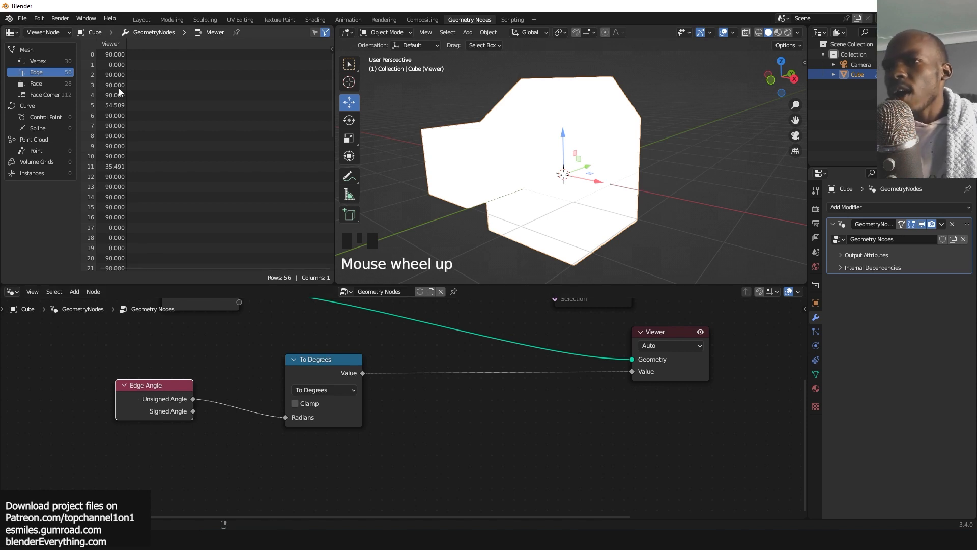
scroll(111, 193, "down", 5)
scroll(114, 203, "down", 10)
scroll(118, 208, "up", 4)
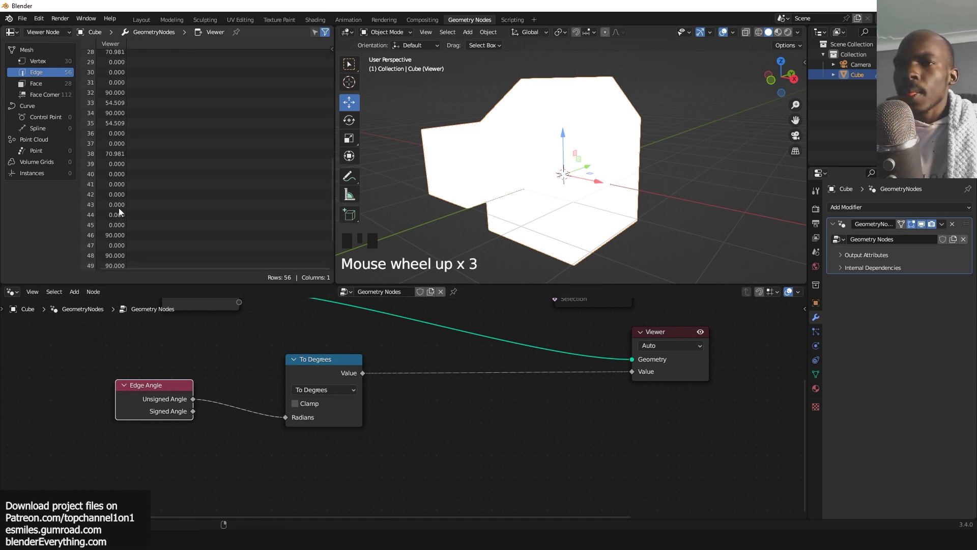
left_click(353, 389)
left_click(337, 374)
left_click(335, 388)
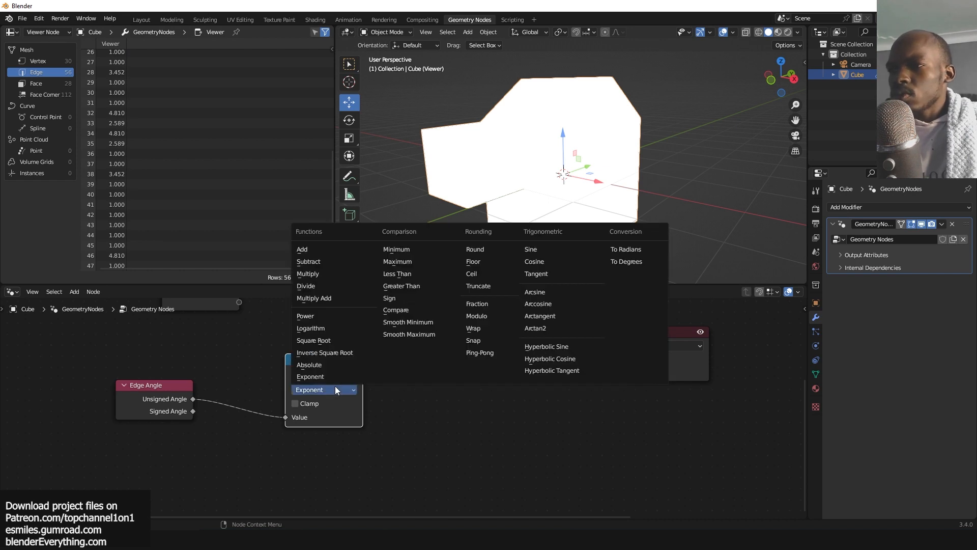
left_click(621, 261)
Insert a Compare node set to Greater Than after the To Degrees node.
left_click_drag(330, 384, 284, 396)
key("shift+a")
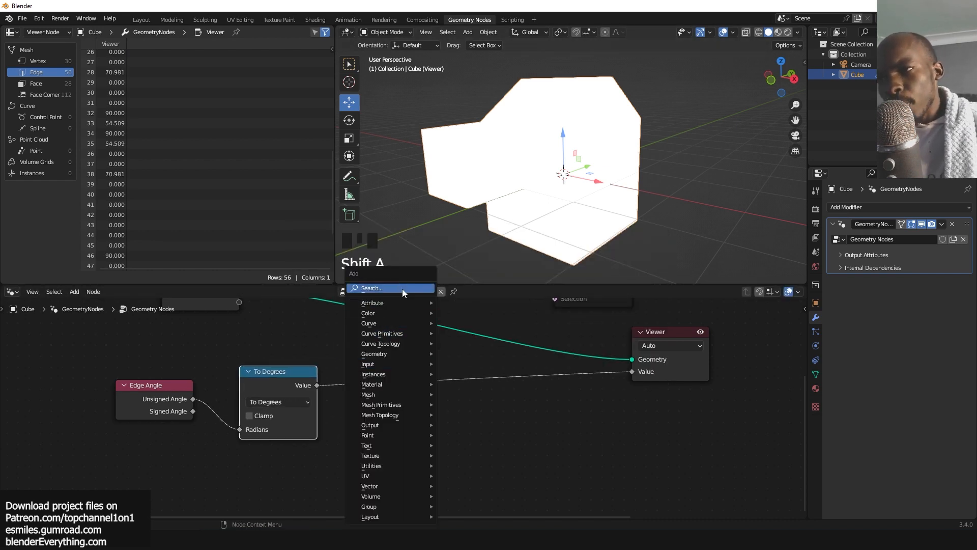
type("compa")
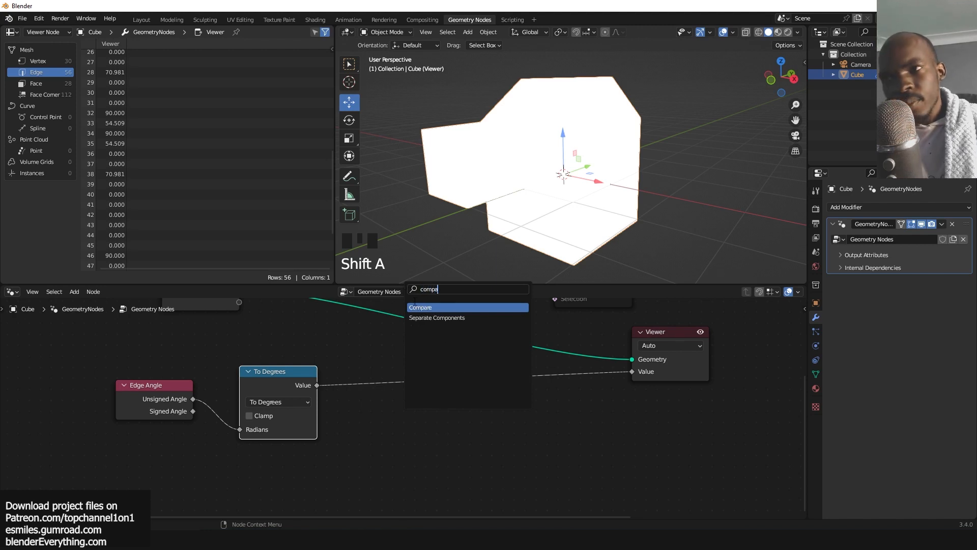
key("Return")
left_click(423, 394)
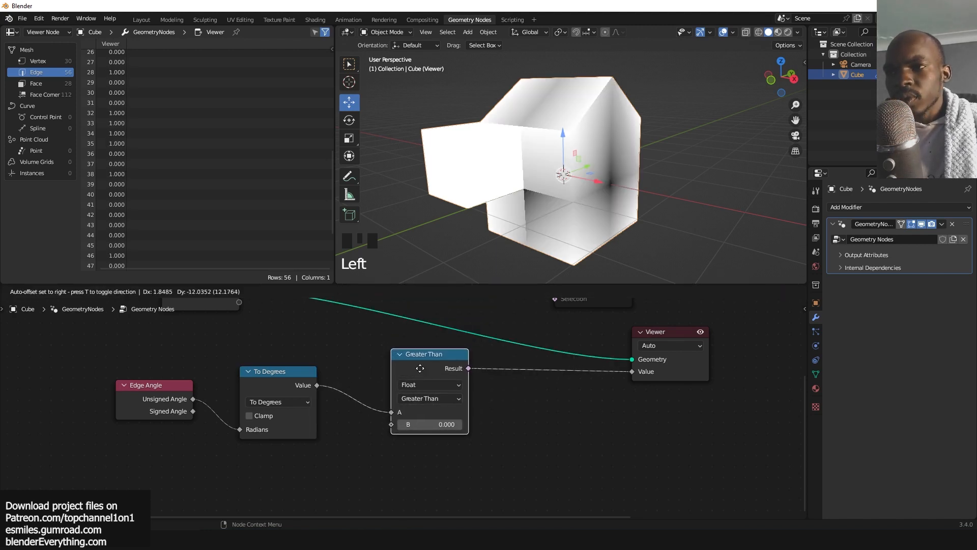
Set the comparison's B threshold to about 1.27.
left_click(423, 427, "shift")
mouse_move(422, 427)
left_mouse_down("shift")
mouse_move(407, 427)
mouse_move(443, 427)
left_mouse_up("shift")
scroll(432, 386, "down", 3)
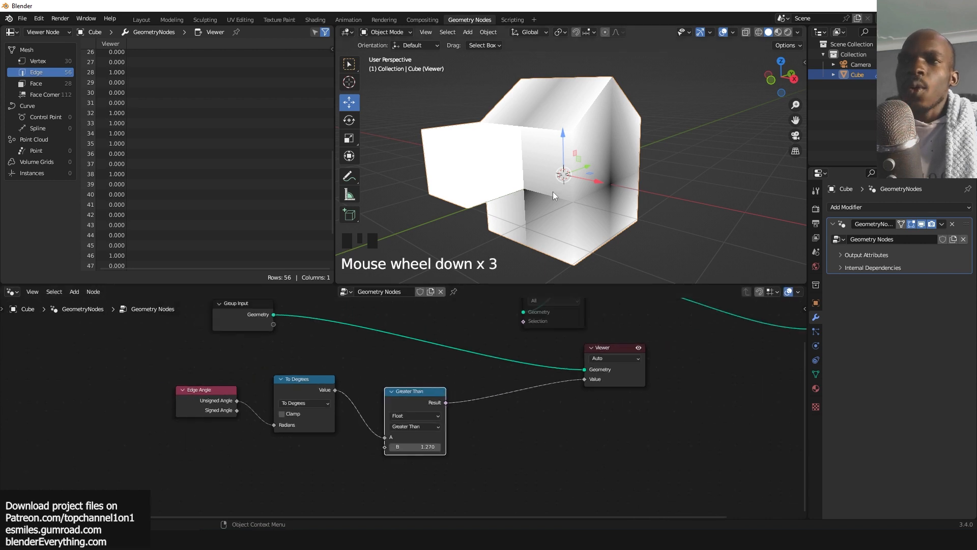
scroll(442, 387, "down", 3)
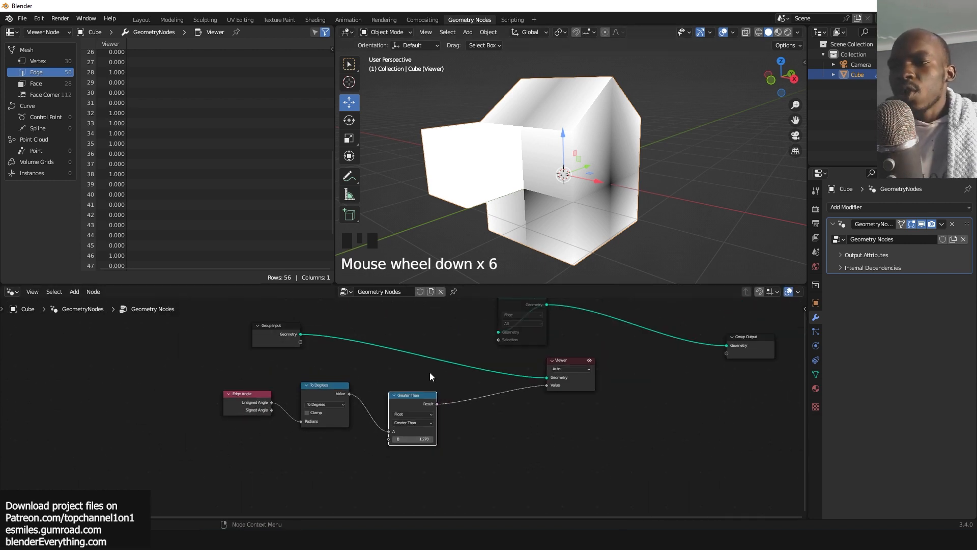
Rearrange the nodes and remove the Viewer node.
scroll(415, 409, "up", 2)
middle_click_drag(520, 394, 495, 394)
left_click_drag(562, 396, 622, 386)
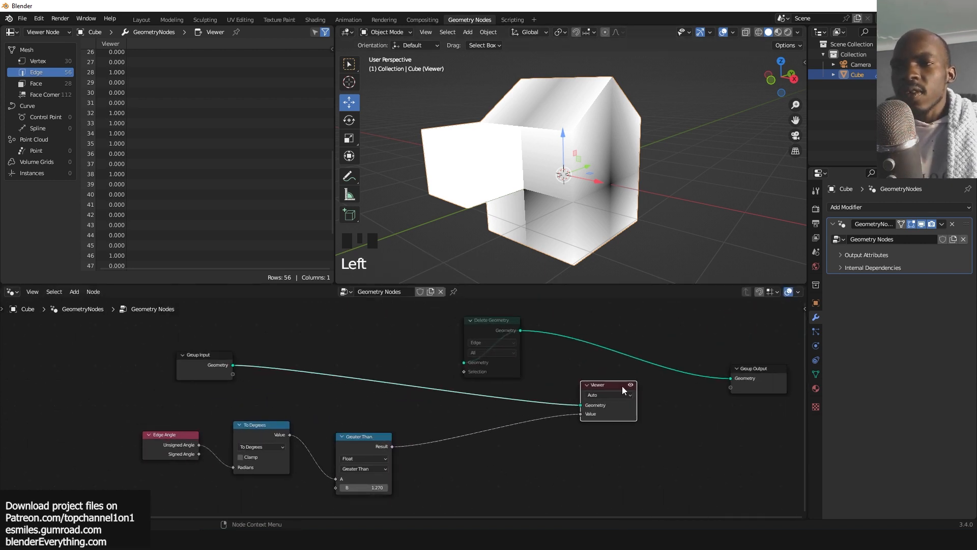
left_click_drag(492, 331, 509, 325)
left_click(606, 380)
left_click(601, 385)
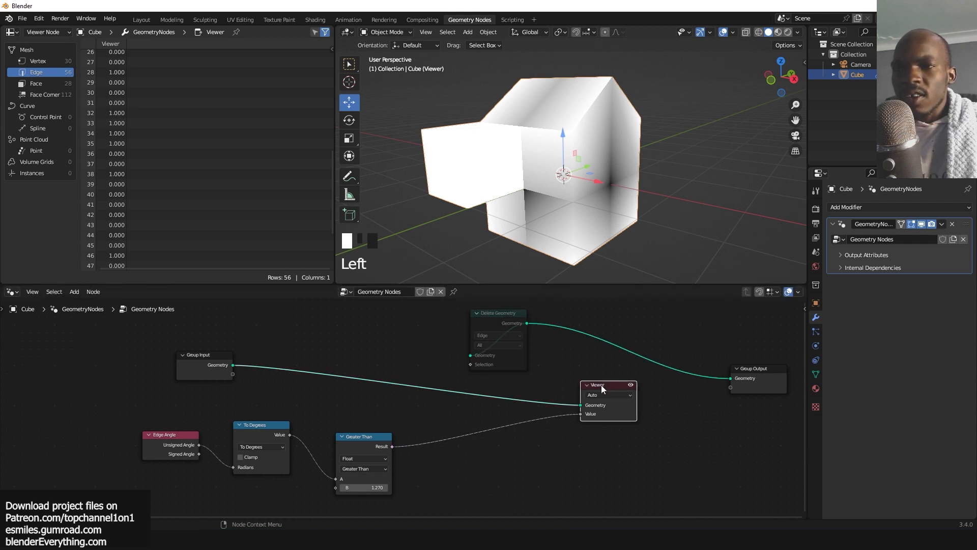
key("x")
Feed the Greater Than result into Delete Geometry's Selection and the Group Input geometry into its Geometry input.
left_click_drag(391, 446, 471, 364)
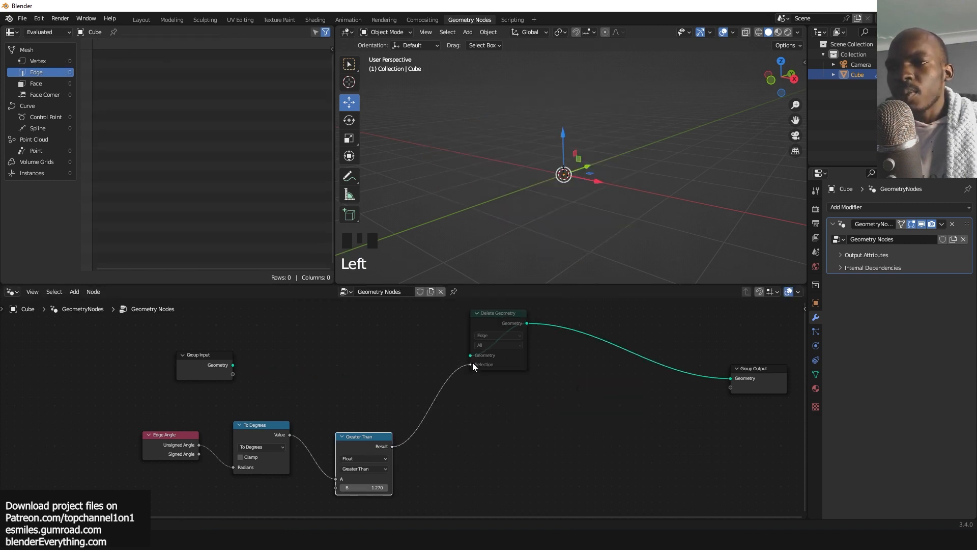
left_click(502, 311, "ctrl+shift")
left_click(232, 365)
left_click_drag(237, 364, 473, 354)
Preview the Delete Geometry output in a Viewer node, then remove the Viewer again.
left_click(255, 355)
left_click(499, 322)
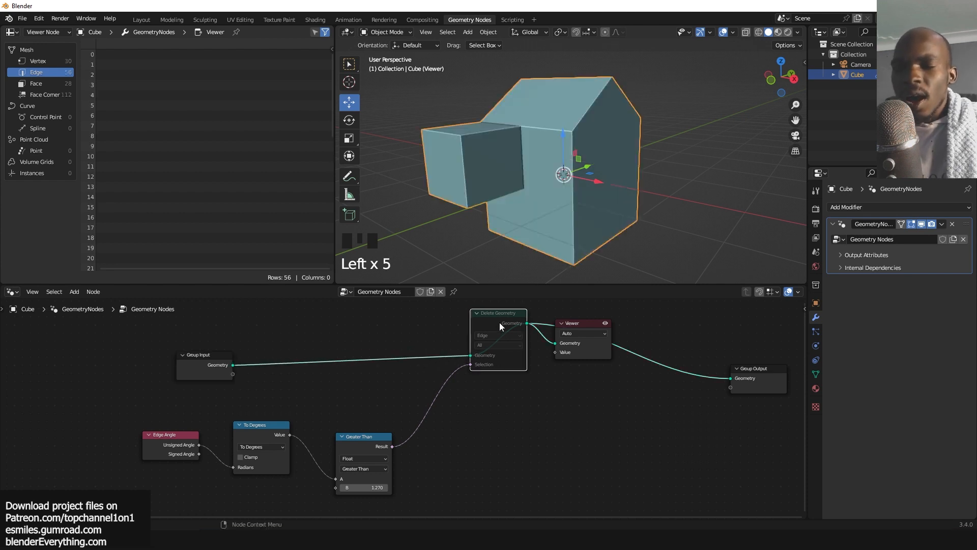
left_click(571, 327)
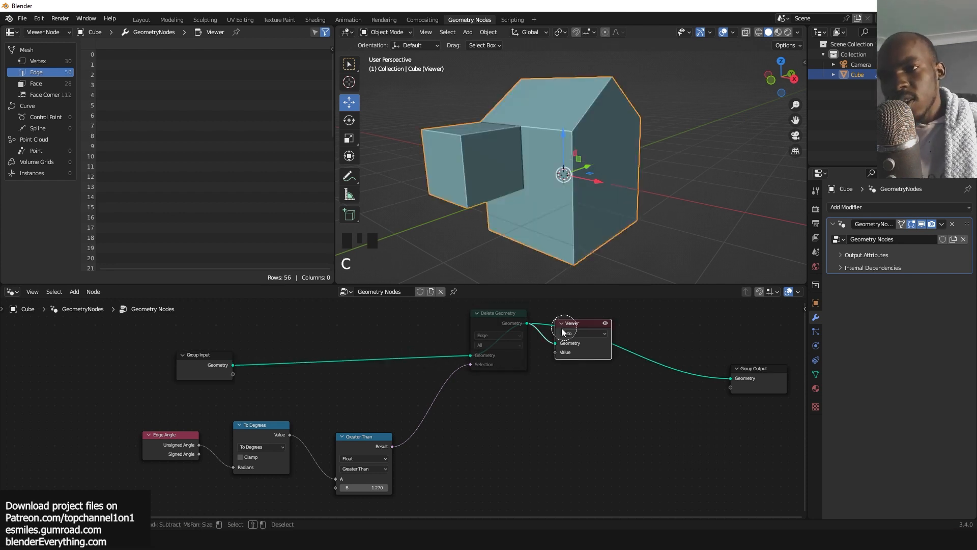
key("x")
left_click(484, 322)
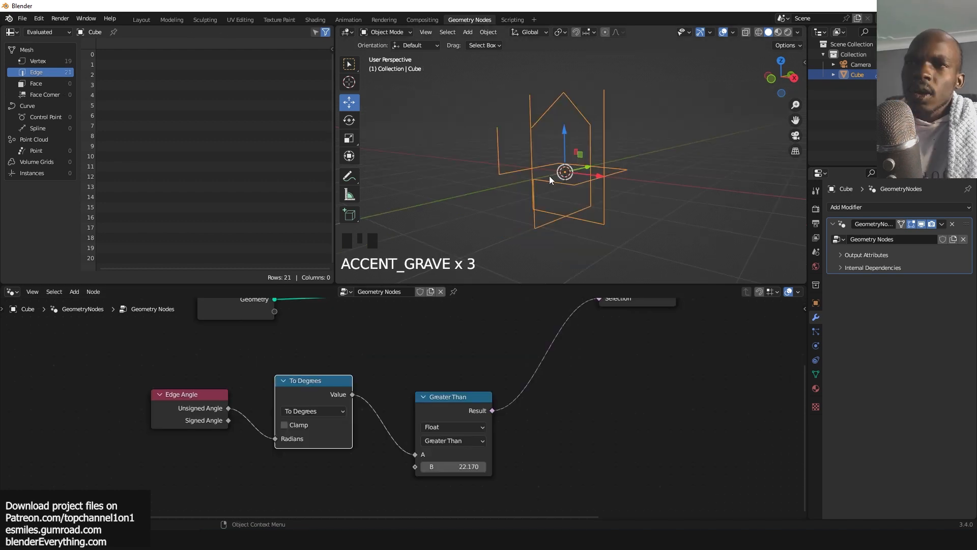
key("grave")
Temporarily mute and then unmute the Delete Geometry node to compare the damaged block with the original.
key("grave")
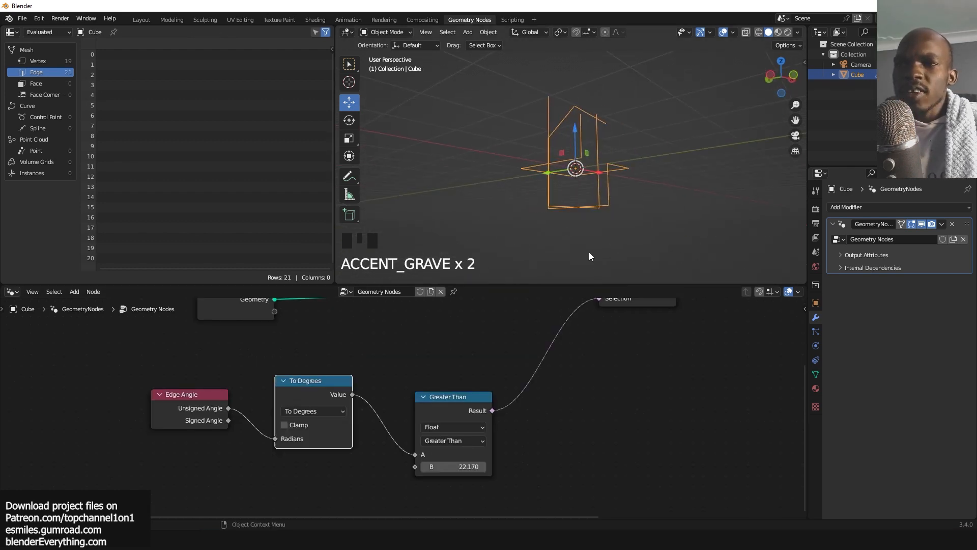
key("grave")
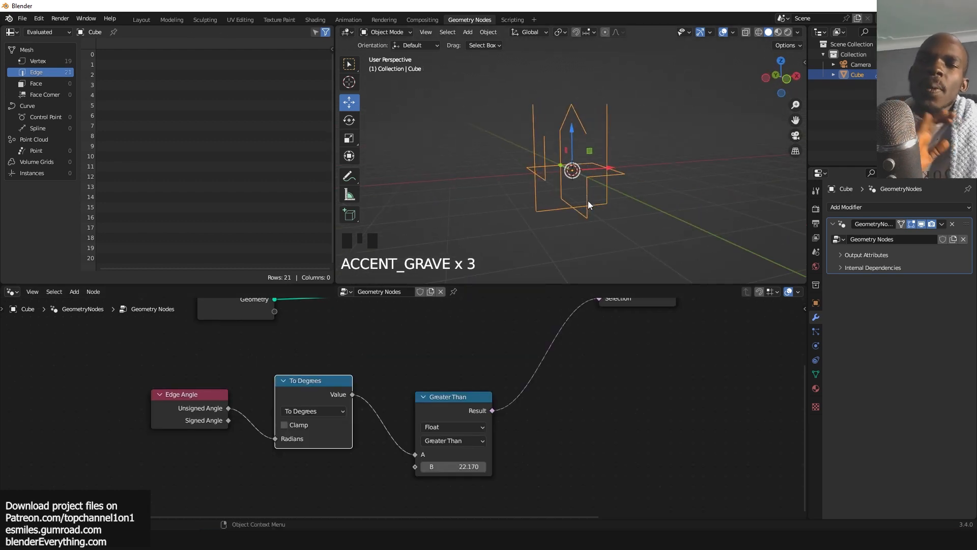
scroll(450, 416, "down", 5)
scroll(573, 312, "down", 1)
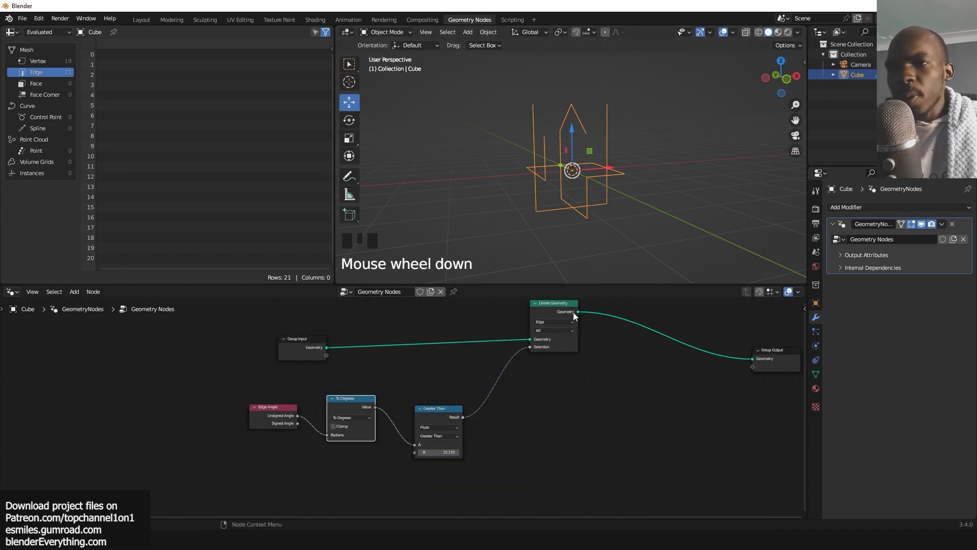
left_click_drag(573, 312, 561, 334)
key("m")
scroll(609, 163, "up", 3)
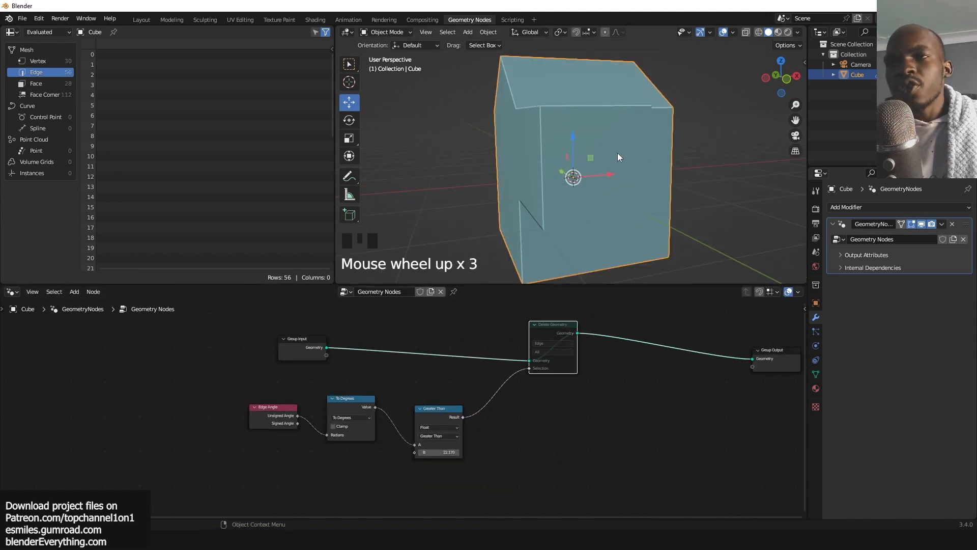
key("grave")
key("grave")
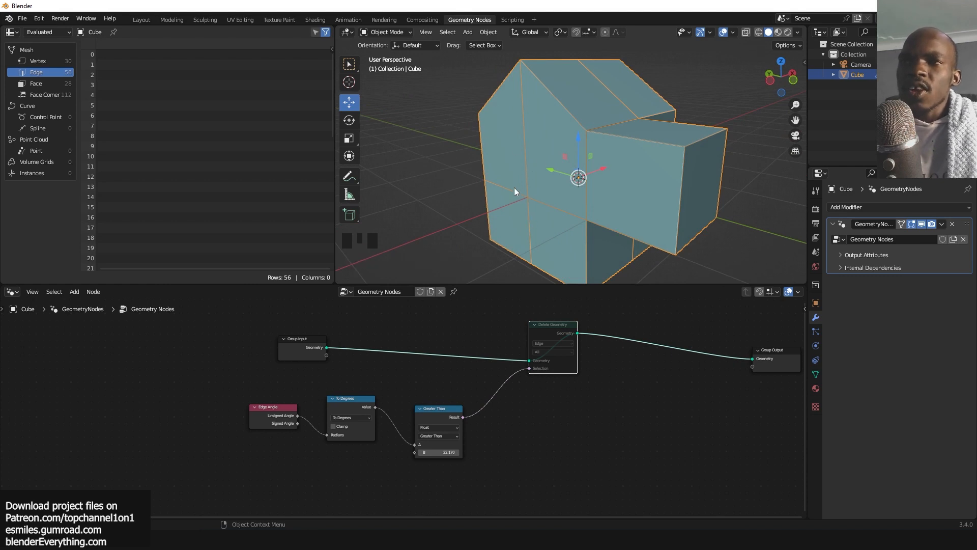
left_click(574, 335)
left_click_drag(563, 324, 557, 357)
left_click(557, 358)
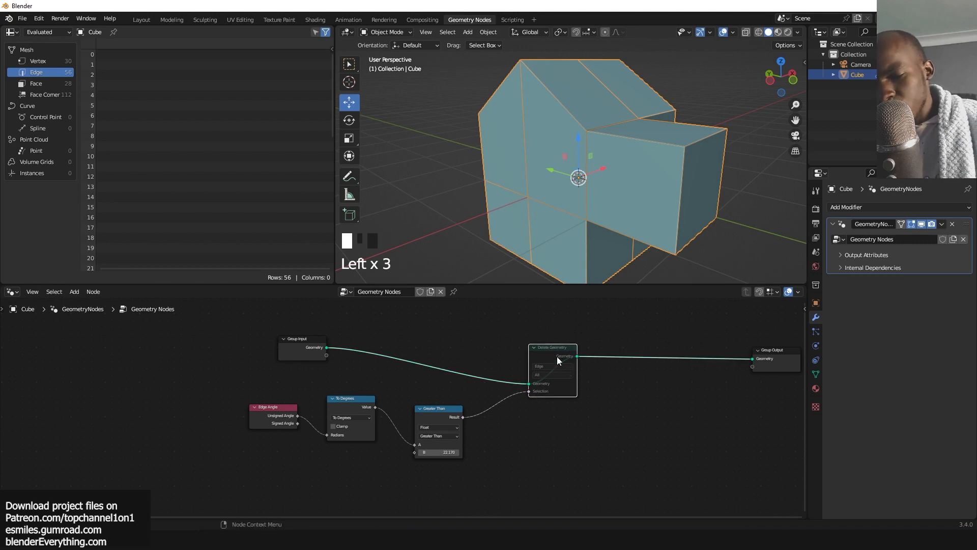
key("m")
Add a Join Geometry node after Delete Geometry and also feed it the Group Input geometry.
middle_click_drag(497, 341, 490, 348)
key("shift+a")
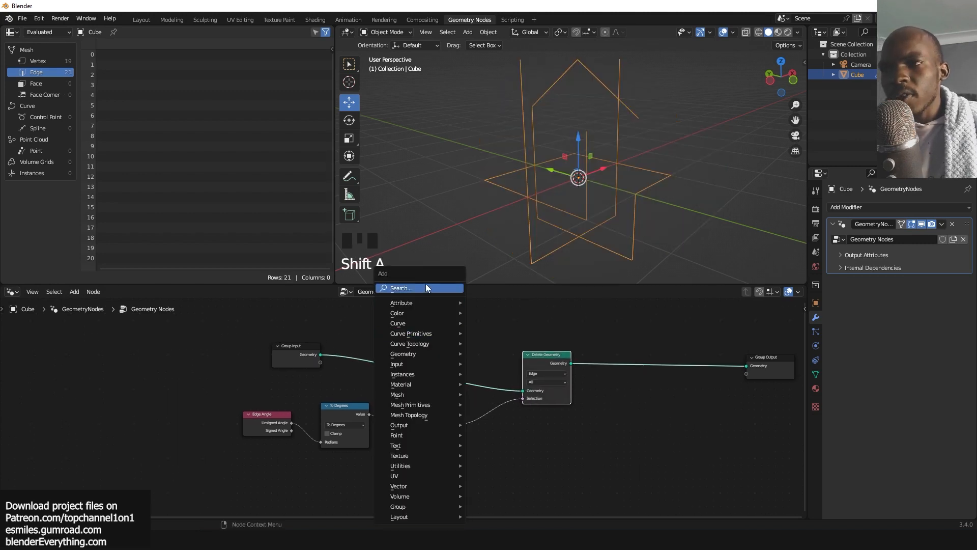
left_click(426, 288)
type("jo")
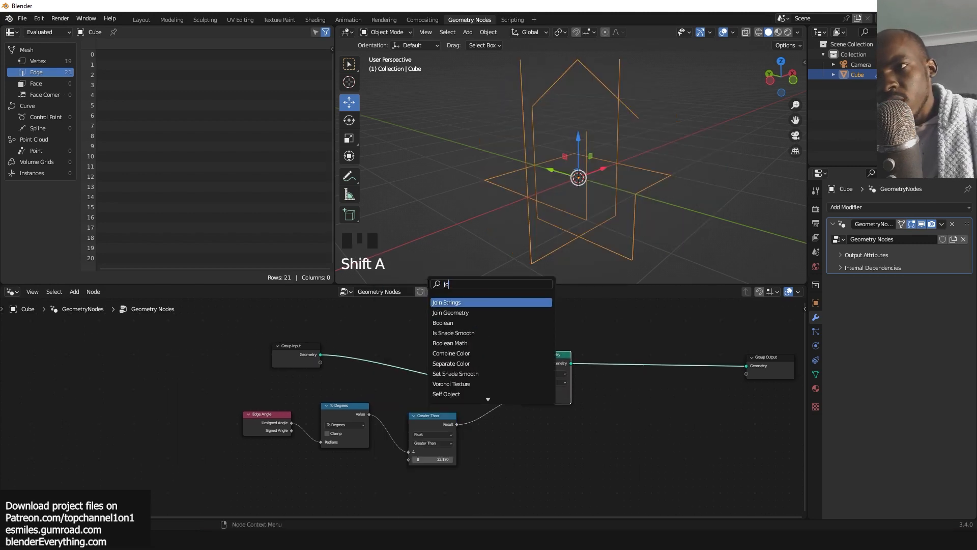
left_click(451, 312)
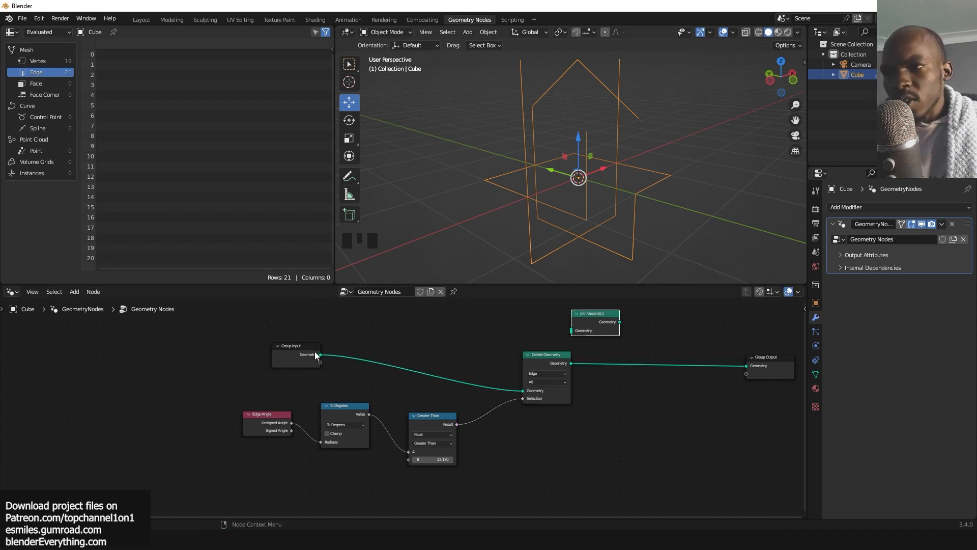
left_click_drag(314, 351, 437, 341)
left_click(311, 352)
left_click_drag(320, 354, 688, 318)
left_click(594, 325, "alt+shift")
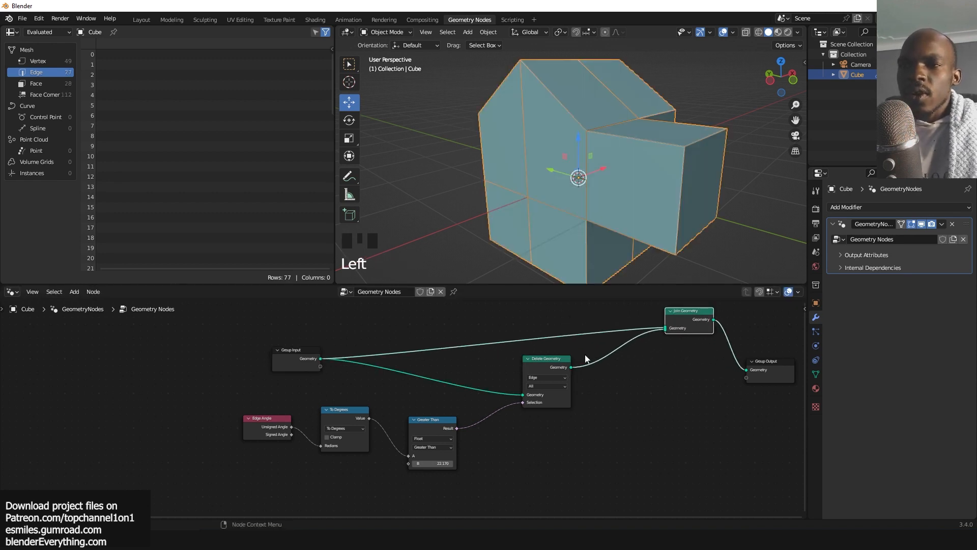
Insert a Scale Elements node between Group Input and Join Geometry and set its Scale to 0.950.
left_click_drag(562, 358, 556, 409)
key("shift+a")
left_click(566, 283)
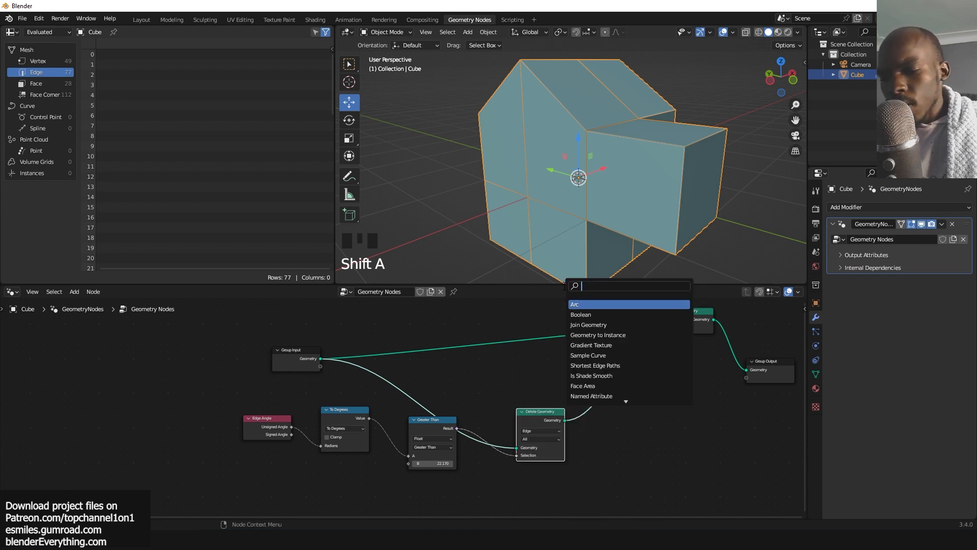
type("sca")
left_click(603, 315)
left_click(536, 335)
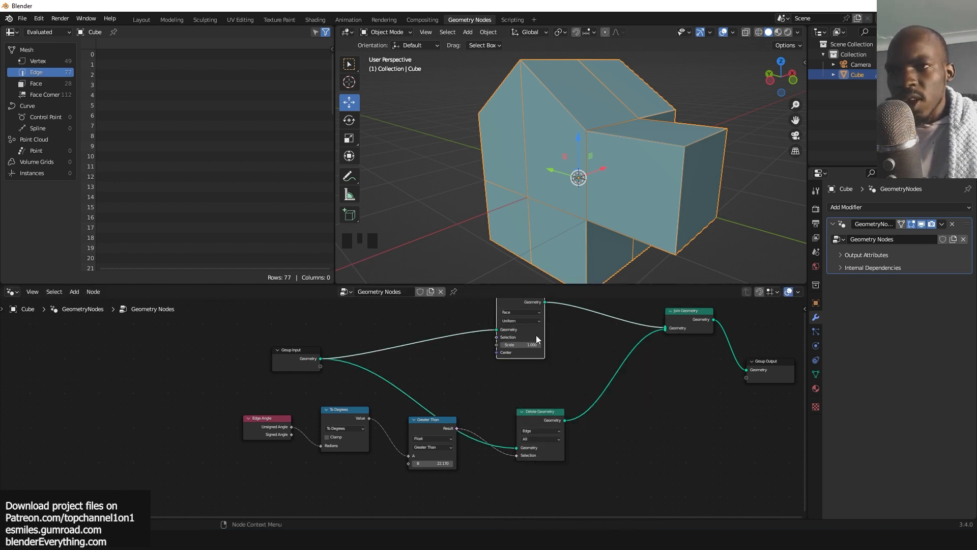
left_click_drag(536, 339, 524, 339, "shift")
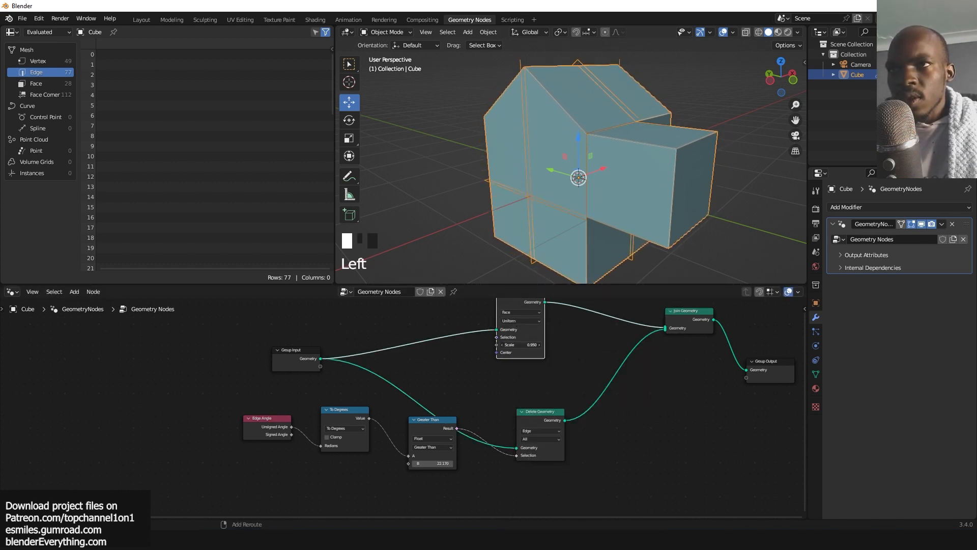
Inspect the joined and scaled result in the viewport from several angles.
key("grave")
key("alt+a")
key("grave")
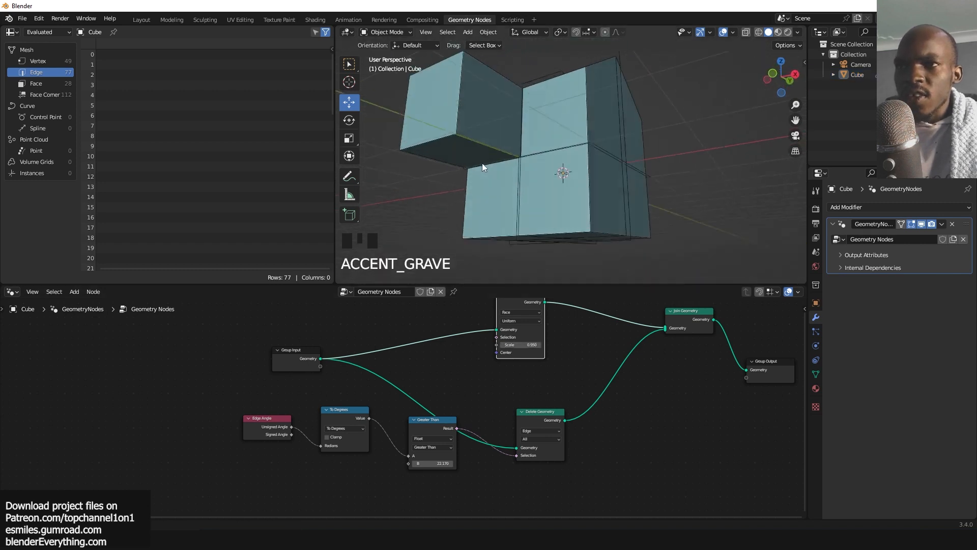
key("grave")
key("grave")
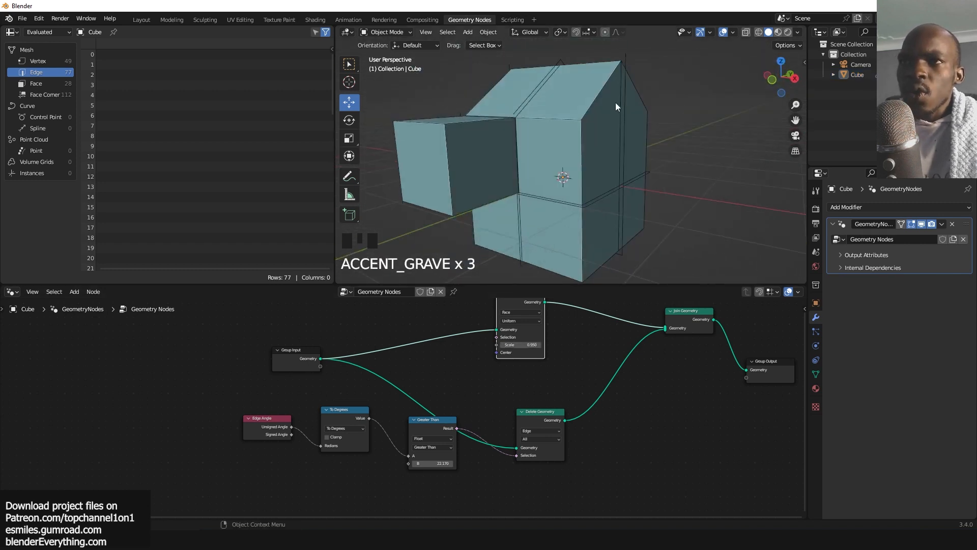
key("grave")
key("grave")
key("grave")
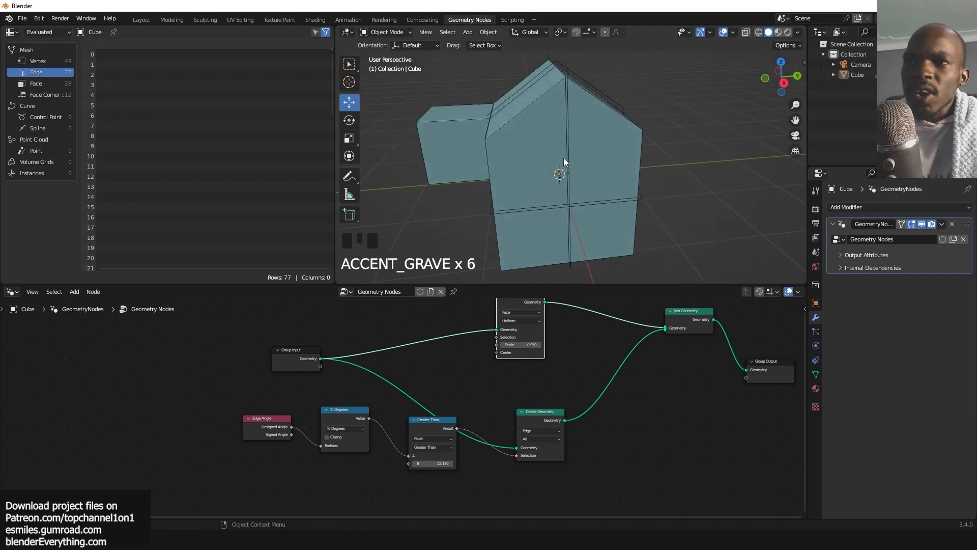
scroll(575, 158, "up", 1)
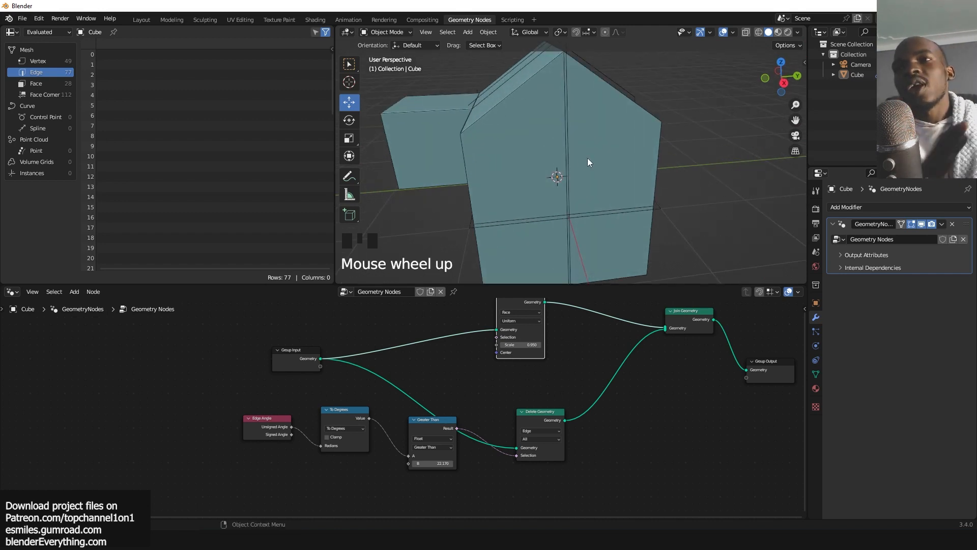
key("grave")
middle_click_drag(615, 176, 610, 199, "shift")
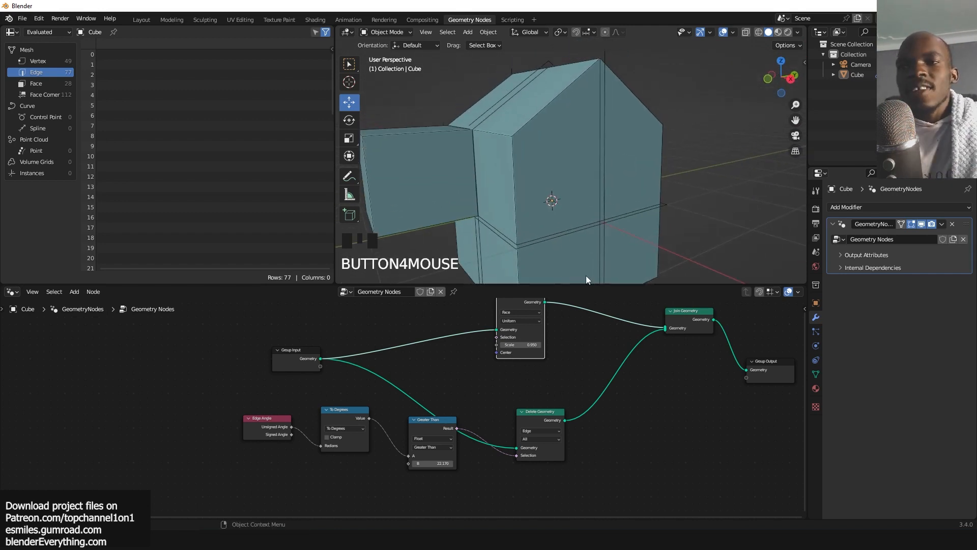
left_click_drag(550, 418, 579, 379)
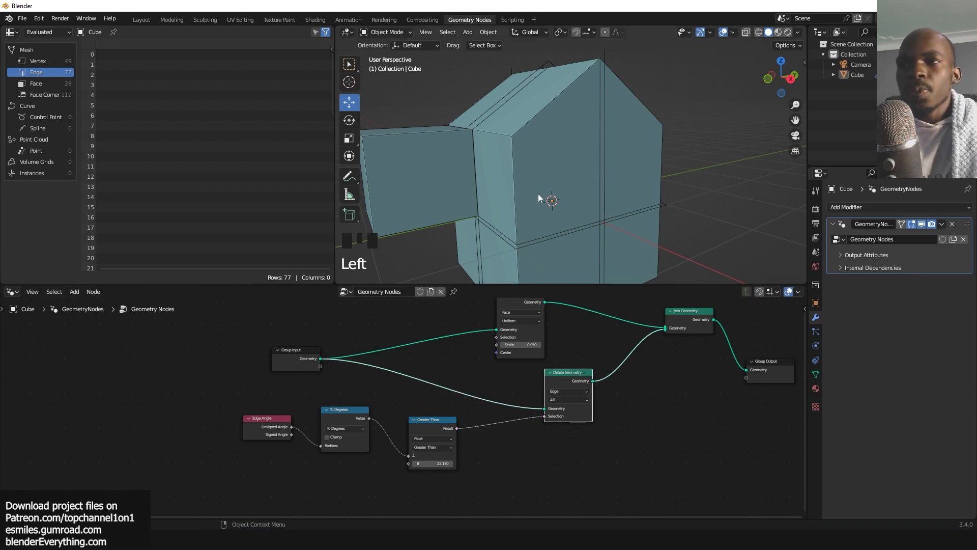
key("grave")
key("grave")
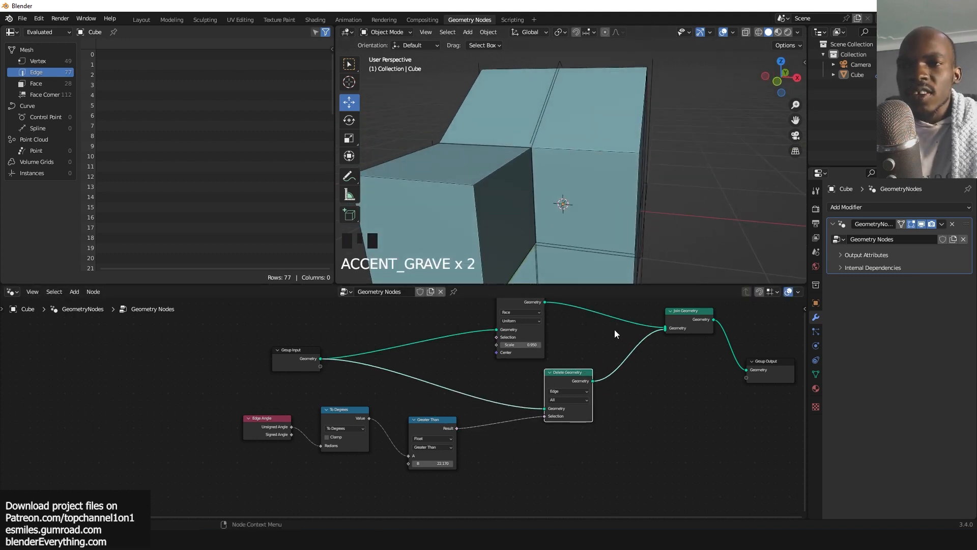
Temporarily mute and unmute the Scale Elements node to compare the result.
left_click(538, 306)
key("m")
scroll(675, 97, "down", 2)
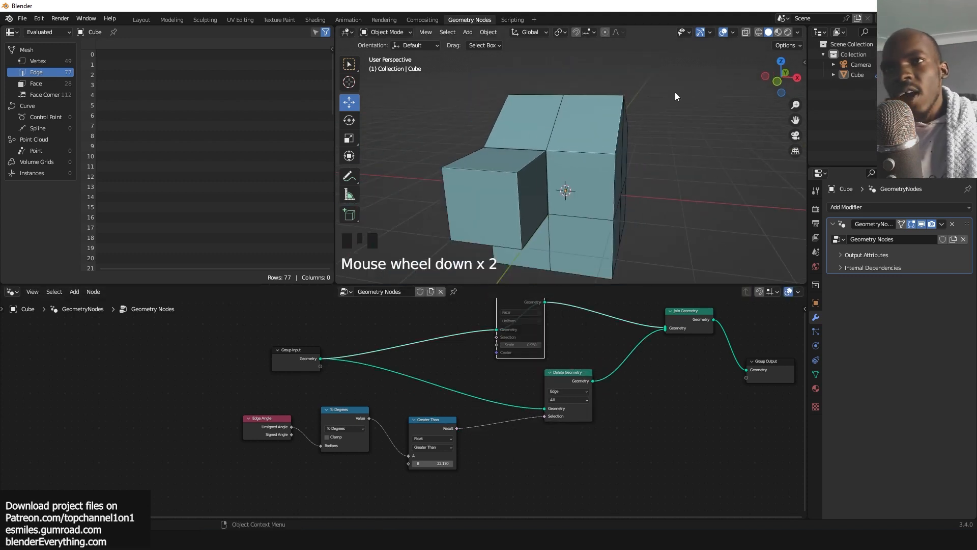
key("m")
Connect the Delete Geometry output directly to the Group Output, bypassing Join Geometry.
key("m")
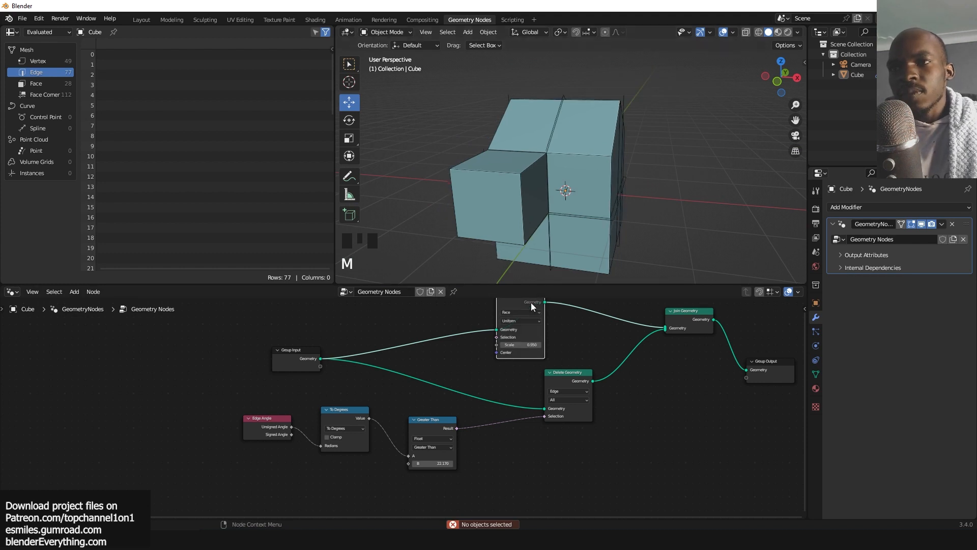
left_click(701, 320)
key("m")
key("m")
left_click(569, 378, "alt+shift")
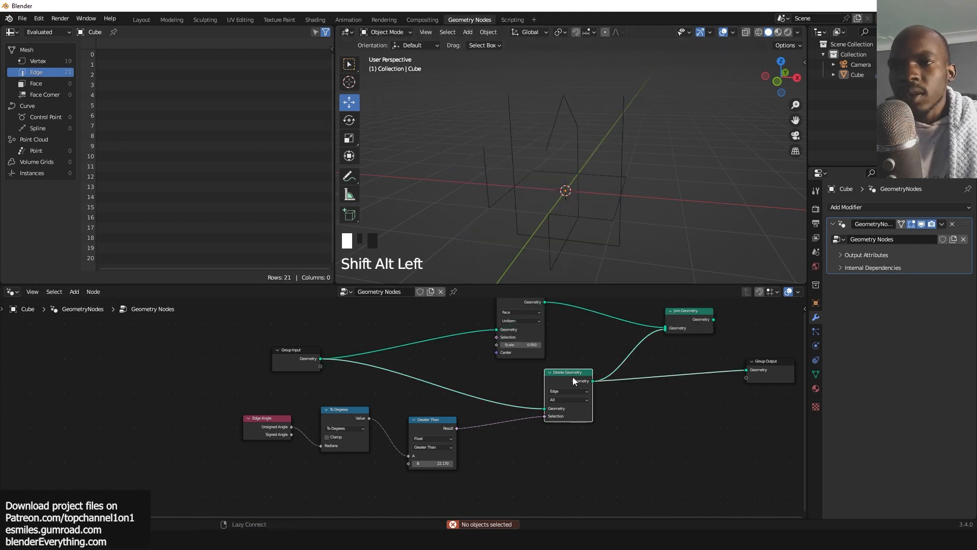
key("grave")
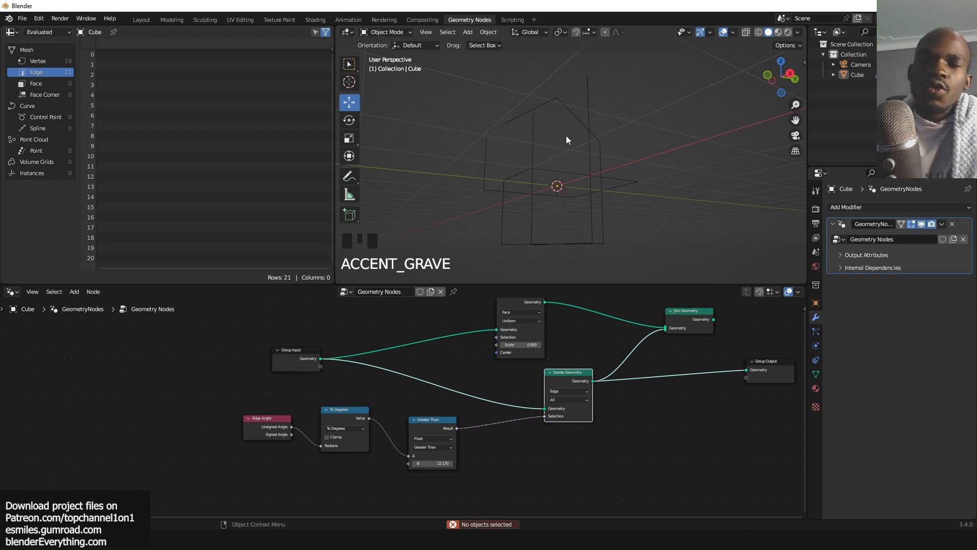
left_click_drag(557, 376, 588, 365)
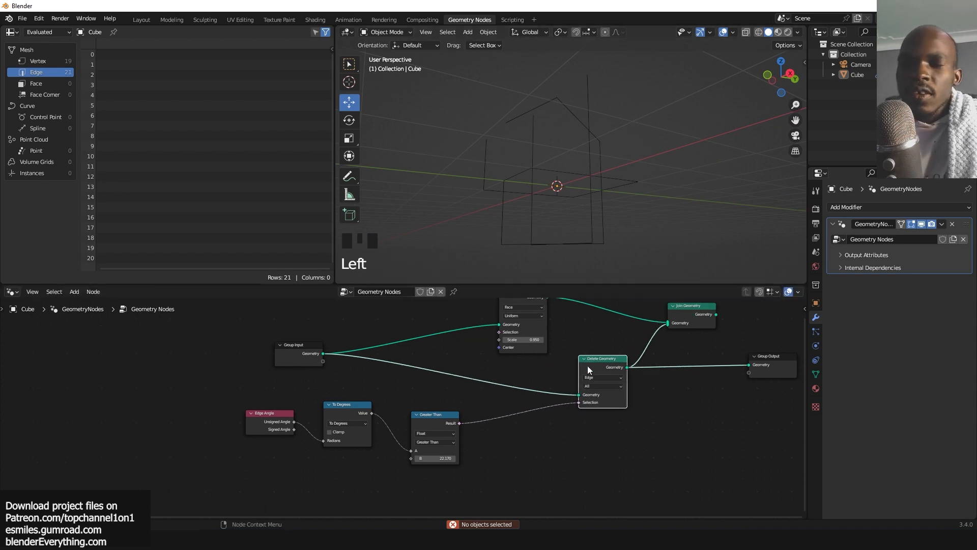
Switch the comparison node's operation to Less Than.
scroll(442, 432, "up", 3)
left_click(444, 451)
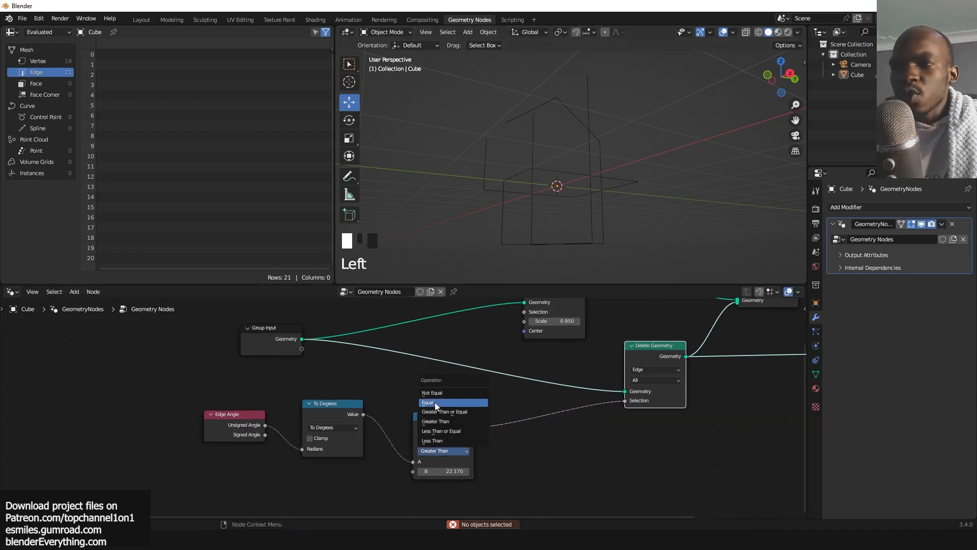
left_click(432, 441)
Inspect the Less Than result in the viewport from different angles.
key("grave")
middle_click_drag(549, 249, 555, 202)
key("grave")
key("grave")
key("grave")
key("grave")
middle_click_drag(581, 133, 621, 168)
key("grave")
scroll(699, 423, "down", 5)
middle_click_drag(779, 415, 618, 439)
left_click_drag(588, 351, 637, 340)
Delete the Scale Elements and Join Geometry nodes.
left_click_drag(431, 329, 449, 344)
key("x")
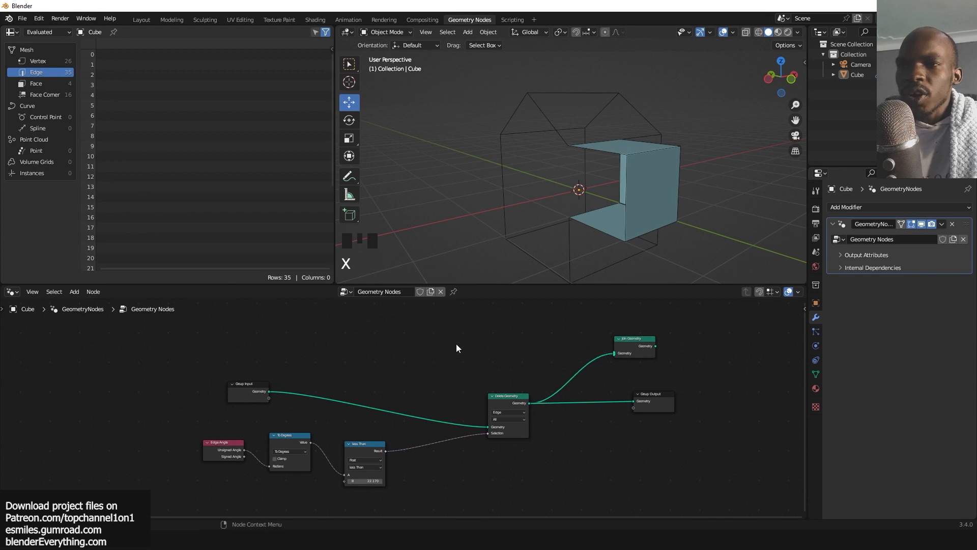
left_click(625, 337)
key("x")
Move and resize the Delete Geometry node to tidy the node layout.
left_click_drag(487, 406, 436, 402)
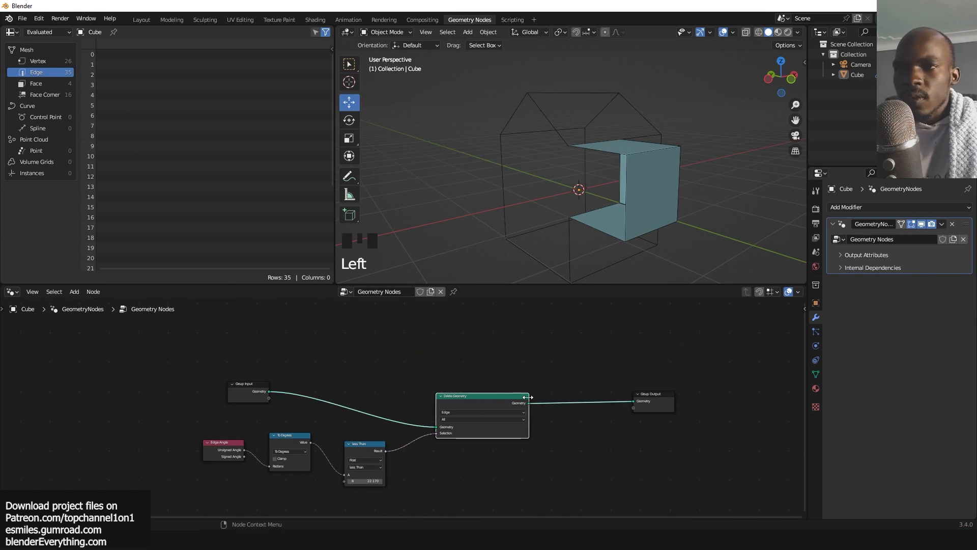
left_click_drag(528, 397, 473, 396)
left_click(618, 219)
key("grave")
middle_click_drag(624, 213, 575, 275)
key("grave")
Set the Less Than node's B threshold to about 70.37.
key("alt+a")
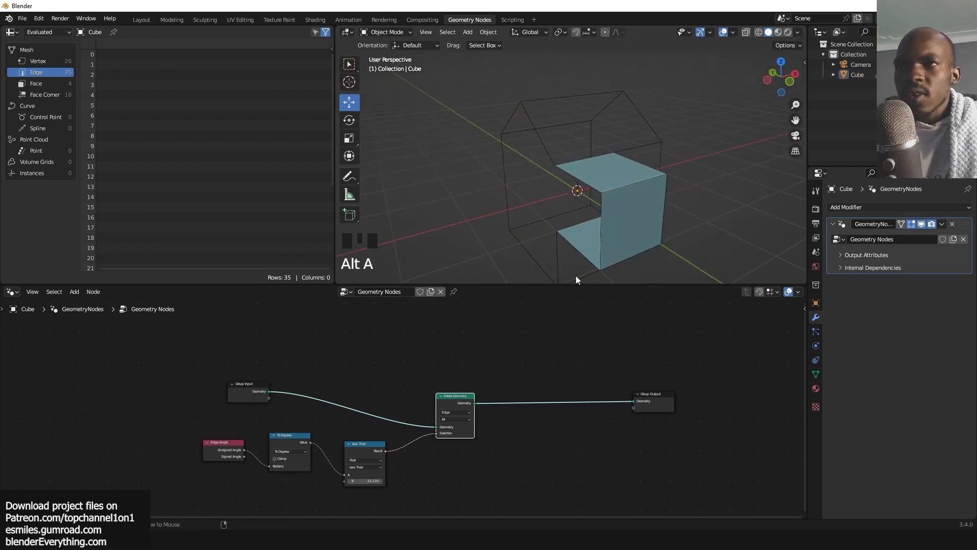
scroll(612, 411, "up", 8)
left_click_drag(509, 455, 536, 455, "shift")
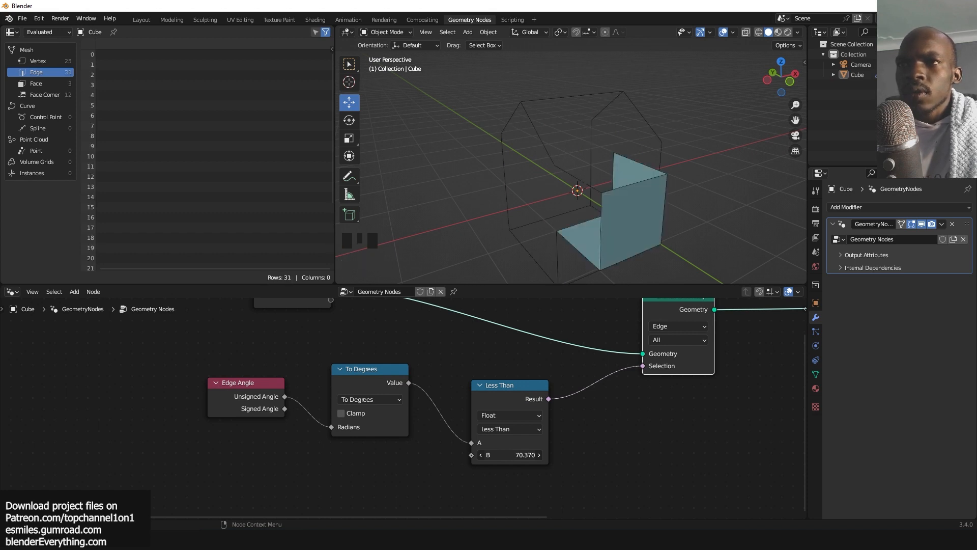
Select the cube and examine the remaining geometry in the viewport from several angles.
scroll(629, 402, "down", 4)
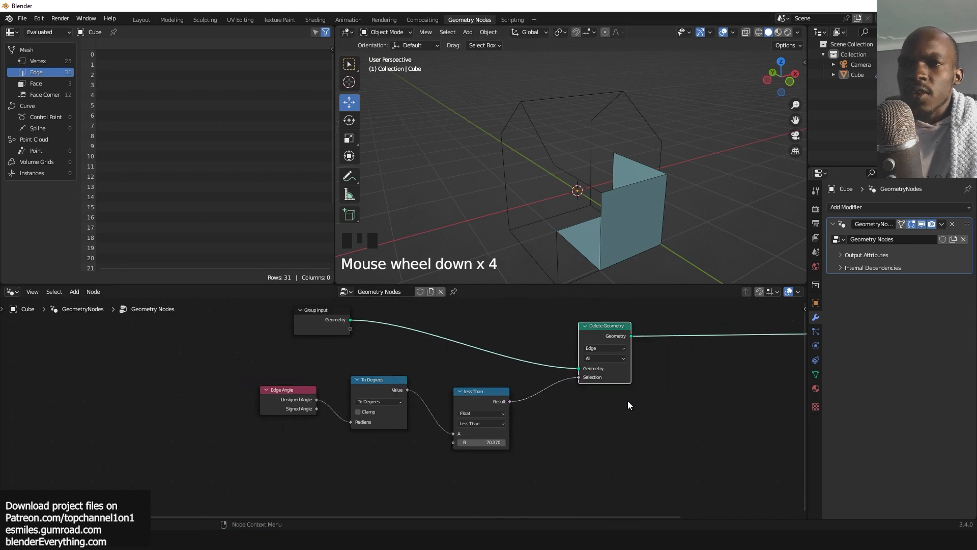
middle_click_drag(629, 402, 561, 406)
middle_click_drag(656, 166, 573, 125)
left_click(541, 185)
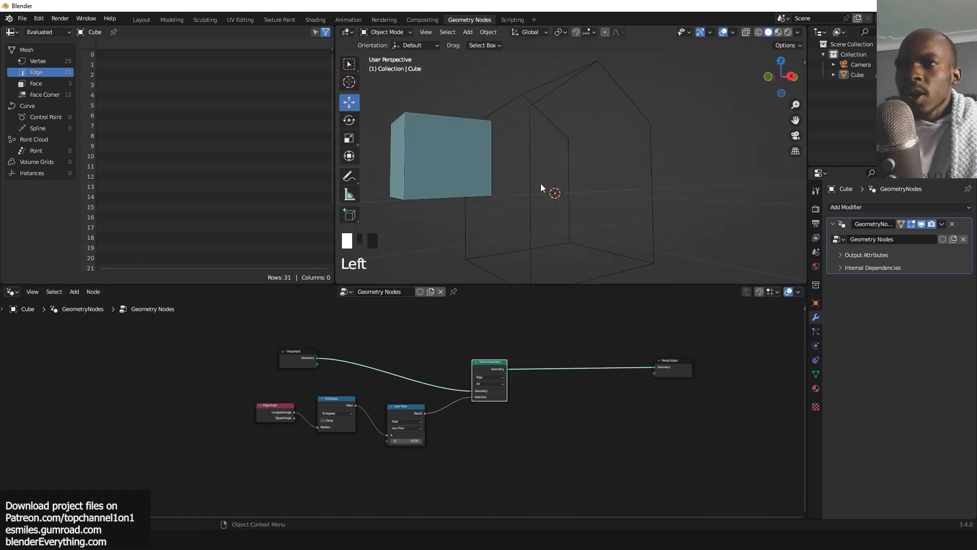
middle_click_drag(541, 186, 543, 213)
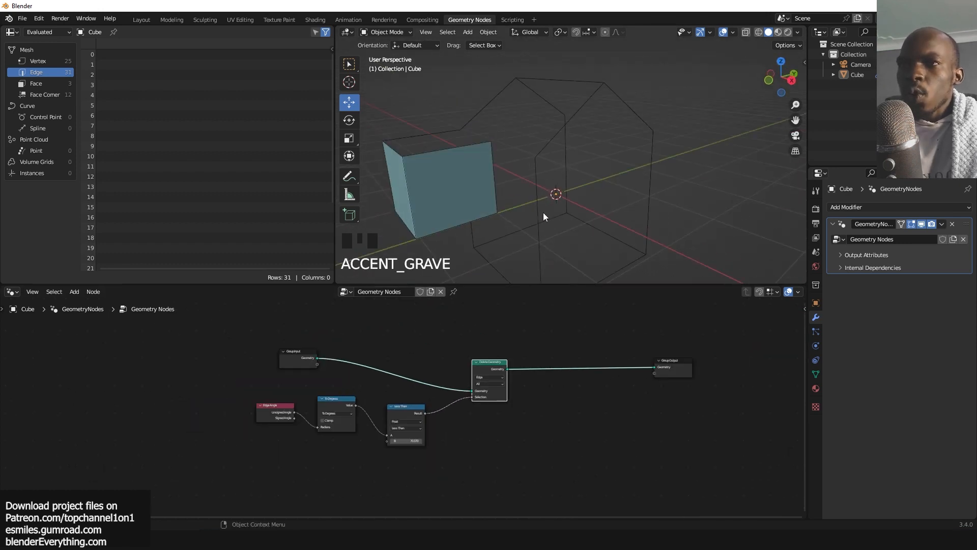
left_click(533, 173)
middle_click_drag(533, 173, 569, 122)
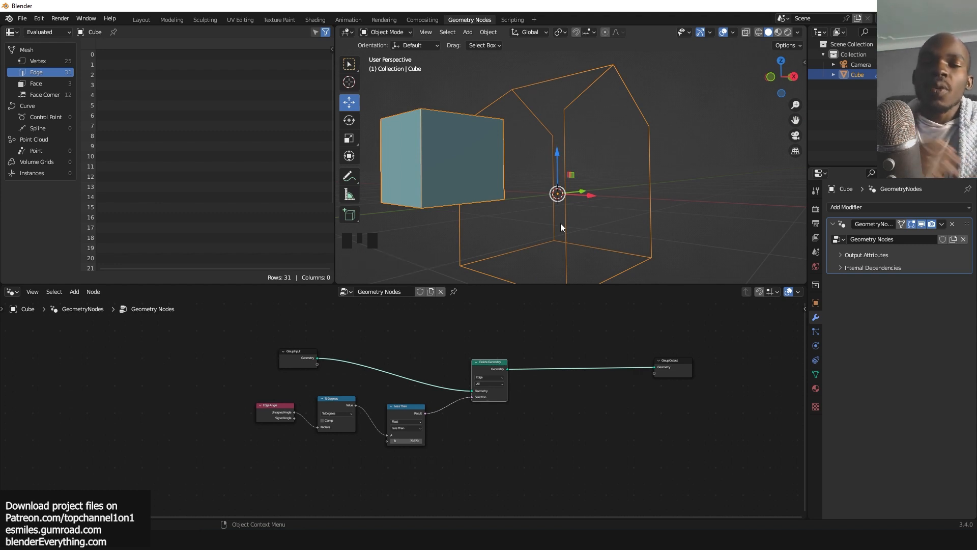
scroll(589, 364, "up", 4)
left_click_drag(526, 347, 499, 348)
scroll(605, 176, "up", 2)
middle_click_drag(611, 157, 595, 156)
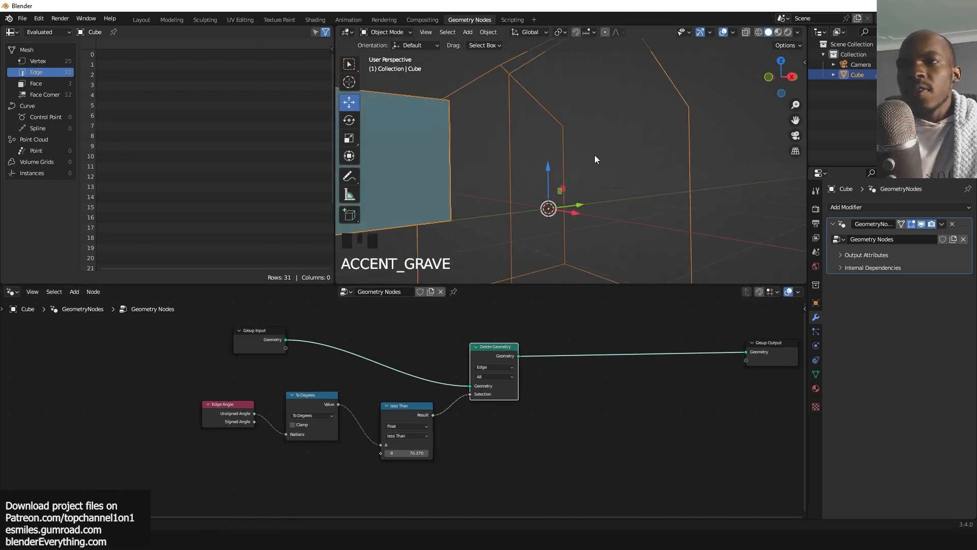
scroll(532, 157, "down", 2)
Insert a Mesh to Curve node on the link between the Delete Geometry node and the Group Output.
key("shift+a")
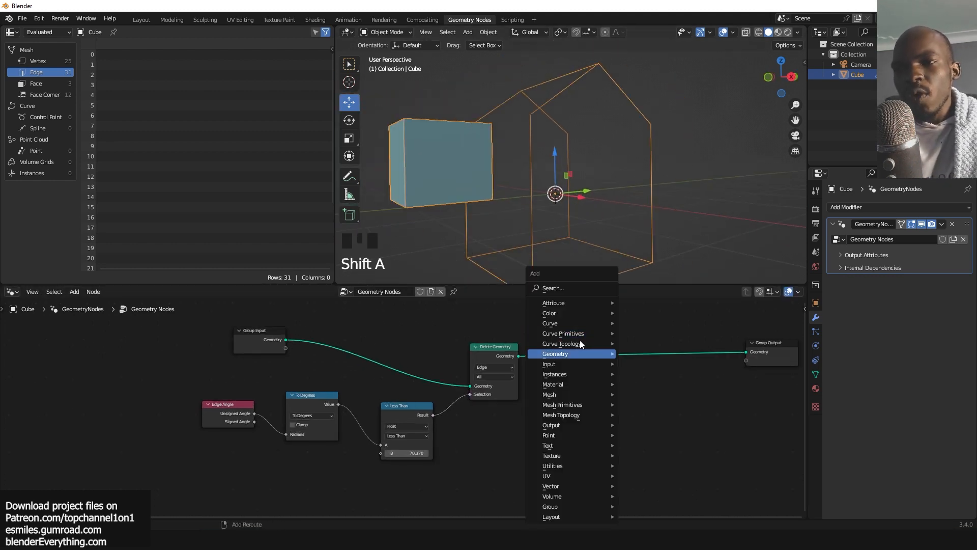
left_click(563, 287)
type("to")
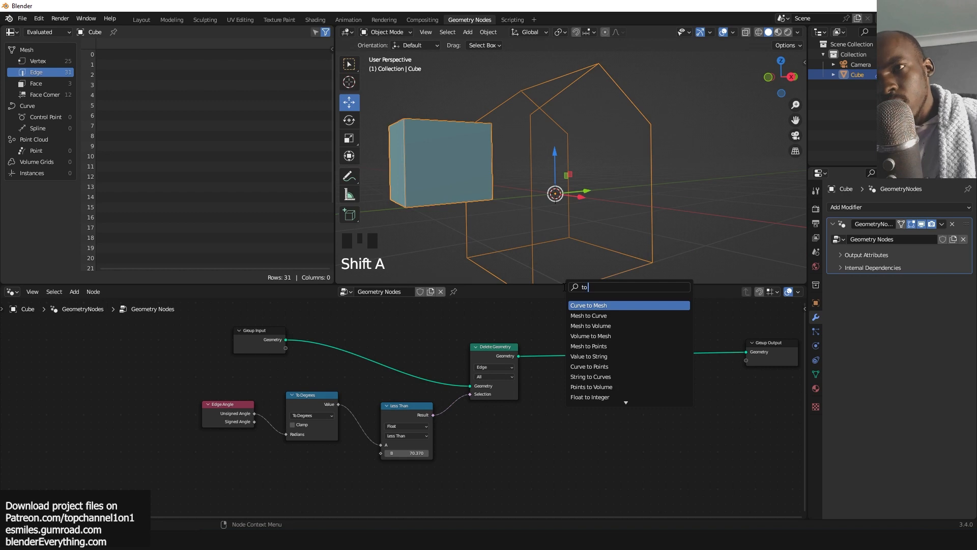
left_click(589, 316)
left_click(593, 361)
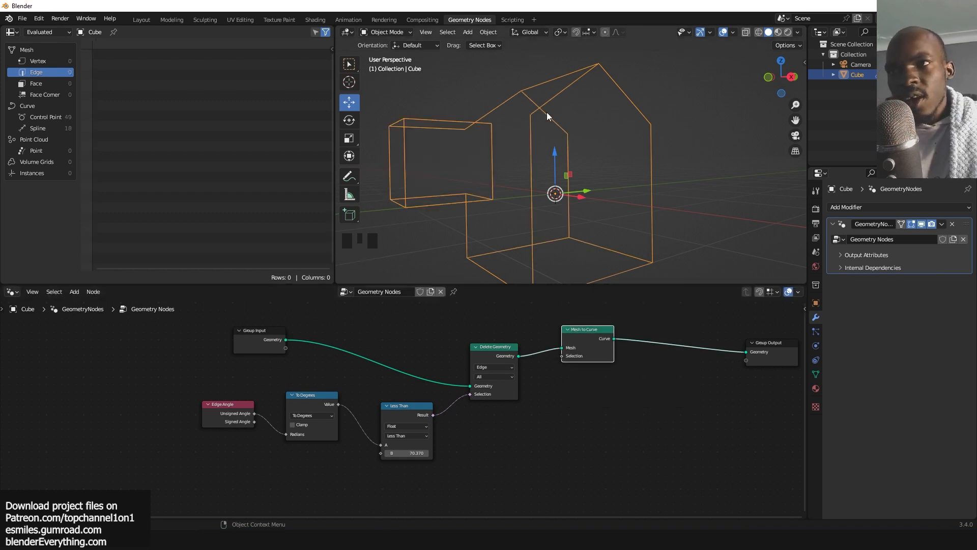
Insert a Curve to Points node between the Mesh to Curve node and the Group Output.
middle_click_drag(547, 112, 502, 139)
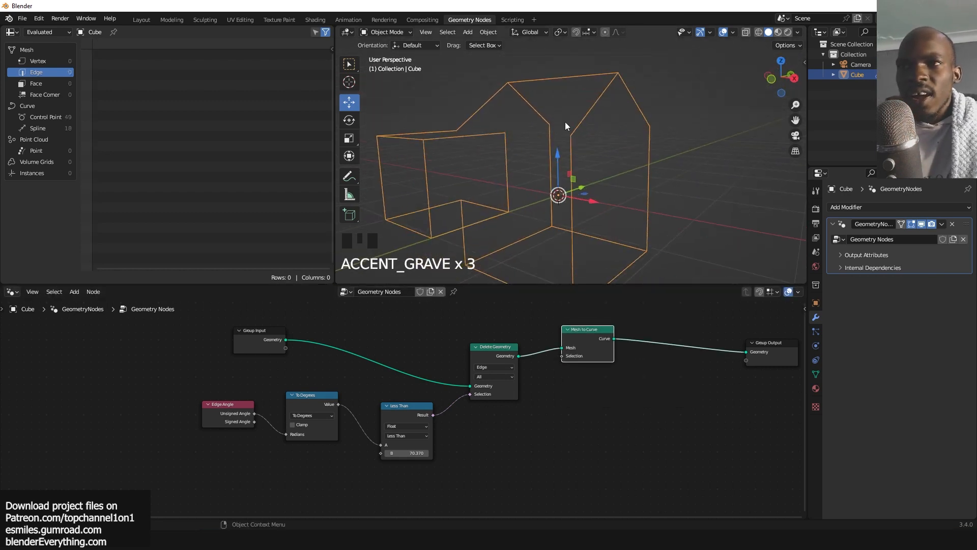
middle_click_drag(564, 122, 568, 100)
middle_click_drag(672, 403, 513, 401)
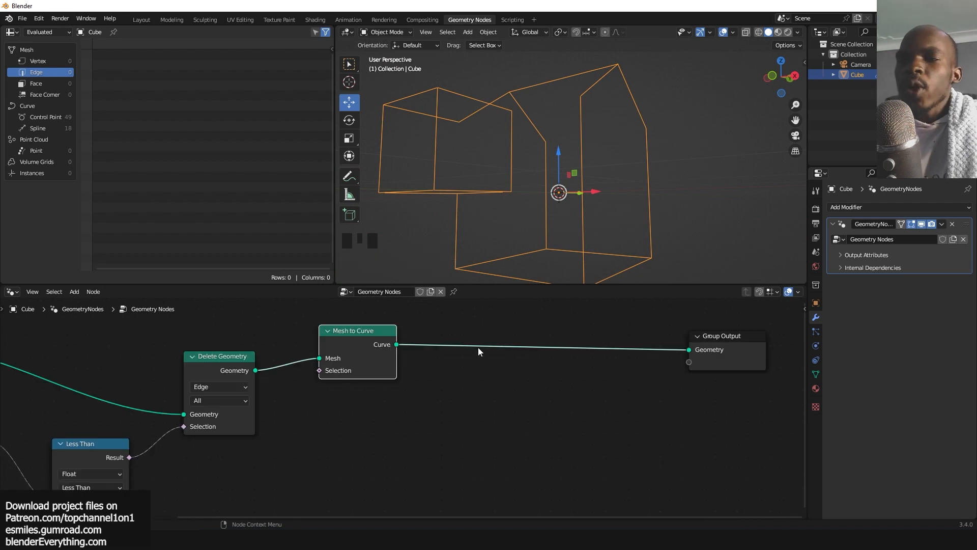
key("shift+a")
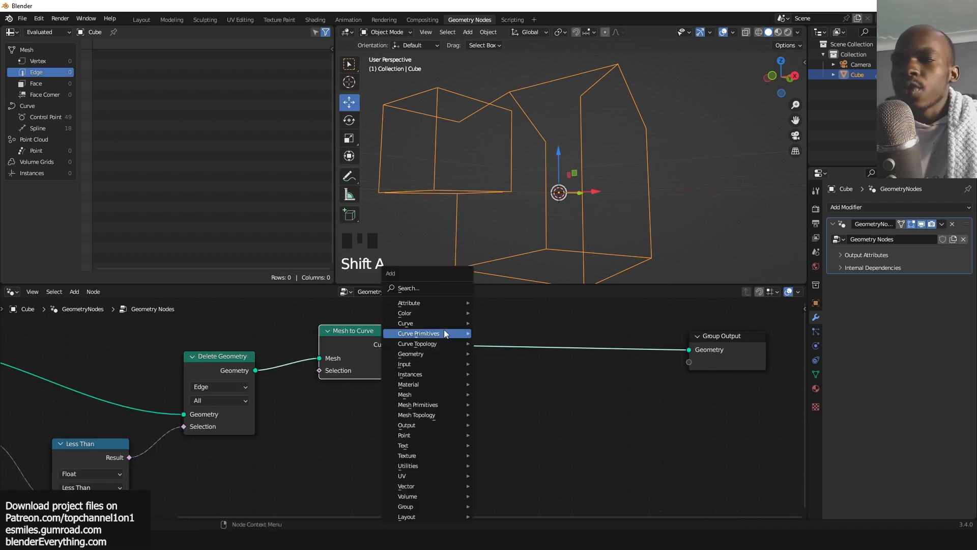
left_click(407, 288)
type("c")
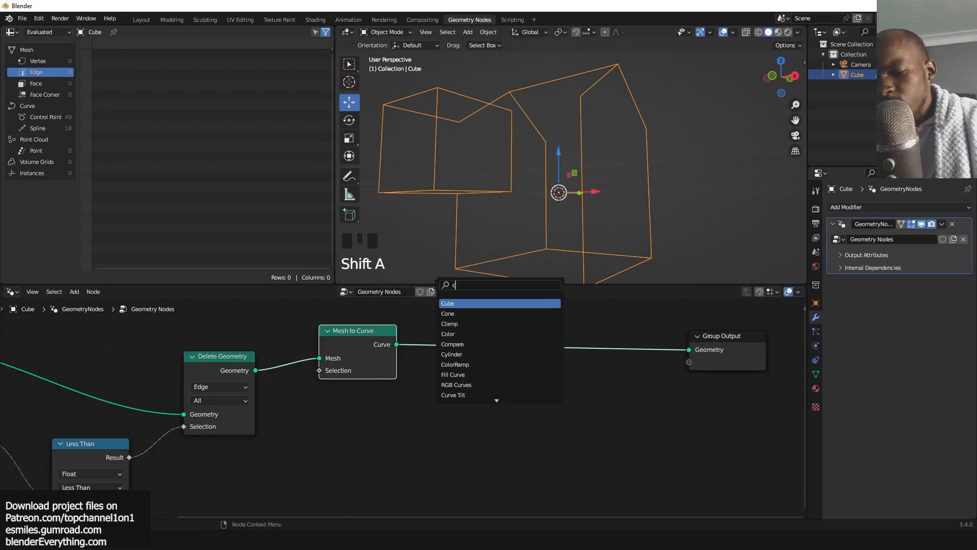
type("urve")
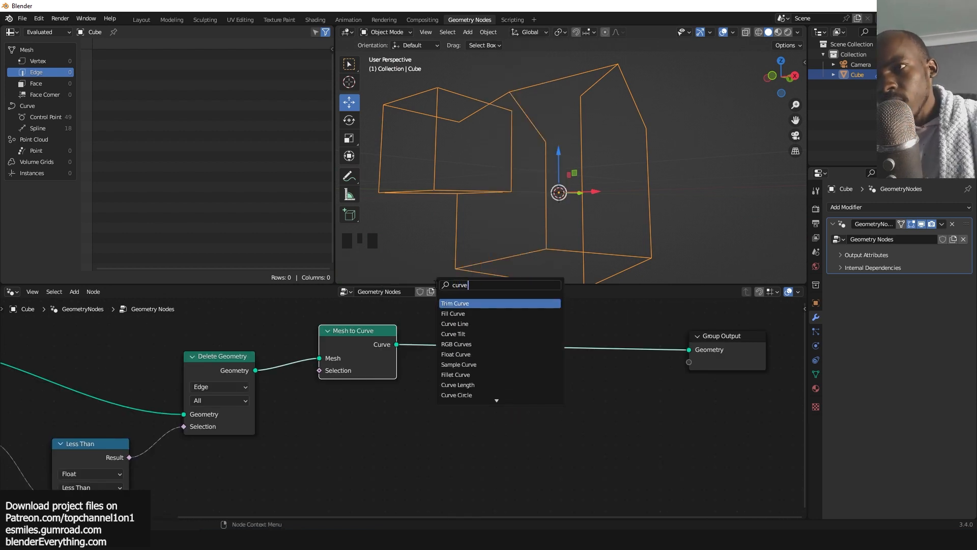
type(" to")
left_click(460, 313)
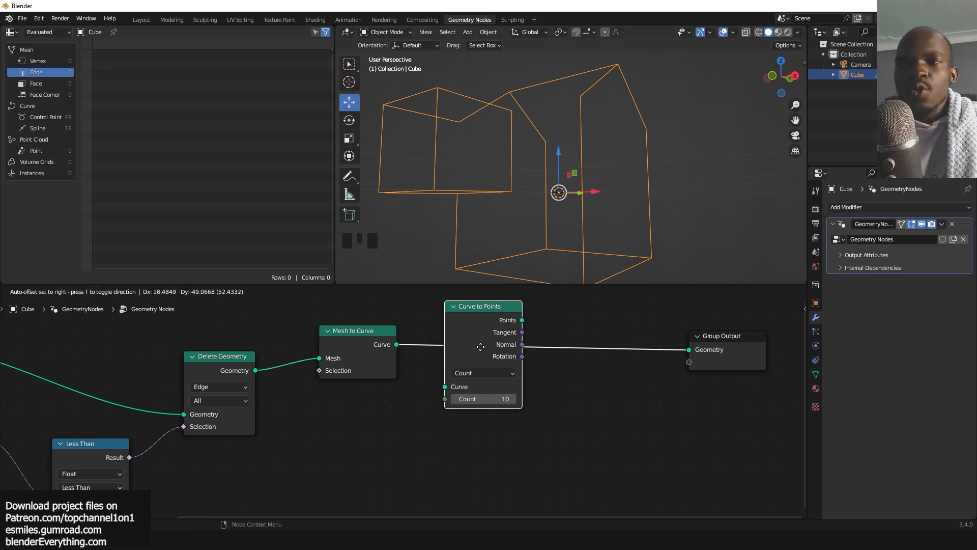
left_click(460, 313)
Switch the Curve to Points node to Length mode and set its length to about 0.32 m.
scroll(517, 188, "down", 4)
scroll(522, 167, "up", 4)
key("grave")
key("grave")
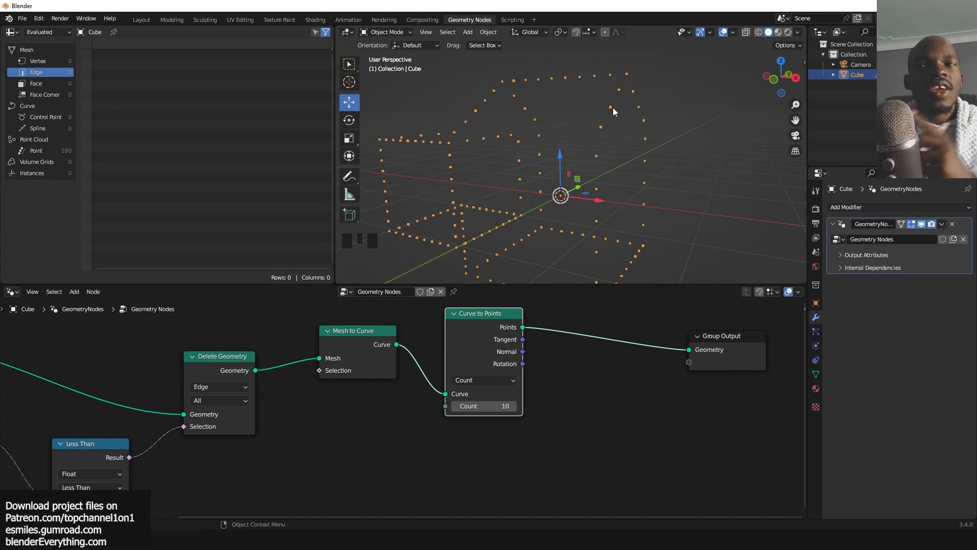
scroll(539, 360, "up", 1)
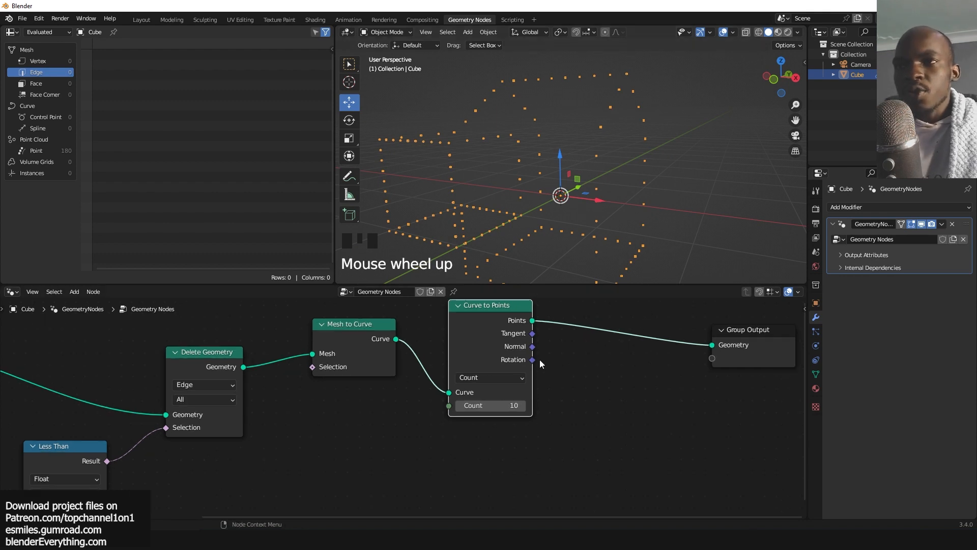
left_click(519, 375)
left_click(482, 407)
key("grave")
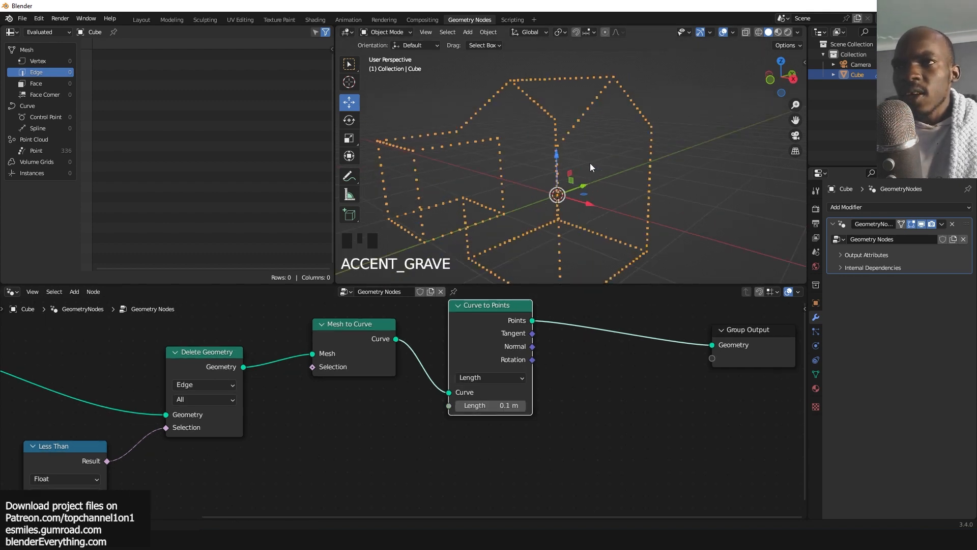
scroll(591, 163, "up", 5)
scroll(582, 149, "down", 2)
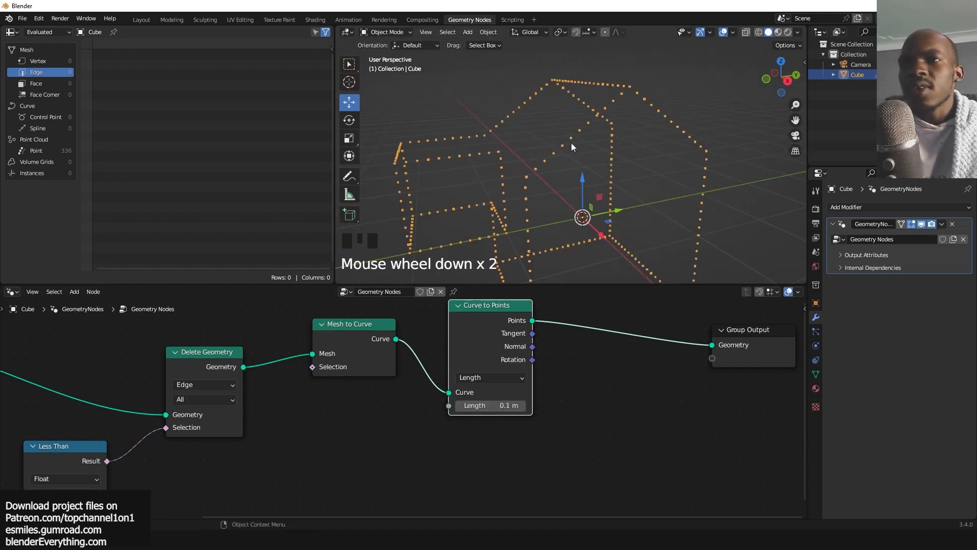
left_click_drag(489, 405, 534, 405)
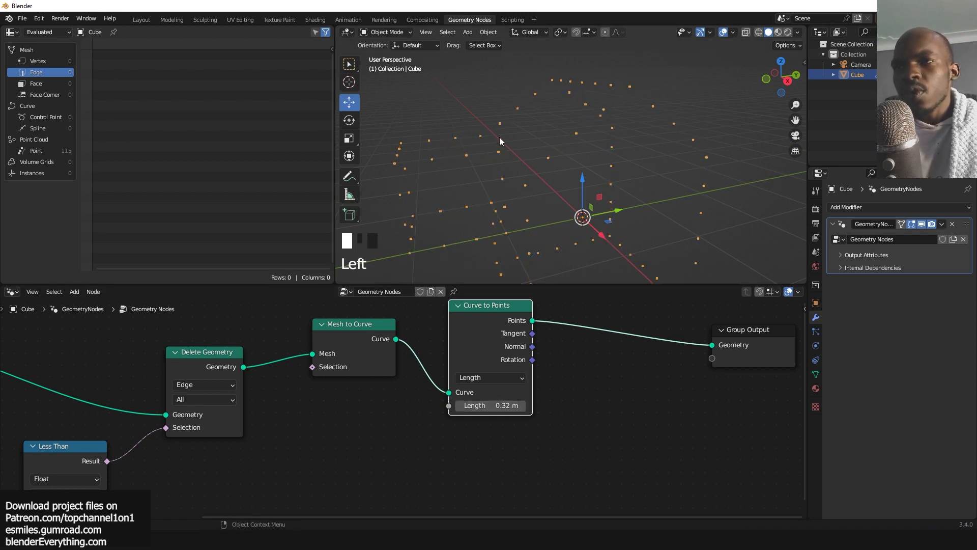
Insert an Instance on Points node between the Curve to Points node and the Group Output.
scroll(509, 136, "down", 4)
middle_click_drag(529, 135, 575, 133)
scroll(600, 359, "up", 3)
scroll(579, 359, "down", 5)
left_click_drag(661, 365, 715, 355)
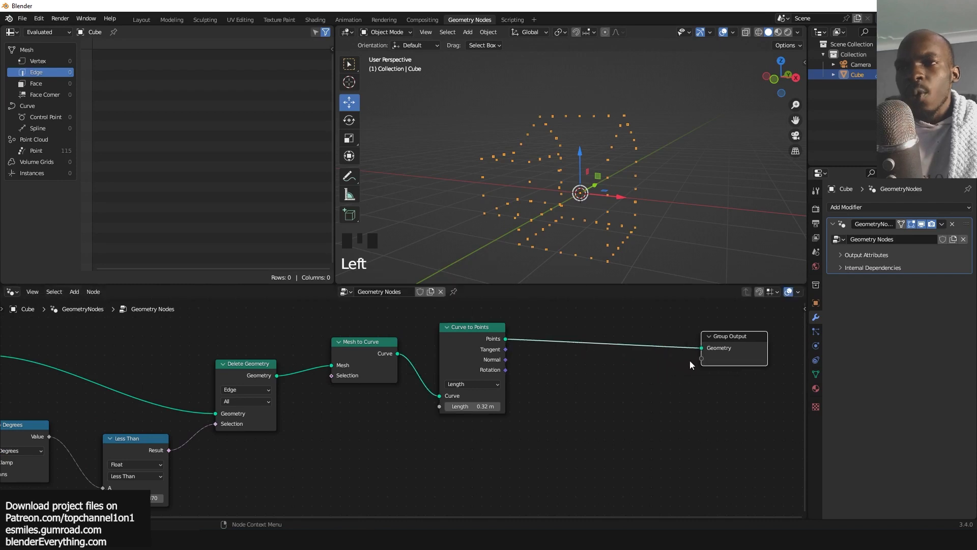
left_click_drag(484, 346, 444, 412)
middle_click_drag(549, 369, 553, 363)
key("shift+a")
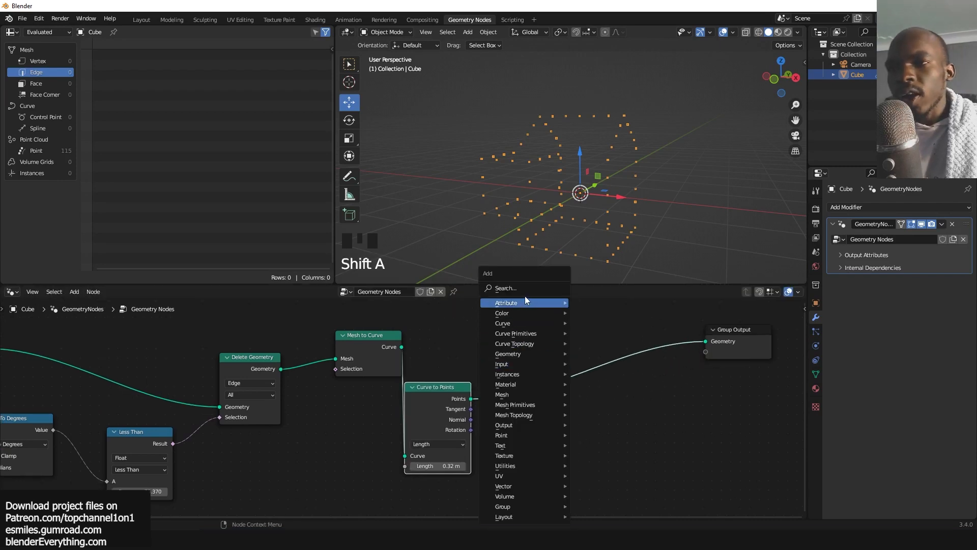
left_click(529, 288)
type("in")
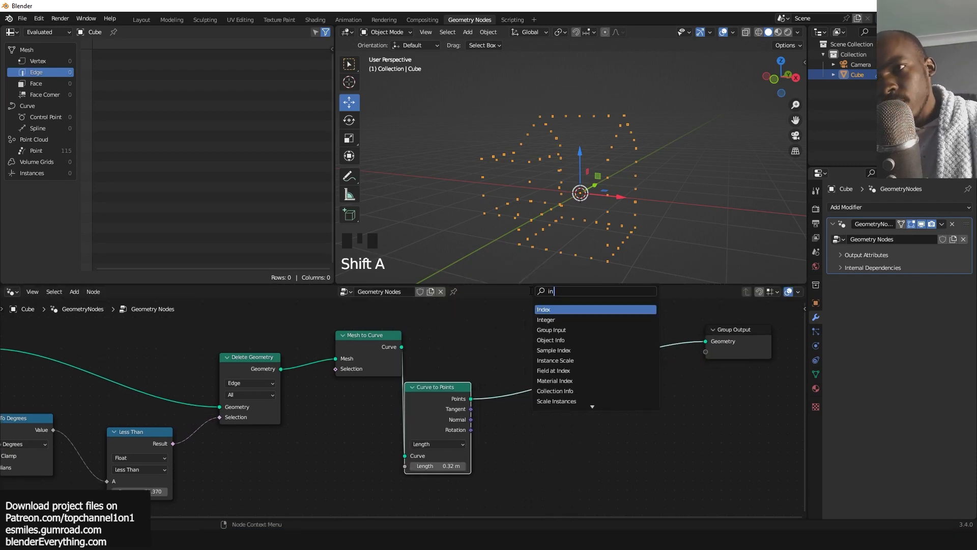
type("sta")
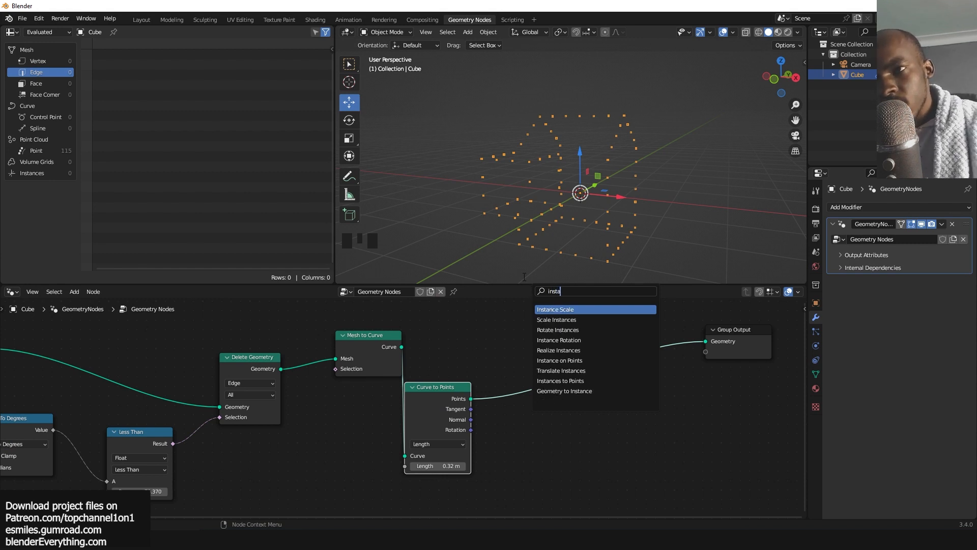
left_click(584, 361)
left_click(587, 369)
scroll(585, 369, "down", 2)
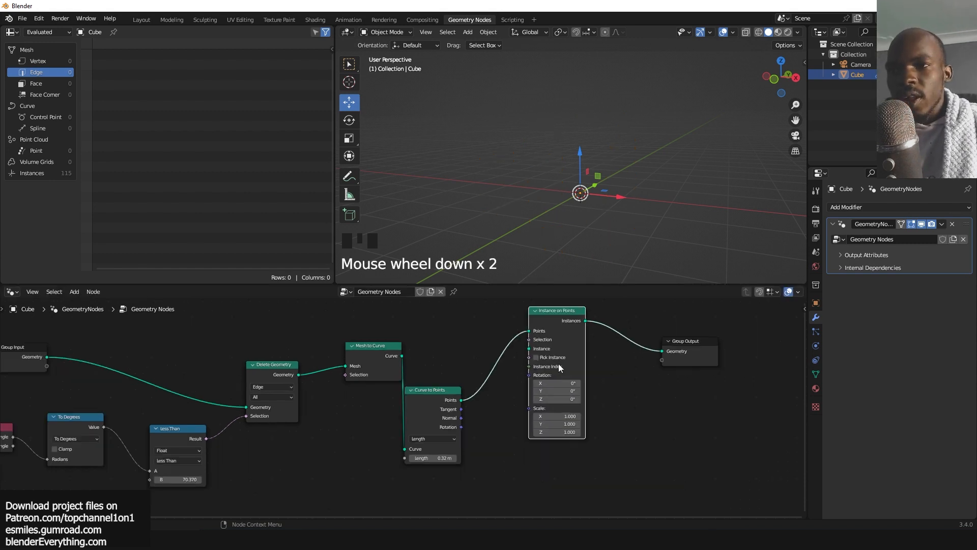
Add a Cube node and connect its mesh to the Instance on Points node's Instance input.
middle_click_drag(558, 363, 632, 367)
middle_click_drag(425, 328, 438, 370)
left_click_drag(364, 412, 369, 440)
left_click_drag(464, 394, 456, 447)
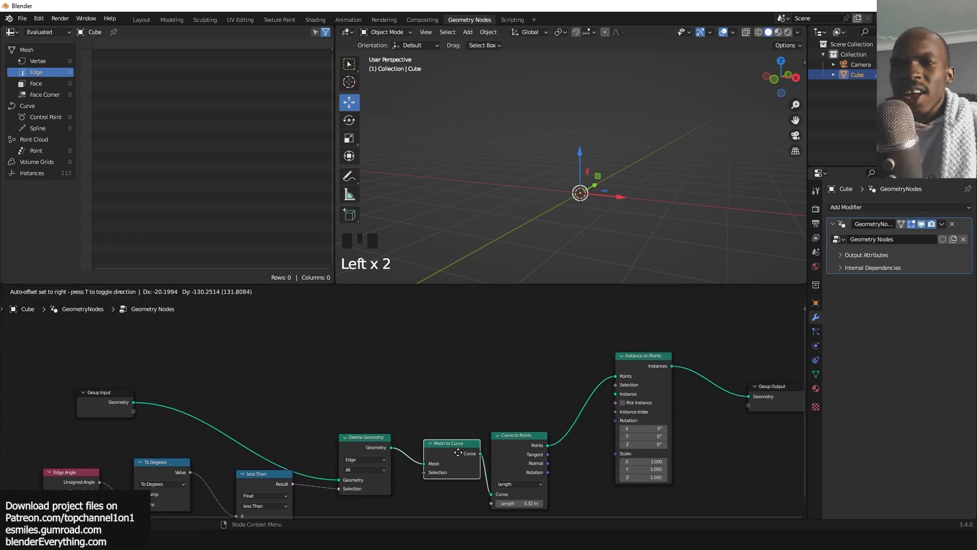
key("shift+a")
left_click(402, 283)
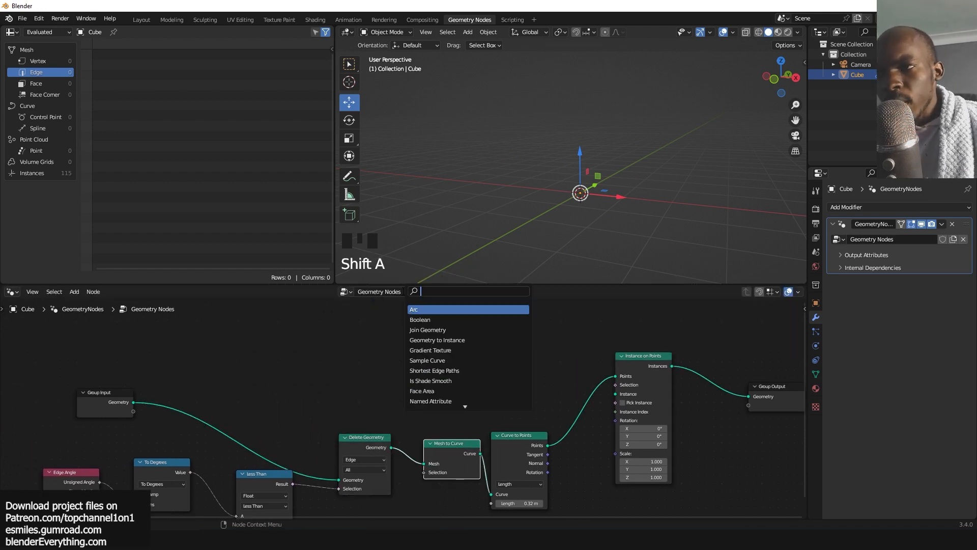
type("cub")
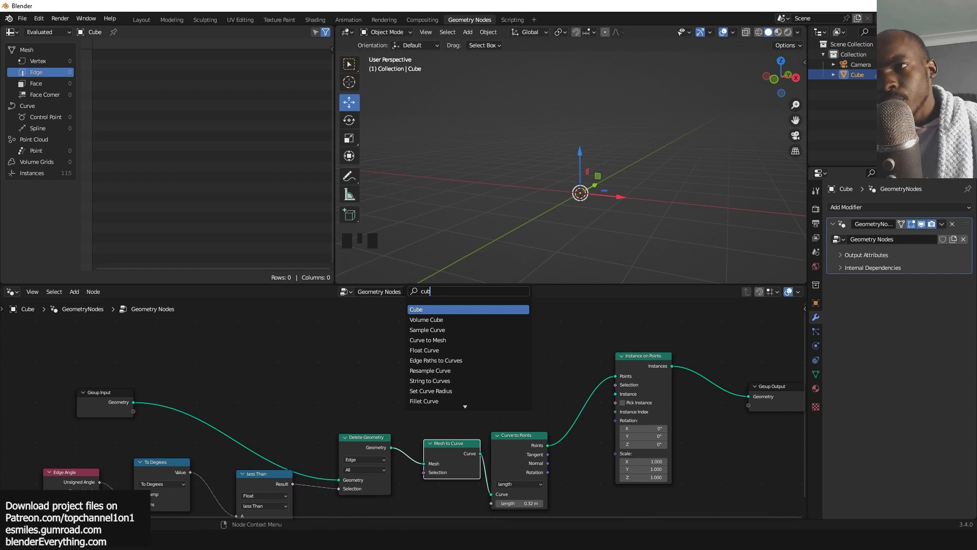
left_click(444, 308)
left_click_drag(470, 334, 615, 394)
left_click_drag(433, 340, 448, 347)
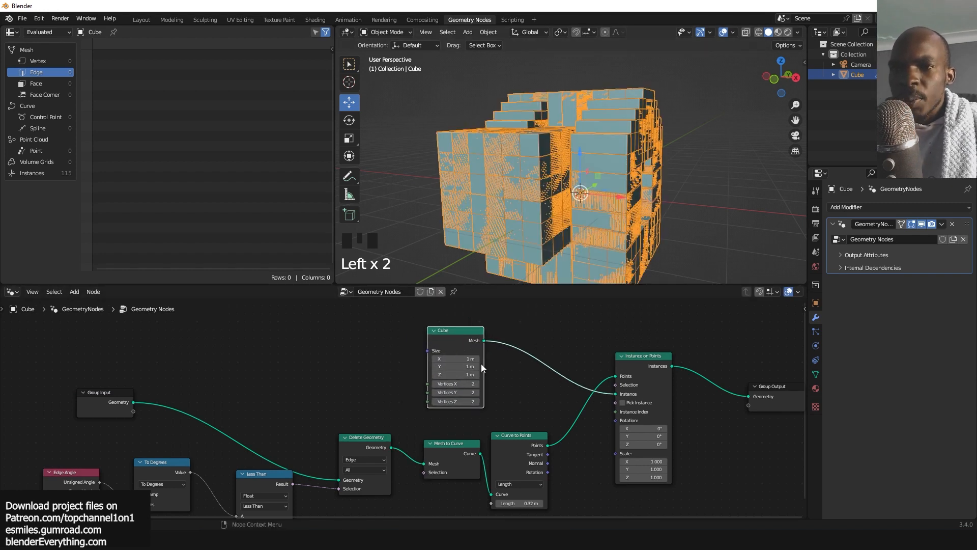
Set the Instance on Points scale to about 0.17 on X, Y and Z.
scroll(516, 405, "up", 3)
middle_click_drag(517, 405, 491, 376)
left_click_drag(649, 442, 601, 451)
key("alt+a")
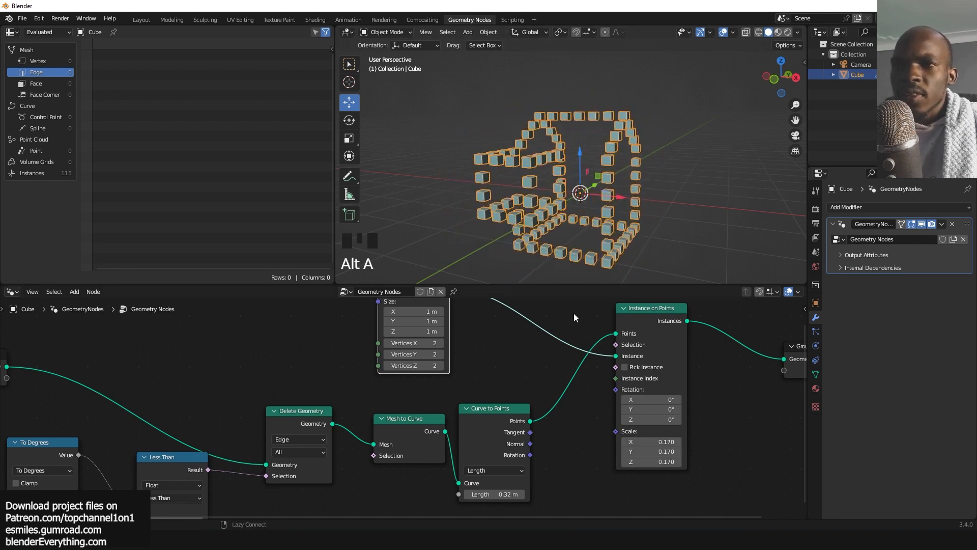
Insert a Mesh Boolean node in Difference mode between the Instance on Points node and the Group Output.
scroll(560, 321, "down", 4)
middle_click_drag(642, 350, 488, 399)
left_click_drag(488, 399, 618, 389)
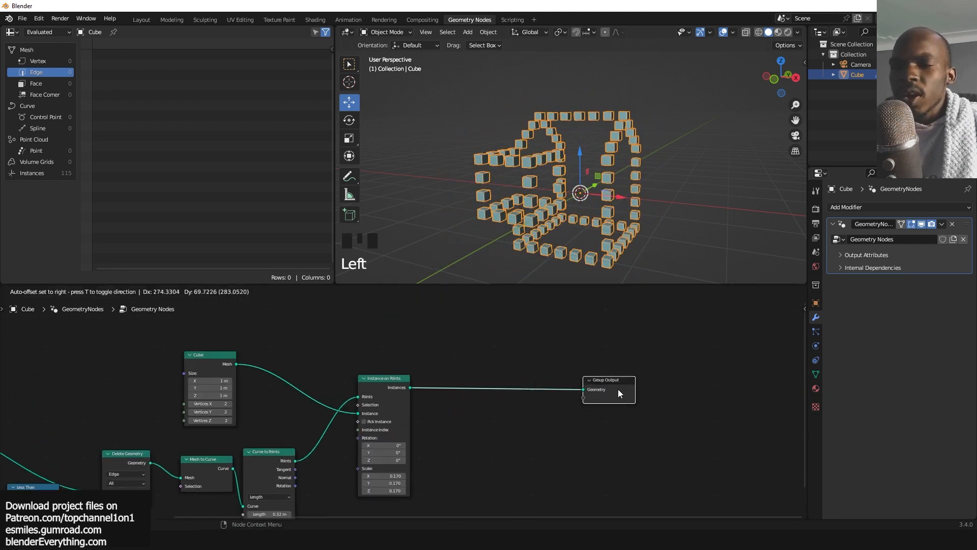
key("shift+a")
type("bool")
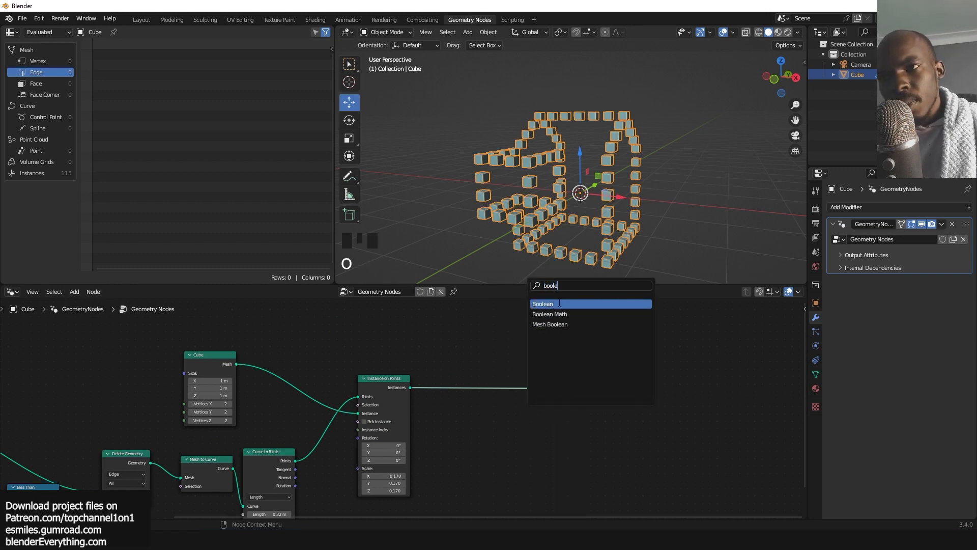
type("e")
left_click(549, 324)
left_click(535, 389)
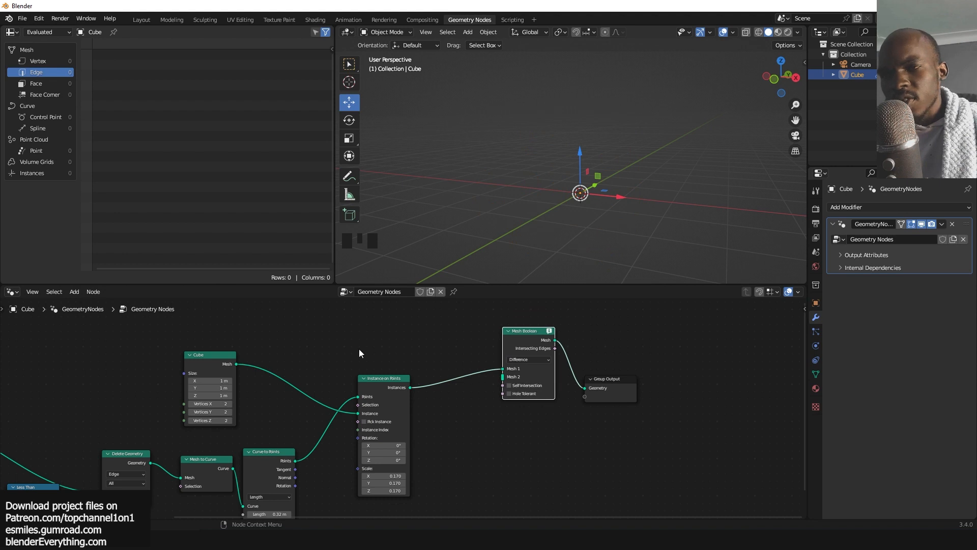
Connect the Group Input geometry to the Mesh Boolean node's Mesh 1 input.
scroll(391, 360, "down", 2)
scroll(407, 361, "up", 4)
middle_click_drag(374, 362, 400, 357)
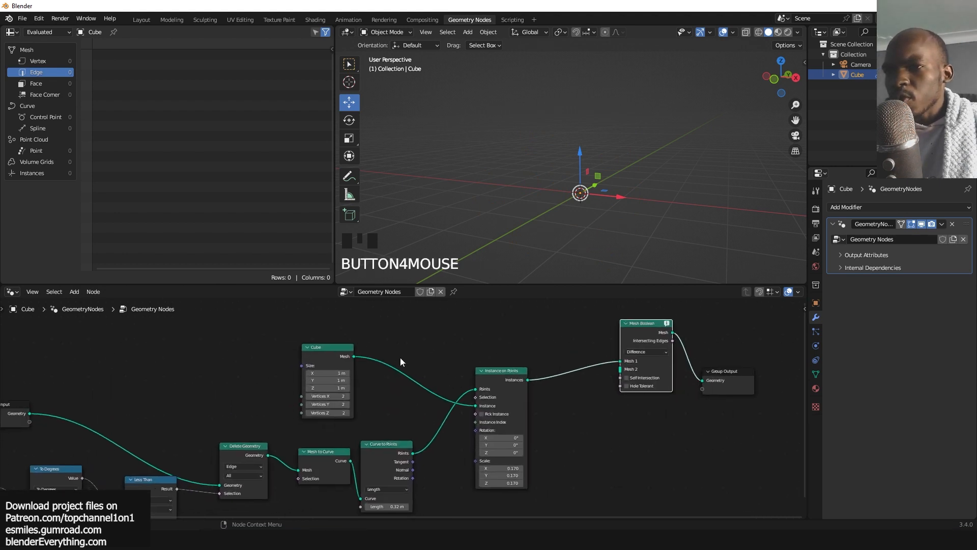
scroll(400, 357, "down", 3)
left_click_drag(107, 412, 575, 371)
scroll(569, 377, "up", 1)
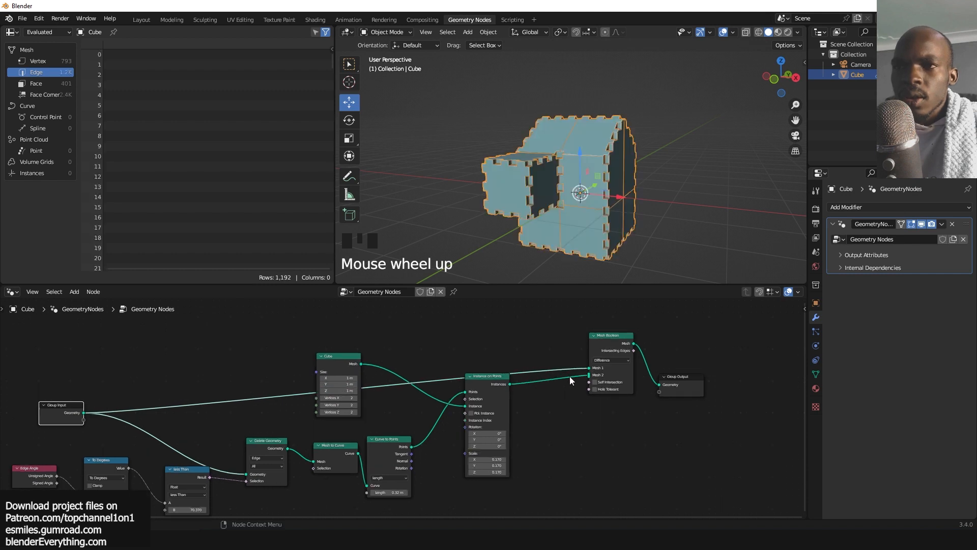
Orbit and zoom the viewport to examine the notches cut into the block.
scroll(573, 368, "up", 3)
scroll(580, 200, "up", 3)
key("alt+a")
middle_click_drag(580, 200, 618, 148)
scroll(510, 193, "up", 2)
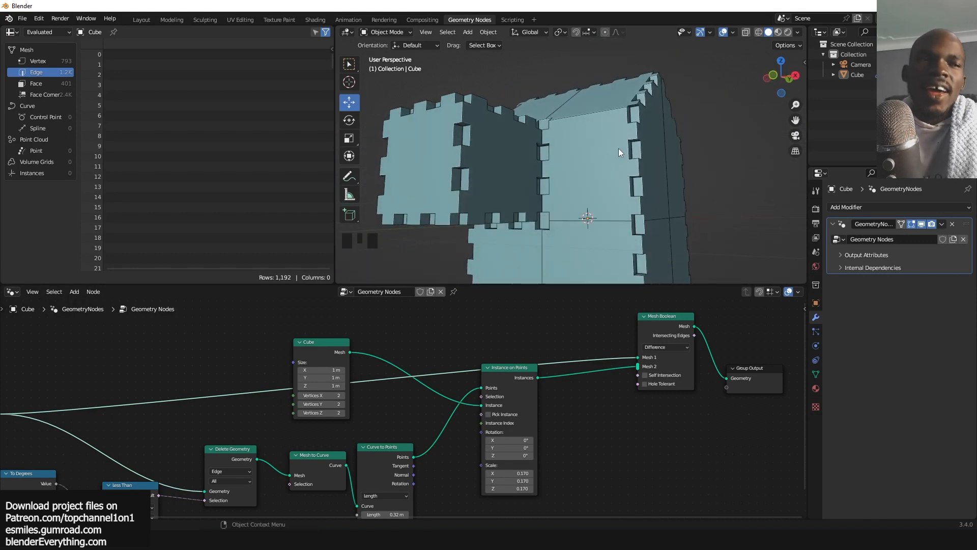
mouse_move(618, 148)
middle_mouse_down()
mouse_move(609, 178)
mouse_move(615, 154)
middle_mouse_up()
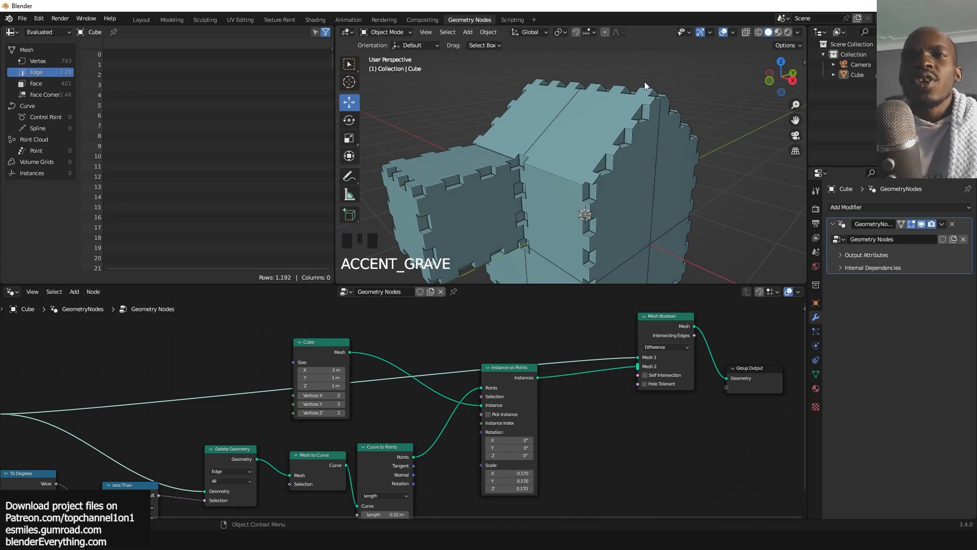
middle_click_drag(566, 103, 593, 118)
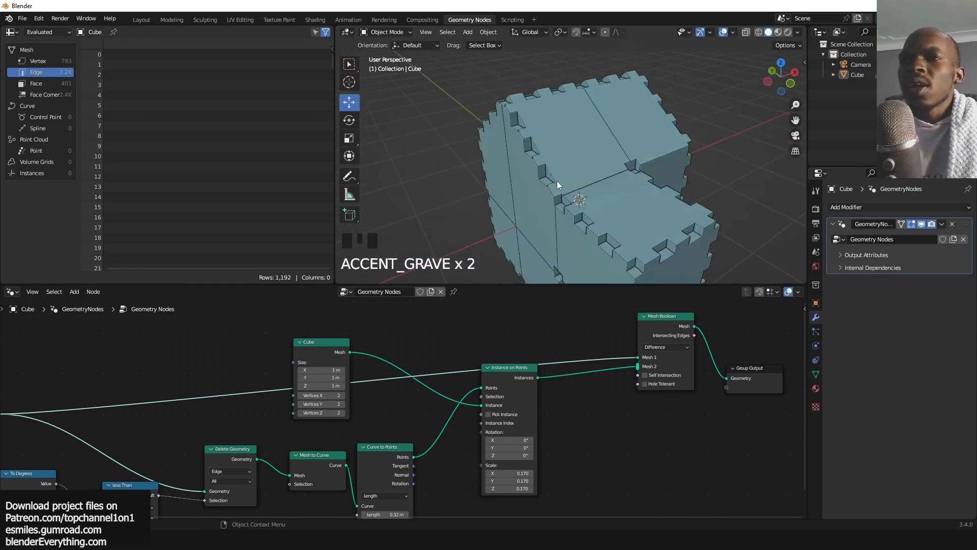
key("grave")
scroll(536, 323, "up", 2)
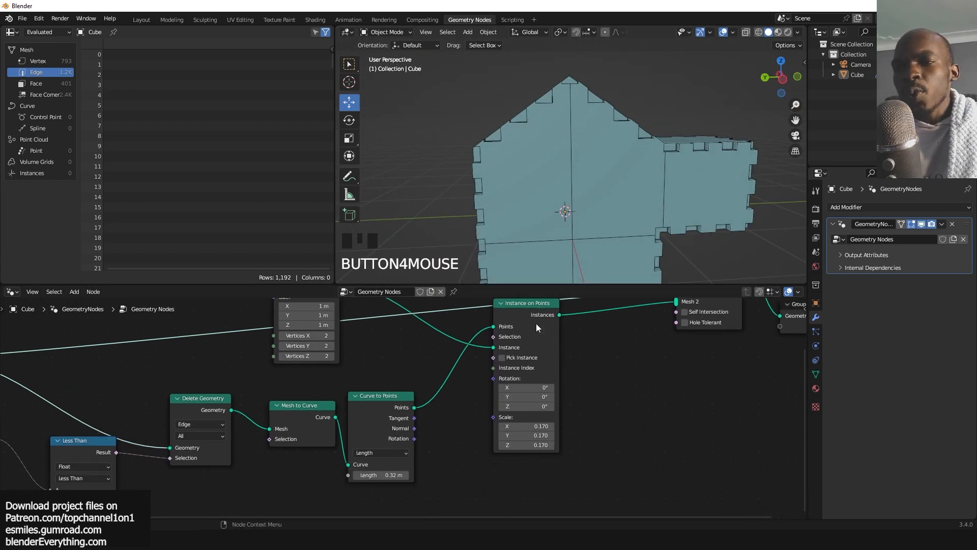
Rearrange the nodes and add a Random Value node below the Instance on Points node.
scroll(533, 391, "down", 5)
middle_click_drag(530, 379, 542, 364)
left_click_drag(494, 330, 571, 361)
scroll(553, 374, "up", 4)
middle_click_drag(576, 413, 506, 367)
scroll(504, 365, "down", 2)
key("shift+a")
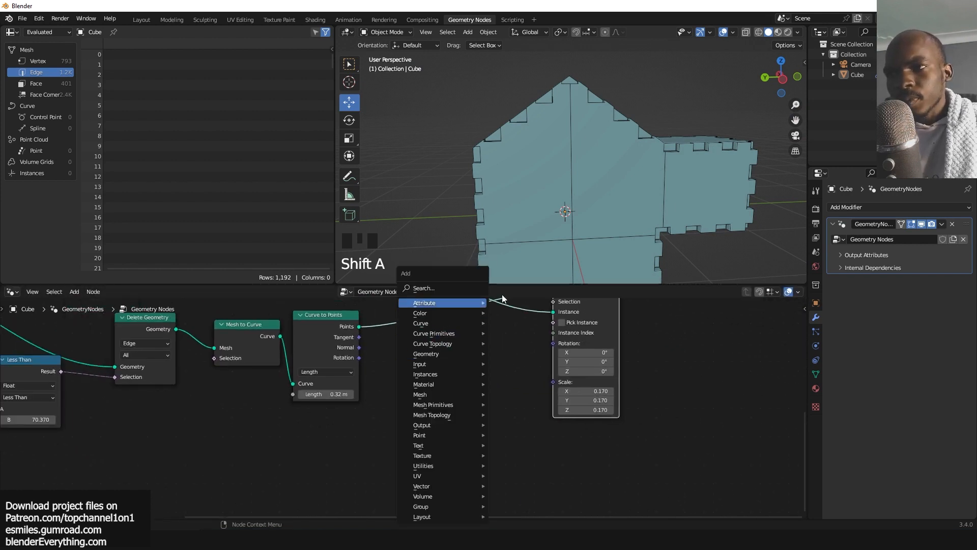
left_click(454, 289)
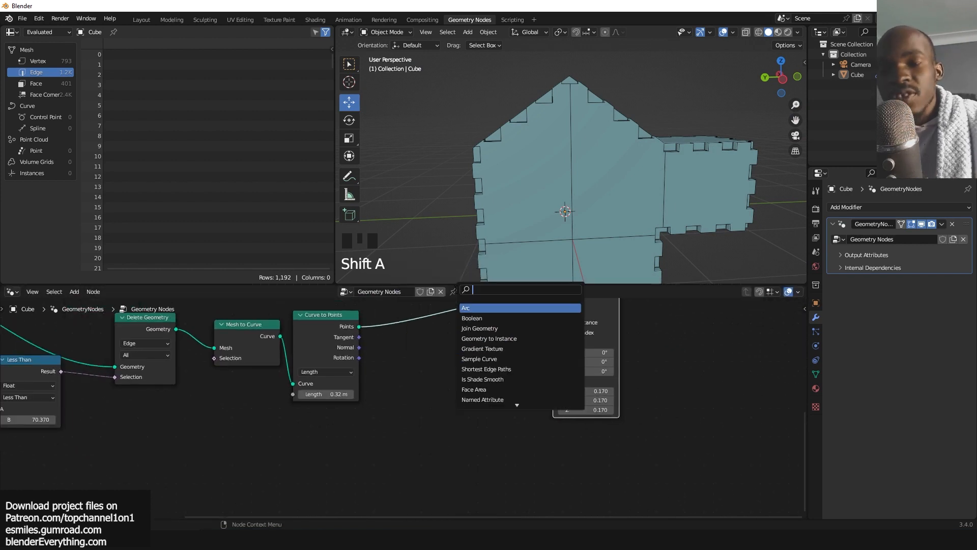
type("randoom")
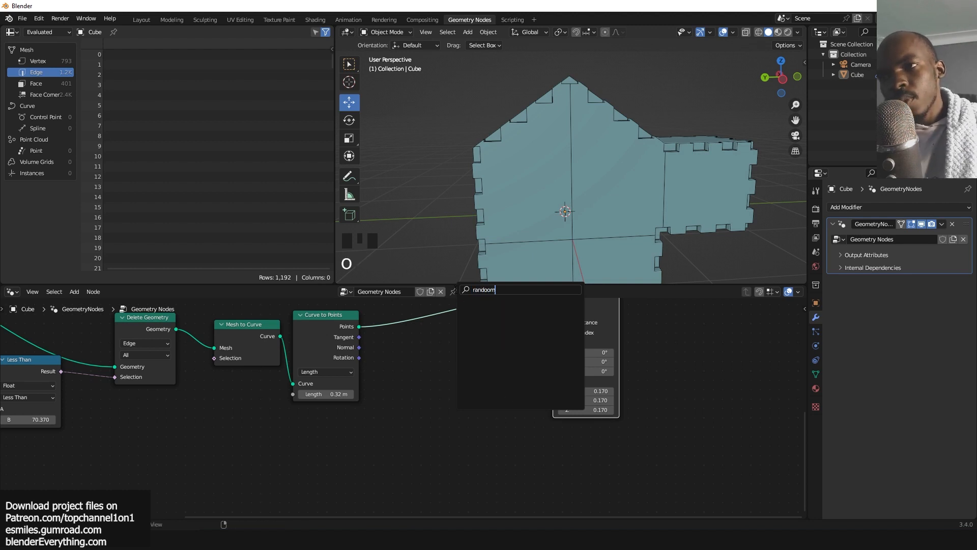
key("BackSpace")
key("BackSpace")
type("m")
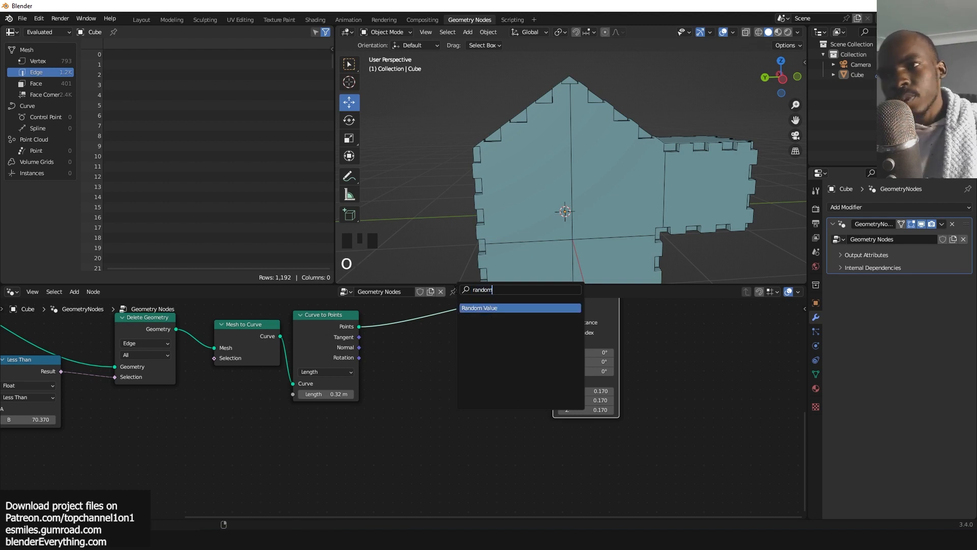
left_click(480, 307)
left_click(419, 395)
scroll(420, 395, "up", 3)
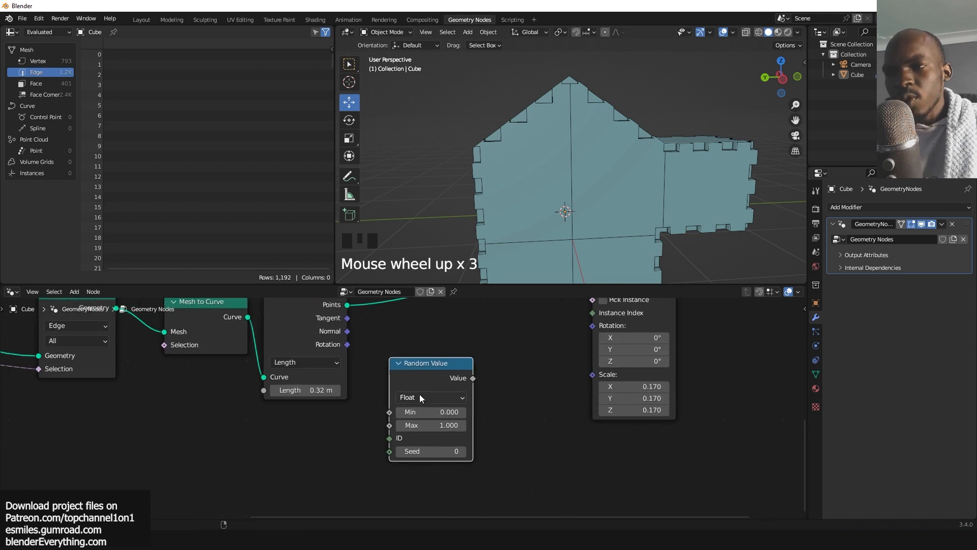
Switch the Random Value node to Vector and set its Max to 360 on X, Y and Z.
left_click_drag(461, 376, 433, 420)
middle_click_drag(449, 422, 449, 418)
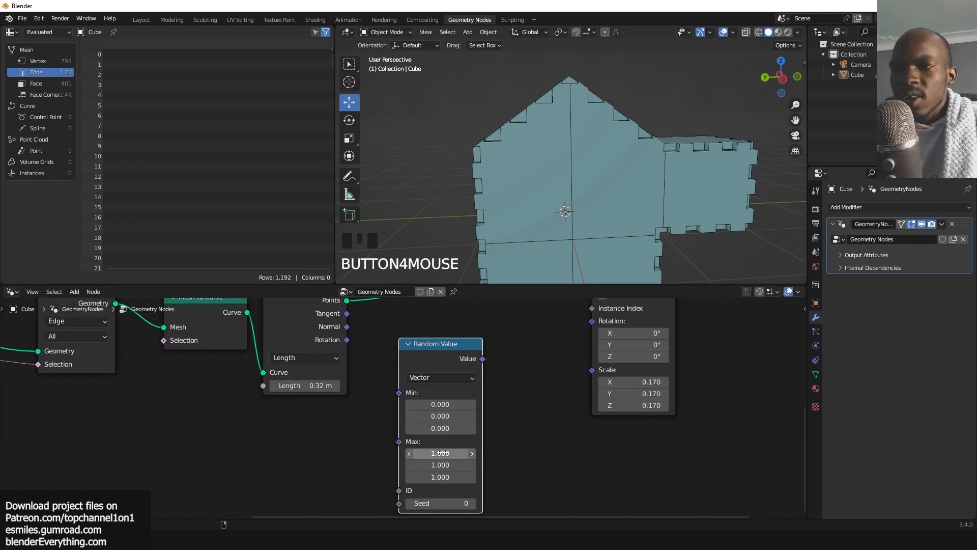
left_click_drag(444, 453, 444, 476)
type("360")
key("Return")
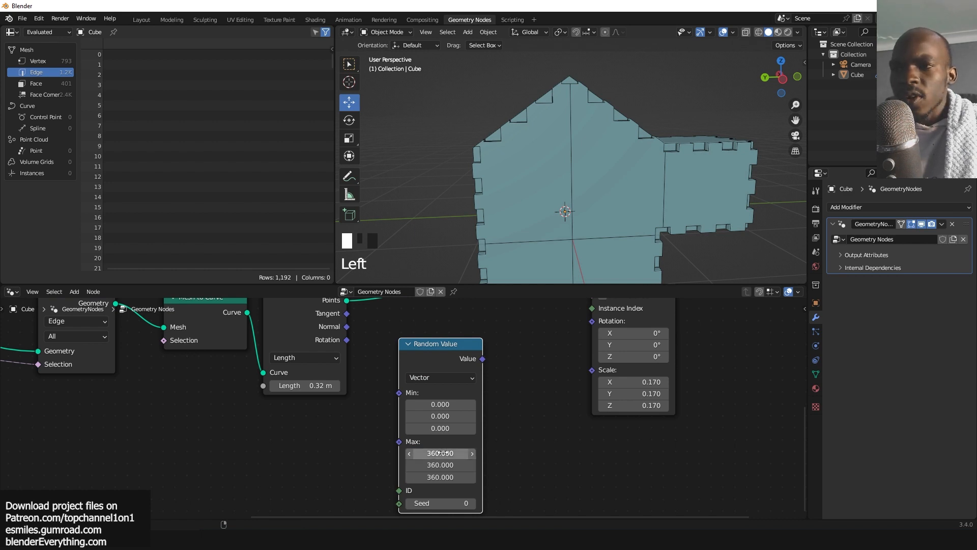
Connect the Random Value output to the Instance on Points Rotation input, then save the project as damage.blend.
left_click_drag(482, 359, 583, 328)
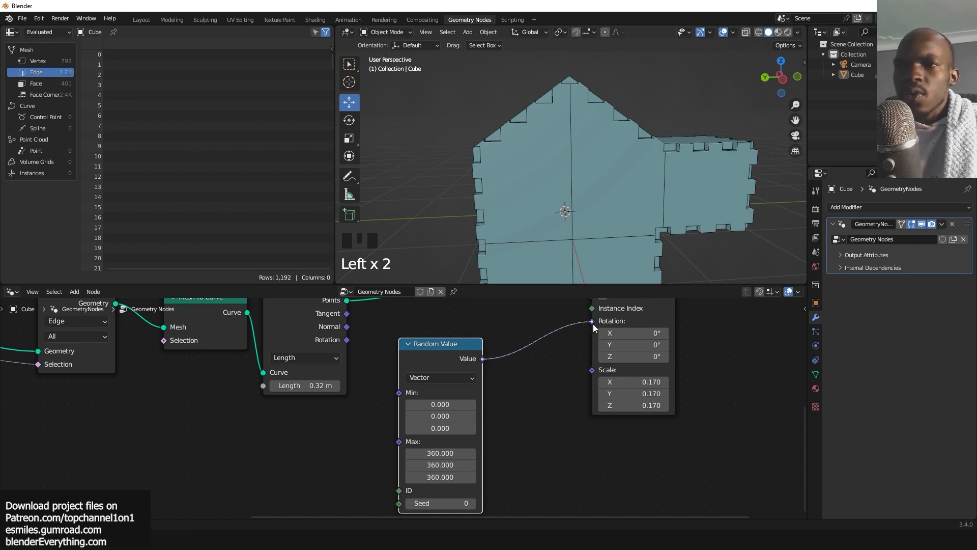
left_click(603, 212)
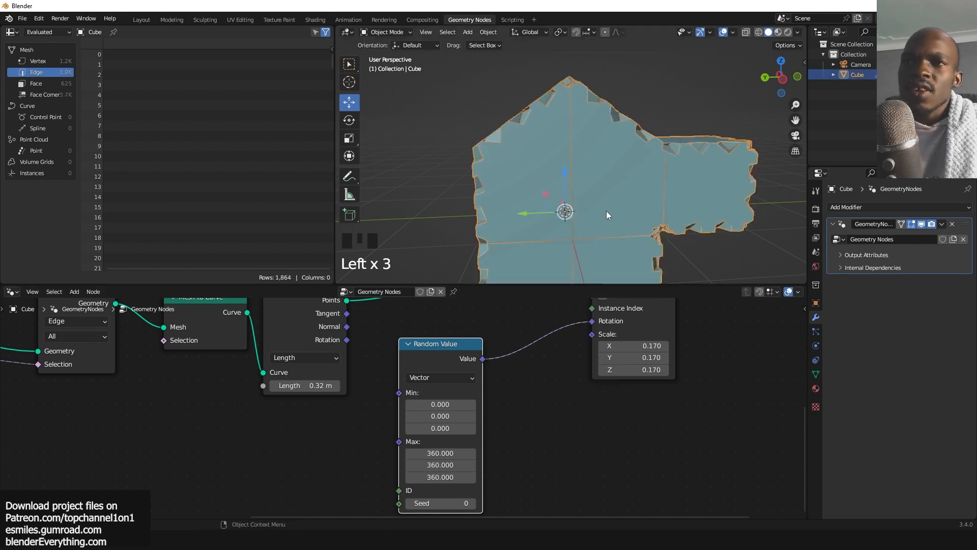
key("ctrl+shift+s")
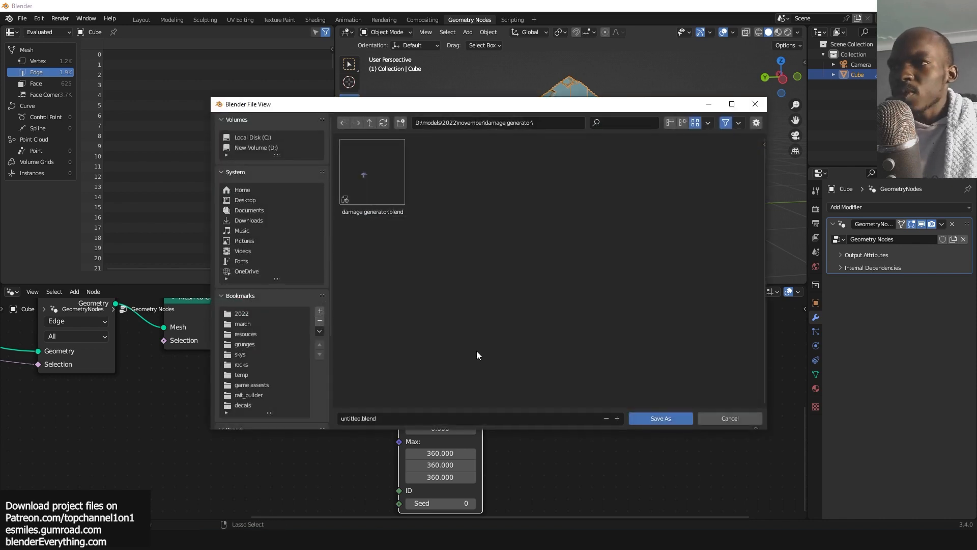
left_click(370, 122)
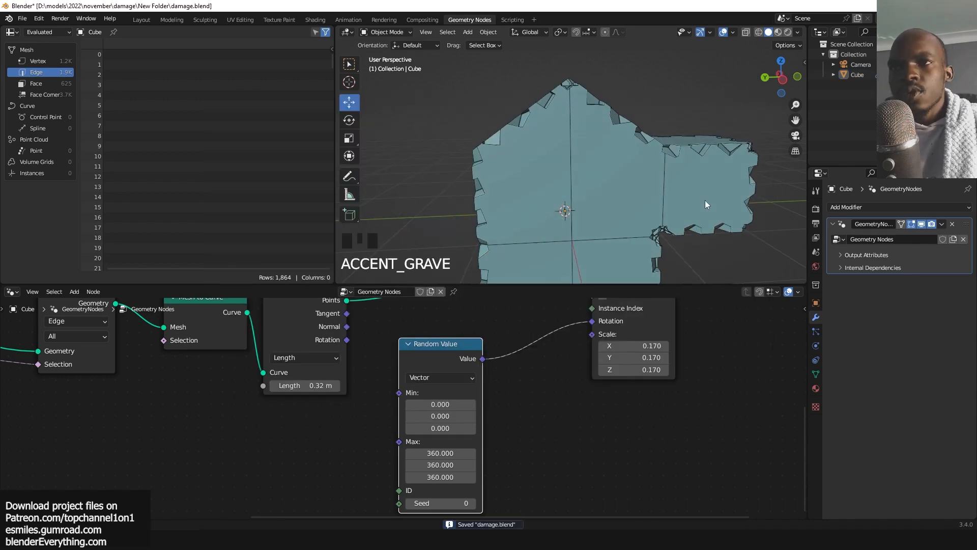
Open the asset library sidebar for the selected cube and search its materials for concre.
middle_click_drag(704, 200, 681, 158)
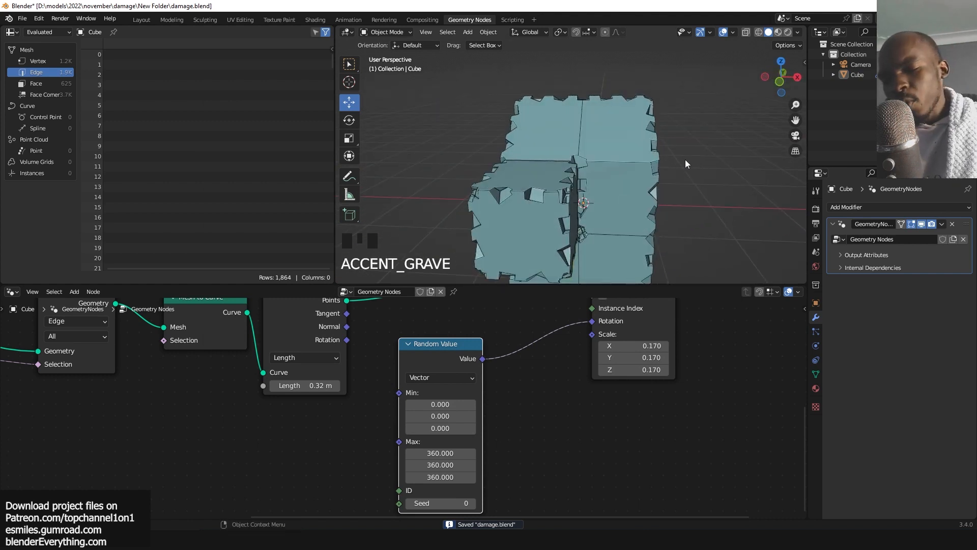
left_click(816, 388)
left_click(650, 188)
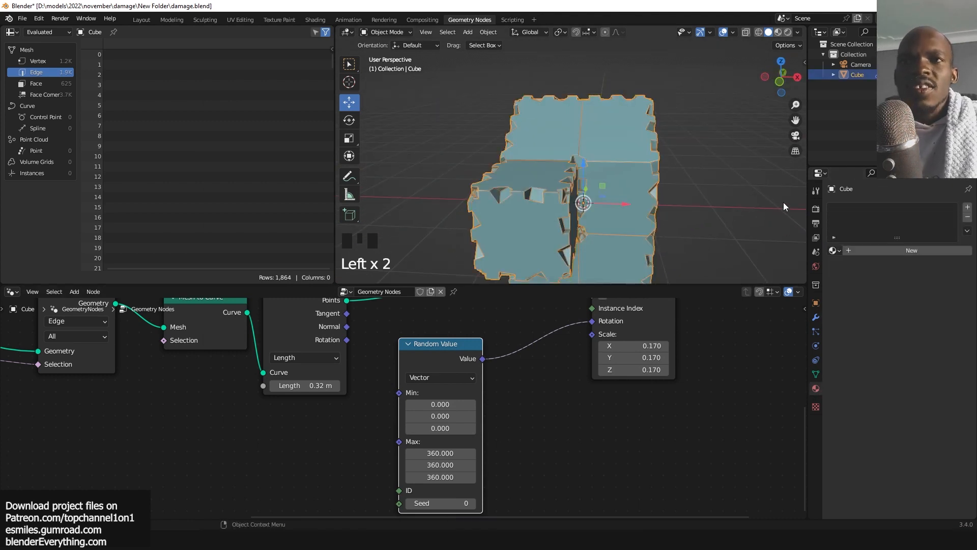
left_click(692, 133)
key("n")
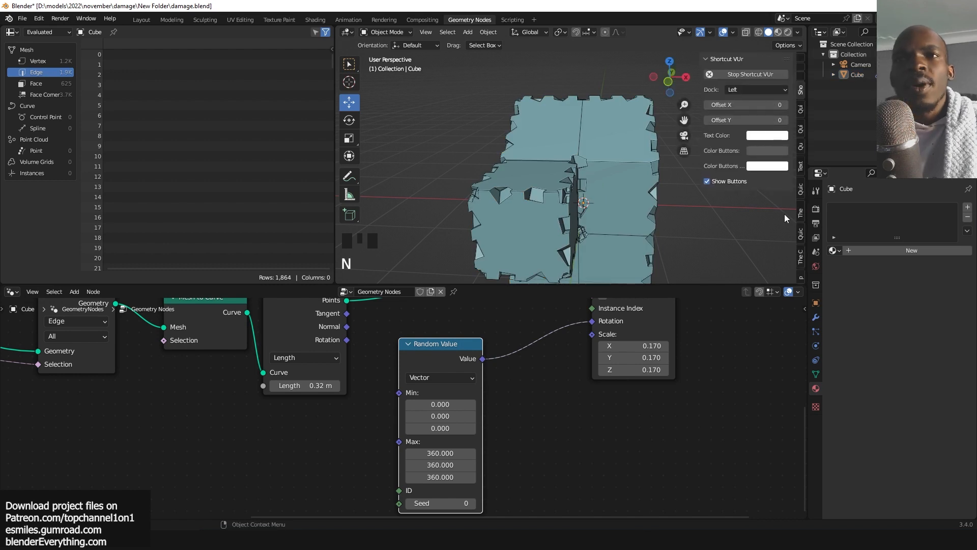
left_click(800, 211)
left_click(747, 101)
left_click(726, 142)
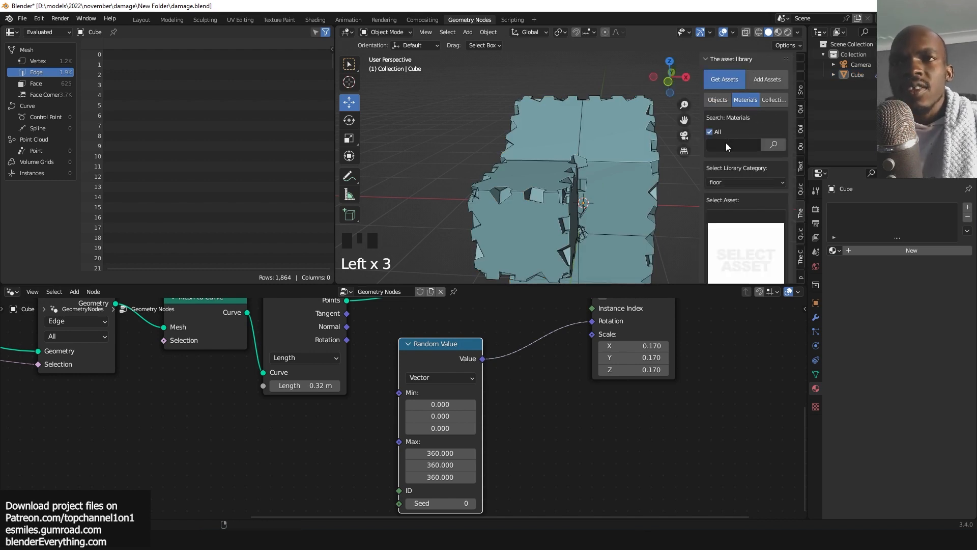
left_click(726, 143)
type("concre")
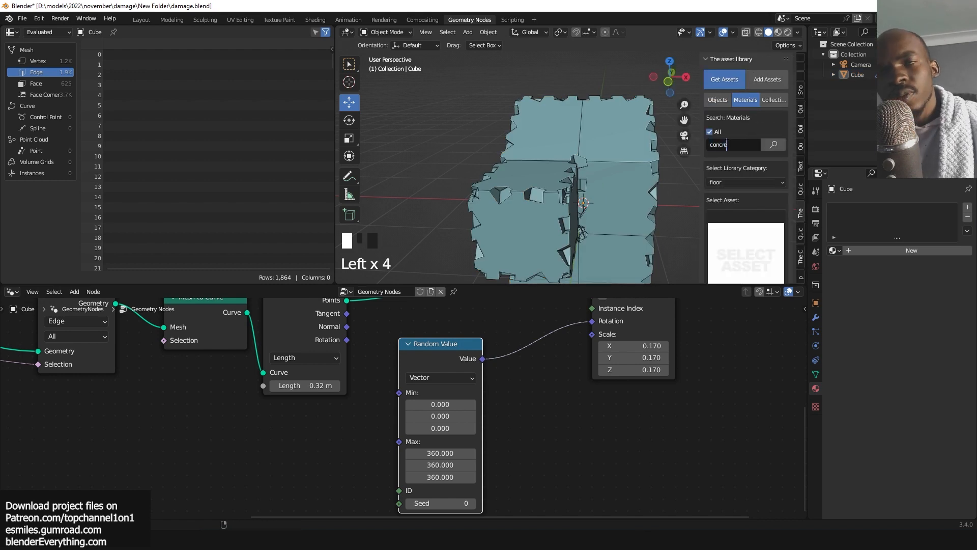
key("Return")
Pick a concrete material from the results and add it to the cube.
left_click(745, 239)
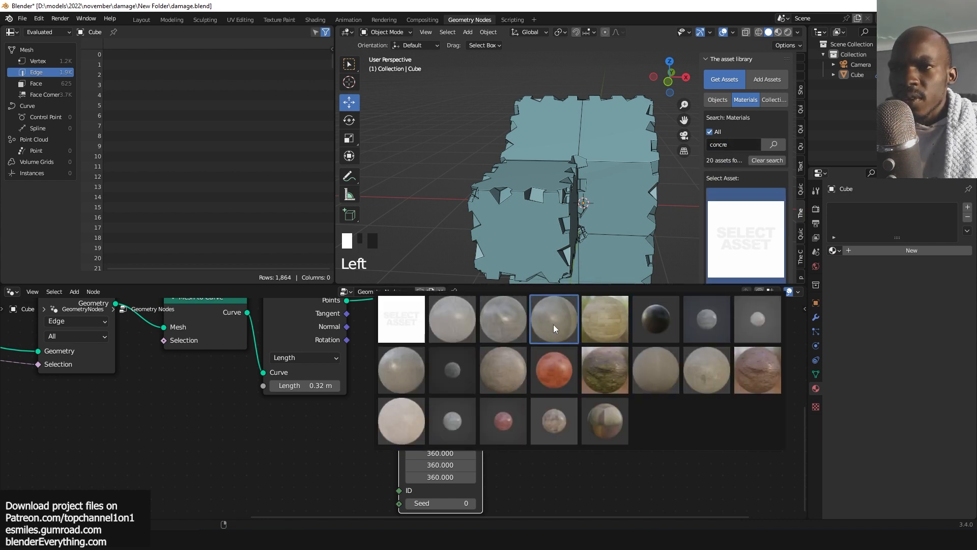
left_click(423, 381)
left_click(600, 187)
scroll(717, 196, "down", 6)
left_click(731, 190)
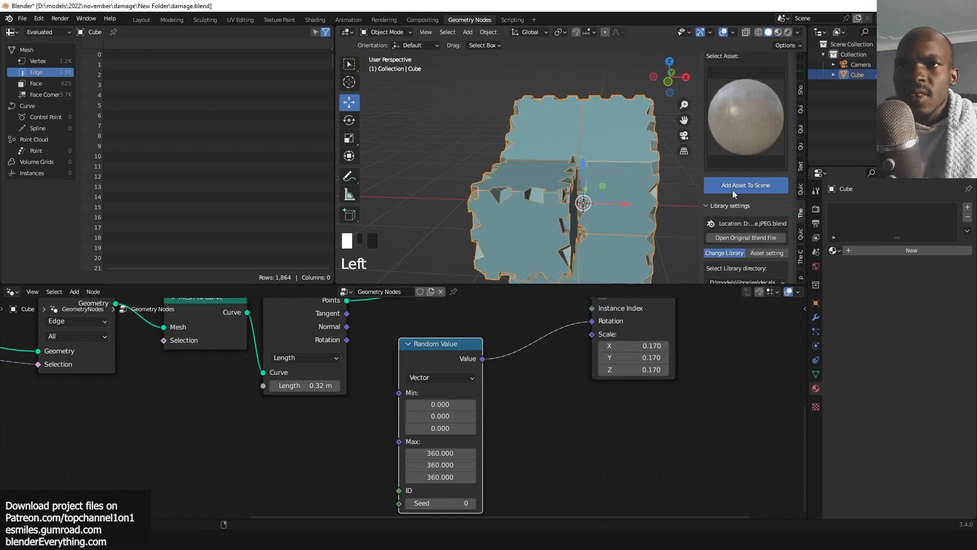
Add a second material slot to the cube and add another concrete asset, concrete 22, into it.
key("grave")
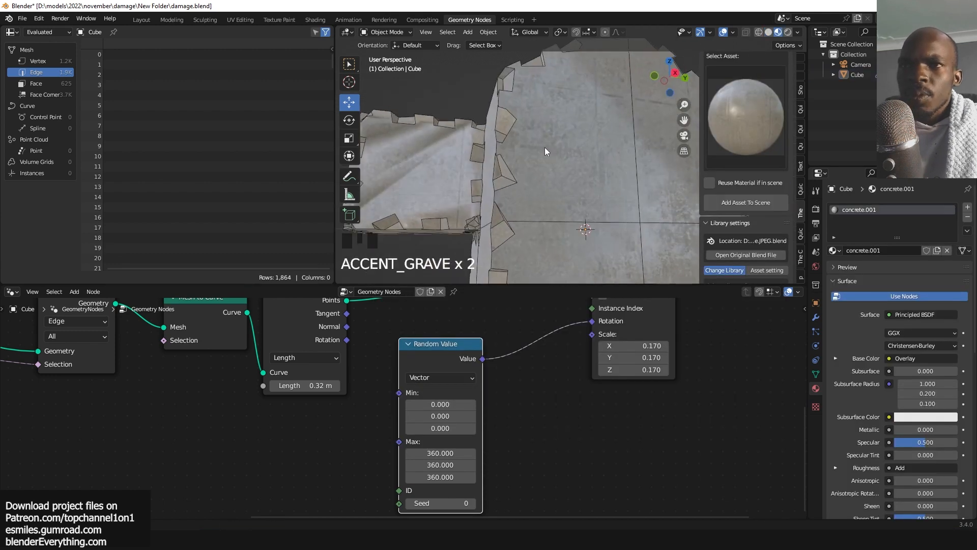
left_click(543, 147)
key("grave")
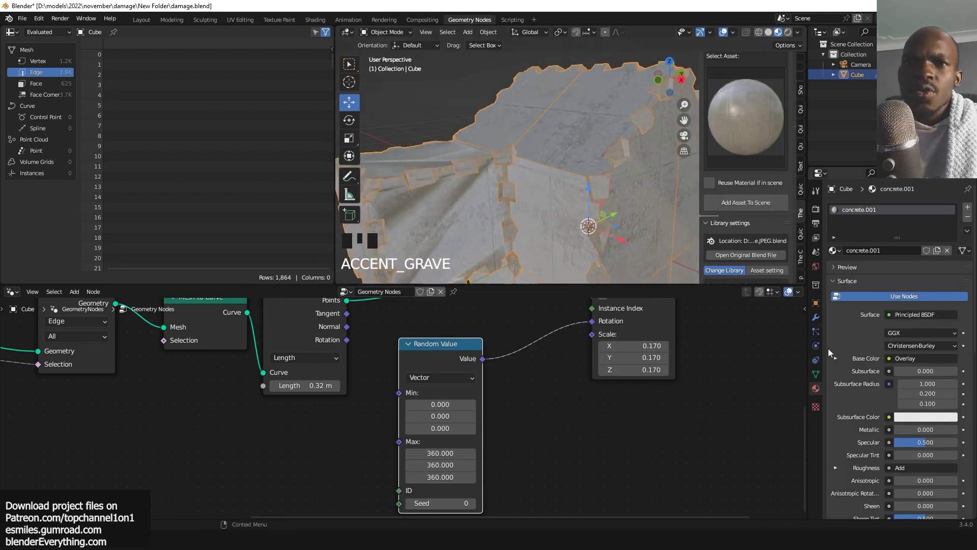
left_click(967, 207)
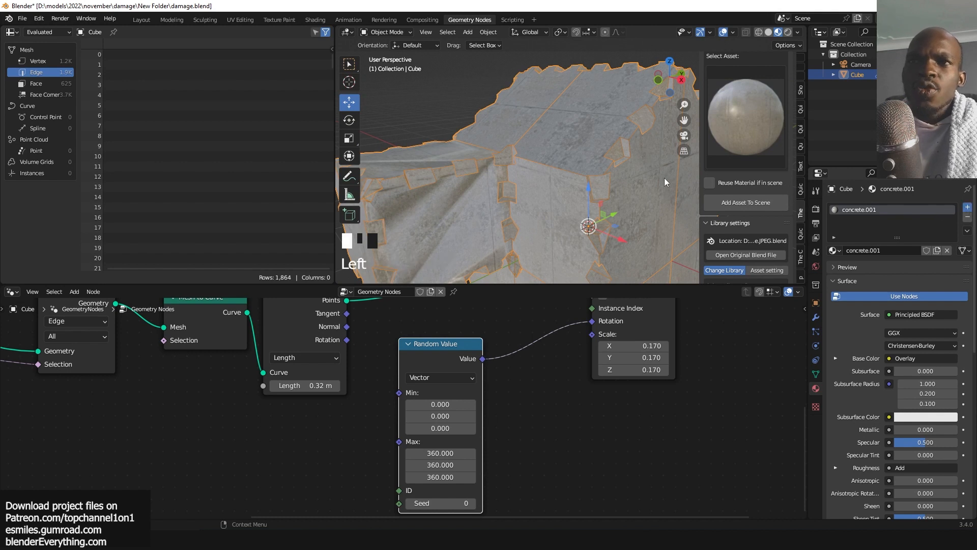
key("grave")
key("grave")
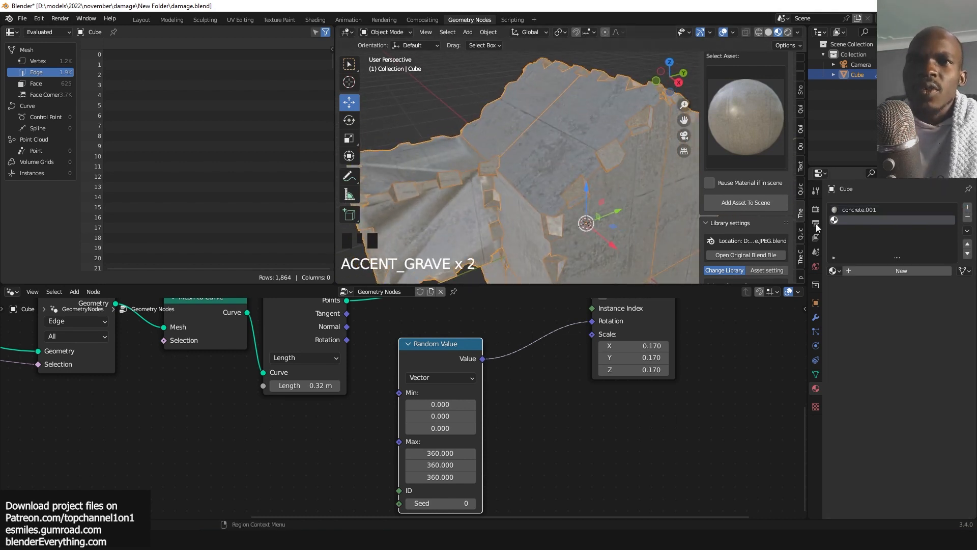
left_click(740, 145)
left_click(395, 293)
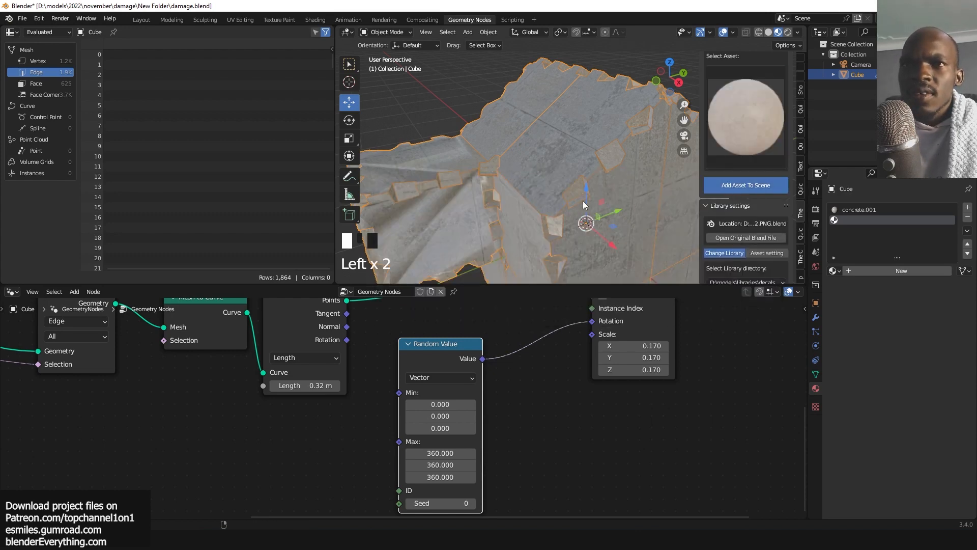
Insert a Set Material node after Instance on Points and set its material to concrete 22.
key("Home")
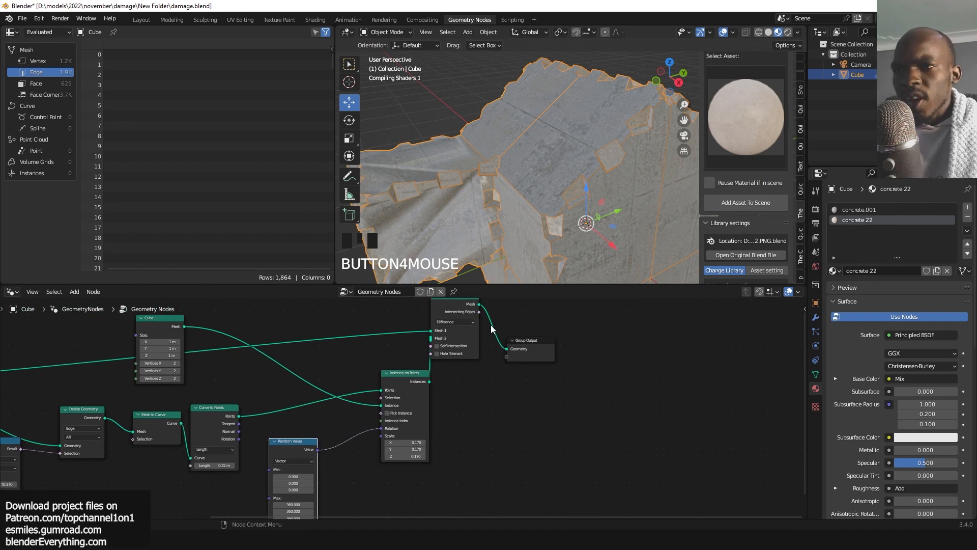
left_click_drag(545, 349, 674, 322)
left_click_drag(467, 306, 615, 308)
left_click_drag(417, 373, 393, 404)
scroll(481, 386, "up", 3)
key("shift+a")
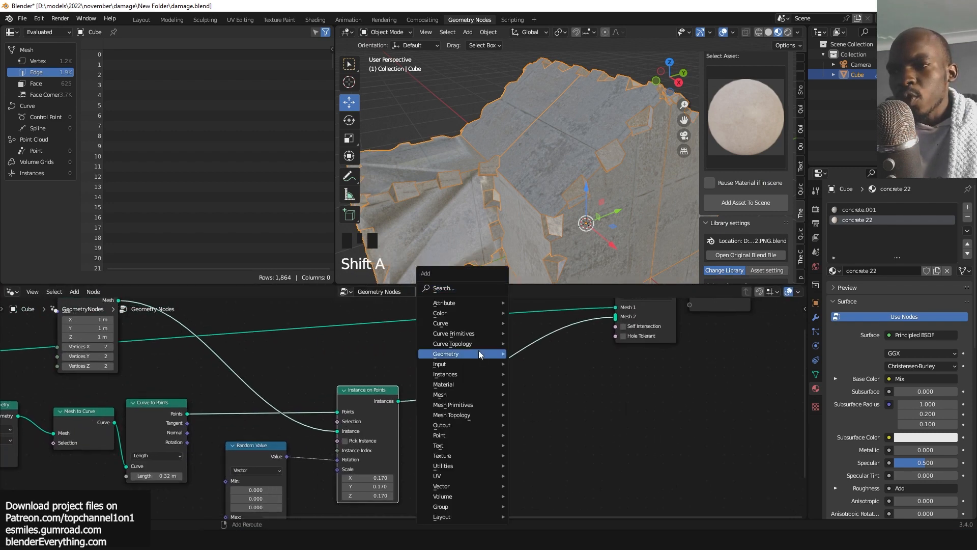
type("set")
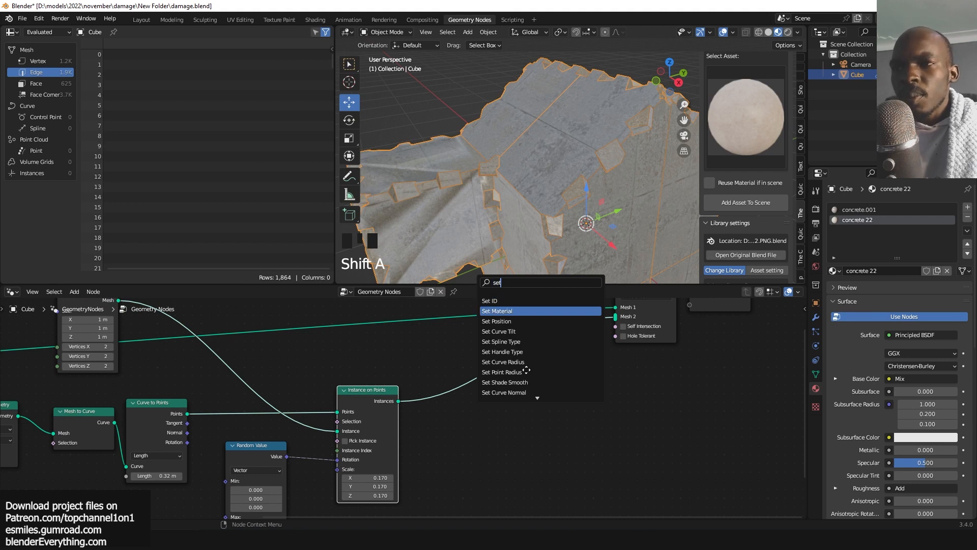
key("Return")
left_click_drag(524, 374, 525, 375)
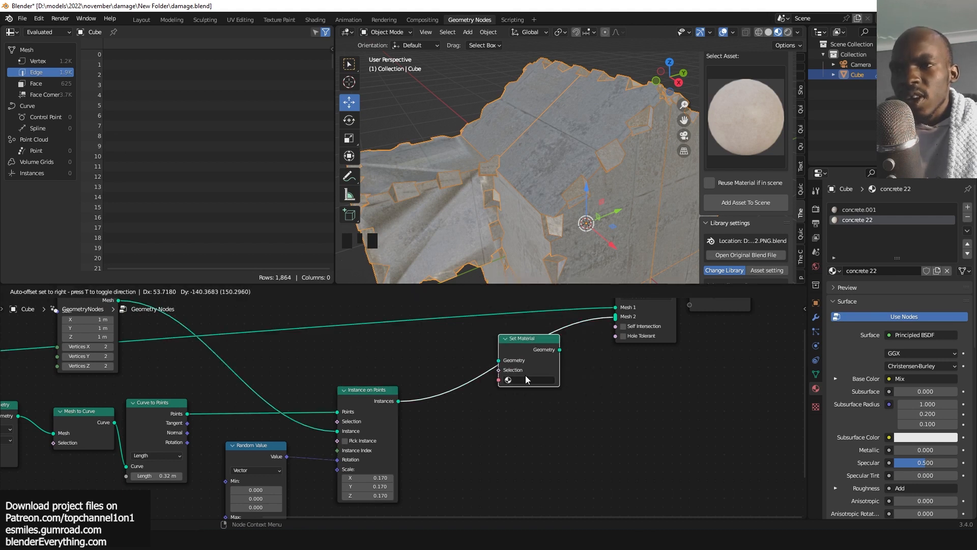
left_click(525, 378)
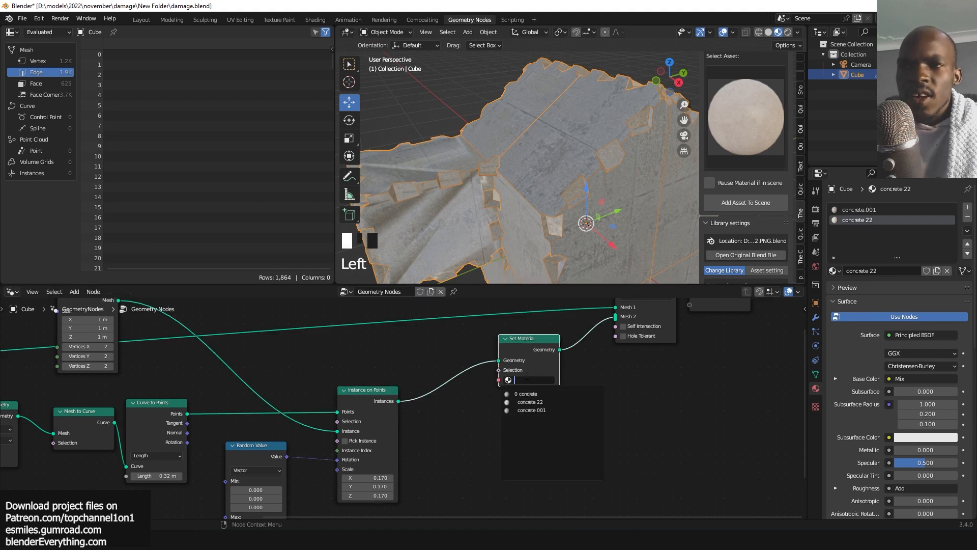
left_click(531, 402)
Turn off the wireframe display and orbit in to inspect the textured notches.
key("alt+a")
key("q")
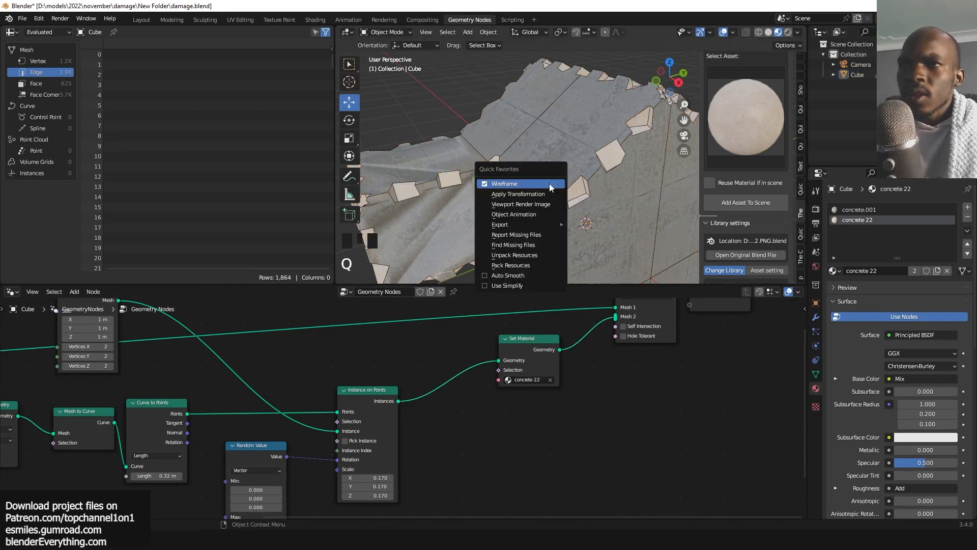
left_click(559, 184)
key("grave")
middle_click_drag(478, 233, 573, 183)
scroll(573, 181, "up", 3)
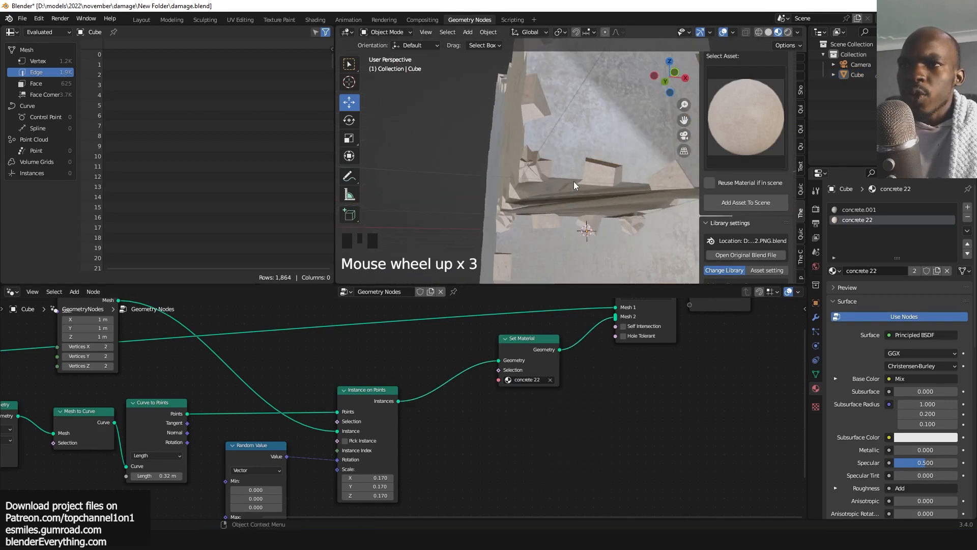
key("grave")
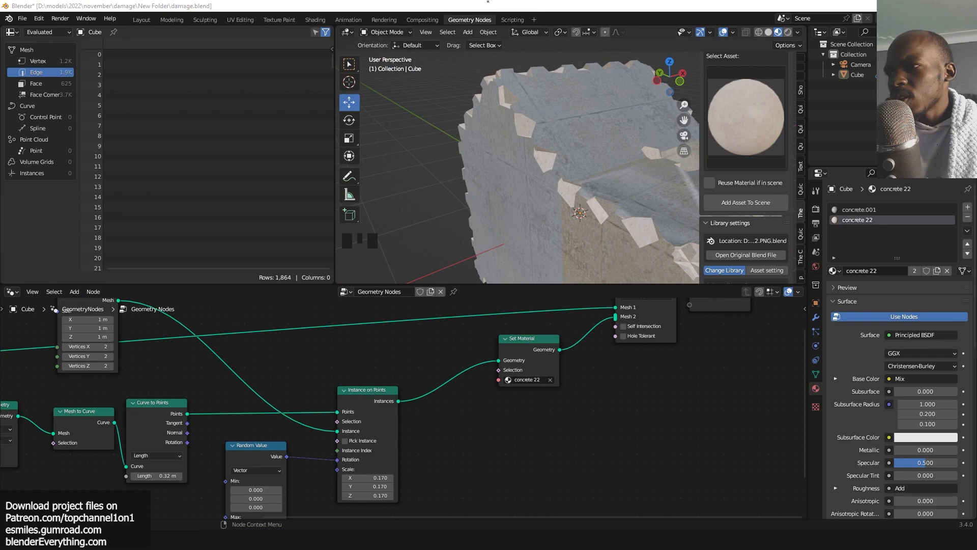
Switch the node editor to the Shader Editor and view the concrete 22 material's nodes.
left_click(11, 291)
left_click(30, 390)
scroll(244, 381, "down", 4)
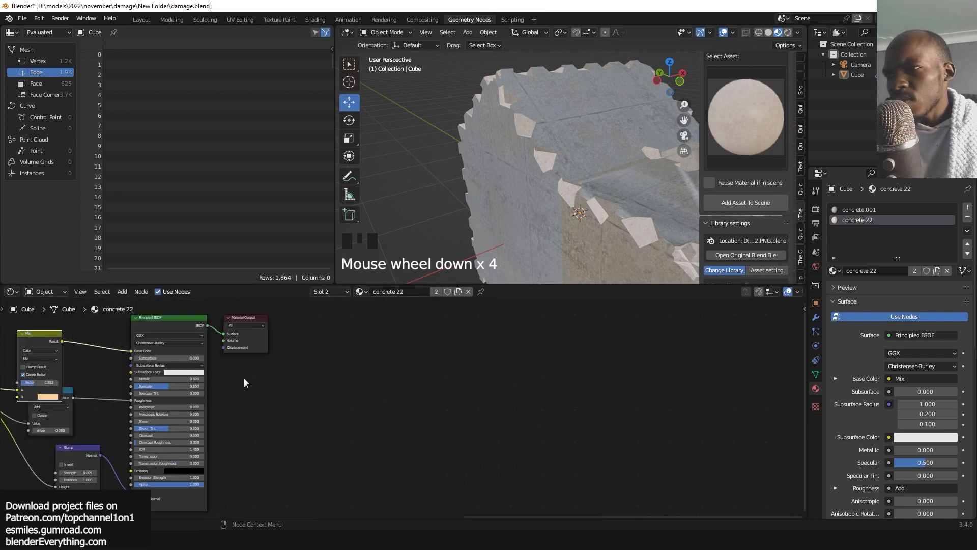
middle_click_drag(189, 377, 194, 379)
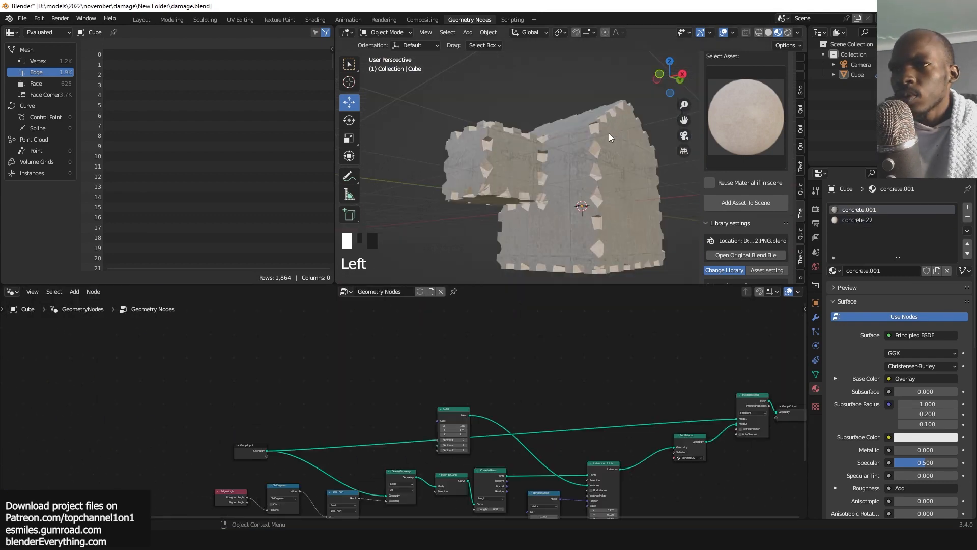
Return to the Geometry Nodes tree and orbit around the block to inspect the damaged result.
key("grave")
middle_click_drag(487, 138, 596, 172)
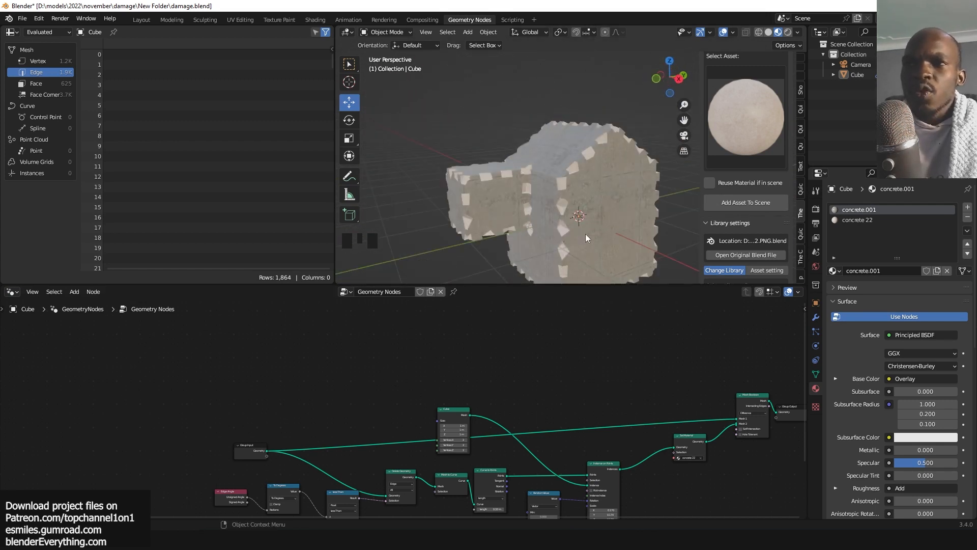
scroll(578, 152, "up", 1)
key("grave")
key("grave")
key("grave")
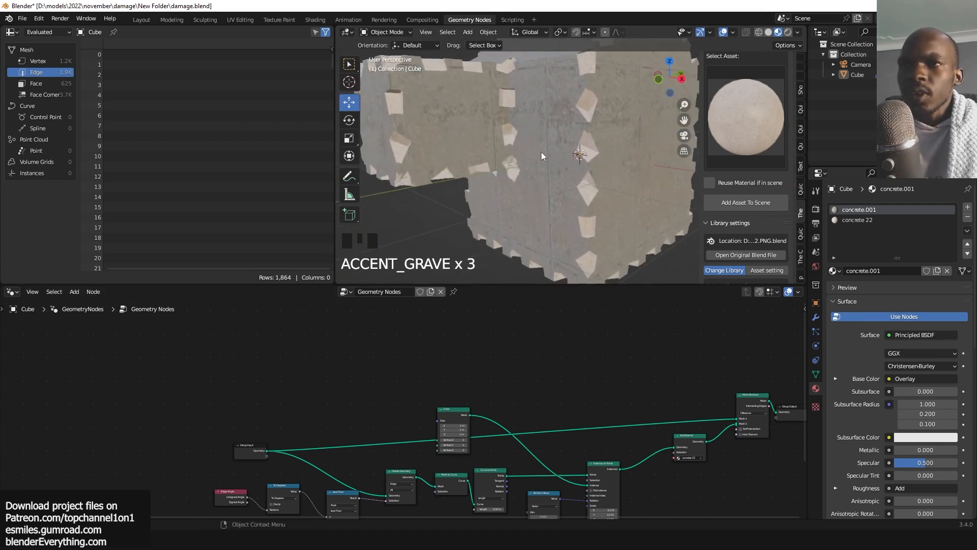
scroll(658, 448, "down", 5)
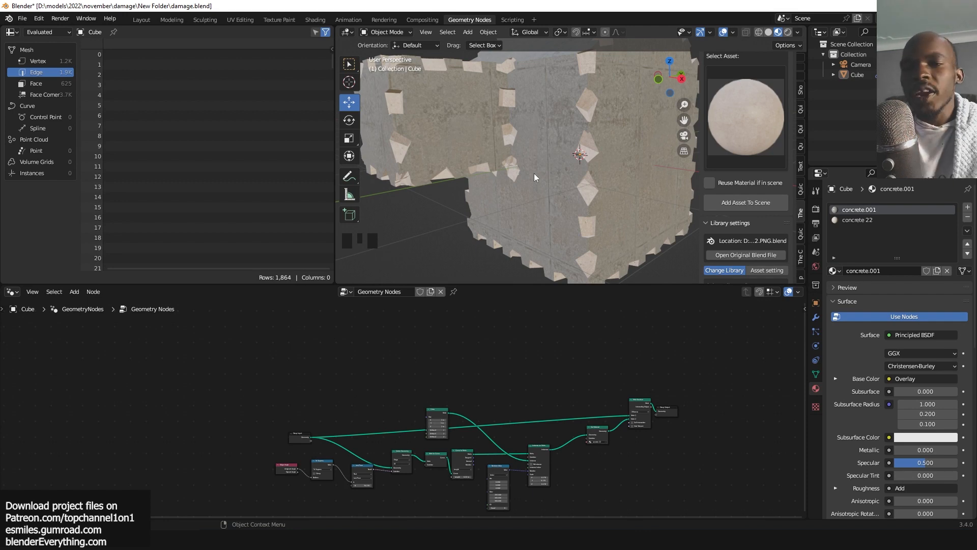
Route the Set Material output straight to the Group Output to preview only the notch cubes, moving the Mesh Boolean node aside.
scroll(528, 474, "up", 5)
scroll(530, 401, "up", 2)
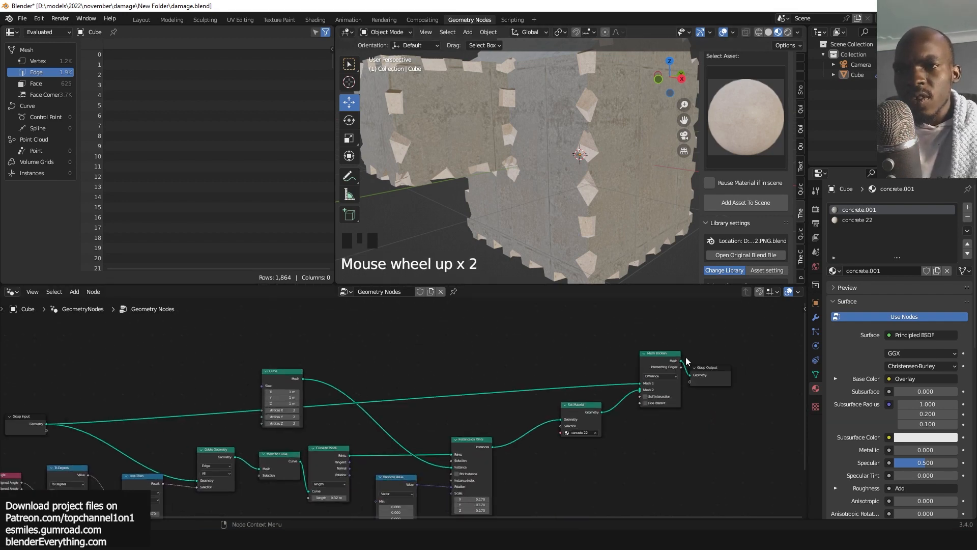
left_click_drag(592, 412, 559, 440, "alt+shift")
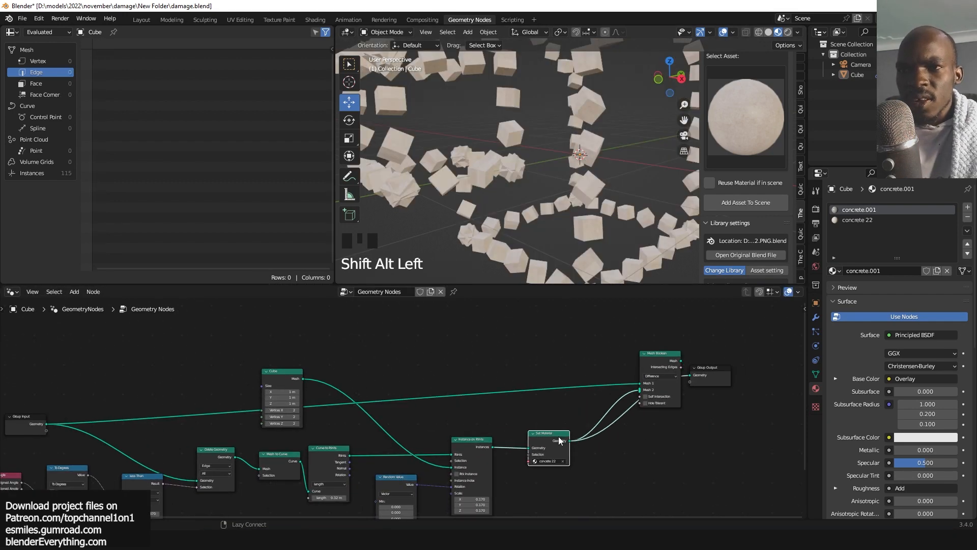
left_click_drag(658, 356, 570, 312)
key("grave")
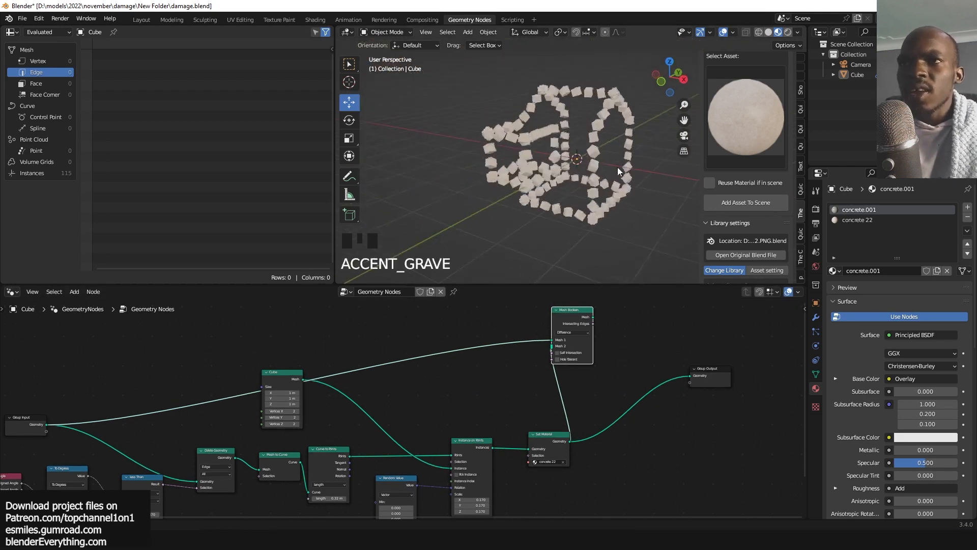
scroll(526, 187, "up", 2)
key("grave")
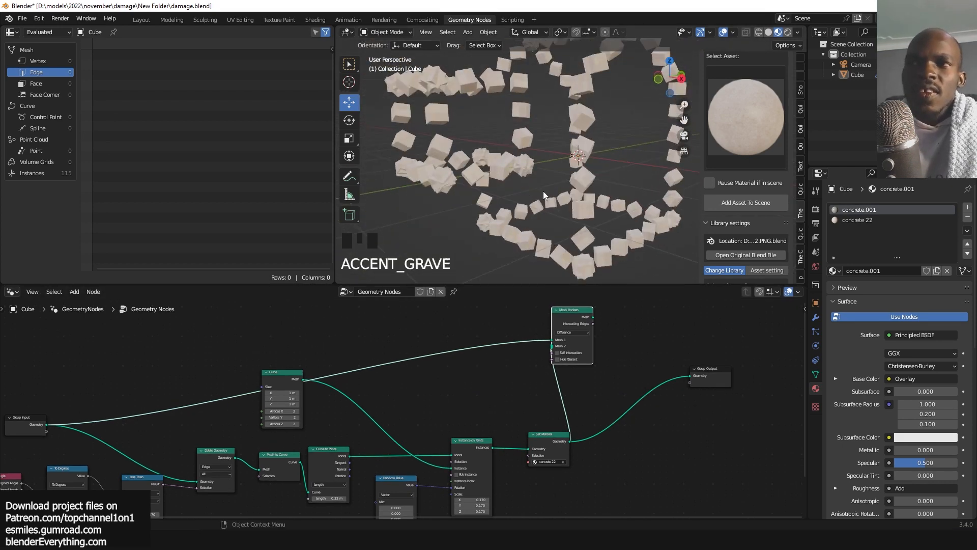
key("grave")
key("grave")
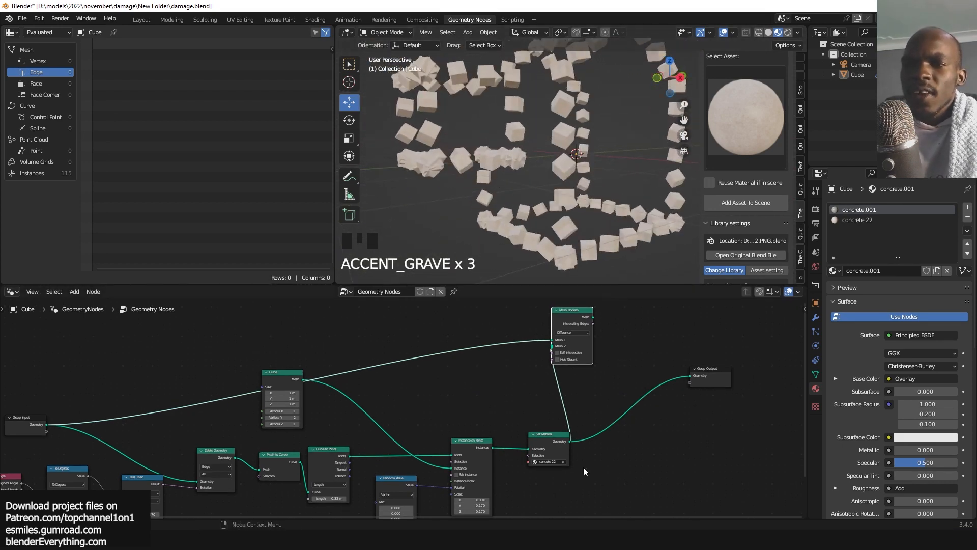
Duplicate the Random Value node and connect the copy to the Instance on Points Scale input.
scroll(584, 471, "up", 2)
scroll(505, 359, "up", 3)
left_click(505, 360)
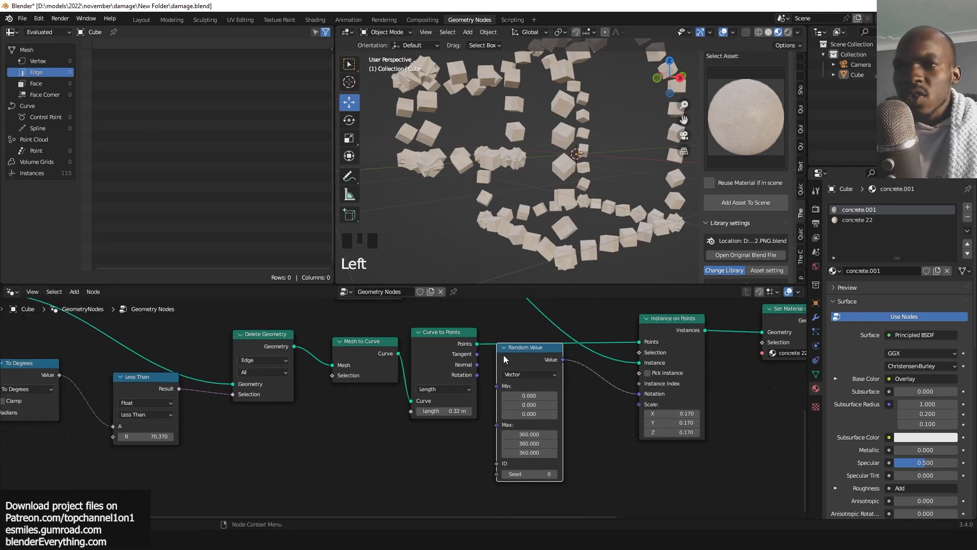
middle_click_drag(506, 360, 476, 303)
key("shift+d")
left_click(634, 469)
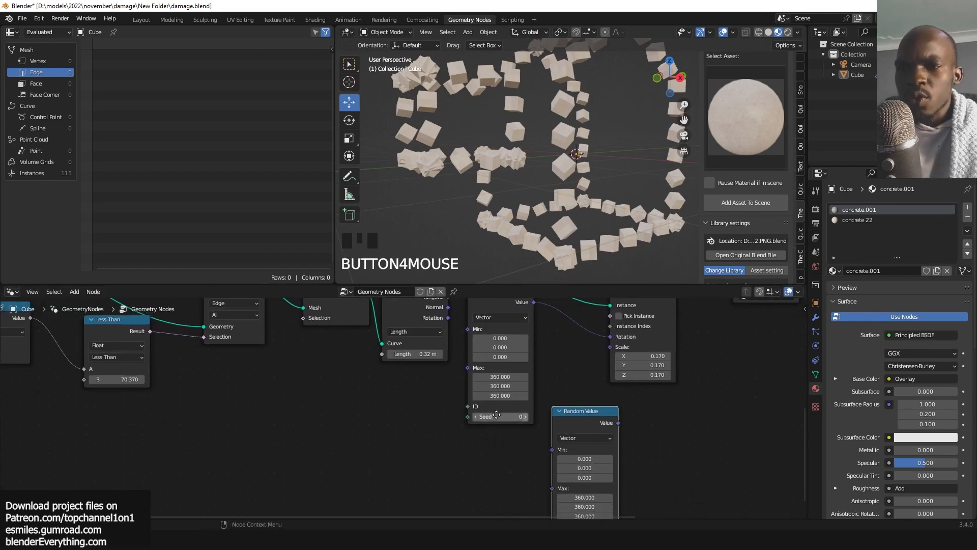
middle_click_drag(496, 415, 447, 415)
left_click_drag(569, 423, 560, 348)
scroll(588, 451, "down", 4)
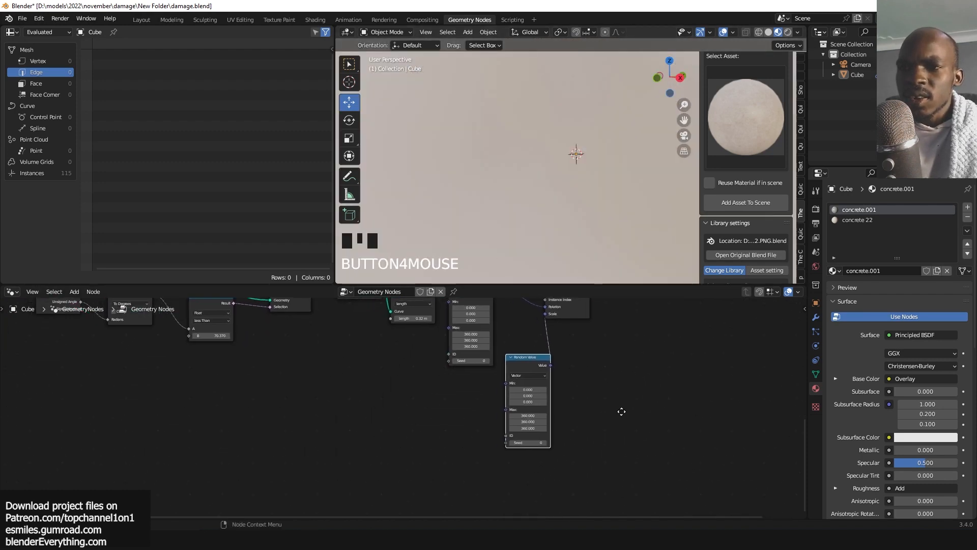
Set the new Random Value's range to Min 0 and Max 0.73 on all three axes.
scroll(622, 410, "up", 4)
scroll(573, 418, "up", 3)
left_click_drag(615, 375, 617, 397)
scroll(671, 375, "down", 4)
middle_click_drag(671, 375, 650, 398)
mouse_move(554, 440)
left_mouse_down()
mouse_move(561, 448)
mouse_move(553, 455)
left_mouse_up()
type("1")
key("Return")
left_click(559, 442)
type("1")
key("Return")
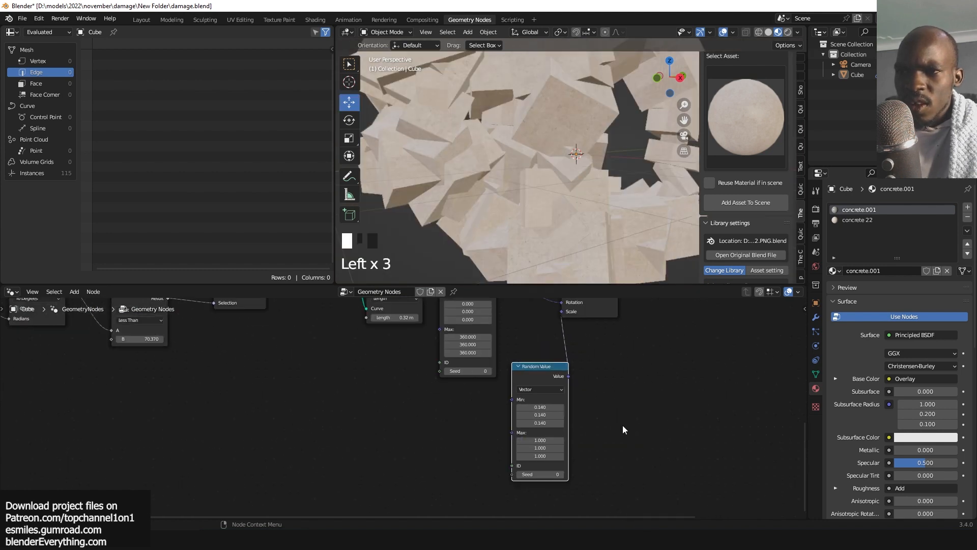
left_click_drag(555, 441, 530, 456)
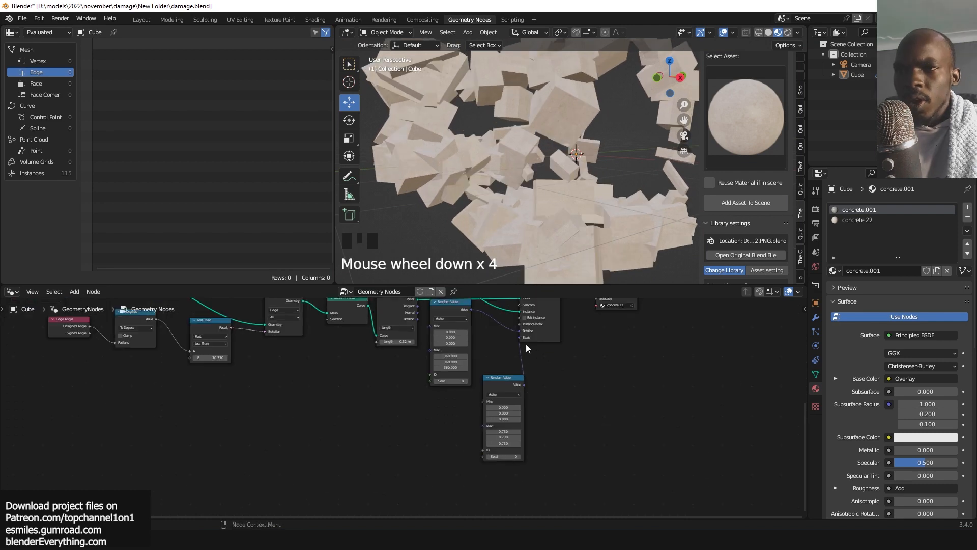
left_click_drag(495, 379, 429, 418)
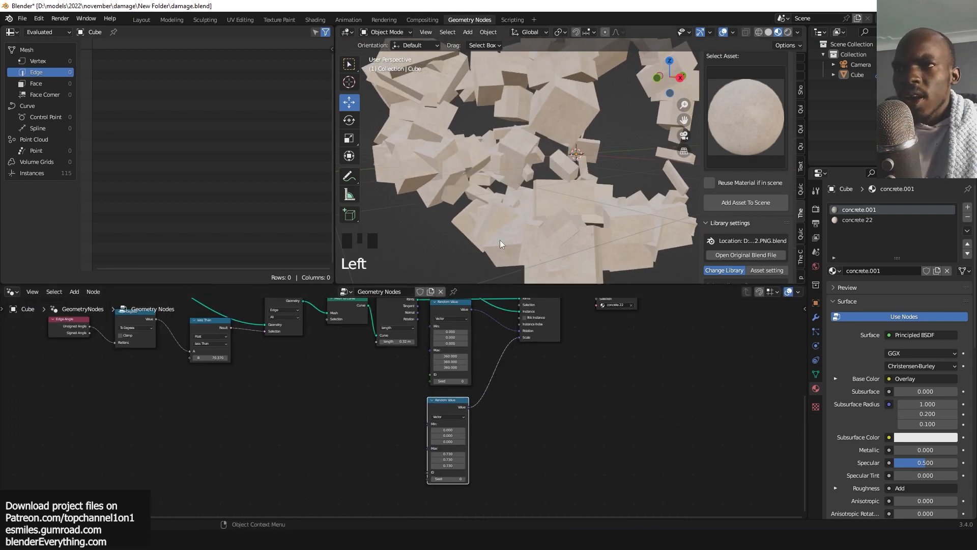
Insert a Vector Math node set to Scale between the scale Random Value and the Instance on Points Scale input.
scroll(500, 240, "down", 3)
middle_click_drag(500, 239, 518, 213)
scroll(539, 156, "up", 2)
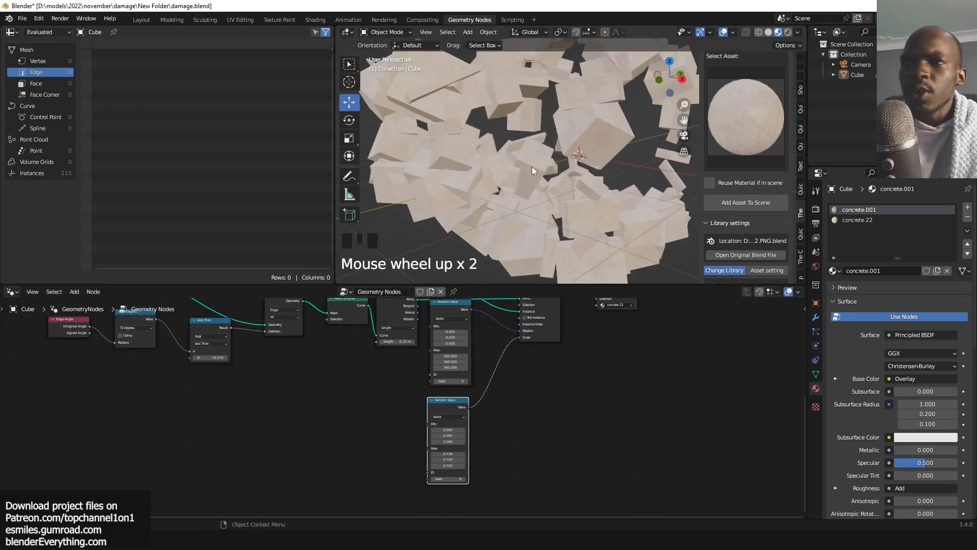
scroll(486, 364, "up", 1)
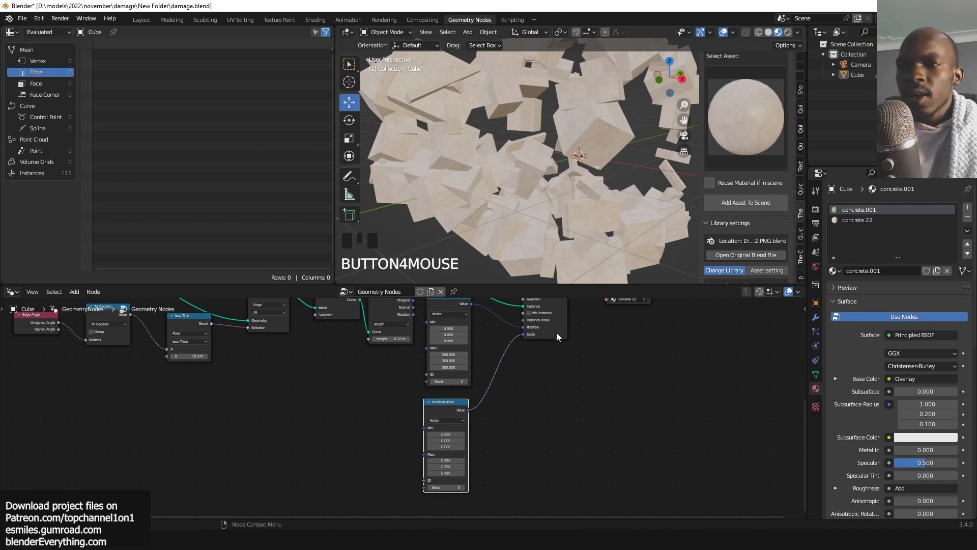
left_click_drag(556, 332, 587, 349)
key("shift+a")
type("vec")
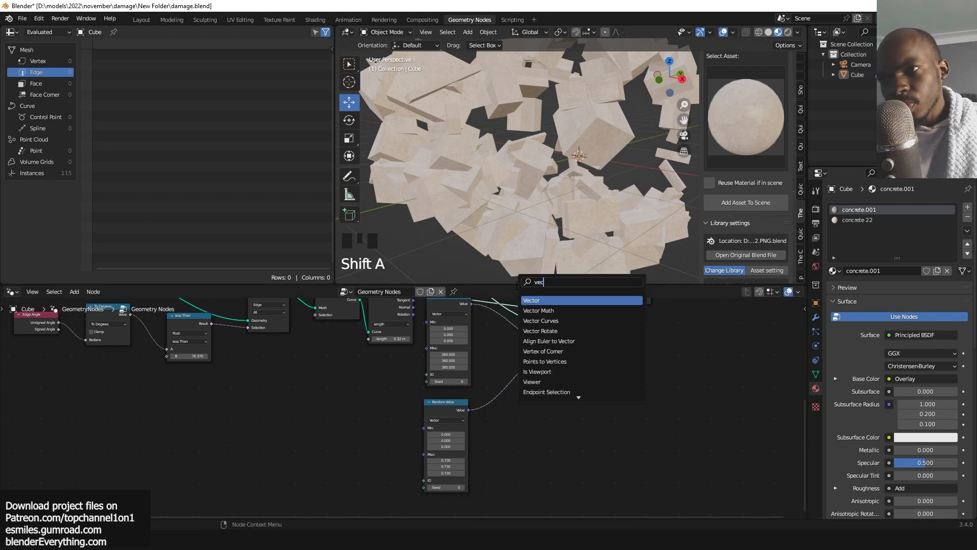
left_click(543, 311)
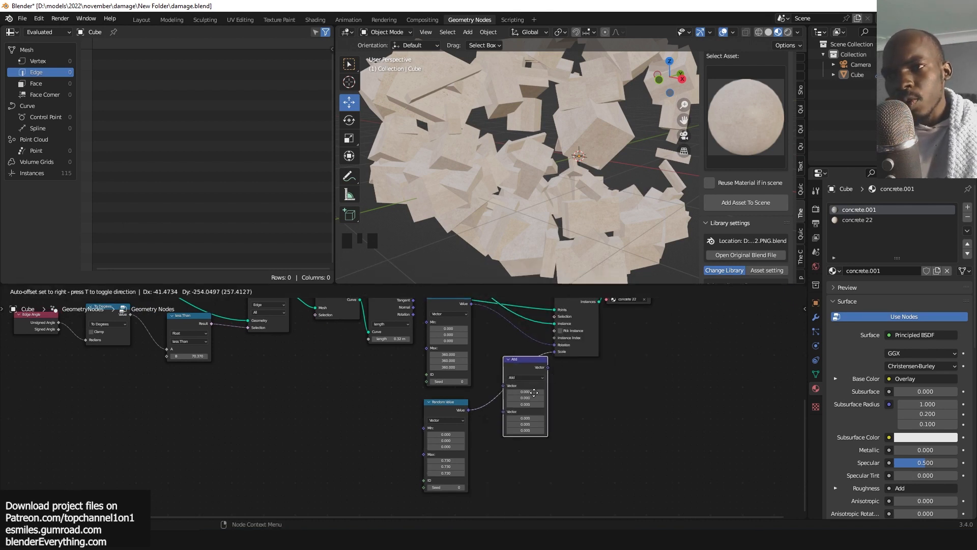
left_click(529, 393)
scroll(438, 420, "up", 5)
left_click_drag(443, 420, 385, 408)
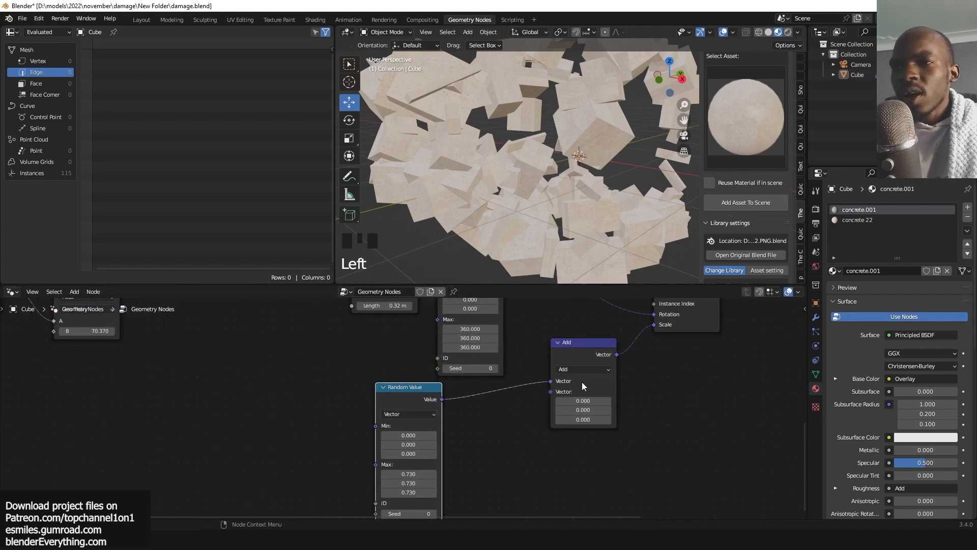
left_click(576, 372)
left_click(573, 367)
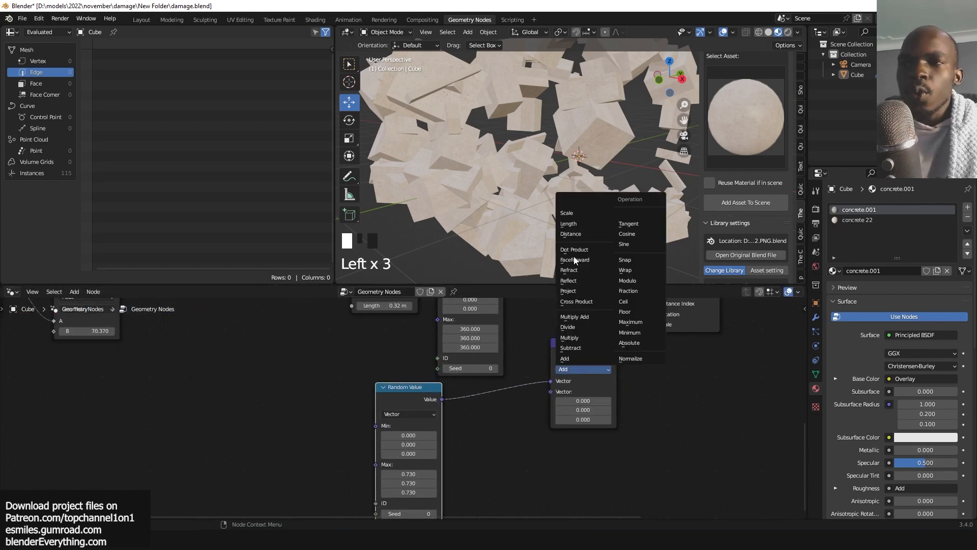
left_click(574, 221)
Duplicate the Group Input node and connect a new Scale input to the Scale node's scale factor.
scroll(540, 398, "down", 4)
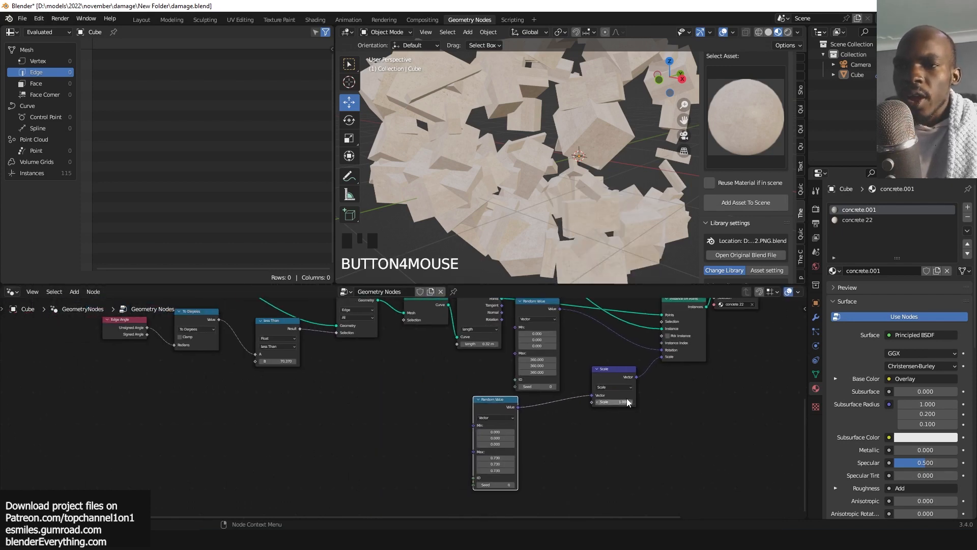
mouse_move(628, 402)
left_mouse_down()
mouse_move(645, 402)
mouse_move(595, 402)
mouse_move(628, 402)
left_mouse_up()
scroll(511, 402, "down", 4)
middle_click_drag(510, 402, 585, 416)
key("shift+d")
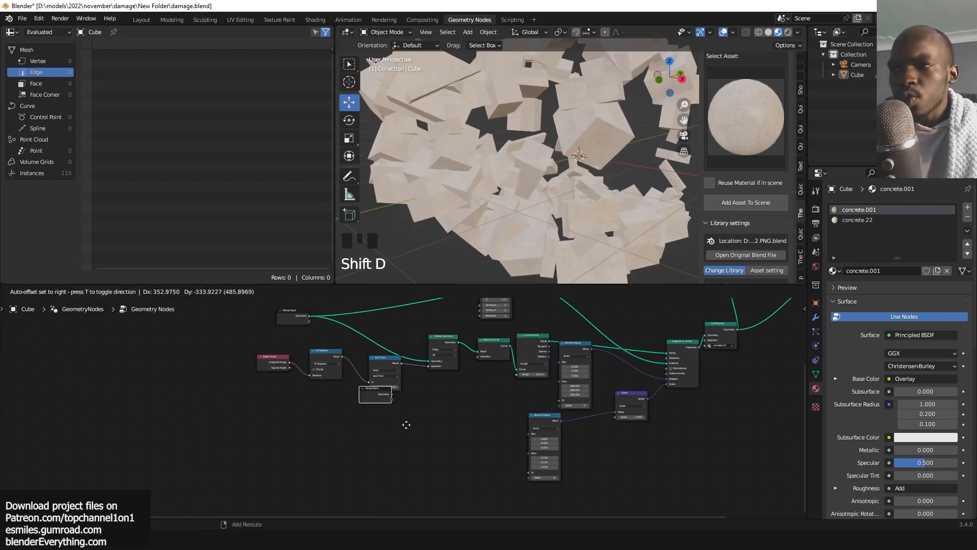
scroll(695, 423, "up", 4)
left_click(692, 420)
left_click_drag(655, 430, 473, 421)
Set the Geometry Nodes modifier's Scale input to 0.83.
left_click(816, 316)
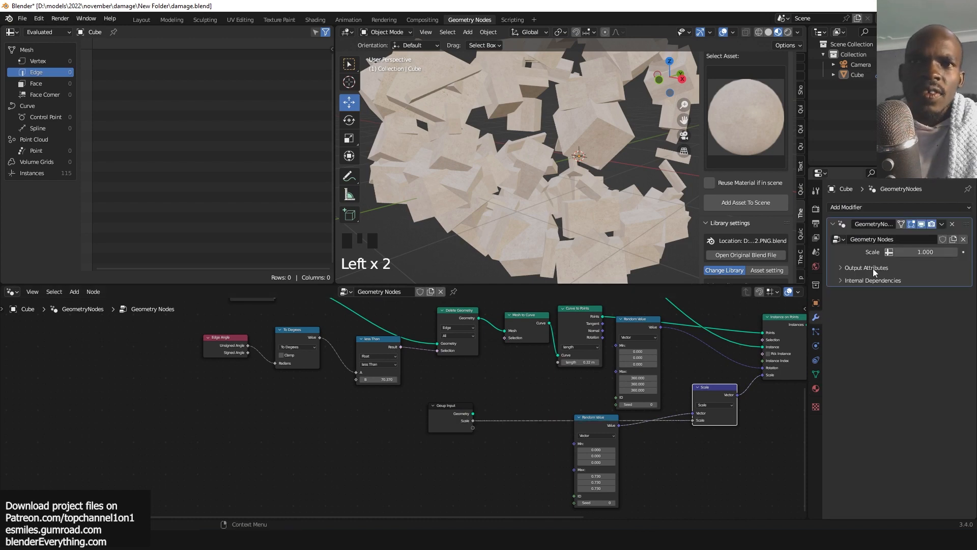
left_click_drag(918, 253, 909, 252)
scroll(781, 338, "down", 4)
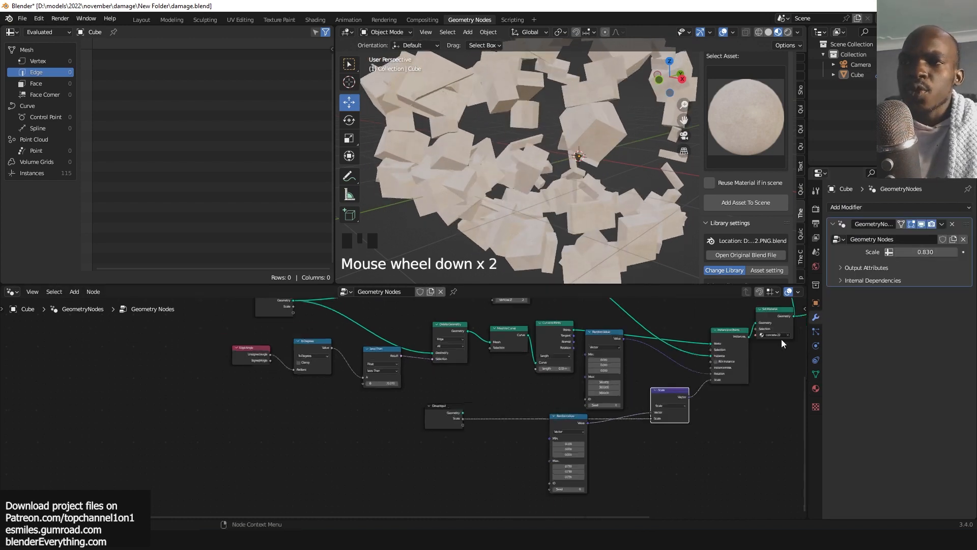
Orbit and zoom around the viewport to inspect the scaled notch cubes.
middle_click_drag(781, 339, 651, 371)
key("grave")
middle_click_drag(549, 242, 490, 218)
scroll(549, 147, "up", 1)
key("grave")
key("grave")
key("grave")
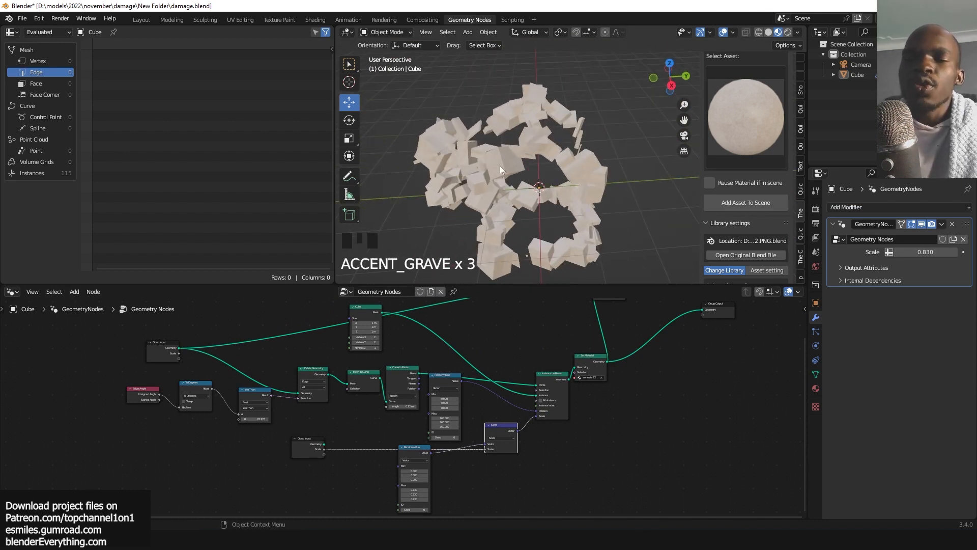
key("grave")
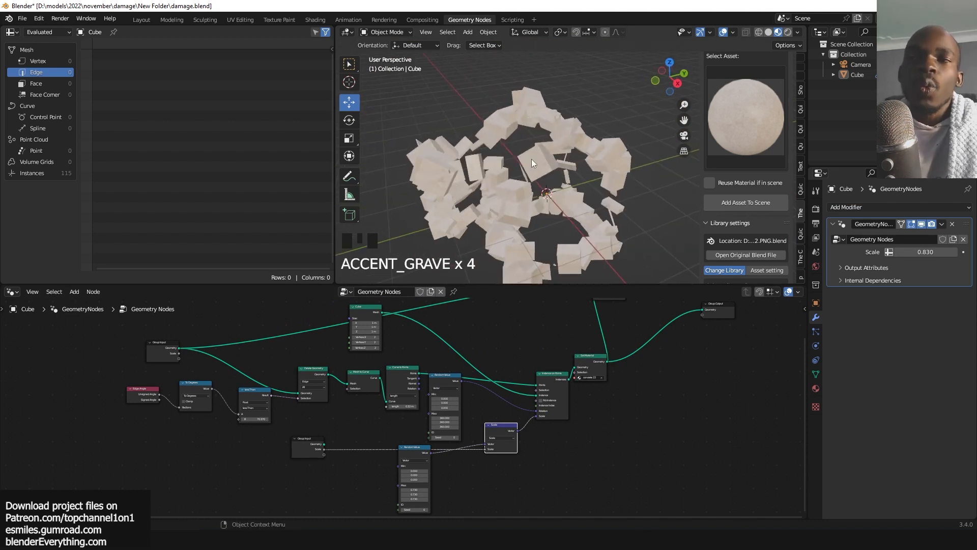
scroll(646, 371, "up", 4)
middle_click_drag(646, 371, 528, 408)
scroll(528, 408, "up", 3)
left_click_drag(469, 411, 453, 404)
left_click_drag(558, 362, 539, 369)
scroll(650, 352, "up", 2)
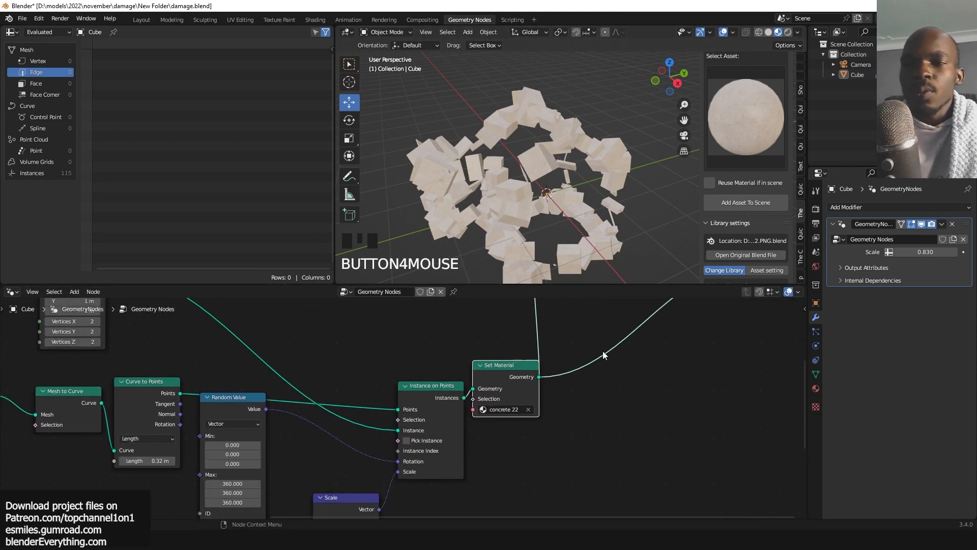
key("shift+a")
left_click(557, 293)
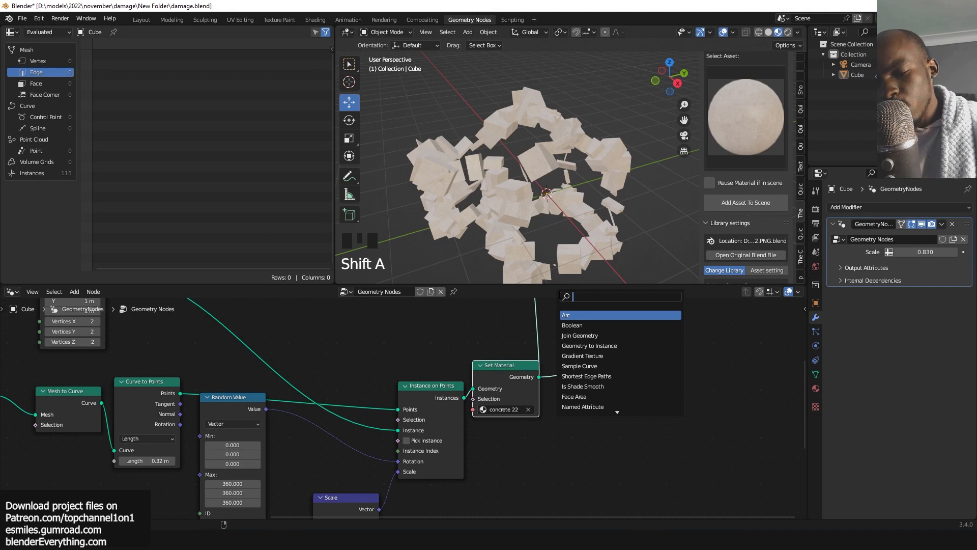
type("mesh to")
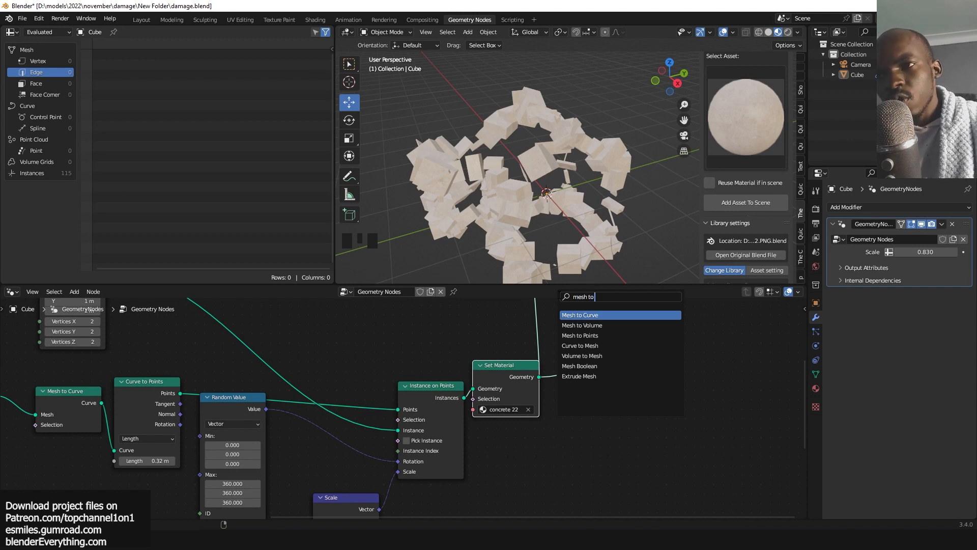
left_click(613, 315)
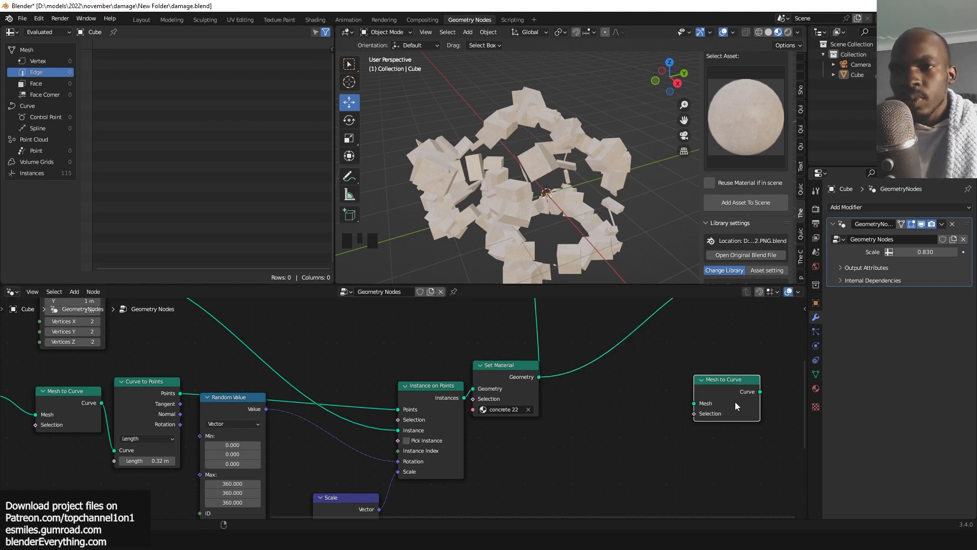
left_click(681, 371)
key("x")
Add a Mesh to Volume node after the Set Material node.
key("shift+a")
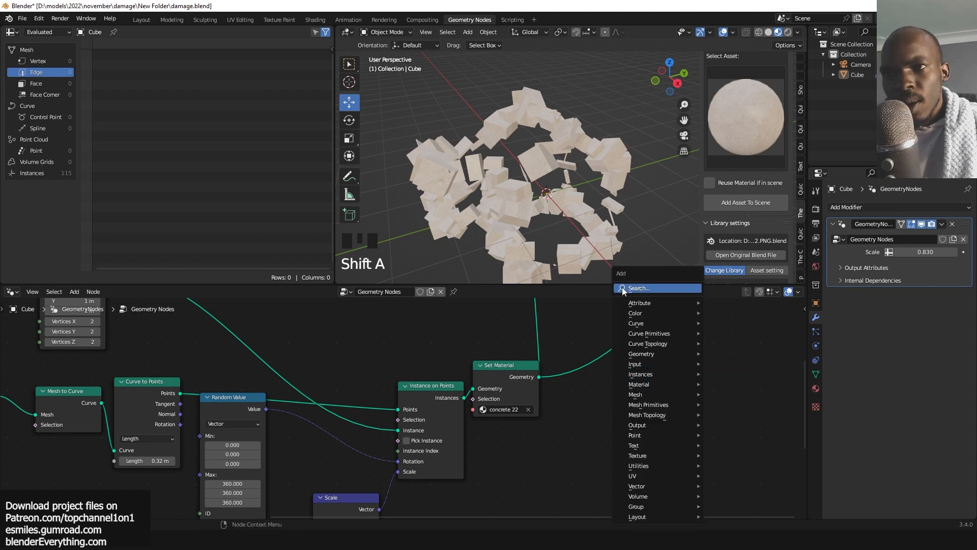
type("mesh")
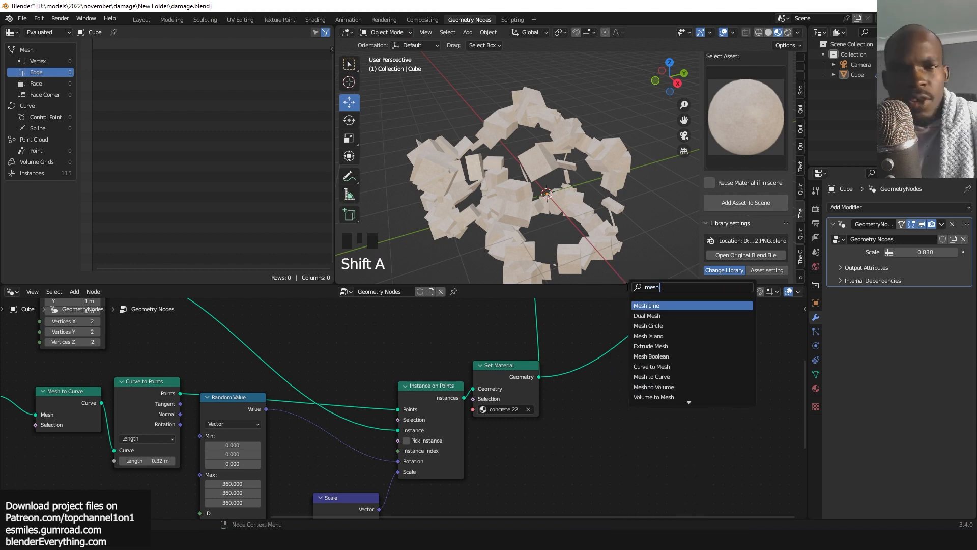
type(" to v")
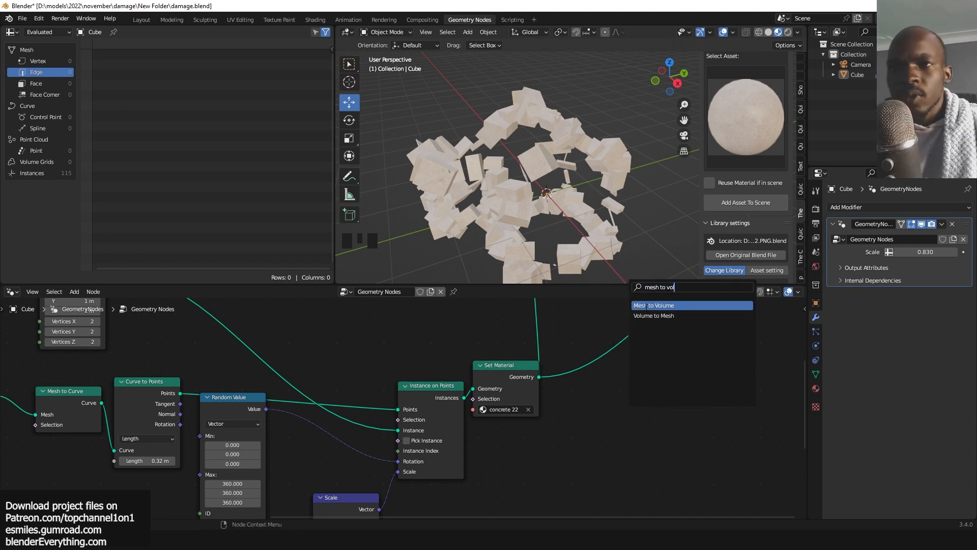
type("ol")
left_click(646, 305)
left_click(648, 351)
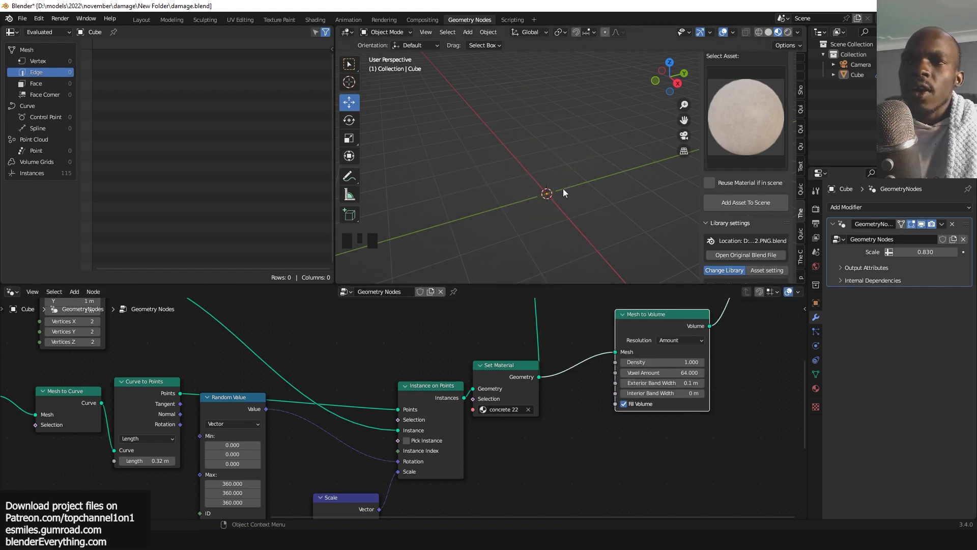
Change the viewport shading and orbit around to inspect the generated volume, moving the Mesh to Volume node aside.
key("grave")
key("grave")
key("grave")
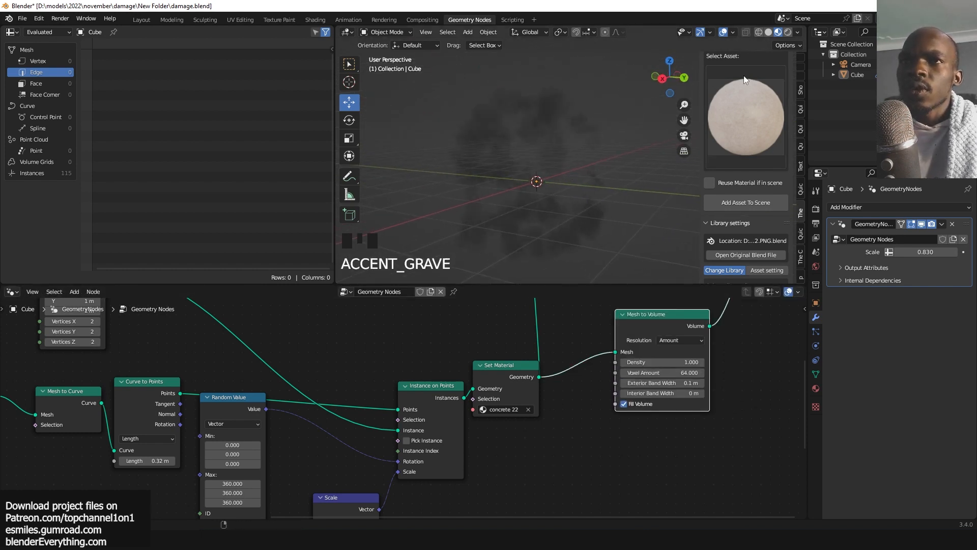
left_click(768, 33)
key("grave")
key("grave")
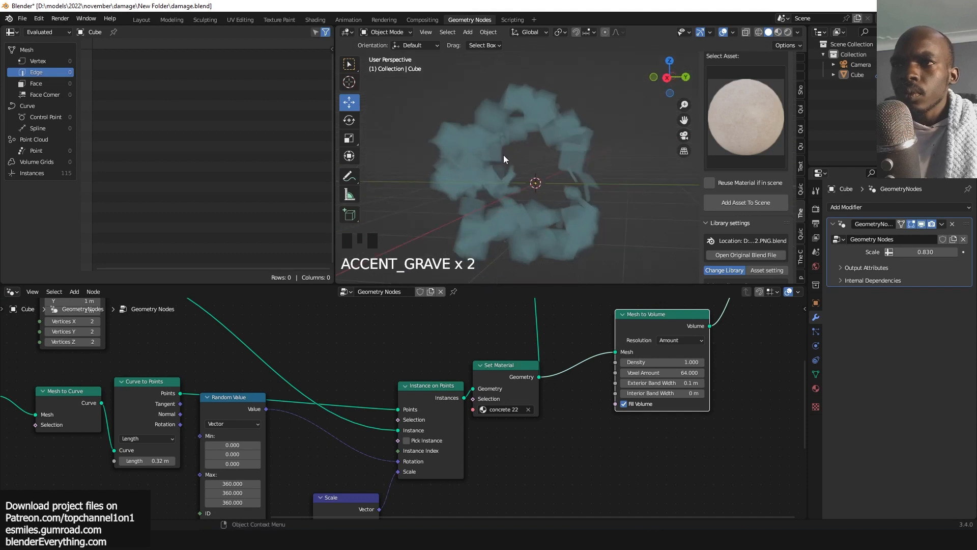
left_click_drag(627, 333, 663, 346)
key("grave")
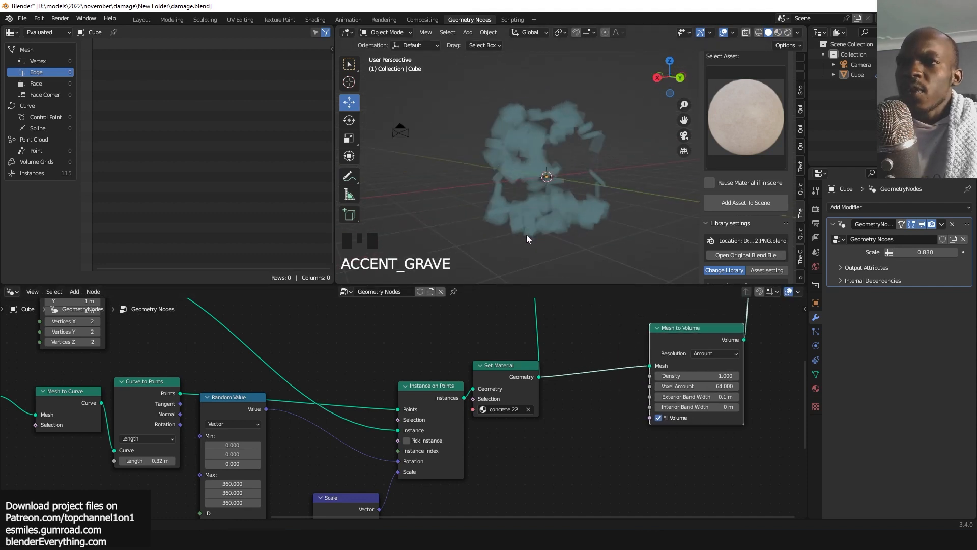
scroll(532, 184, "up", 2)
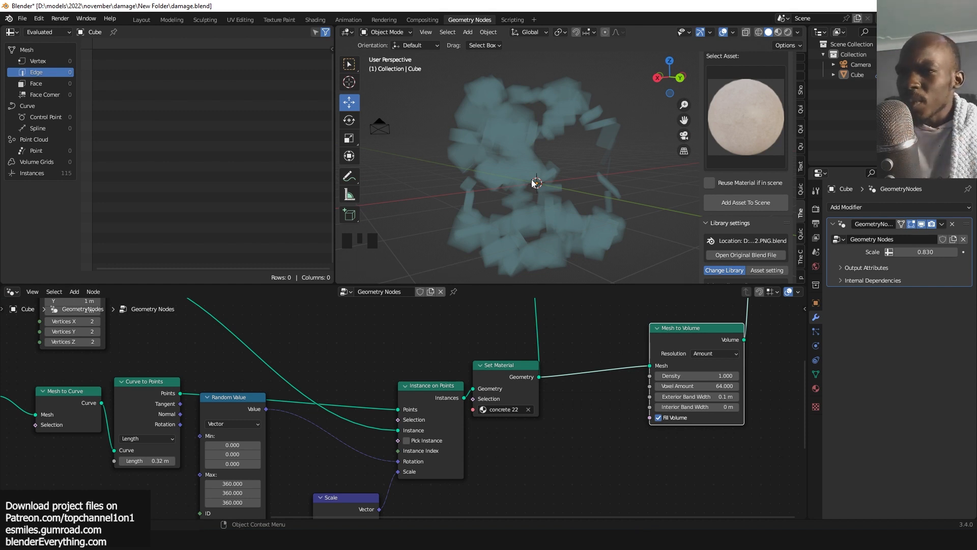
left_click_drag(664, 346, 702, 347)
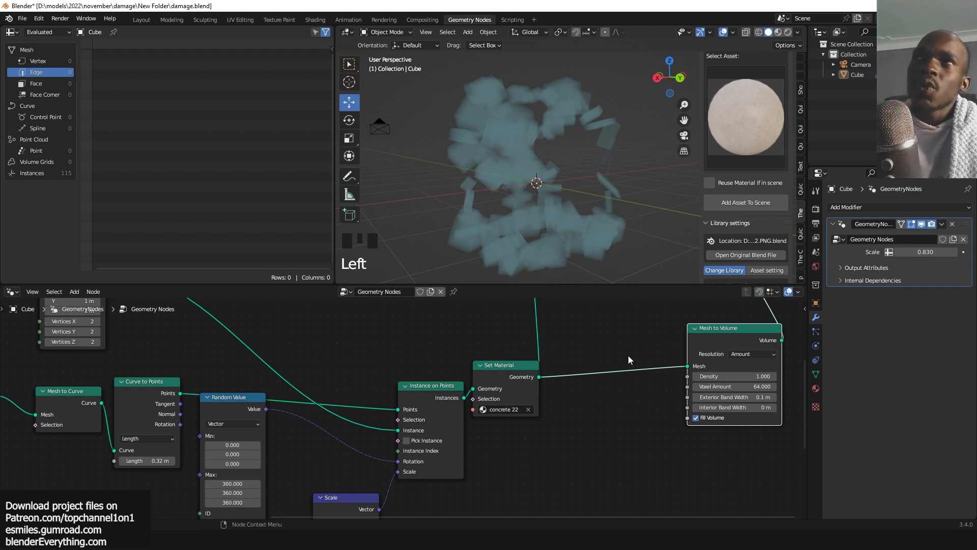
Insert a Realize Instances node on the link between the Set Material and Mesh to Volume nodes.
middle_click_drag(617, 363, 575, 348)
left_click_drag(456, 360, 454, 363)
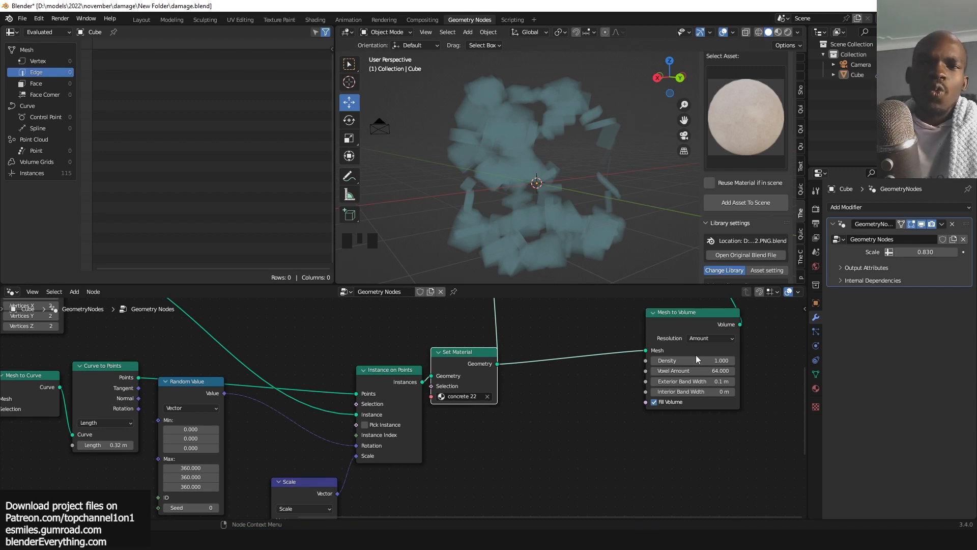
key("shift+a")
left_click(548, 289)
type("r")
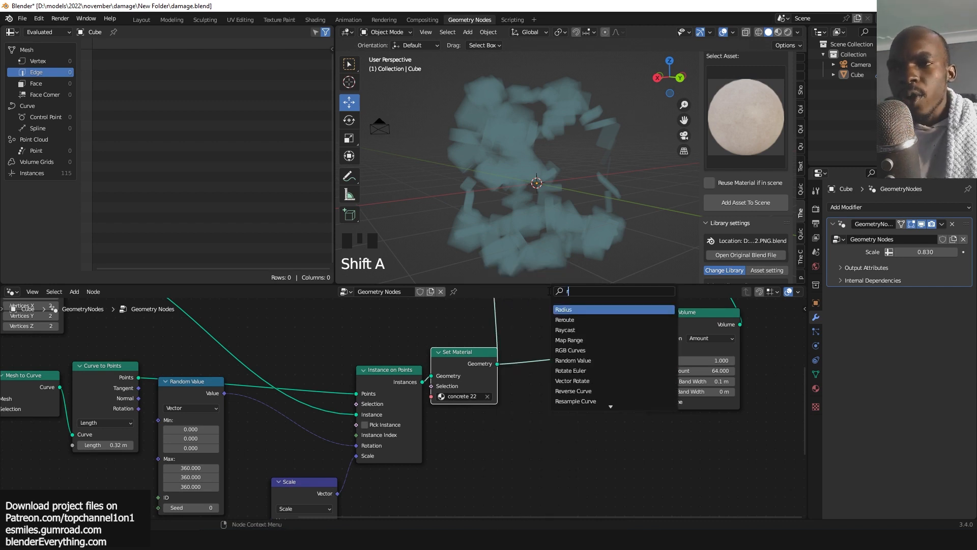
type("ealize")
key("Return")
left_click(557, 354)
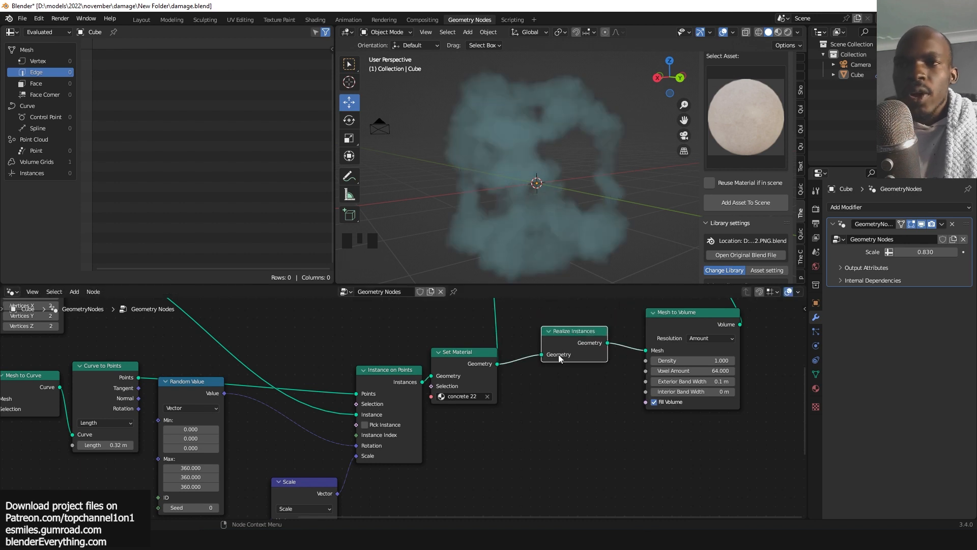
middle_click_drag(555, 243, 480, 218)
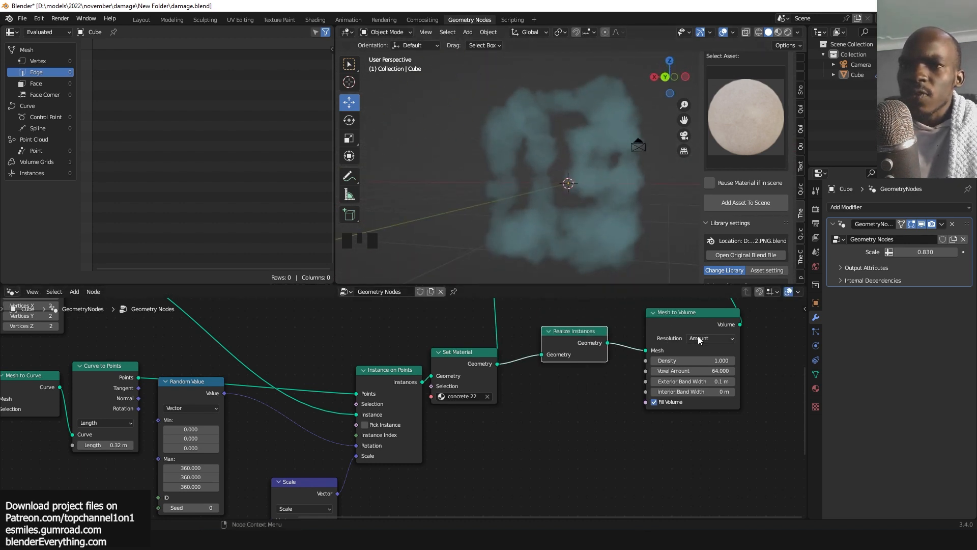
Mute the Realize Instances node to compare the volume result without realized instances.
middle_click_drag(698, 338, 666, 362)
left_click_drag(540, 355, 532, 375)
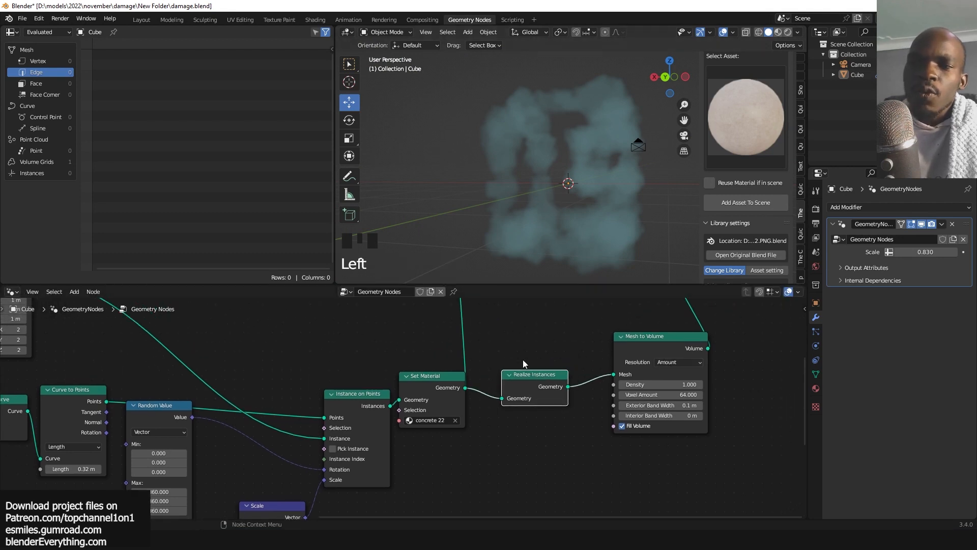
key("m")
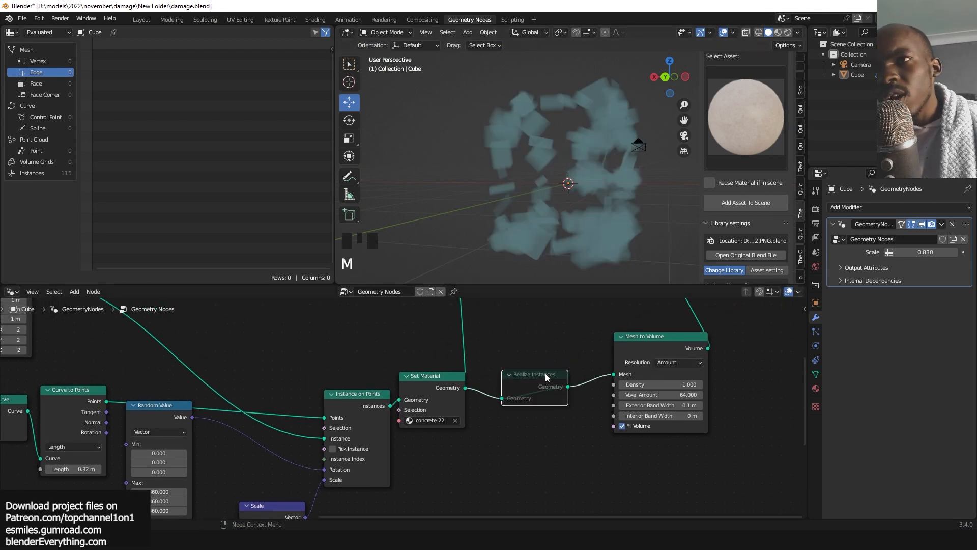
middle_click_drag(526, 179, 561, 163)
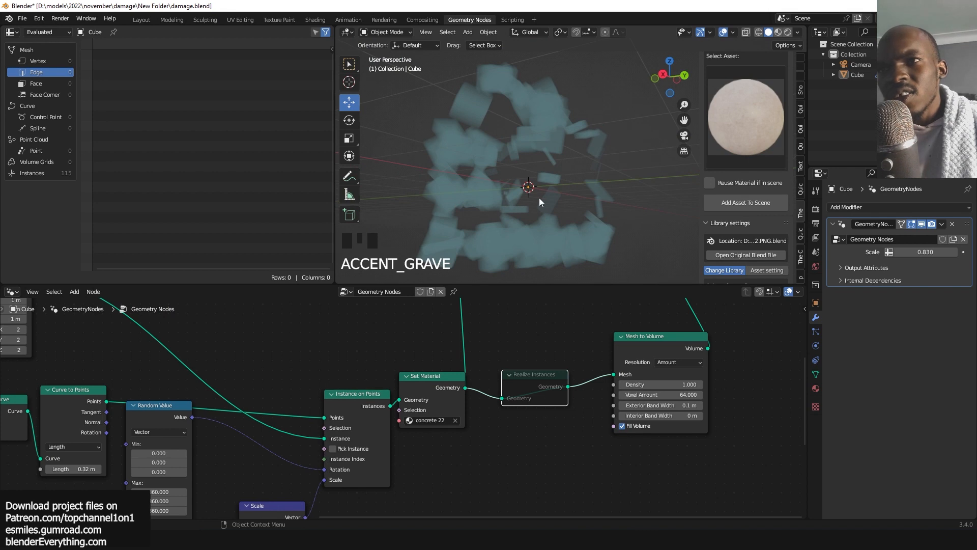
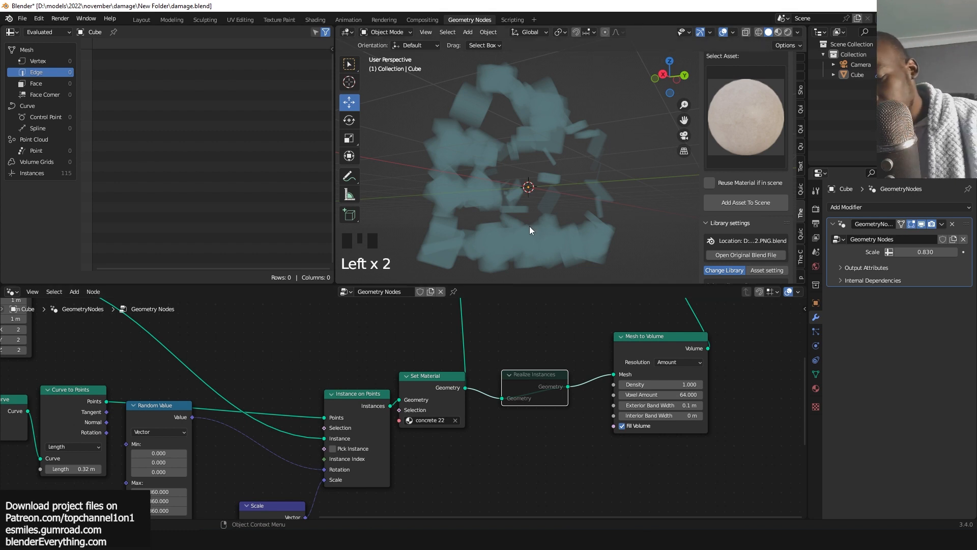
Unmute the Realize Instances node.
key("m")
left_click(526, 383)
key("m")
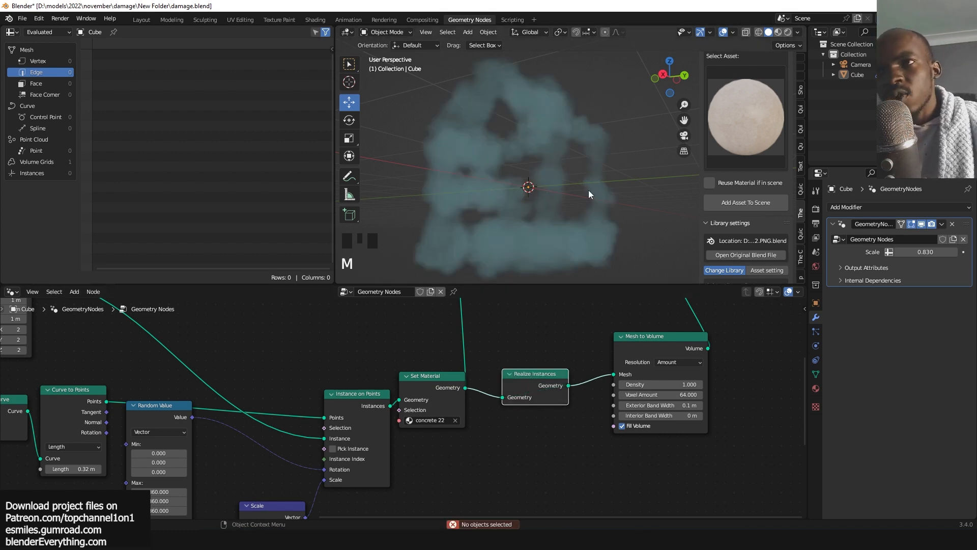
Rearrange the Realize Instances, Mesh to Volume and Group Output nodes to make room after Mesh to Volume.
key("grave")
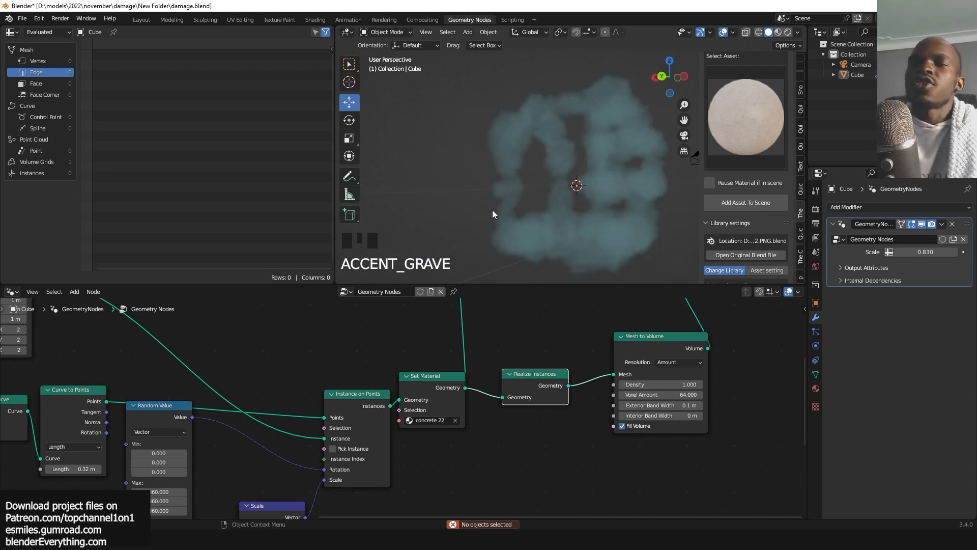
key("grave")
key("grave")
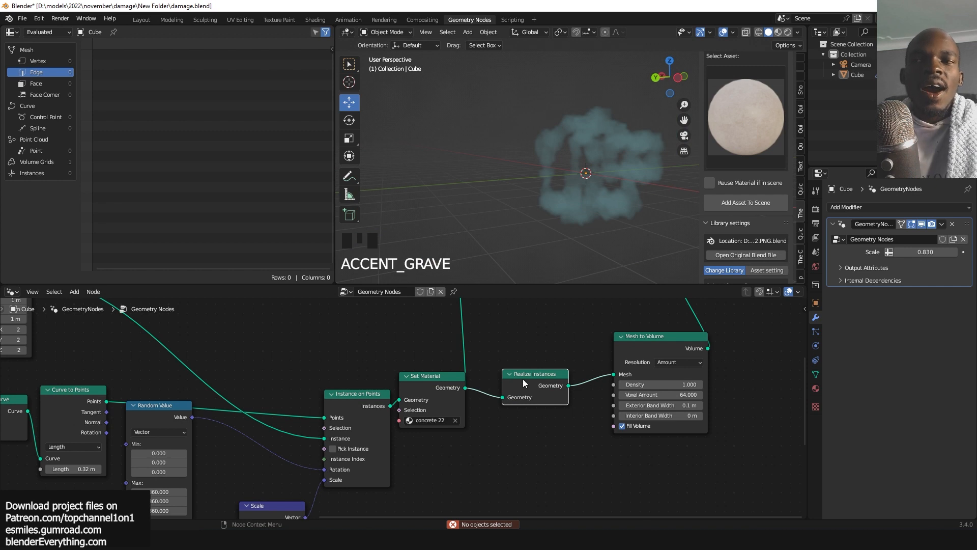
left_click_drag(525, 383, 505, 400)
left_click_drag(657, 336, 591, 357)
scroll(617, 314, "down", 5)
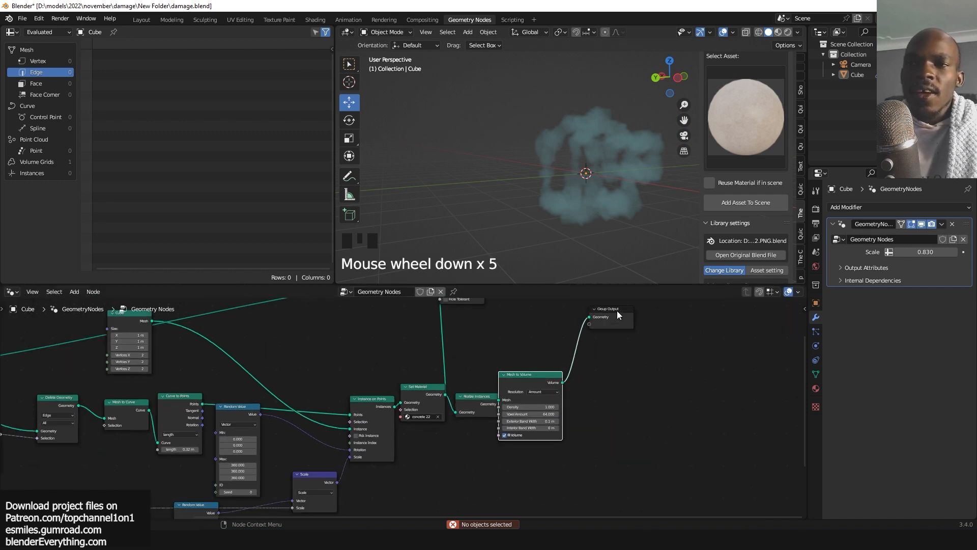
middle_click_drag(616, 314, 566, 377)
left_click_drag(566, 377, 664, 358)
left_click_drag(493, 432, 499, 434)
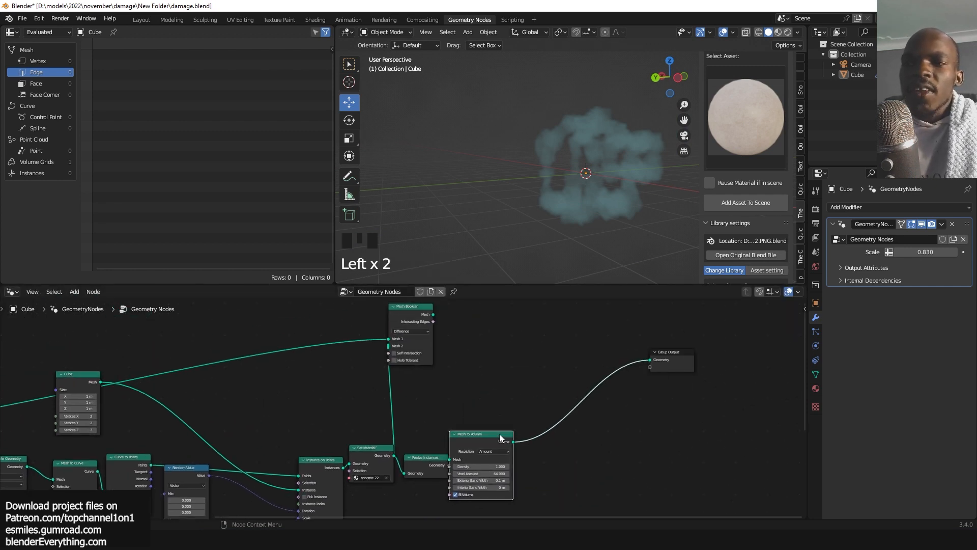
Add a Volume to Mesh node on the link between Mesh to Volume and Group Output.
scroll(588, 191, "up", 2)
scroll(585, 444, "up", 2)
key("shift+a")
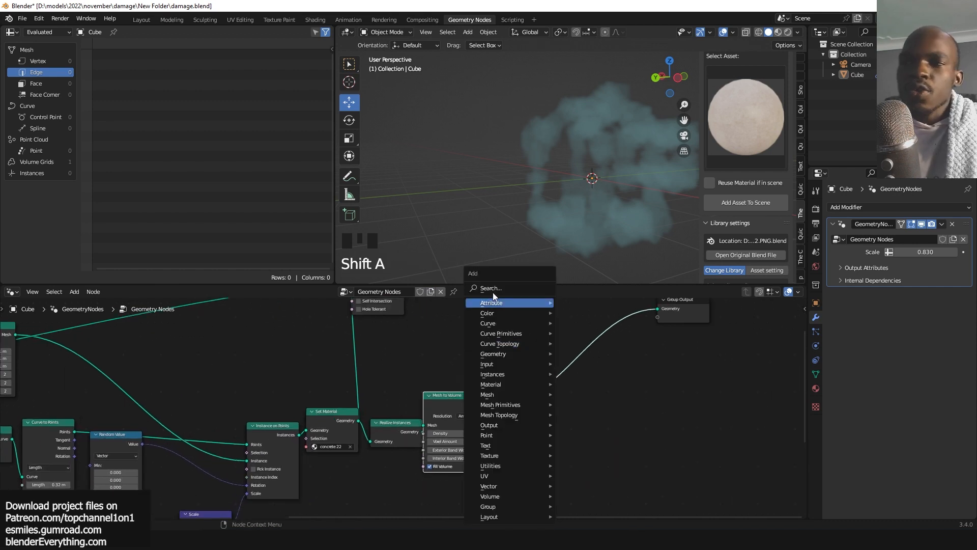
left_click(493, 291)
type("to me")
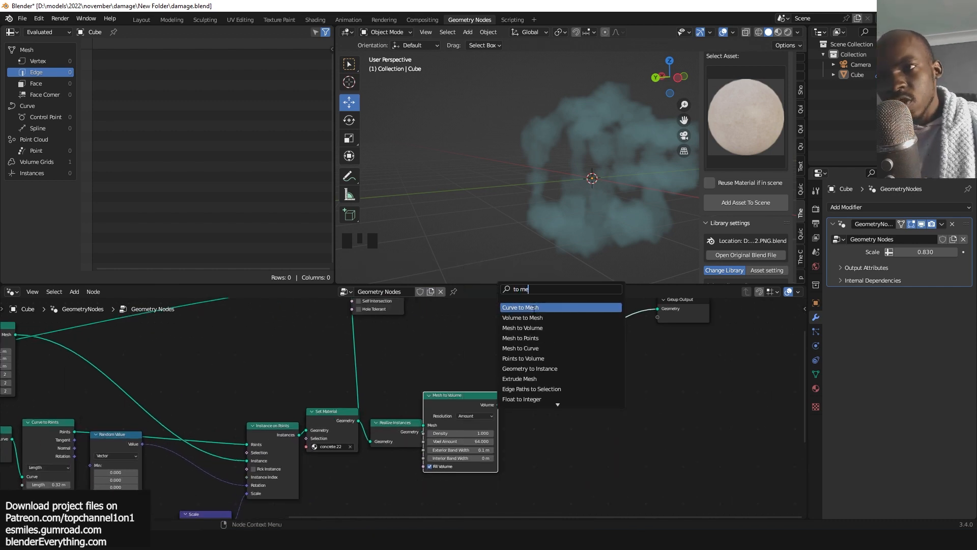
left_click(522, 317)
left_click(566, 358)
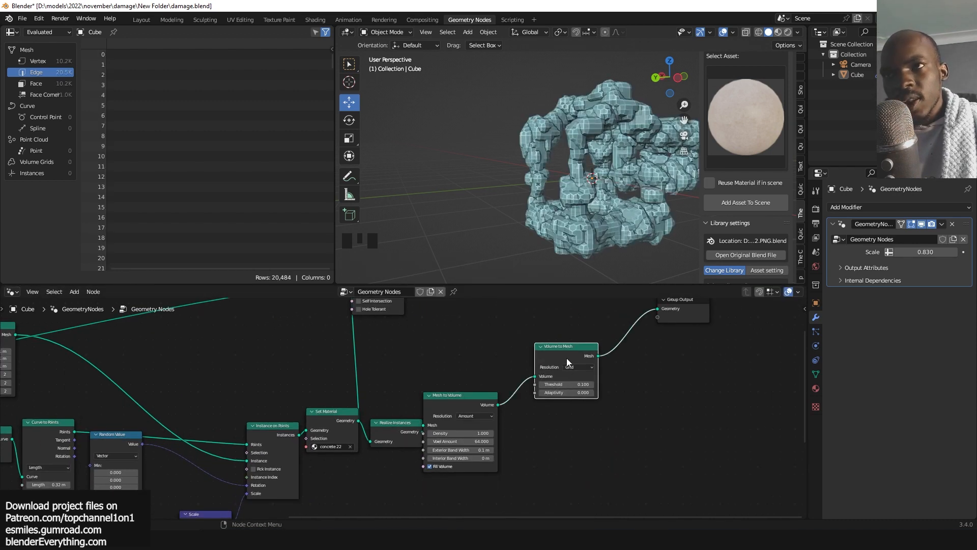
Move the Group Output node further aside from Volume to Mesh.
scroll(580, 221, "up", 3)
key("grave")
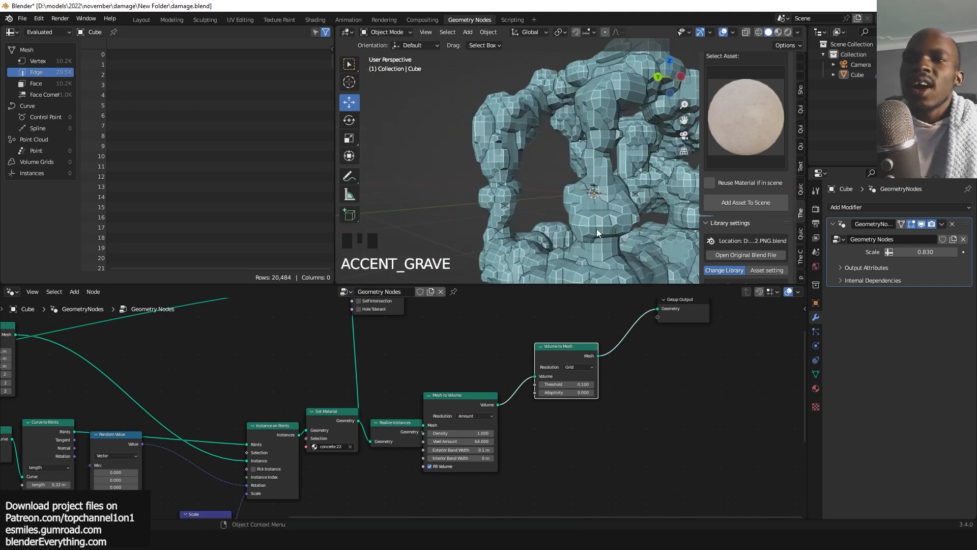
scroll(588, 373, "up", 1)
scroll(588, 373, "down", 3)
left_click(657, 320)
left_click_drag(656, 320, 617, 347)
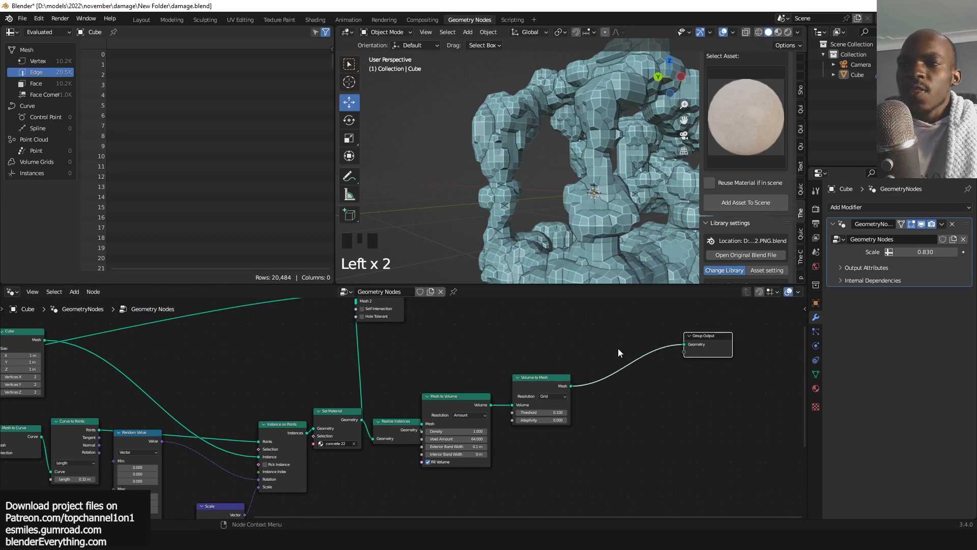
Connect the Volume to Mesh output into the Mesh Boolean's Mesh 2 input and preview the boolean result.
middle_click_drag(618, 347, 374, 348)
left_click(374, 348)
scroll(552, 417, "up", 8)
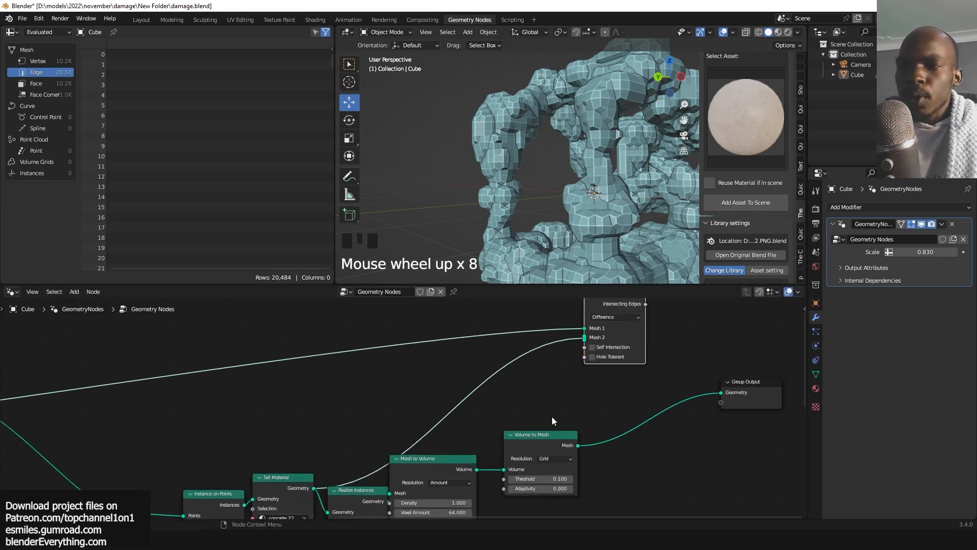
middle_click_drag(551, 416, 451, 364)
scroll(461, 431, "down", 5)
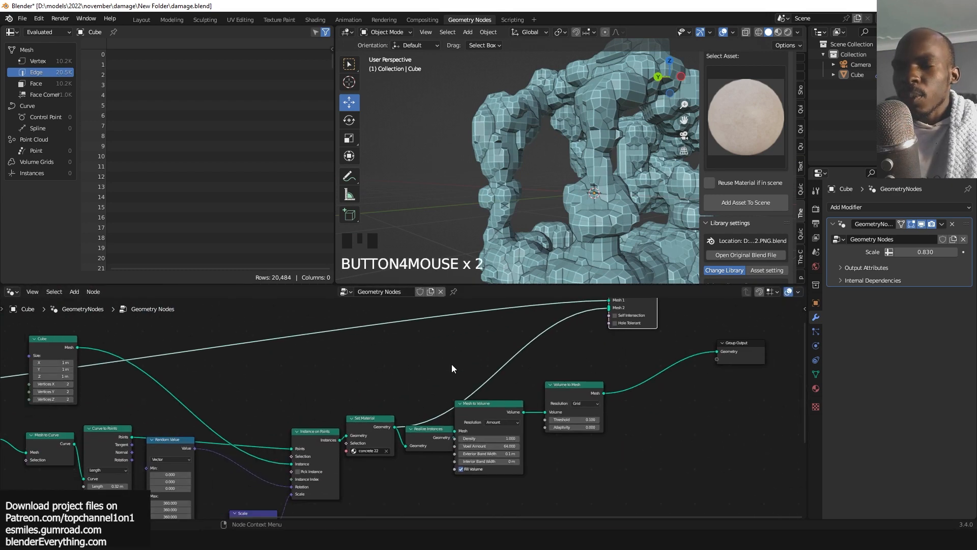
middle_click_drag(586, 386, 574, 417)
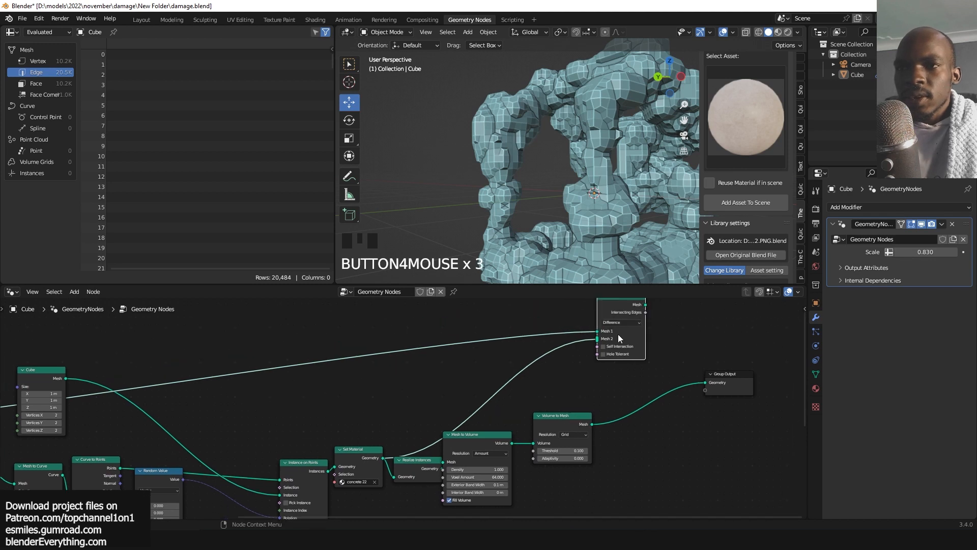
left_click_drag(592, 423, 602, 390)
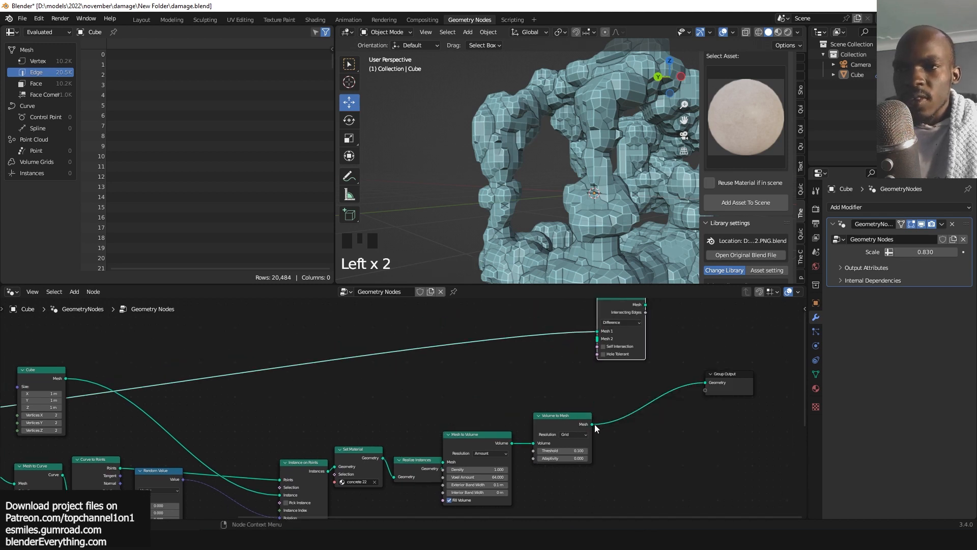
left_click_drag(592, 424, 596, 339)
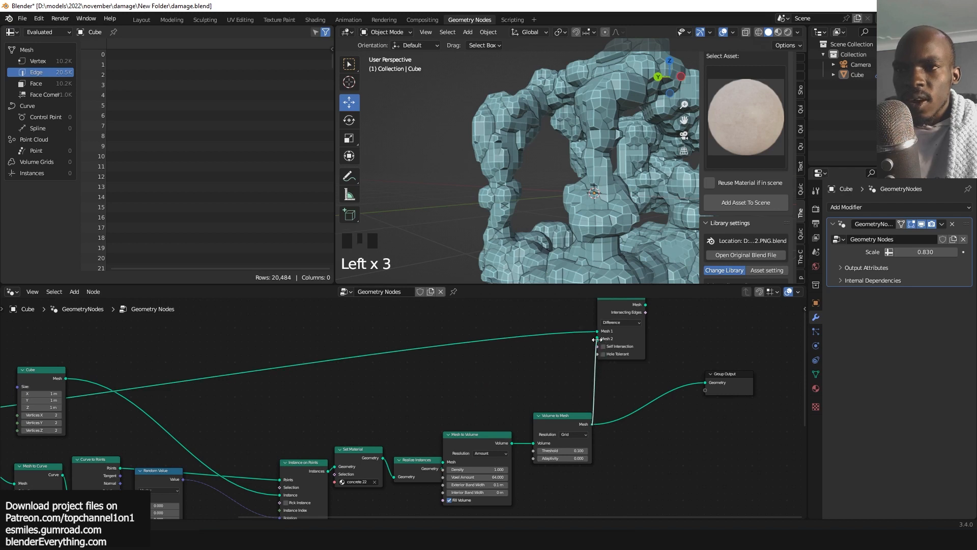
left_click(624, 307, "alt+shift")
Switch the viewport to Material Preview shading.
key("grave")
right_click(605, 145)
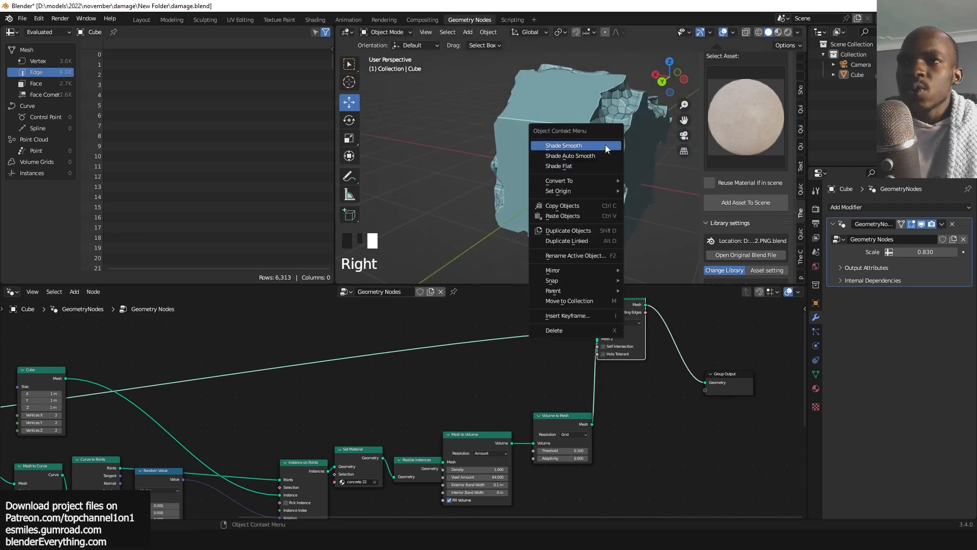
left_click(777, 31)
key("grave")
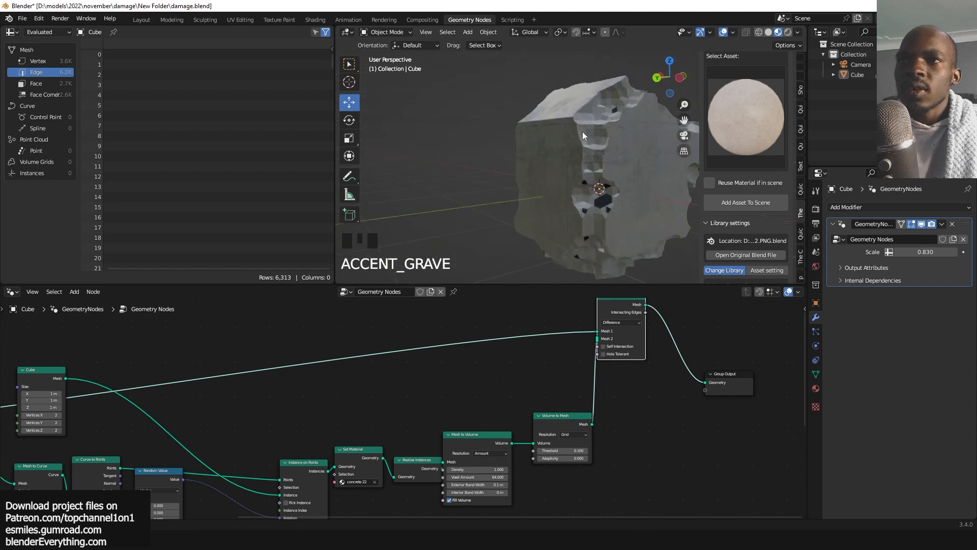
key("grave")
Move the Set Material node onto the link between Volume to Mesh and Group Output.
scroll(530, 407, "up", 4)
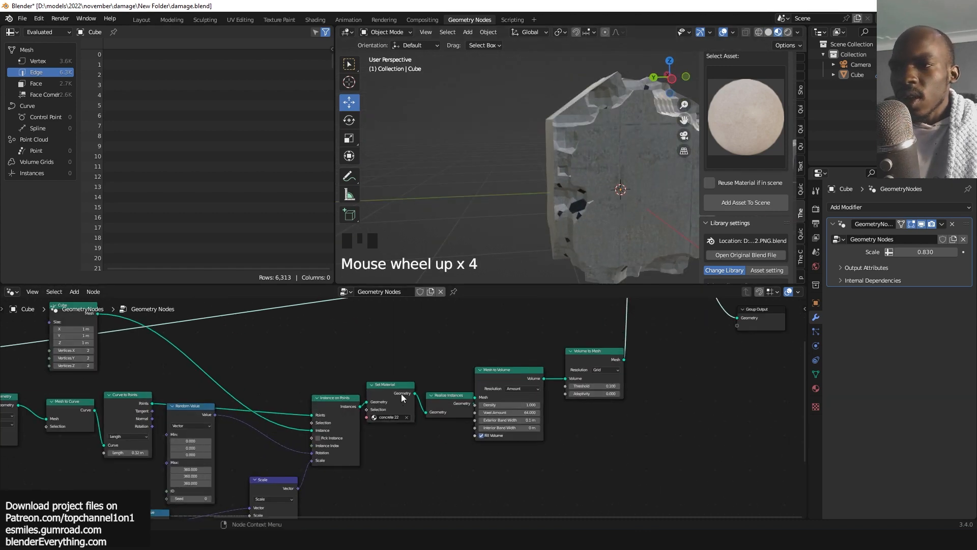
left_click(387, 388)
left_click_drag(387, 386, 740, 365, "alt")
Orbit and zoom the viewport to inspect the concrete-textured damaged block.
key("grave")
key("grave")
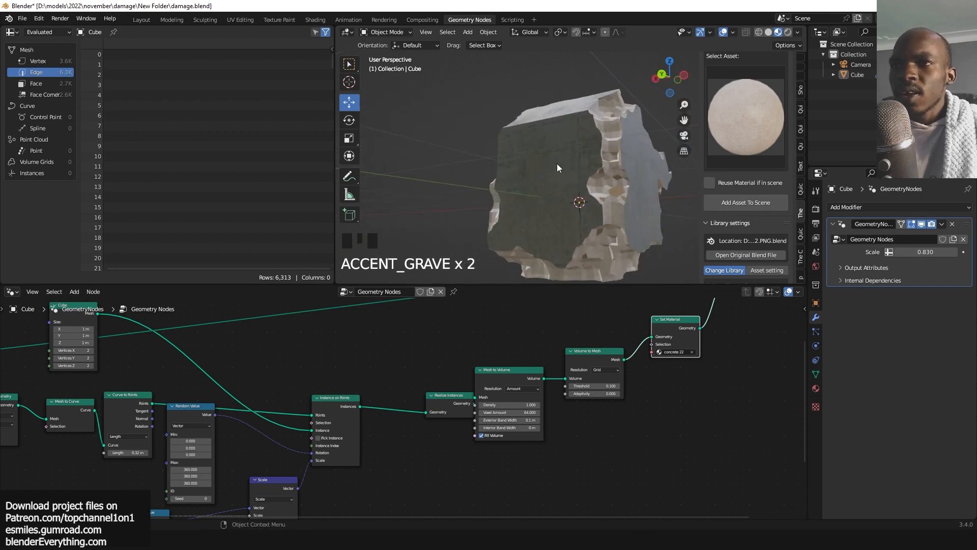
key("grave")
key("grave")
key("grave")
scroll(585, 178, "down", 2)
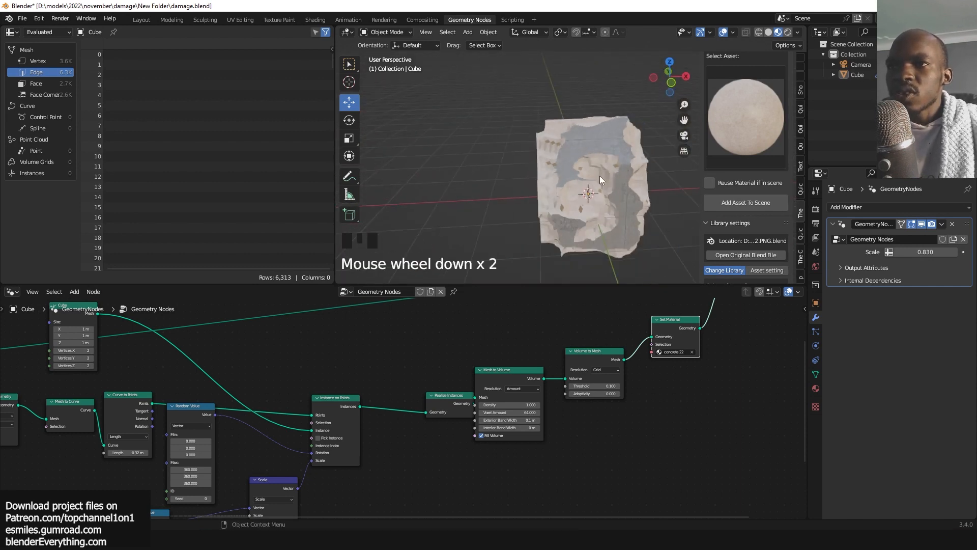
key("grave")
key("grave")
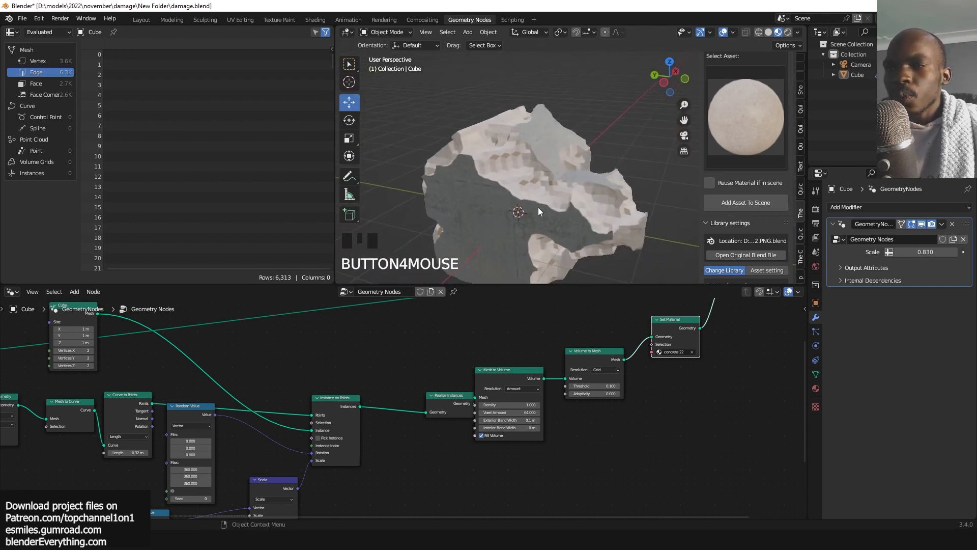
key("grave")
middle_click_drag(453, 445, 412, 412)
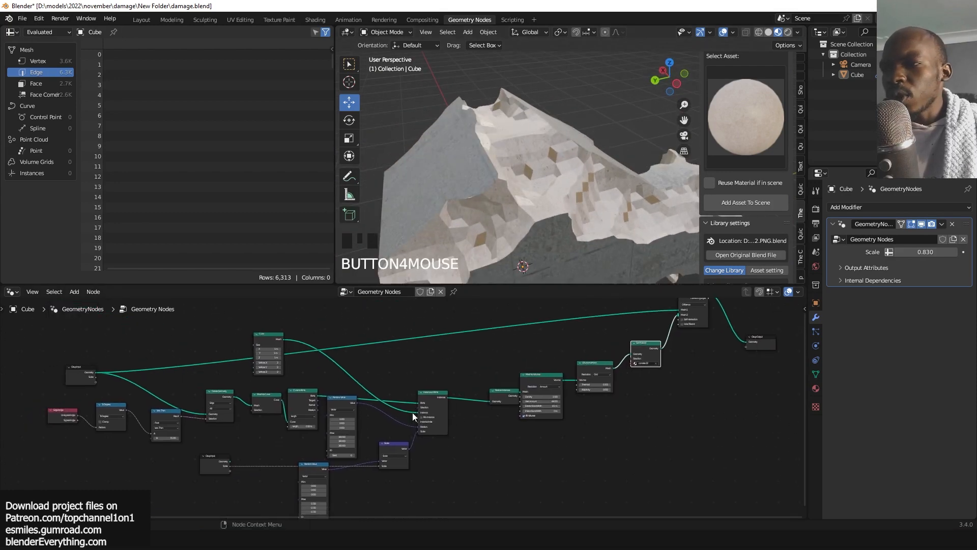
Preview the Instance on Points output in the viewport.
scroll(412, 413, "up", 2)
middle_click_drag(215, 409, 201, 403)
left_click(527, 391, "ctrl+shift")
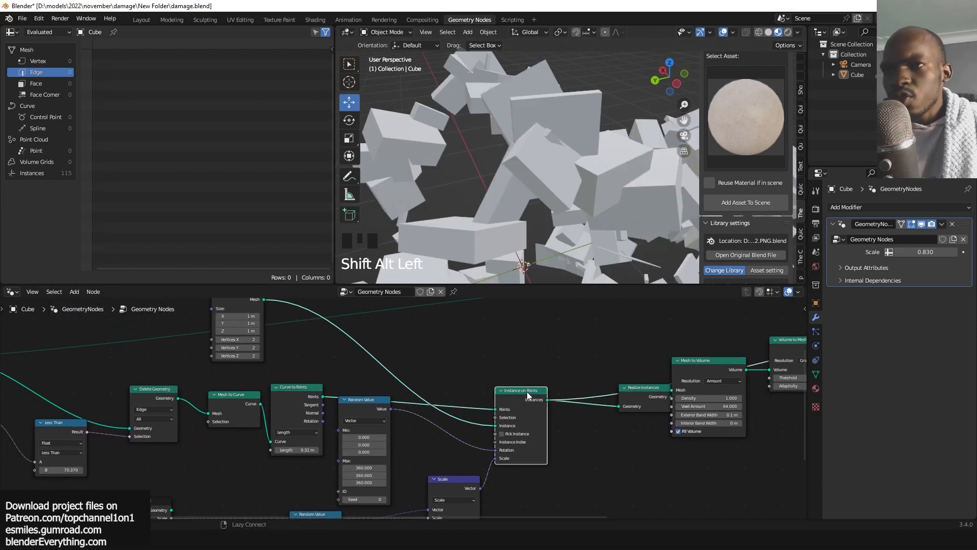
Rearrange the Random Value, Scale and Group Input nodes below Instance on Points.
scroll(553, 187, "down", 2)
key("grave")
middle_click_drag(491, 445, 548, 365)
left_click_drag(362, 434, 516, 411)
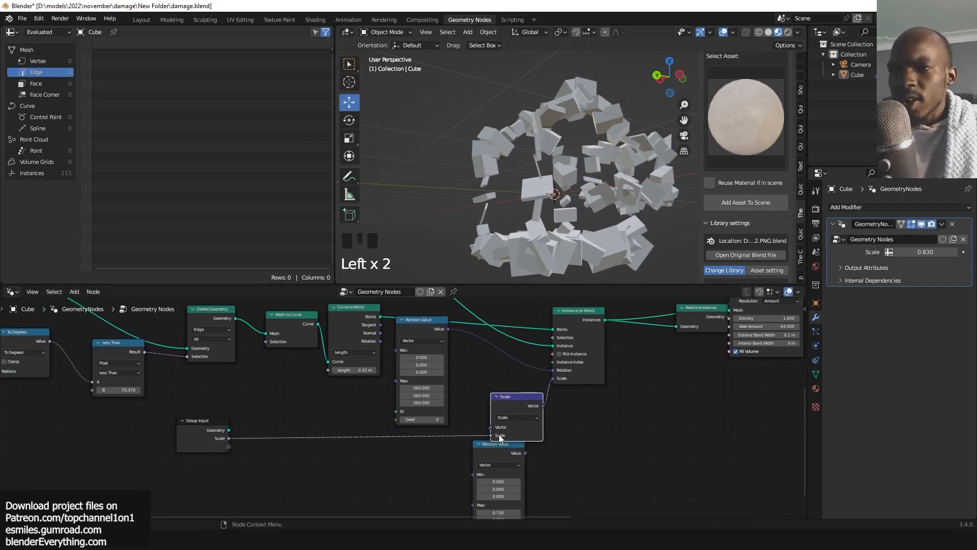
left_click_drag(480, 449, 484, 451)
left_click_drag(422, 334, 516, 495)
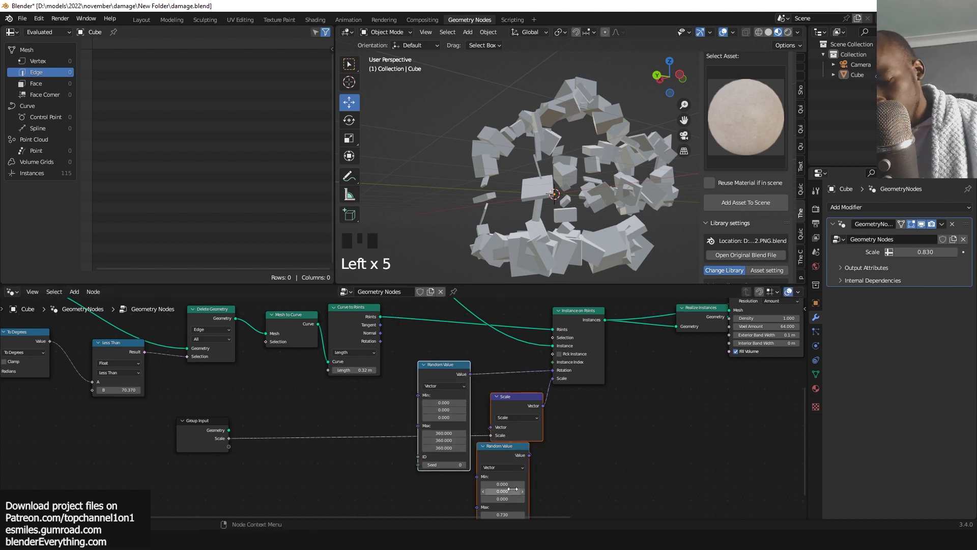
key("m")
key("m")
left_click_drag(199, 429, 215, 429)
key("m")
key("m")
key("m")
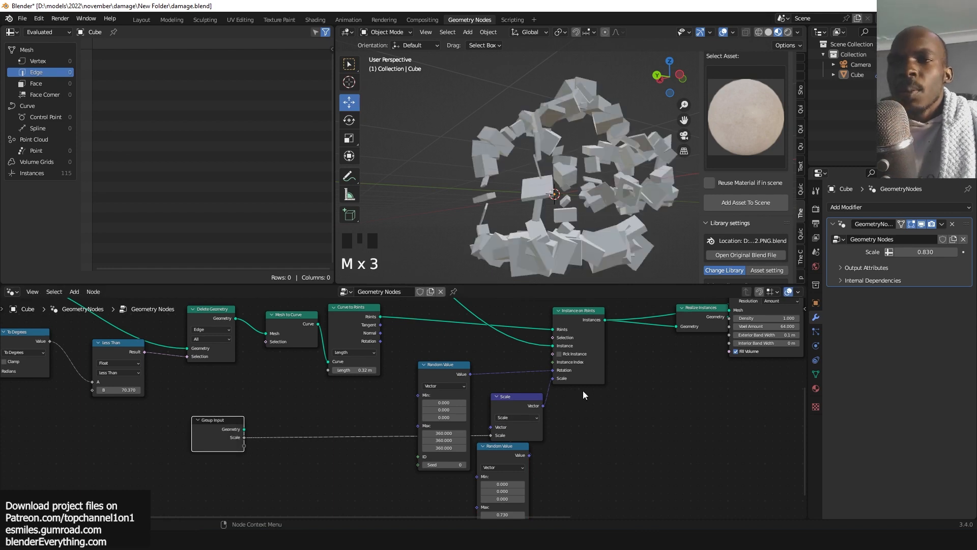
Disconnect the Rotation and Scale inputs of the Instance on Points node.
scroll(590, 428, "up", 5)
middle_click_drag(591, 428, 523, 422)
left_click(518, 396)
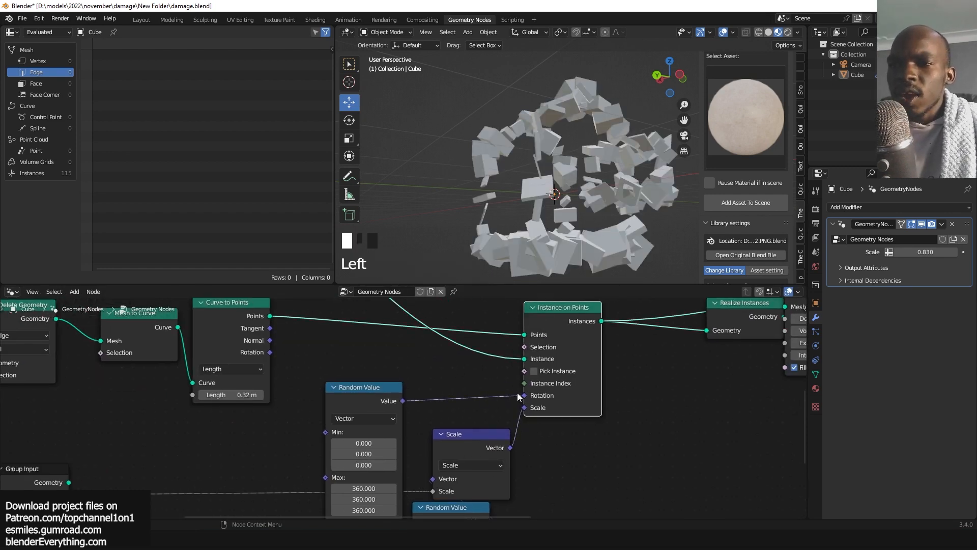
left_click_drag(518, 396, 536, 406)
left_click_drag(530, 443, 514, 387)
key("grave")
key("grave")
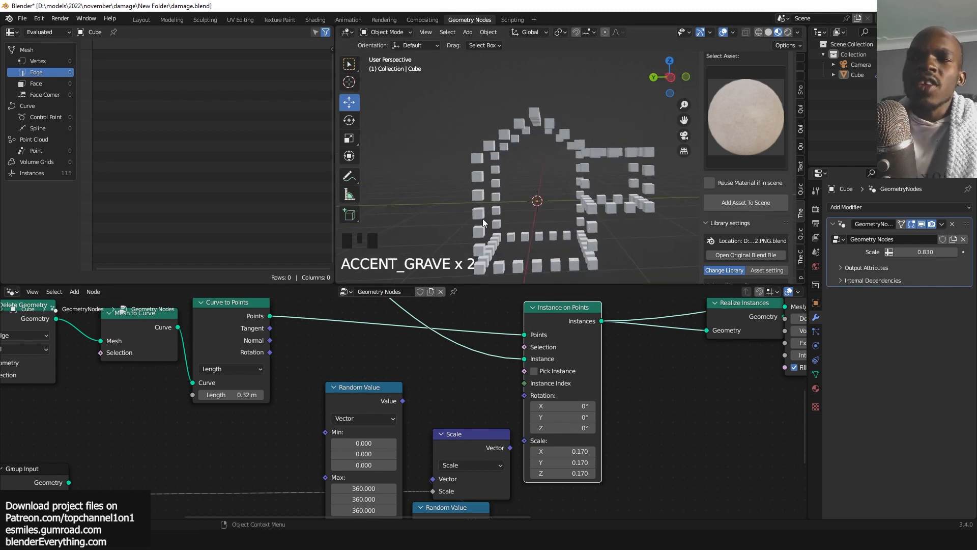
key("grave")
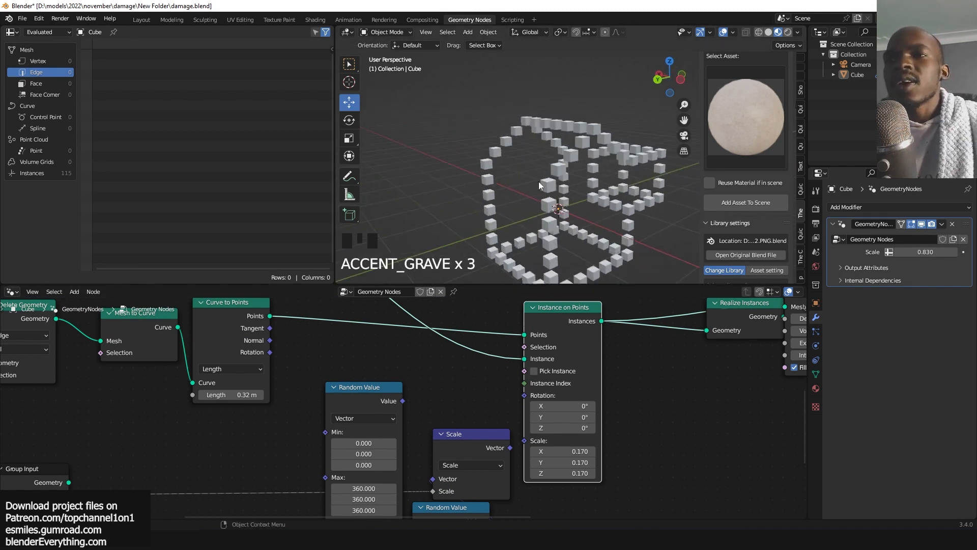
middle_click_drag(525, 365, 536, 349)
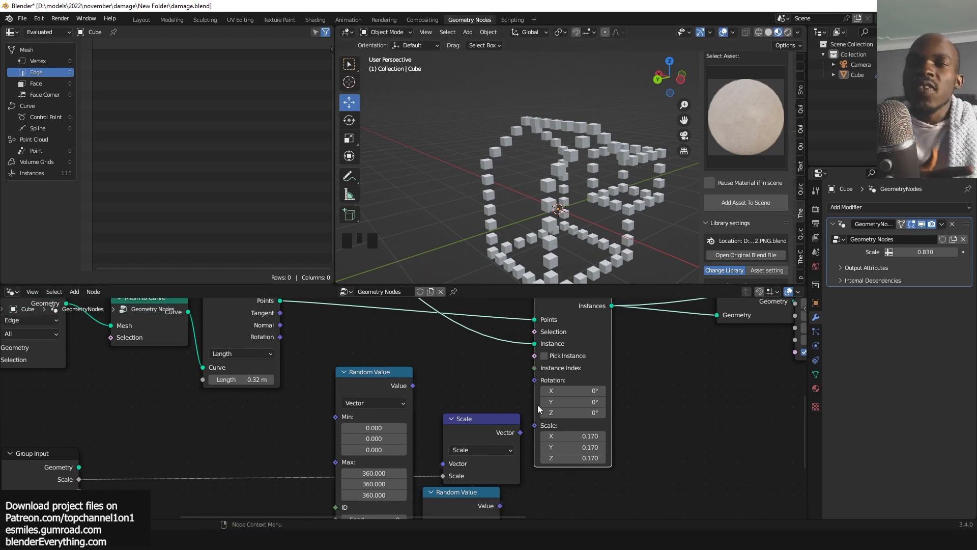
middle_click_drag(546, 281, 555, 243, "shift")
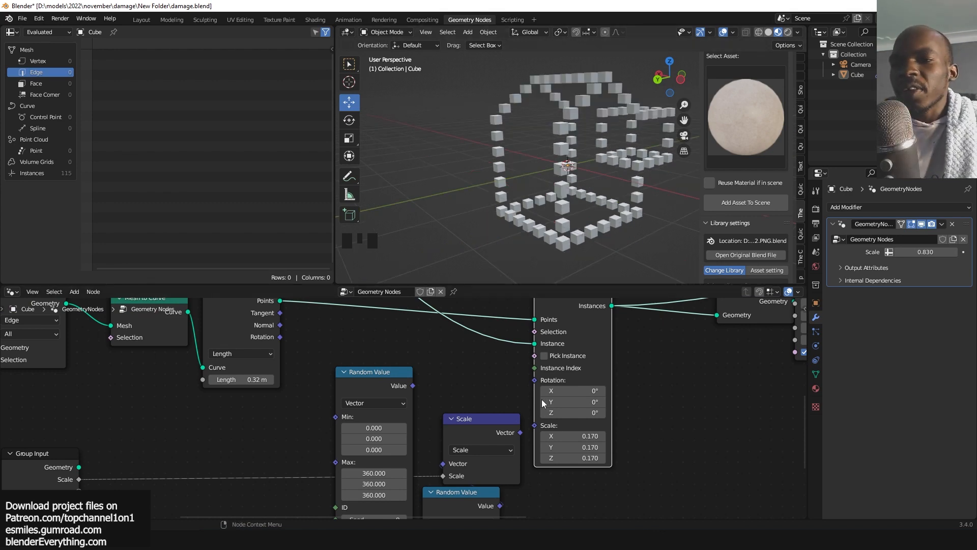
Add a Random Value node above the Instance on Points node.
scroll(442, 371, "down", 5)
key("shift+a")
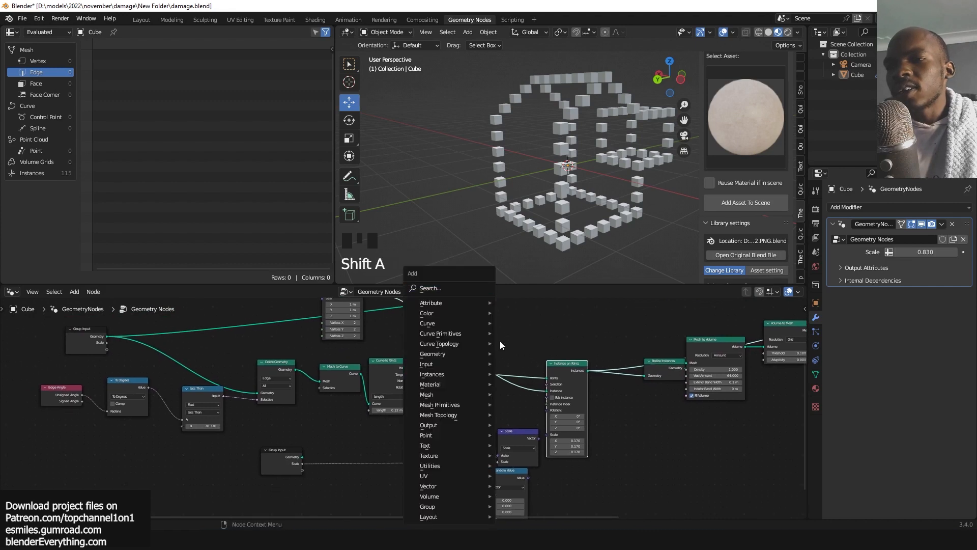
left_click(456, 289)
type("t")
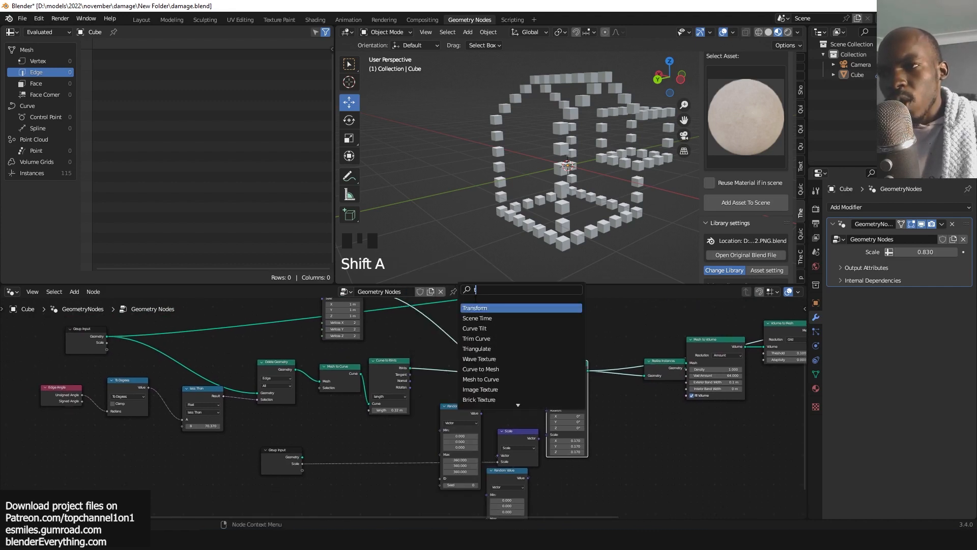
type("arandom")
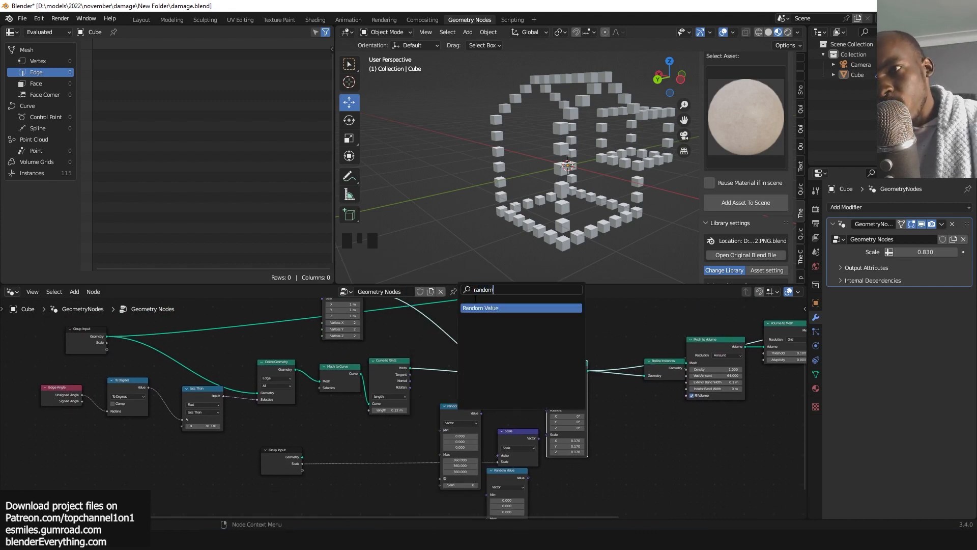
left_click(501, 307)
left_click(529, 326)
scroll(438, 350, "up", 3)
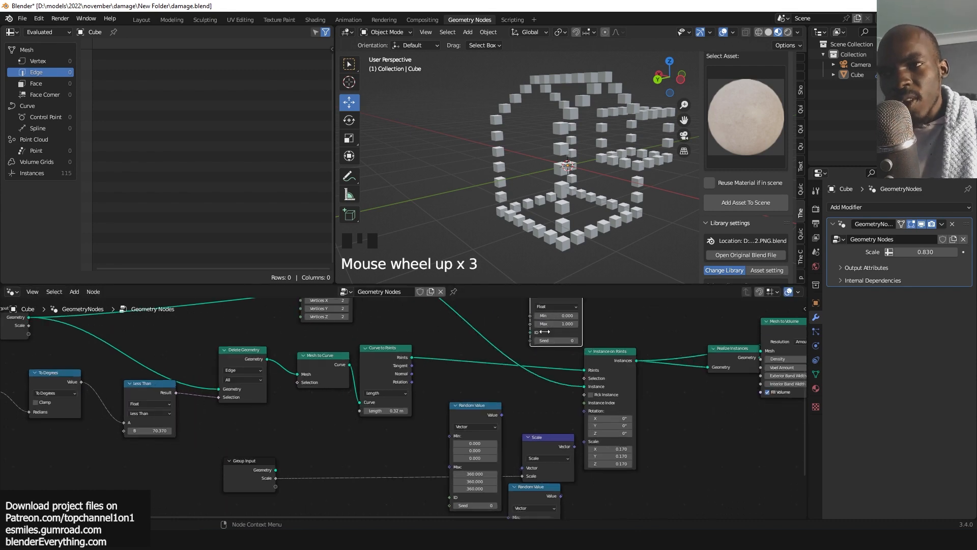
Set the new Random Value node to Boolean and connect its Value to the Instance on Points Selection.
left_click(588, 312)
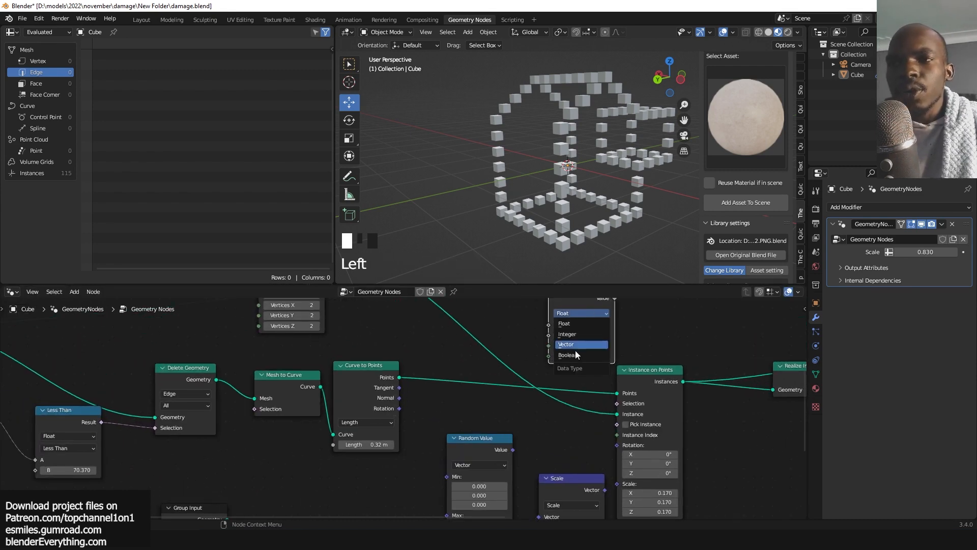
left_click(576, 355)
middle_click_drag(580, 320, 576, 344)
left_click_drag(567, 328, 543, 327)
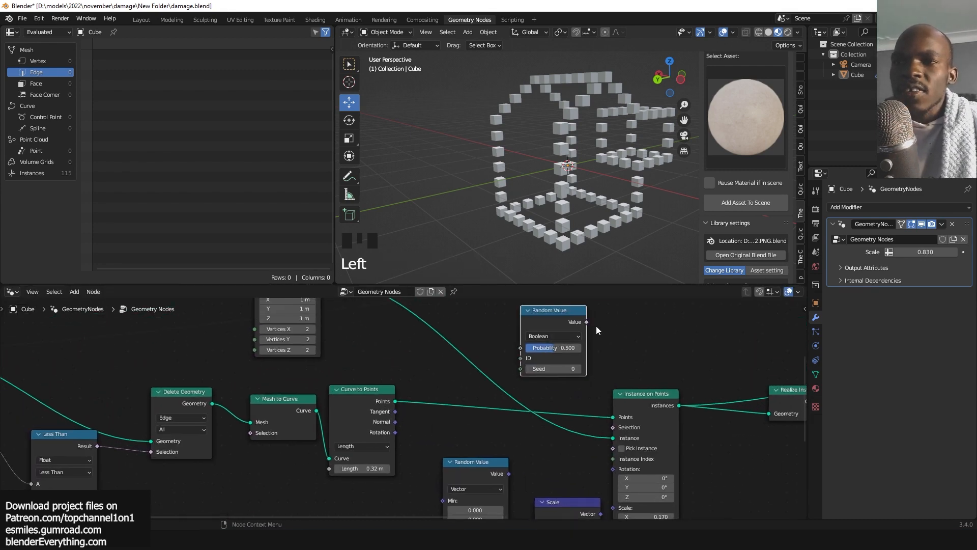
left_click_drag(606, 419, 614, 428)
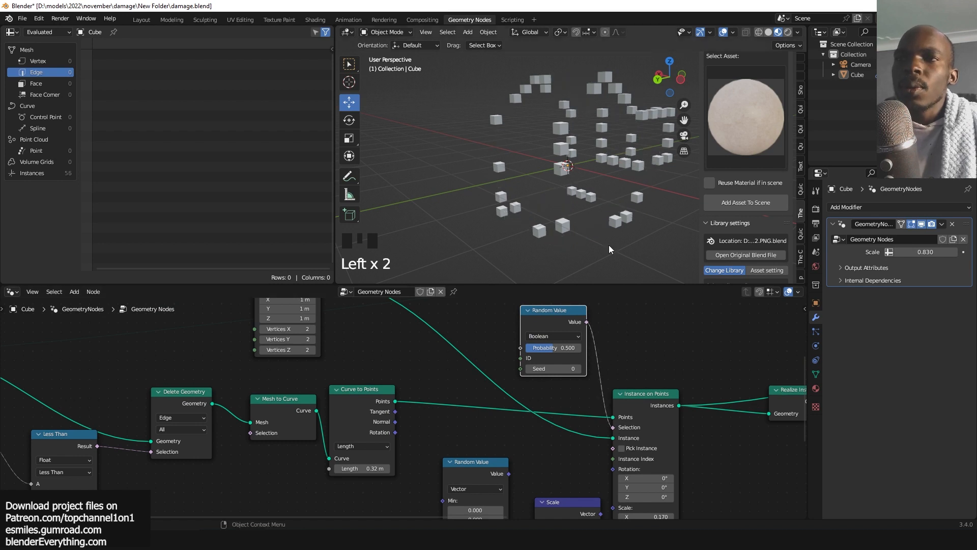
Connect the Random Value Probability to the Group Input as a new group input.
left_click_drag(551, 347, 474, 387)
scroll(519, 343, "down", 3)
left_click_drag(355, 469, 335, 471)
left_click(335, 471)
key("n")
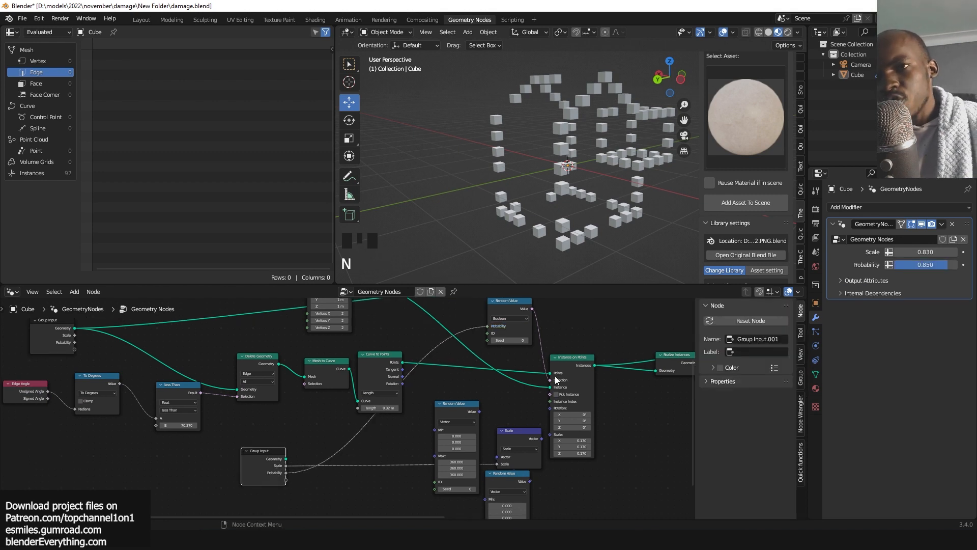
Rename the Probability group input to "damage amount".
left_click(800, 379)
double_click(740, 343)
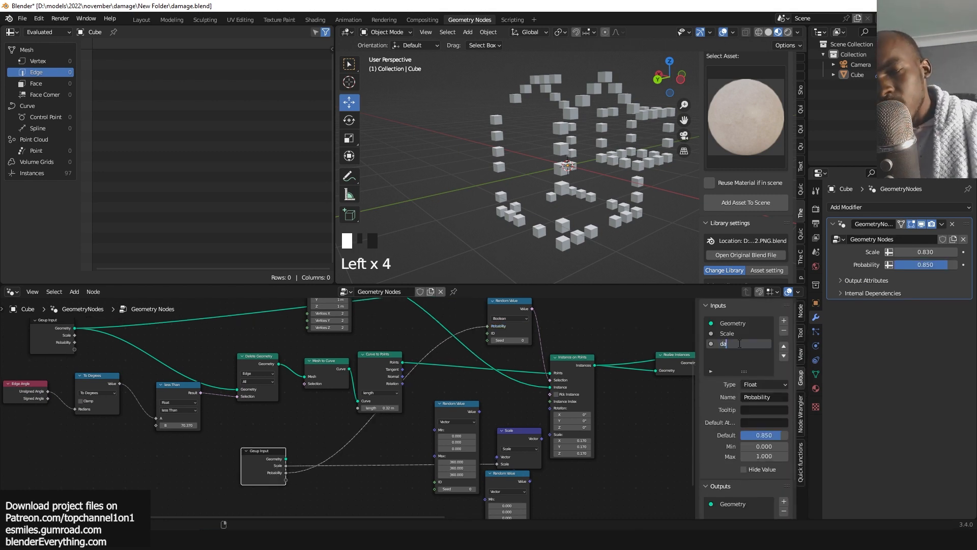
type("damagg")
key("BackSpace")
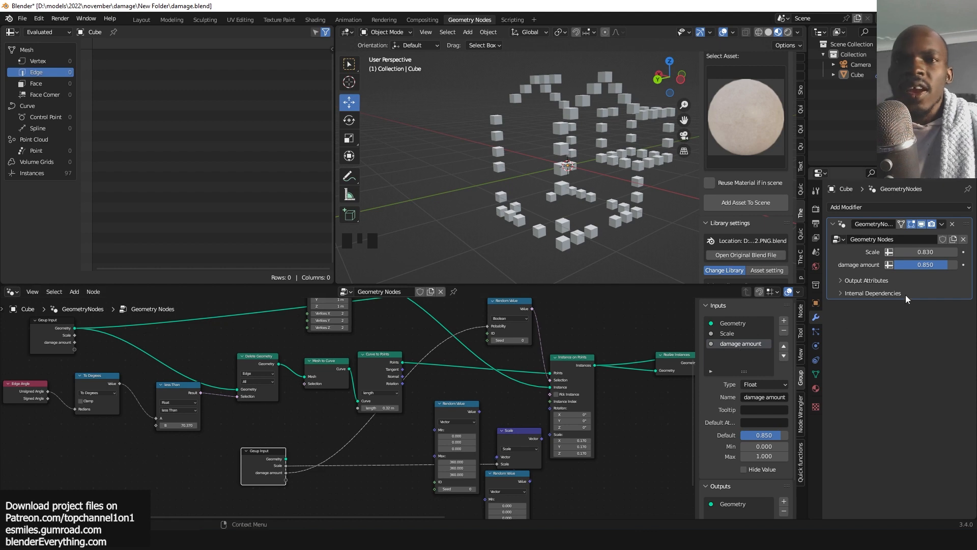
Set the modifier's damage amount to 1.000.
mouse_move(942, 265)
left_mouse_down()
mouse_move(907, 265)
mouse_move(956, 265)
left_mouse_up()
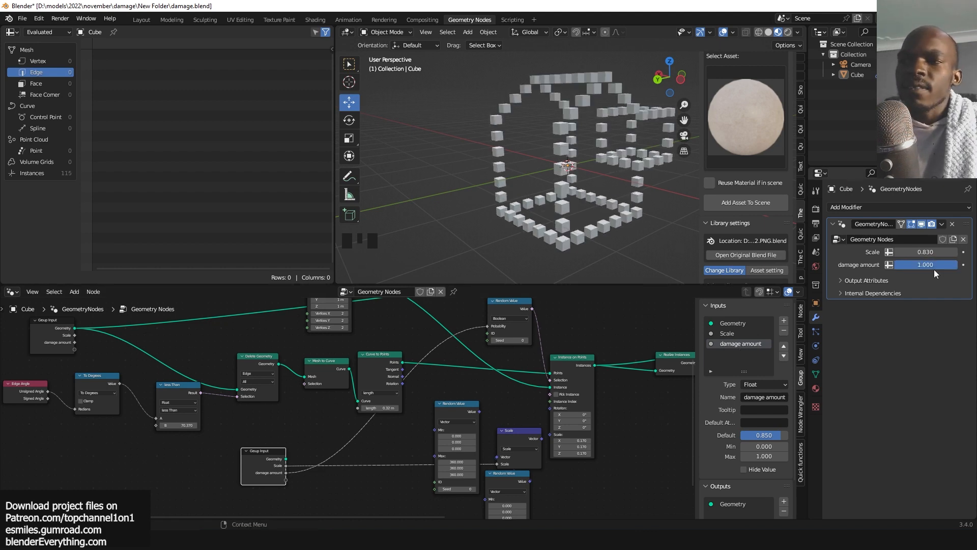
scroll(422, 400, "up", 4)
middle_click_drag(422, 400, 396, 401)
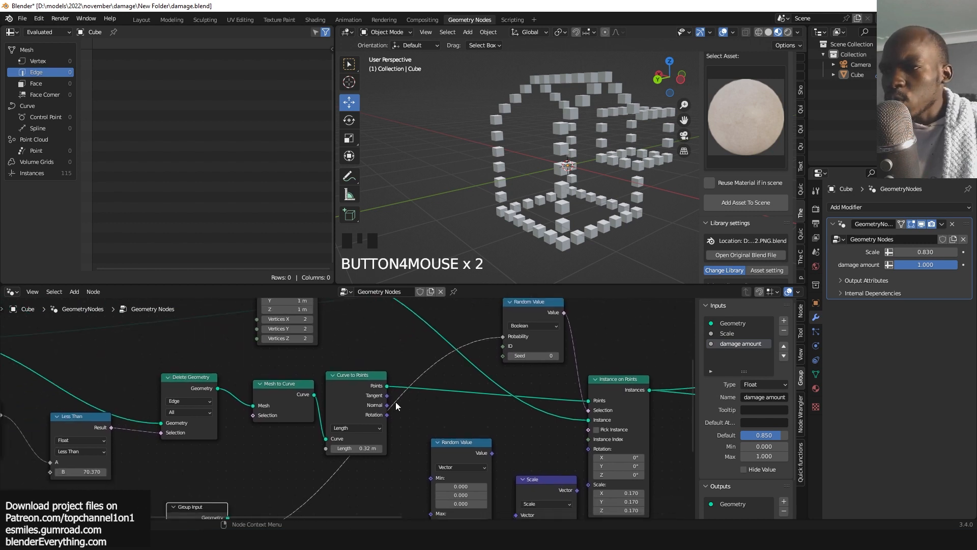
Connect the Curve to Points Length input to the Group Input, exposing it as a Length input.
middle_click_drag(359, 433, 405, 422)
mouse_move(401, 432)
left_mouse_down()
mouse_move(423, 432)
mouse_move(386, 432)
mouse_move(423, 431)
mouse_move(392, 431)
mouse_move(407, 432)
left_mouse_up()
middle_click_drag(373, 424, 484, 344)
left_click_drag(478, 352, 446, 391)
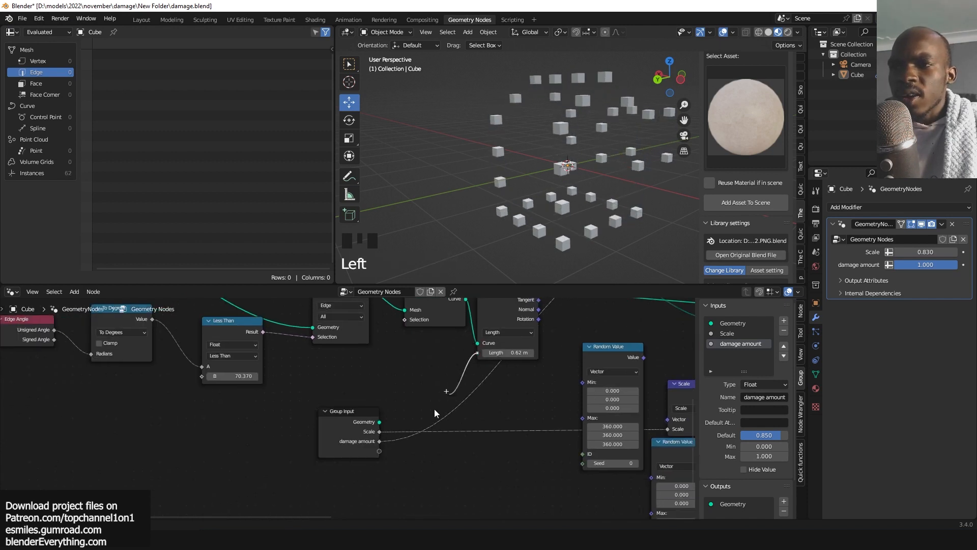
left_click_drag(379, 450, 379, 451)
middle_click_drag(374, 451, 290, 497)
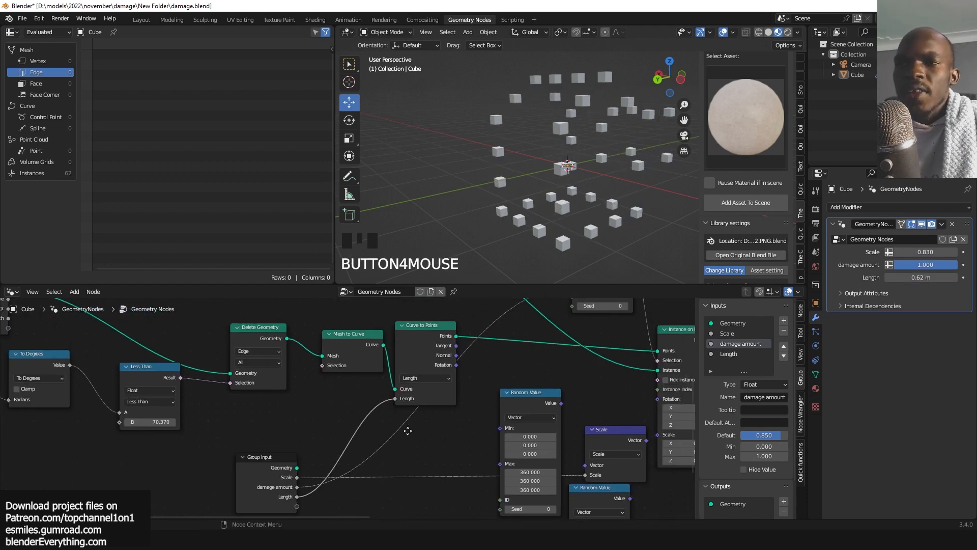
Set the modifier's Length to 0.51 m.
mouse_move(936, 277)
left_mouse_down()
mouse_move(920, 277)
mouse_move(931, 278)
left_mouse_up()
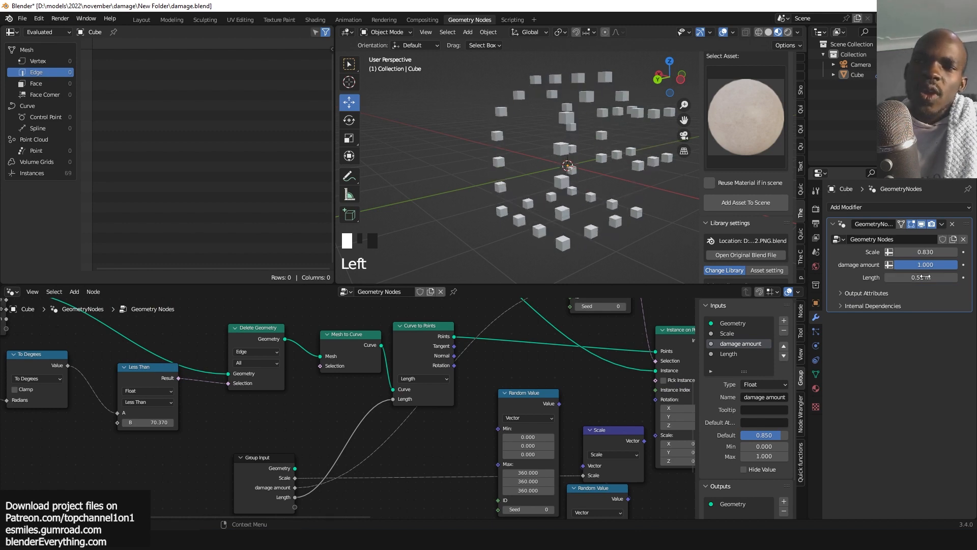
scroll(545, 387, "down", 3)
scroll(539, 359, "down", 1)
scroll(534, 366, "up", 7)
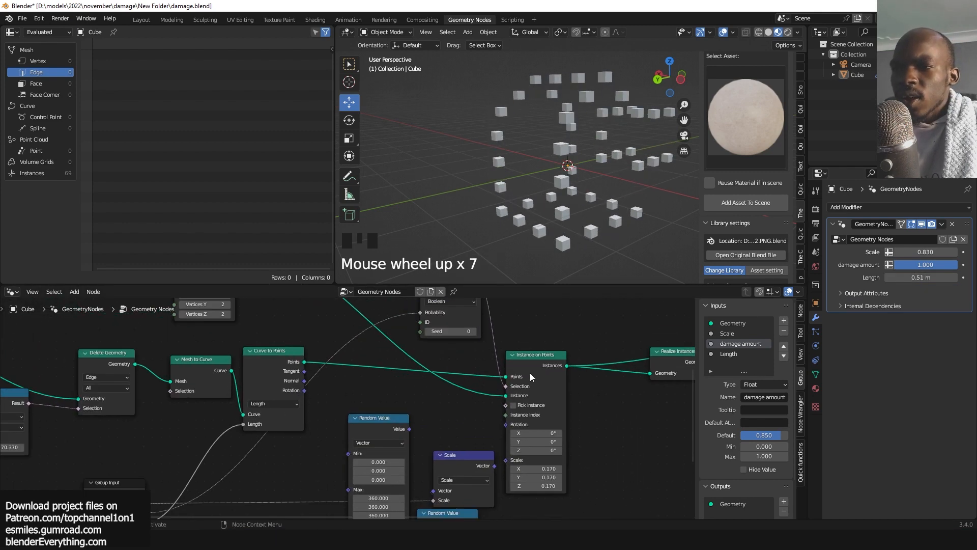
Reconnect the random rotation and Scale outputs to the Instance on Points Rotation and Scale inputs.
left_click_drag(406, 427, 505, 424)
left_click_drag(494, 465, 503, 436)
scroll(629, 352, "down", 4)
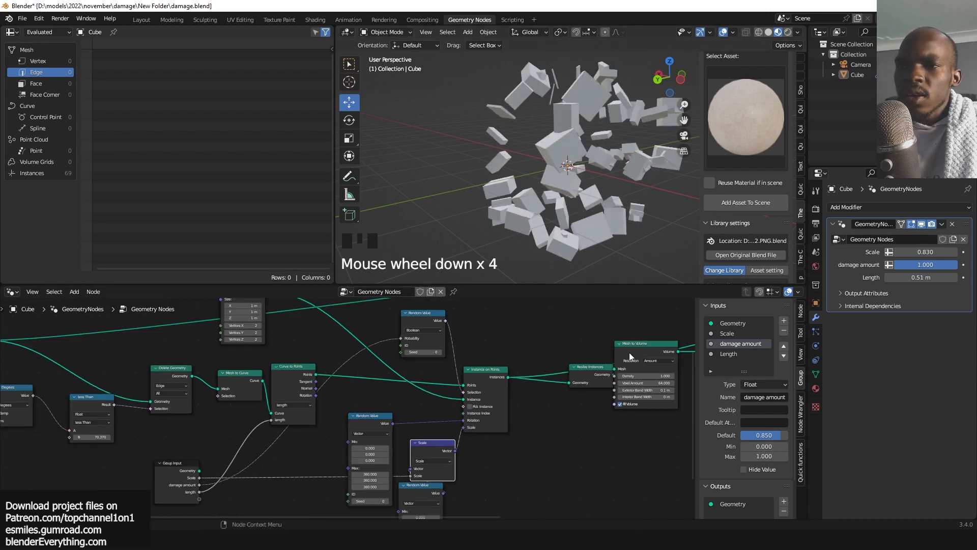
Preview the Mesh Boolean result of the node tree in the viewport.
middle_click_drag(567, 336, 475, 395)
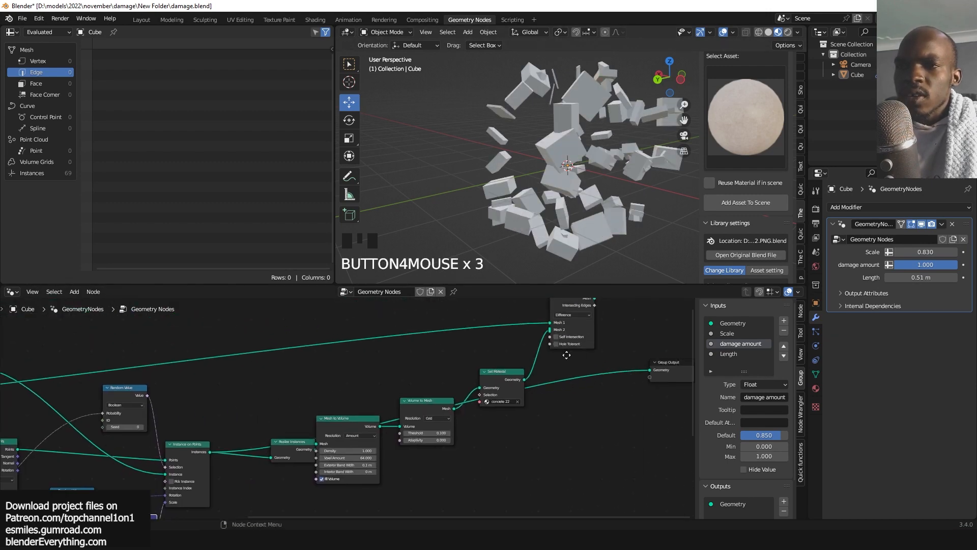
middle_click_drag(566, 355, 519, 387)
left_click(536, 337, "alt+shift")
key("grave")
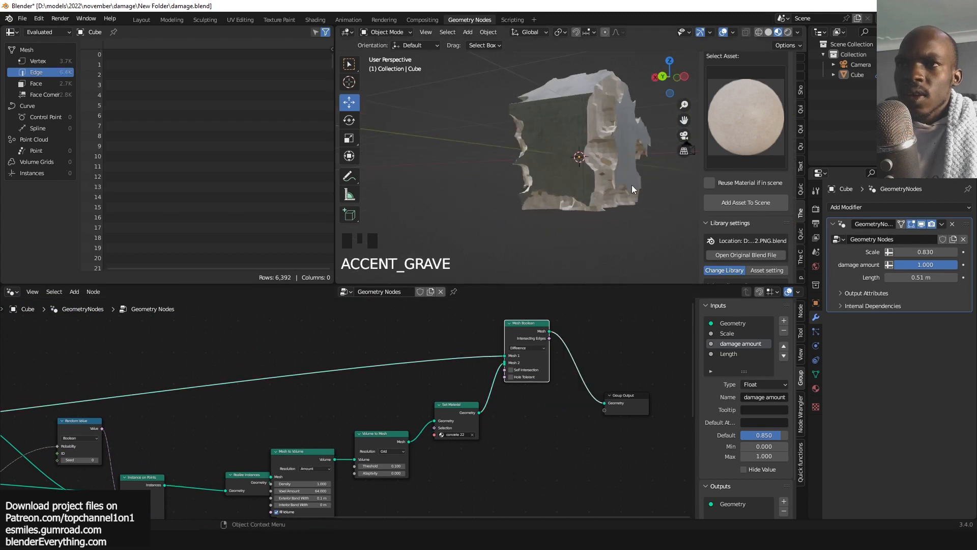
Set the modifier's damage amount to 0.825.
key("grave")
scroll(624, 222, "up", 2)
mouse_move(940, 268)
left_mouse_down()
mouse_move(898, 268)
mouse_move(947, 265)
left_mouse_up()
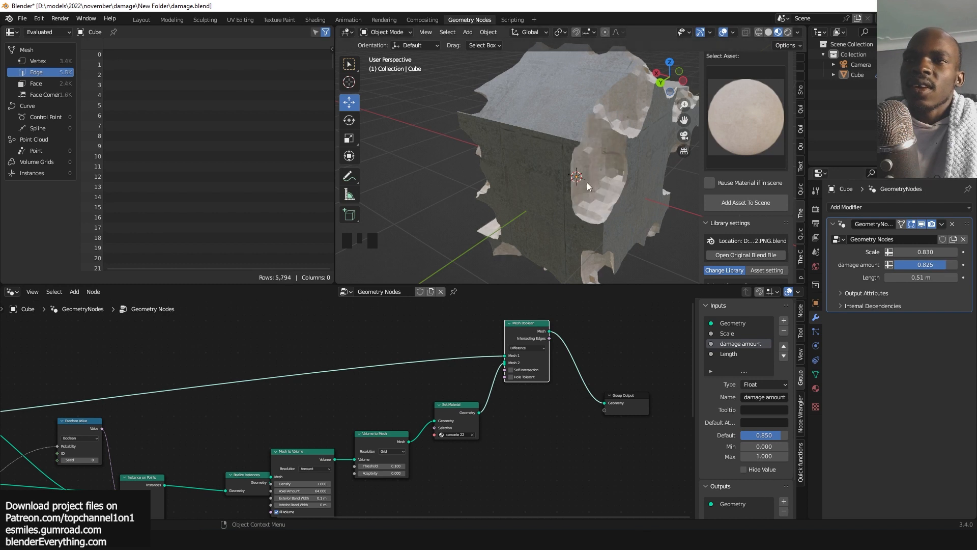
Set the modifier's Scale to 0.078.
key("grave")
middle_click_drag(413, 158, 541, 176)
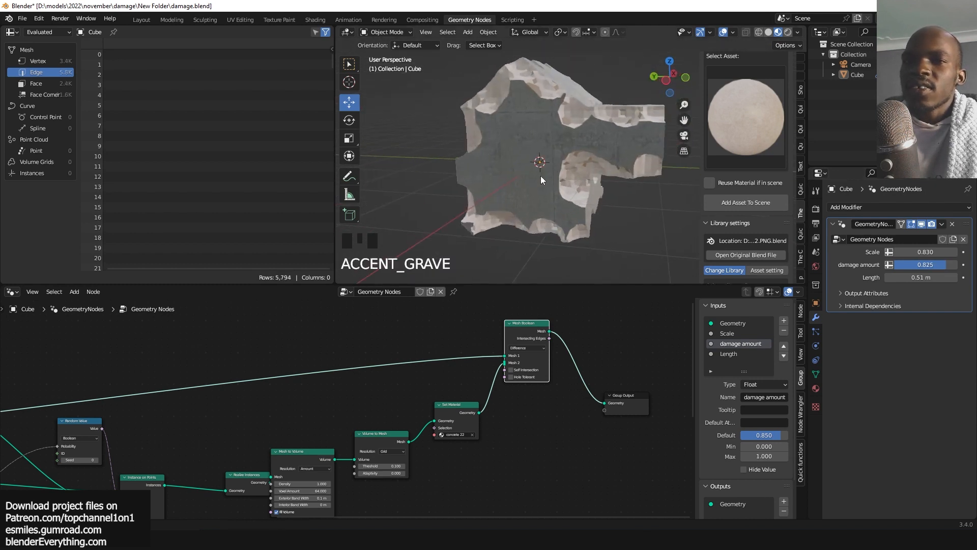
left_click_drag(921, 253, 771, 253)
key("grave")
middle_click_drag(496, 157, 579, 169)
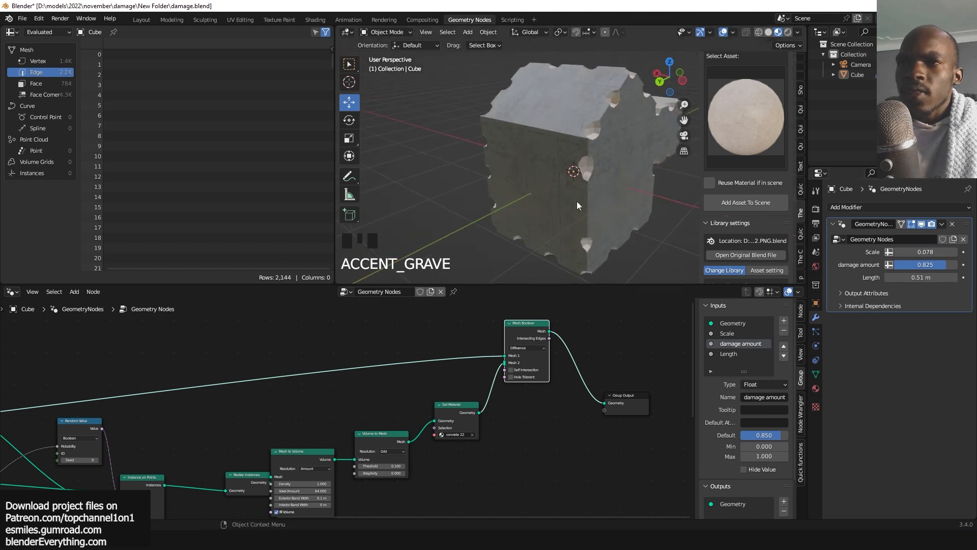
Set the modifier's Length to 0.08 m and Scale to 0.010.
scroll(560, 176, "up", 3)
scroll(561, 189, "down", 2)
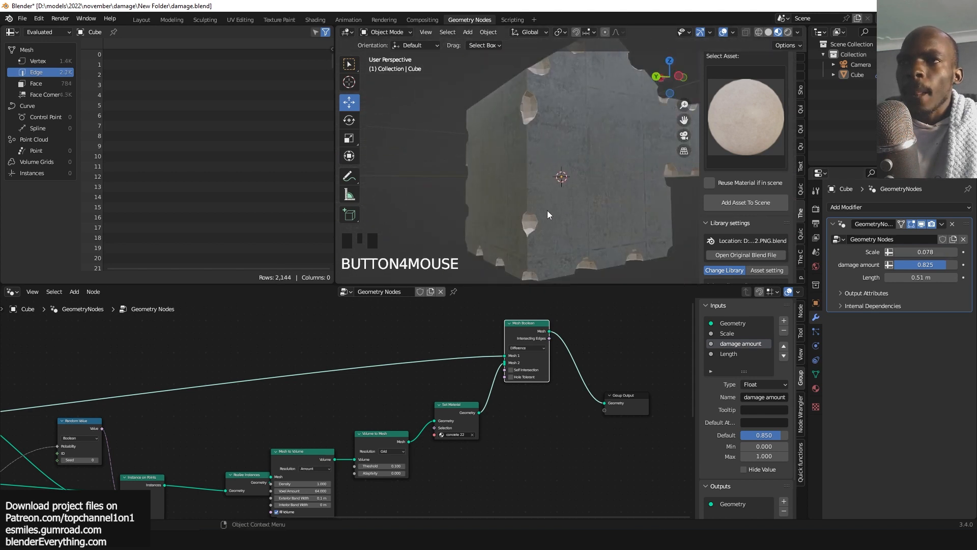
key("grave")
scroll(351, 403, "down", 2)
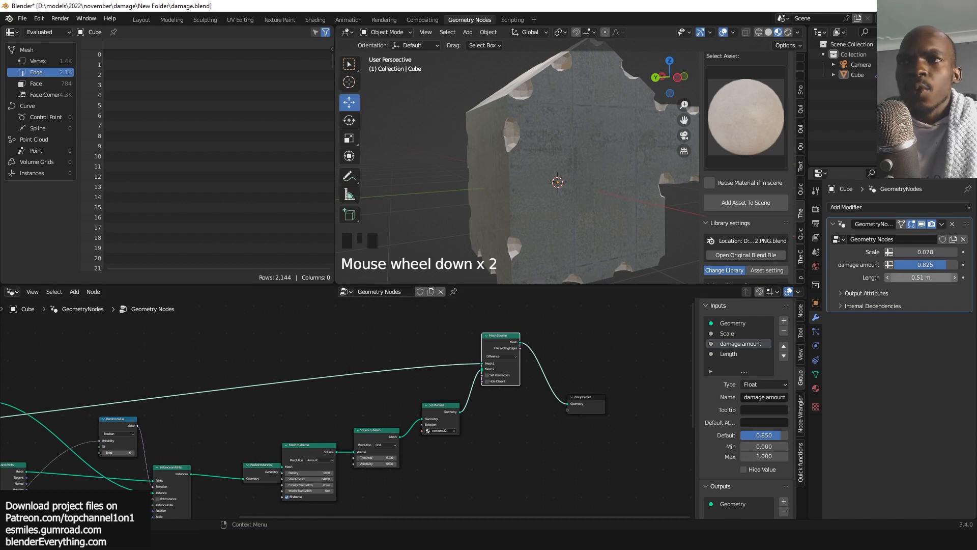
mouse_move(922, 278)
left_mouse_down()
mouse_move(930, 278)
mouse_move(868, 278)
mouse_move(929, 278)
mouse_move(915, 278)
left_mouse_up()
middle_click_drag(577, 192, 600, 218)
left_click_drag(932, 251, 916, 252, "shift")
middle_click_drag(642, 203, 601, 123)
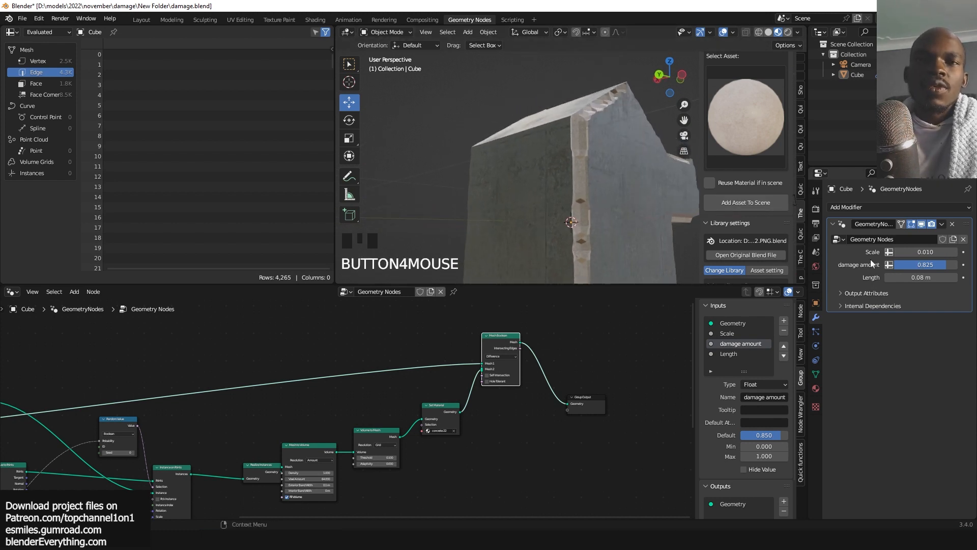
Adjust the Mesh to Volume Voxel Amount to 64.140.
scroll(496, 381, "down", 6)
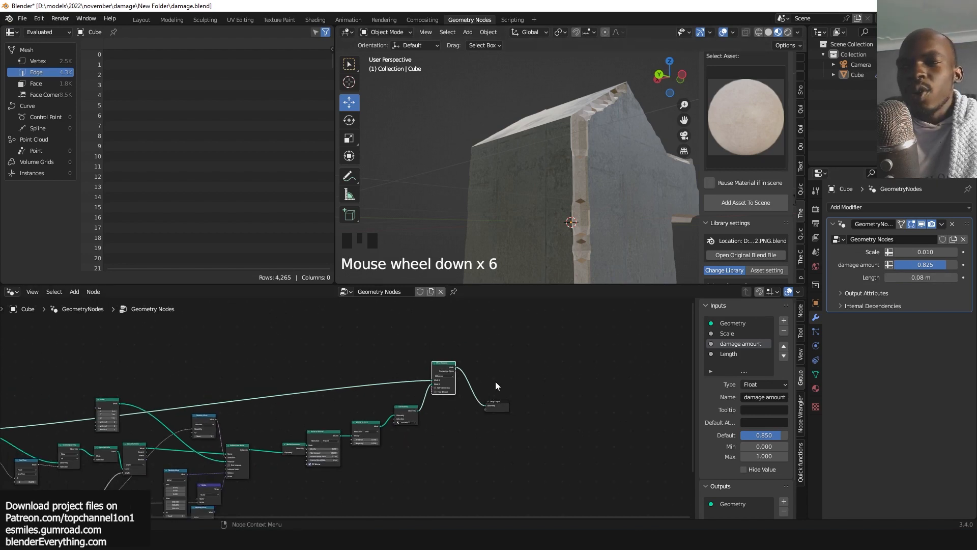
scroll(508, 382, "up", 6)
scroll(507, 382, "up", 5)
middle_click_drag(323, 425, 443, 386)
left_click_drag(336, 437, 300, 433)
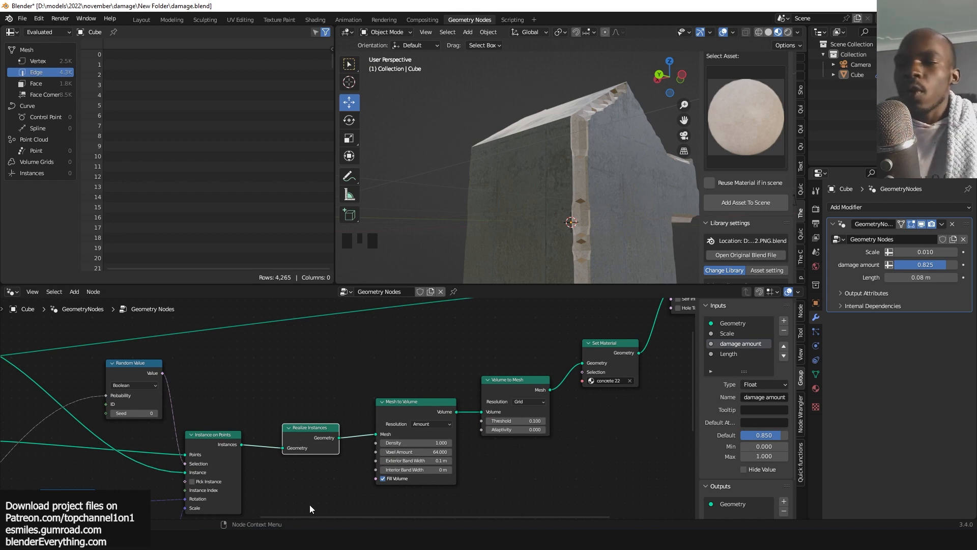
scroll(451, 447, "up", 5)
scroll(443, 453, "up", 2)
scroll(444, 453, "up", 1)
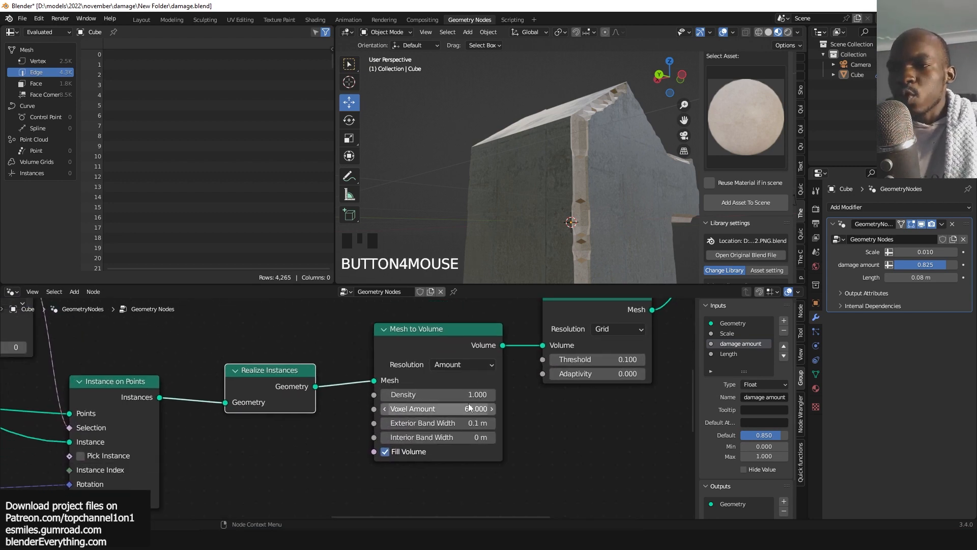
scroll(476, 411, "up", 3)
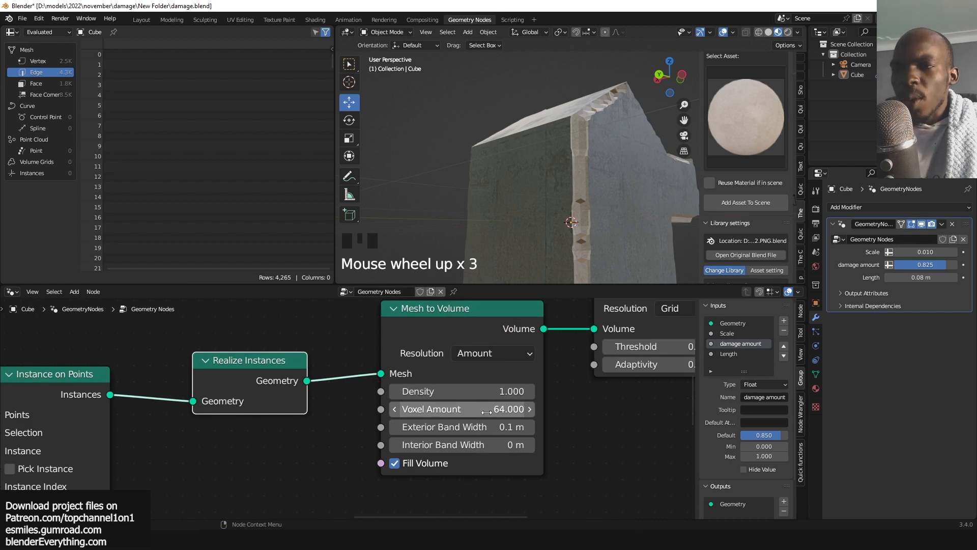
left_click(493, 413, "shift")
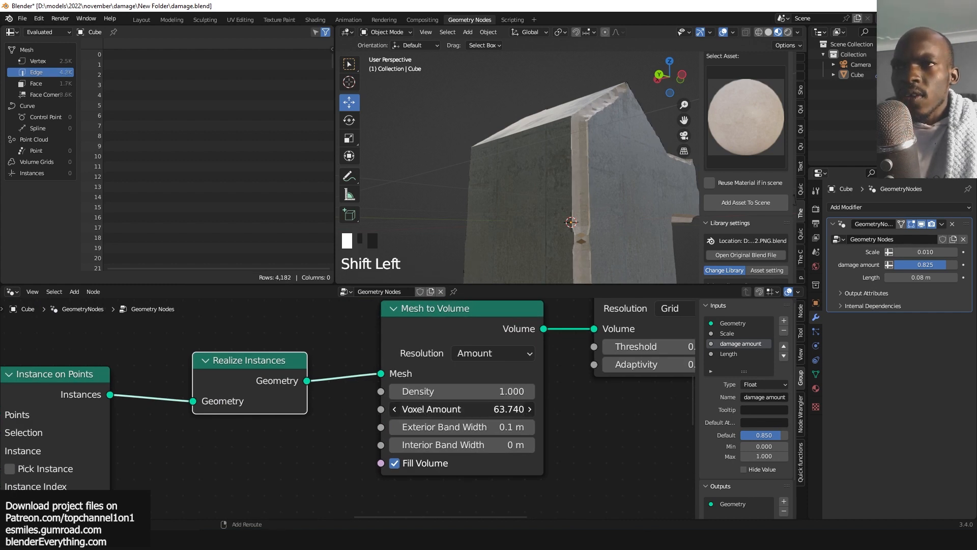
left_click_drag(494, 414, 493, 414, "shift")
scroll(458, 402, "down", 3)
scroll(484, 380, "down", 1)
Preview the Volume to Mesh output in the viewport.
left_click(453, 373, "alt+shift")
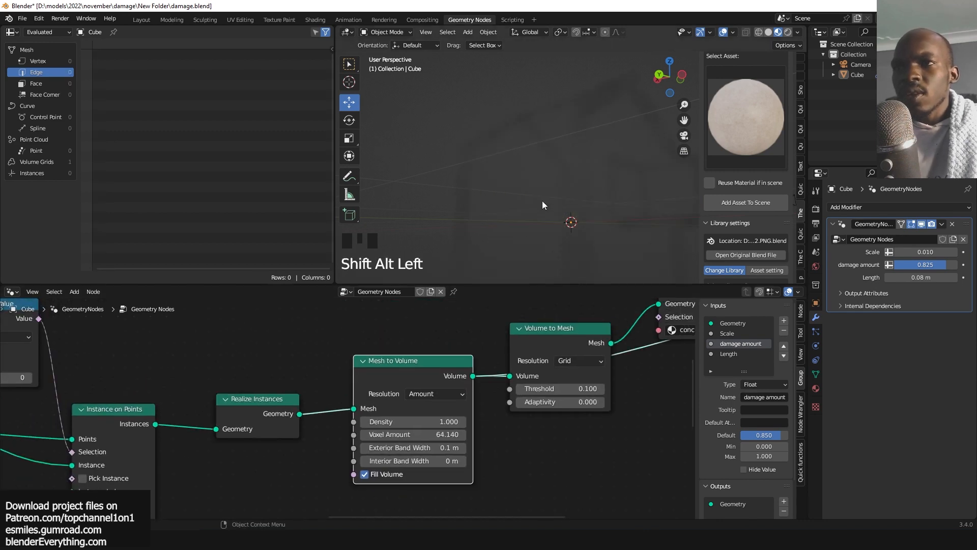
scroll(554, 235, "down", 2)
middle_click_drag(576, 325, 541, 365)
left_click(541, 365, "alt+shift")
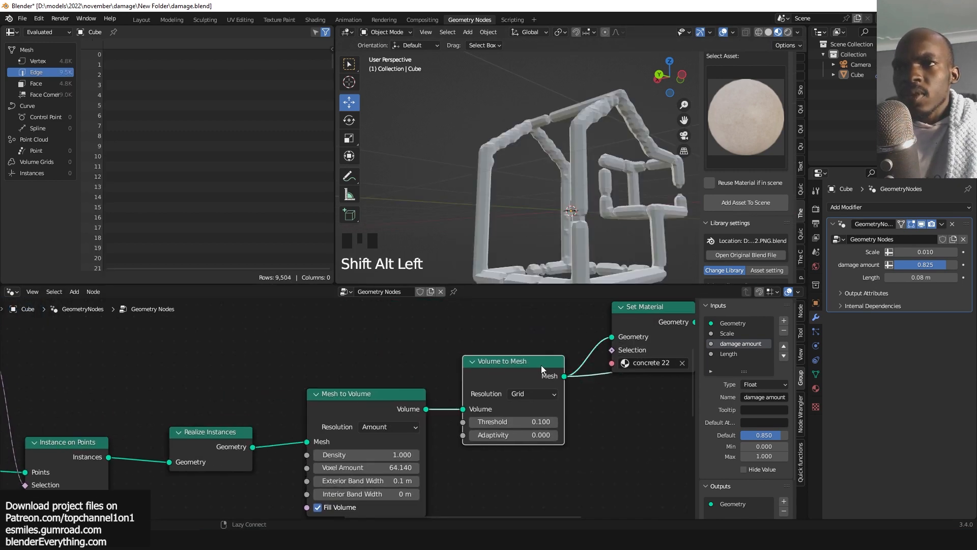
middle_click_drag(460, 411, 510, 367)
Set the Mesh to Volume Voxel Amount to 86.350 and Exterior Band Width to 0.07 m.
scroll(460, 415, "up", 3)
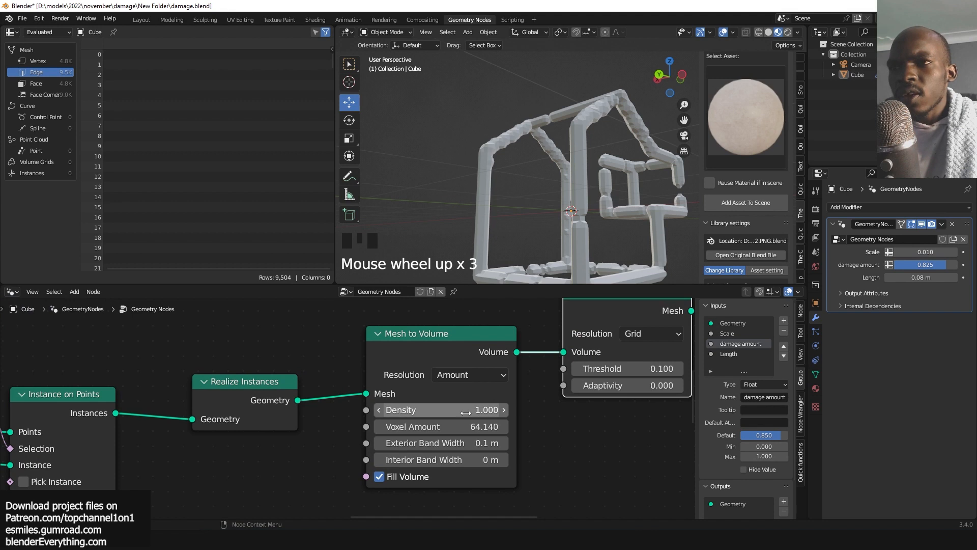
left_click_drag(465, 412, 510, 442)
key("q")
left_click(611, 212)
scroll(479, 427, "up", 1)
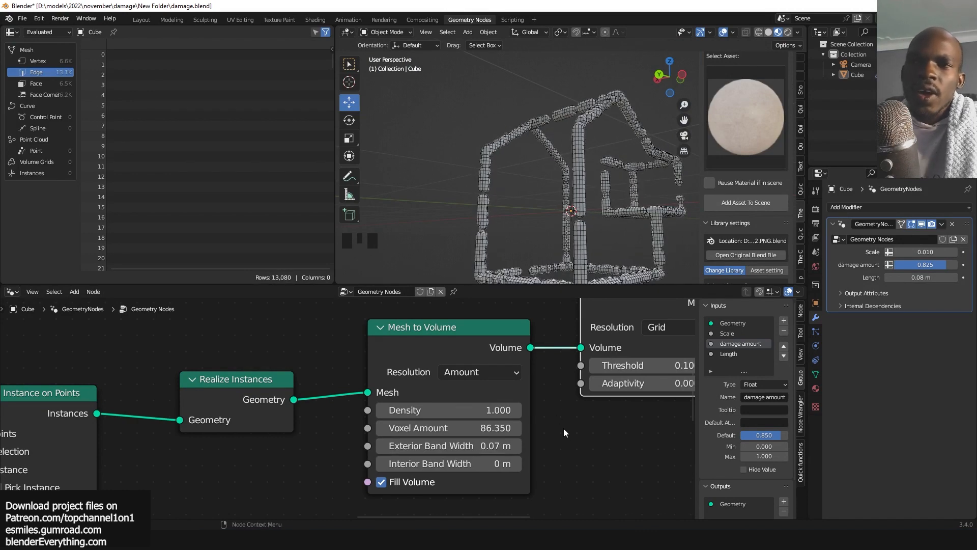
Set the Volume to Mesh Threshold to 0.050.
middle_click_drag(563, 428, 472, 432)
scroll(517, 423, "down", 3)
scroll(517, 422, "up", 3)
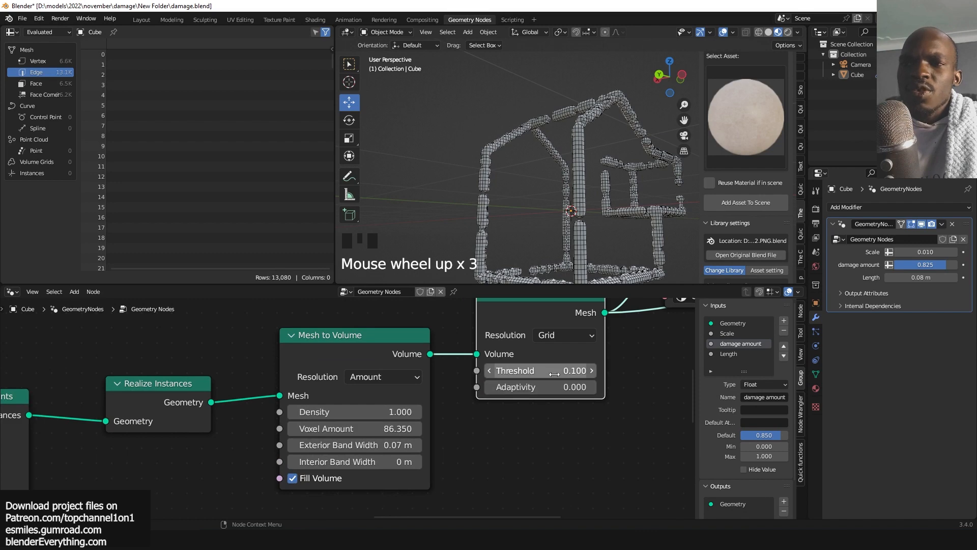
mouse_move(542, 370)
left_mouse_down()
mouse_move(509, 370)
mouse_move(552, 371)
mouse_move(539, 371)
left_mouse_up()
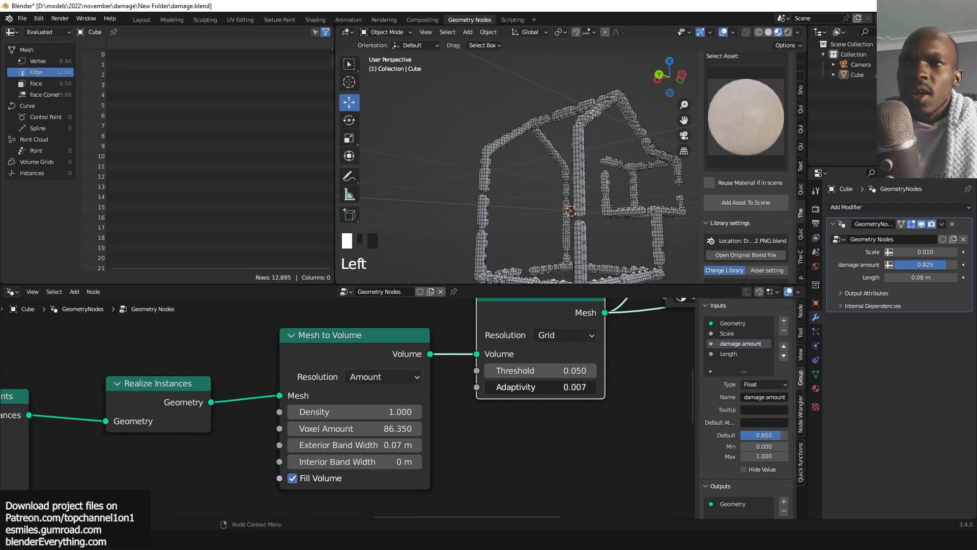
left_click(564, 336)
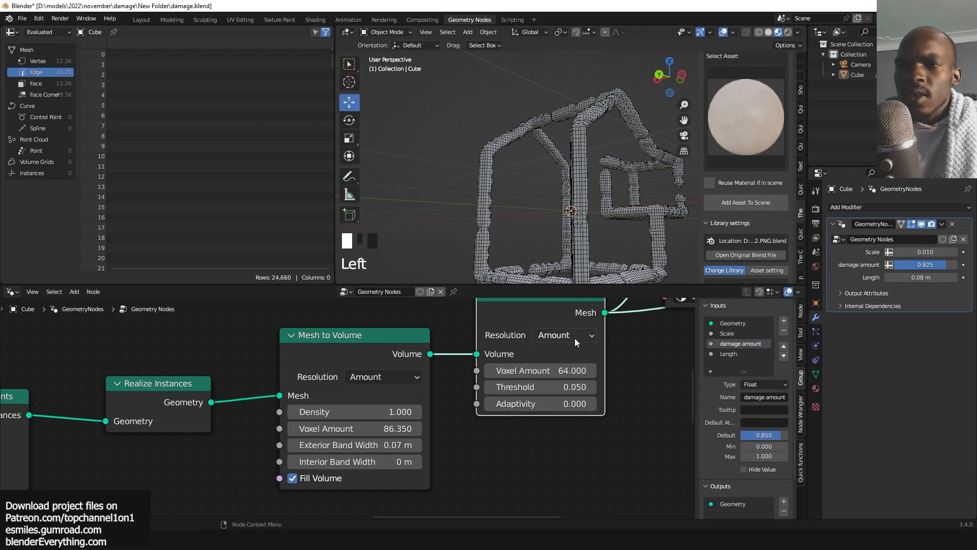
left_click_drag(574, 335, 551, 387)
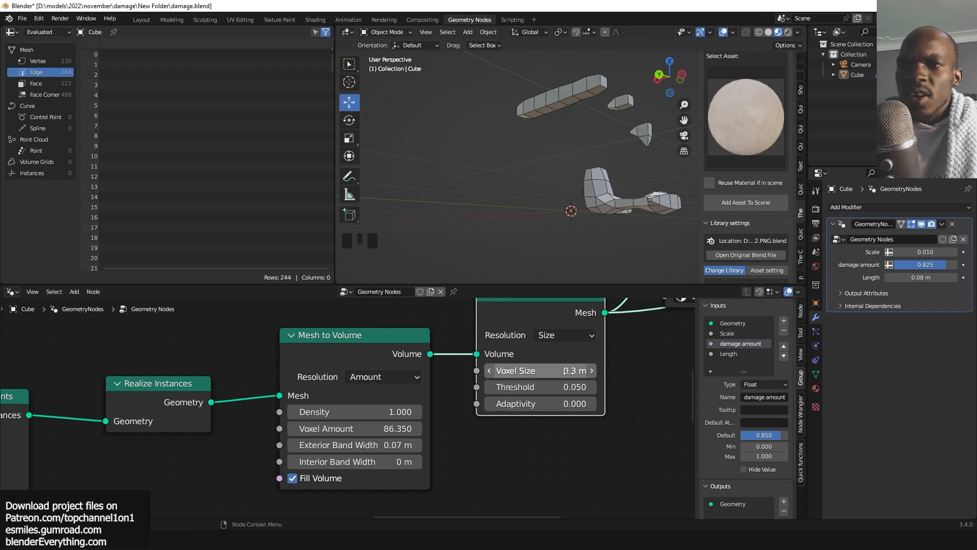
left_click_drag(569, 371, 595, 371)
left_click(575, 339)
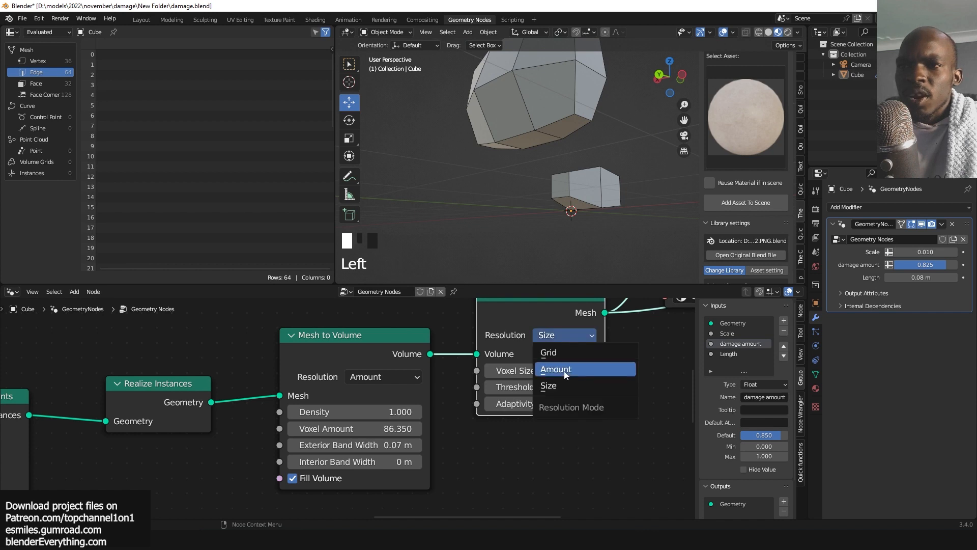
left_click(566, 371)
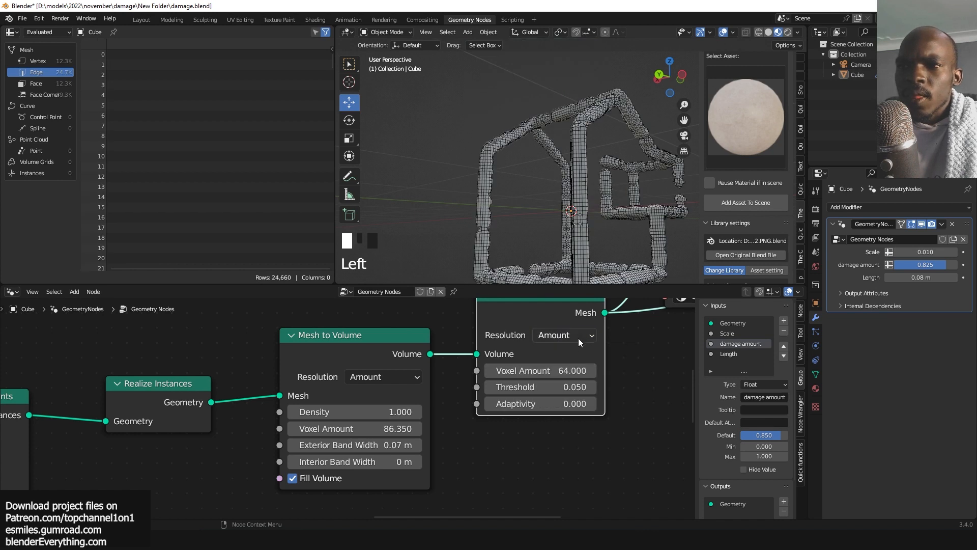
left_click(579, 335)
left_click(578, 358)
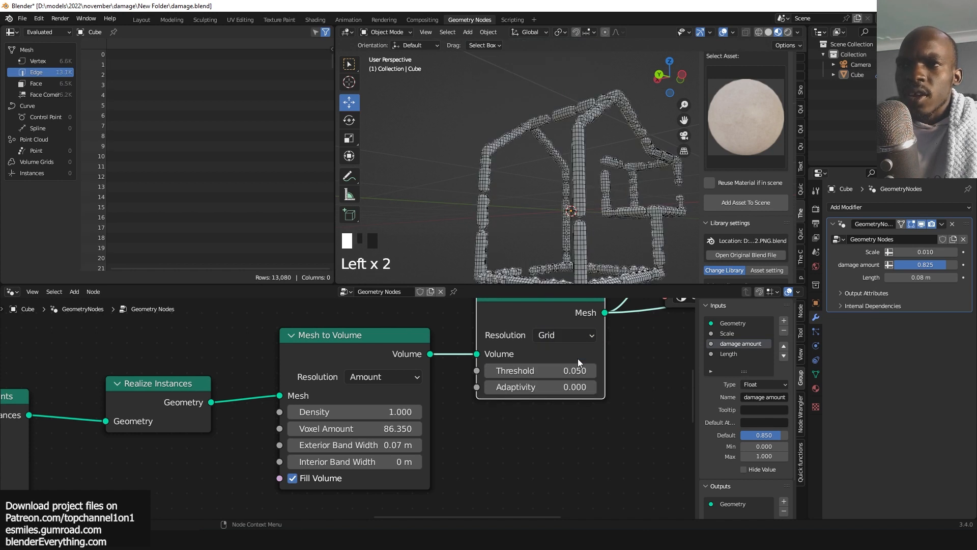
Set the Volume to Mesh Threshold to 0.120.
mouse_move(568, 371)
left_mouse_down("shift")
mouse_move(702, 371)
mouse_move(568, 370)
left_mouse_up("shift")
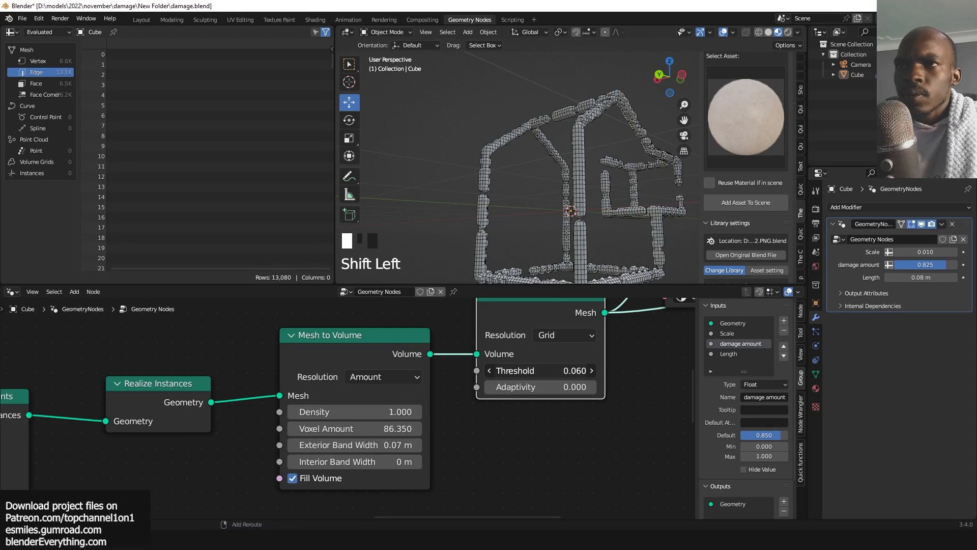
middle_click_drag(347, 429, 427, 395)
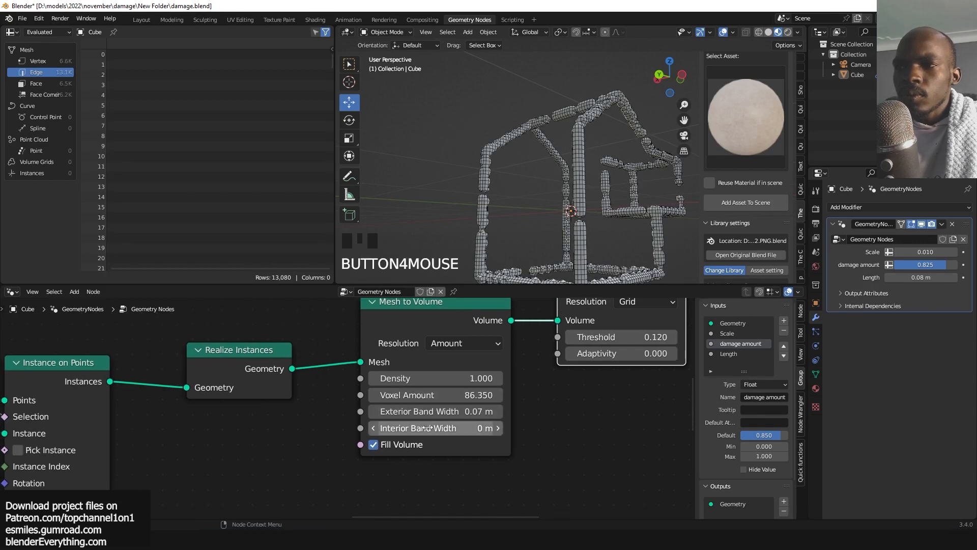
Set the Mesh to Volume Exterior Band Width to 0.08 m.
mouse_move(426, 428)
left_mouse_down()
mouse_move(429, 412)
mouse_move(443, 411)
mouse_move(427, 419)
left_mouse_up()
key("ctrl+z")
middle_click_drag(398, 418, 594, 380)
scroll(593, 379, "down", 2)
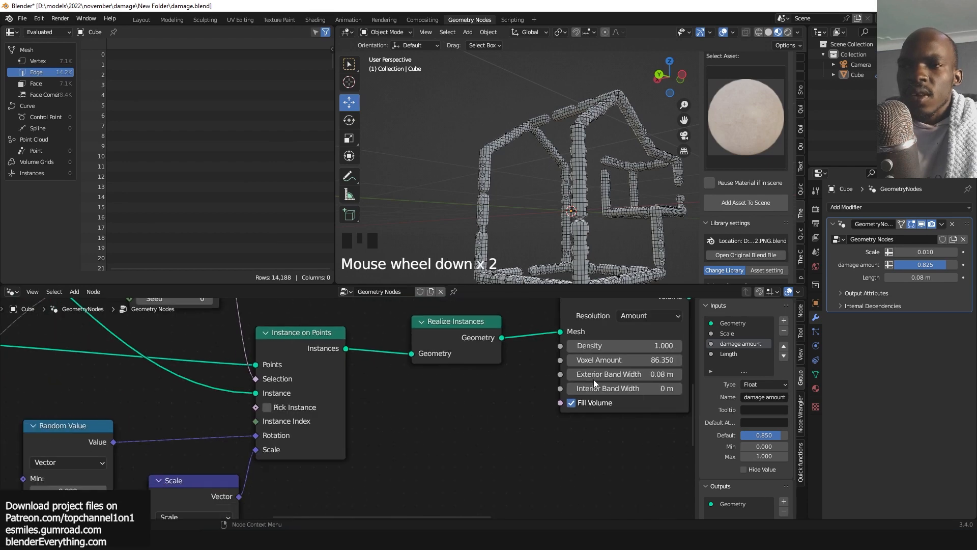
scroll(536, 365, "down", 3)
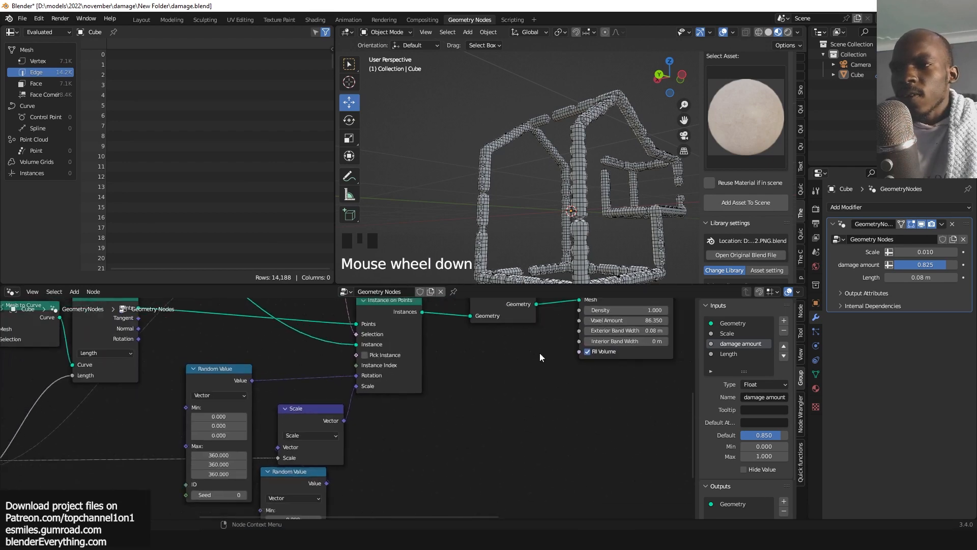
Duplicate the Group Input node and connect it to Exterior Band Width, exposing it as a modifier input set to 0.082 m.
left_click(71, 439)
key("shift+d")
left_click(475, 382)
scroll(532, 383, "up", 7)
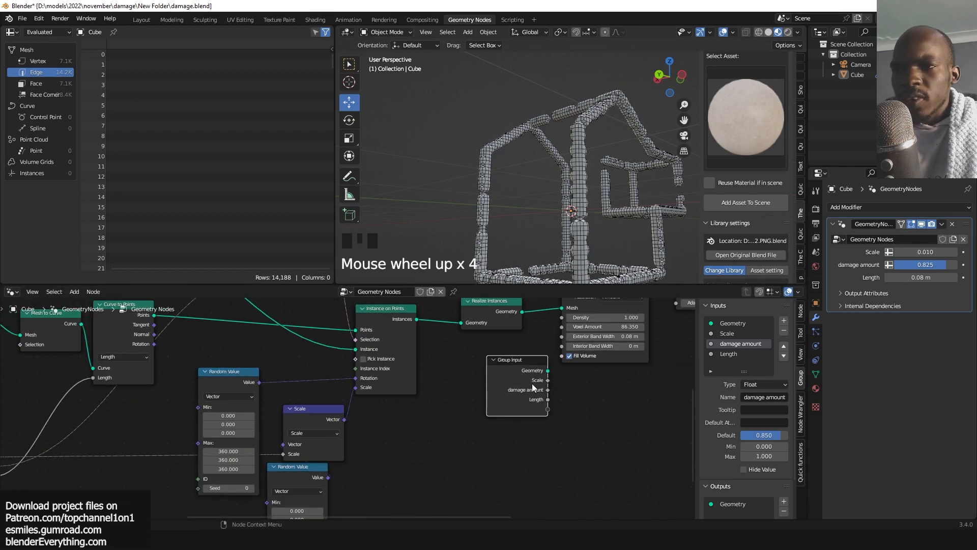
middle_click_drag(532, 385, 420, 407)
left_click_drag(512, 336, 489, 427)
left_click_drag(922, 290, 933, 290, "shift")
Preview the boolean Difference result on the block in the viewport.
scroll(576, 397, "down", 7)
middle_click_drag(576, 397, 558, 410)
scroll(525, 395, "down", 3)
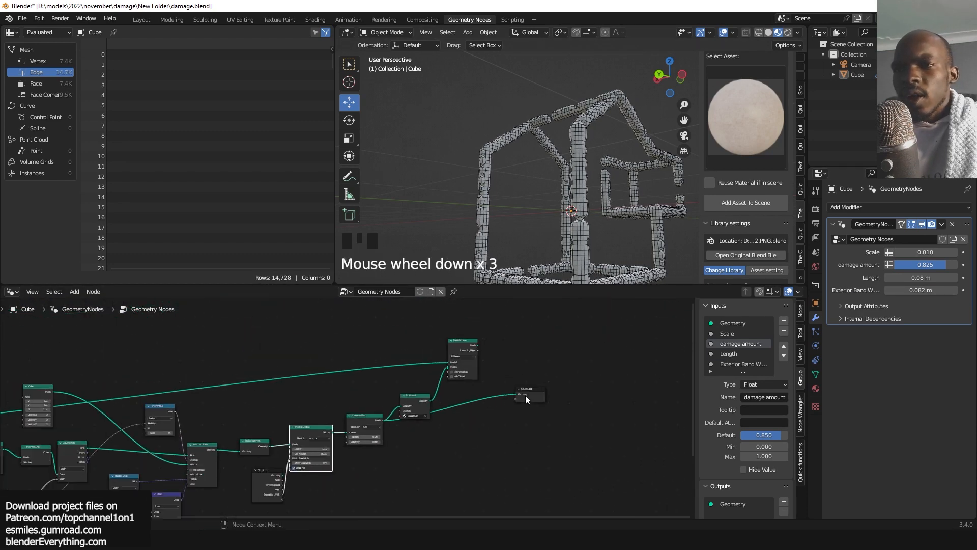
left_click(474, 349, "alt+shift")
scroll(555, 237, "up", 3)
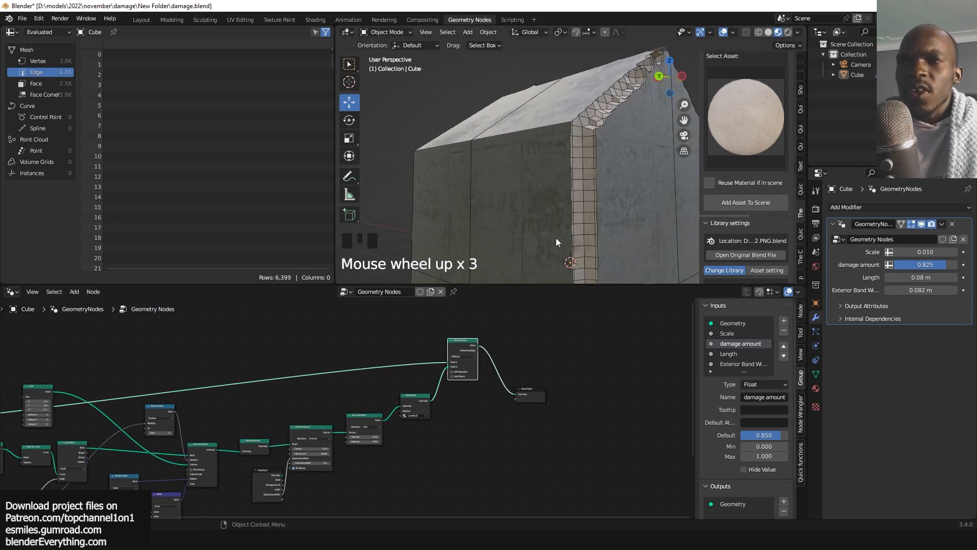
Set the modifier's Exterior Band Width input to 0.053 m.
left_click_drag(921, 290, 899, 290, "shift")
key("q")
left_click(552, 166)
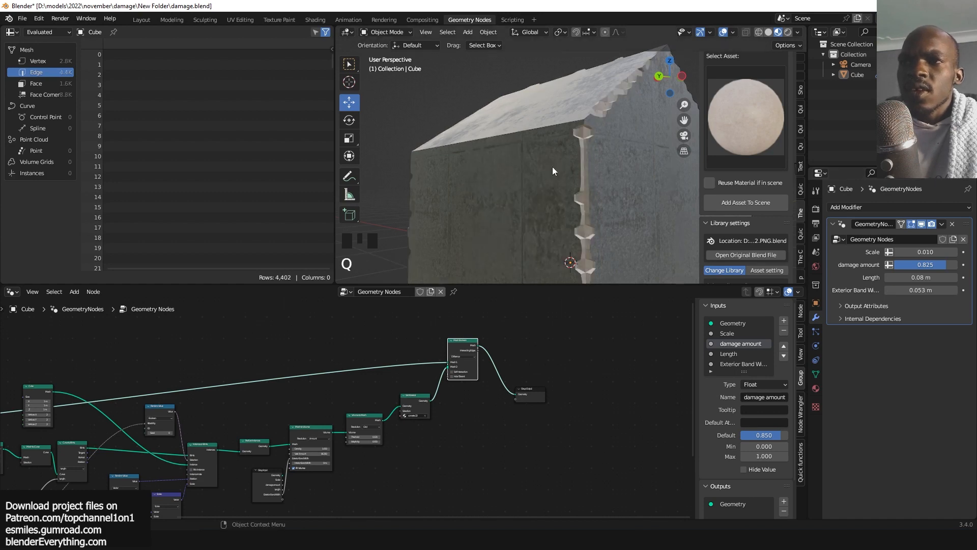
Inspect the notched edges of the block closely from several viewport angles.
key("grave")
key("grave")
key("grave")
scroll(601, 188, "up", 2)
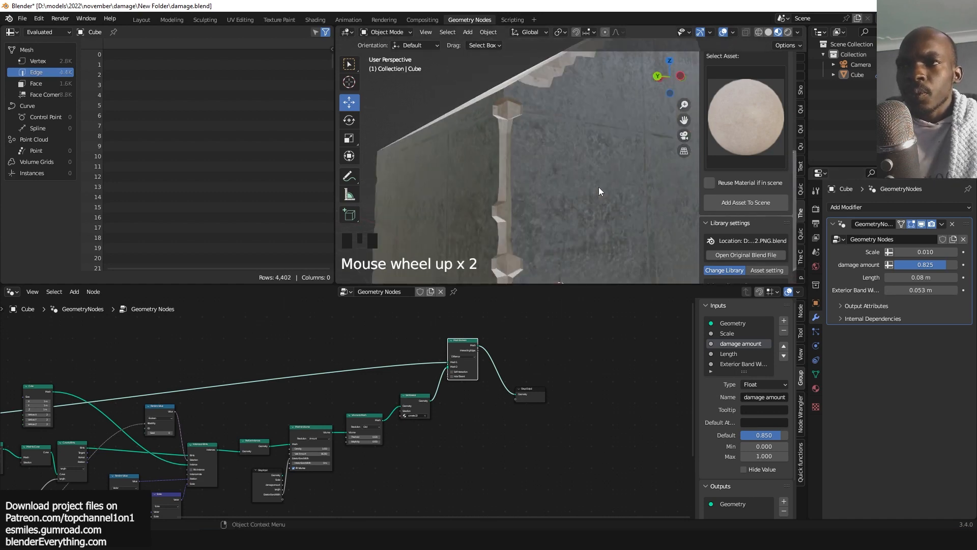
key("grave")
middle_click_drag(608, 187, 602, 195)
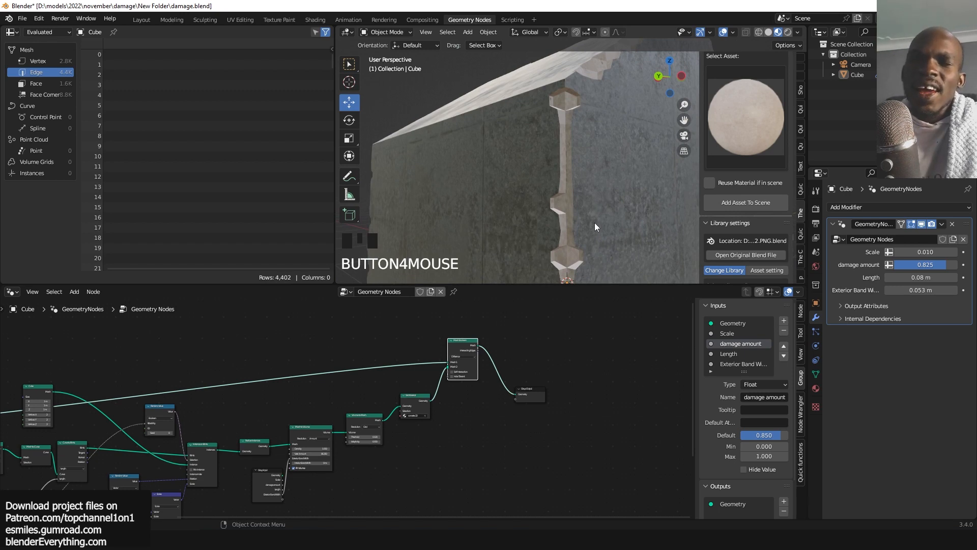
scroll(583, 206, "down", 1)
left_click(582, 206)
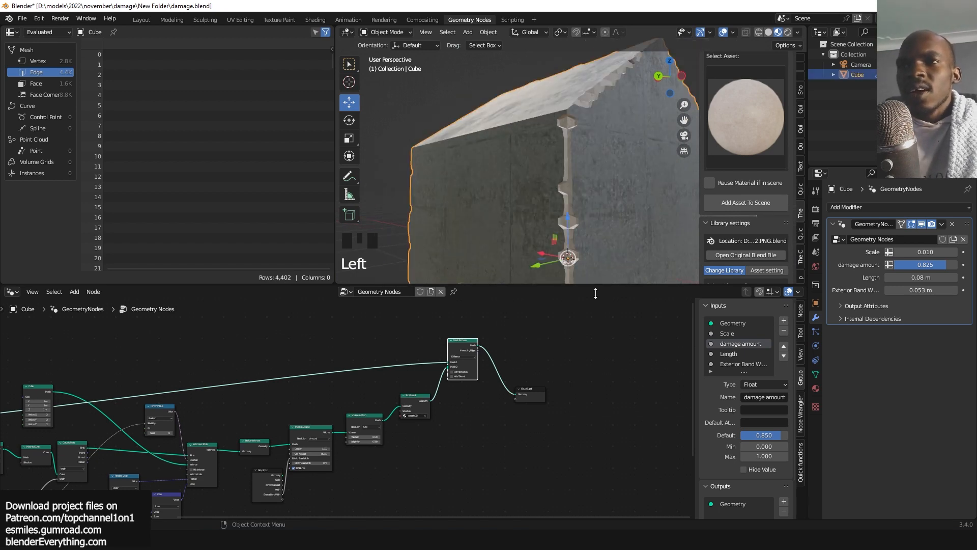
key("grave")
scroll(552, 201, "up", 2)
key("alt+a")
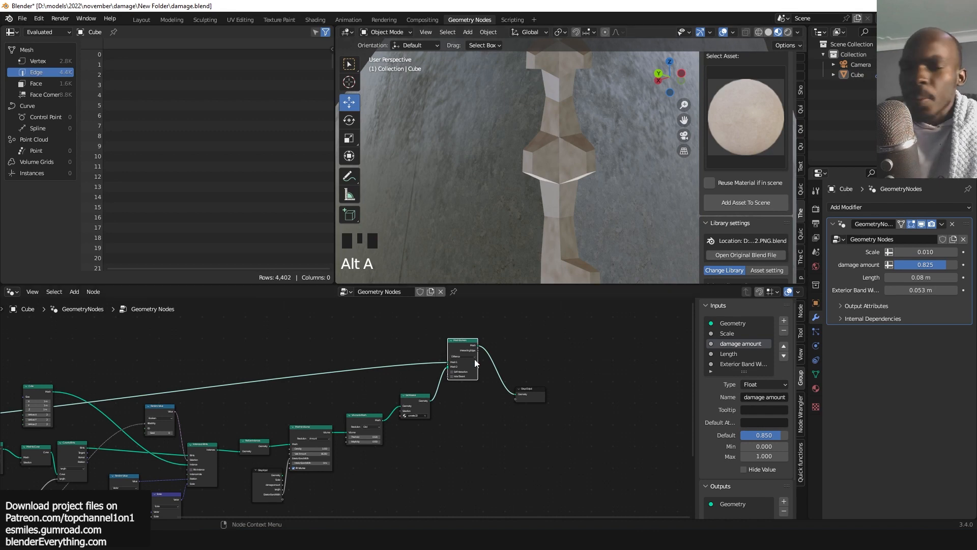
scroll(472, 404, "up", 6)
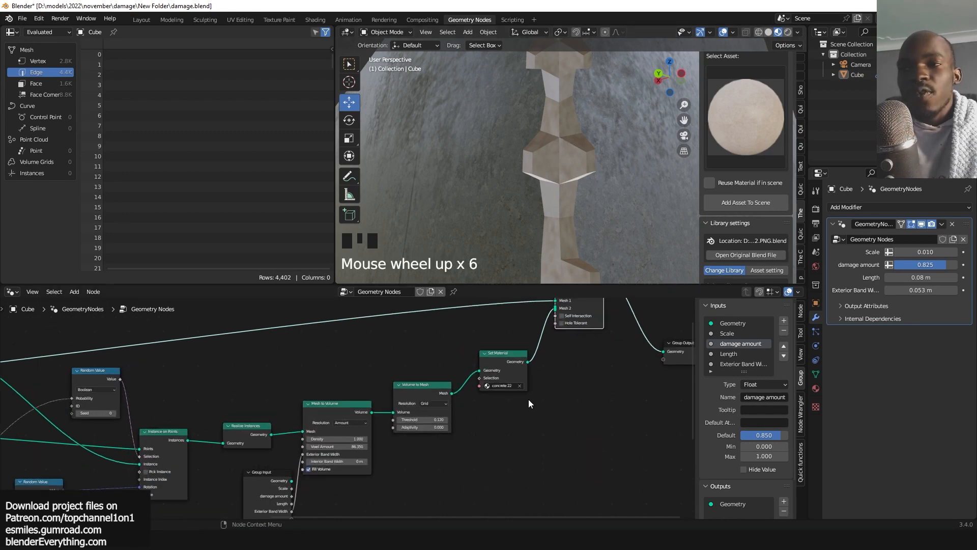
Insert a Subdivision Surface node between Volume to Mesh and Set Material.
middle_click_drag(529, 399, 472, 379)
left_click_drag(472, 379, 536, 387)
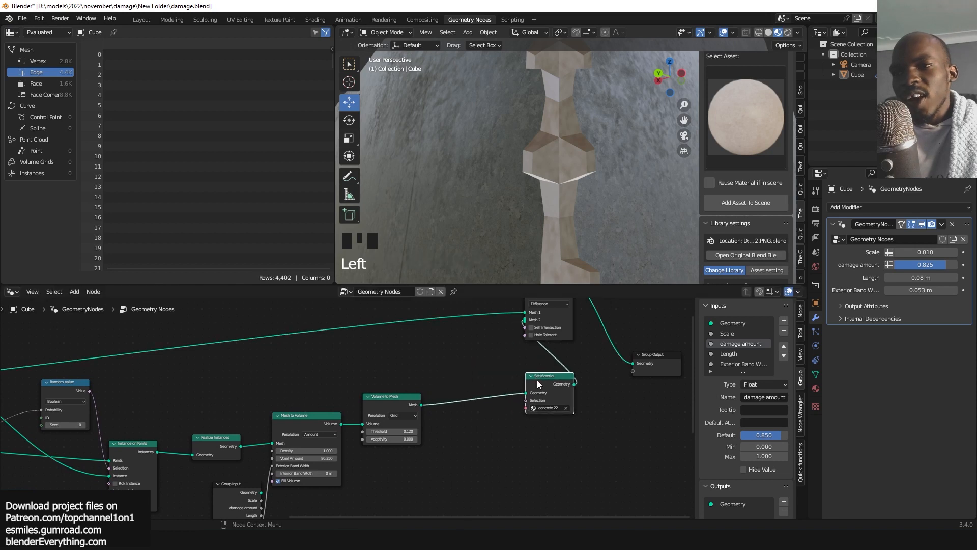
key("shift+a")
type("s")
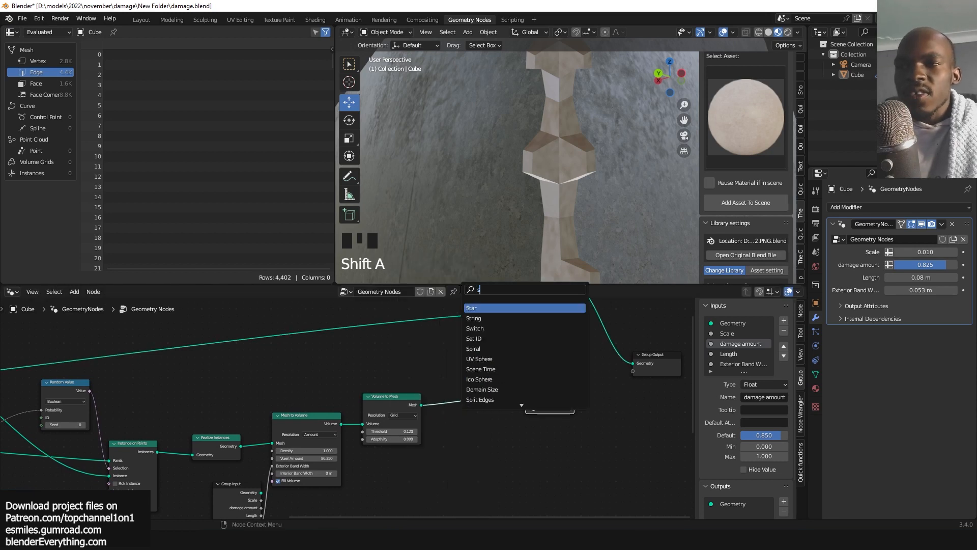
type("ub")
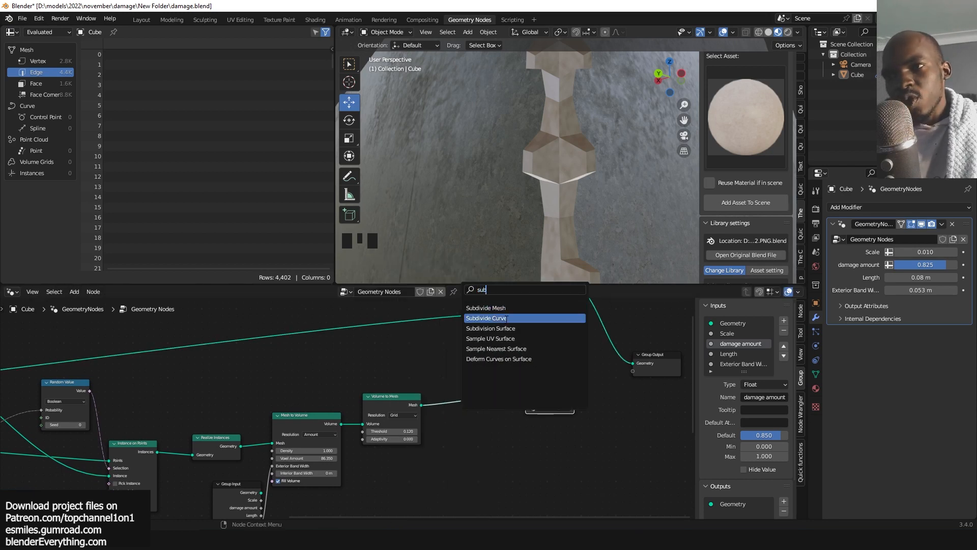
left_click(509, 328)
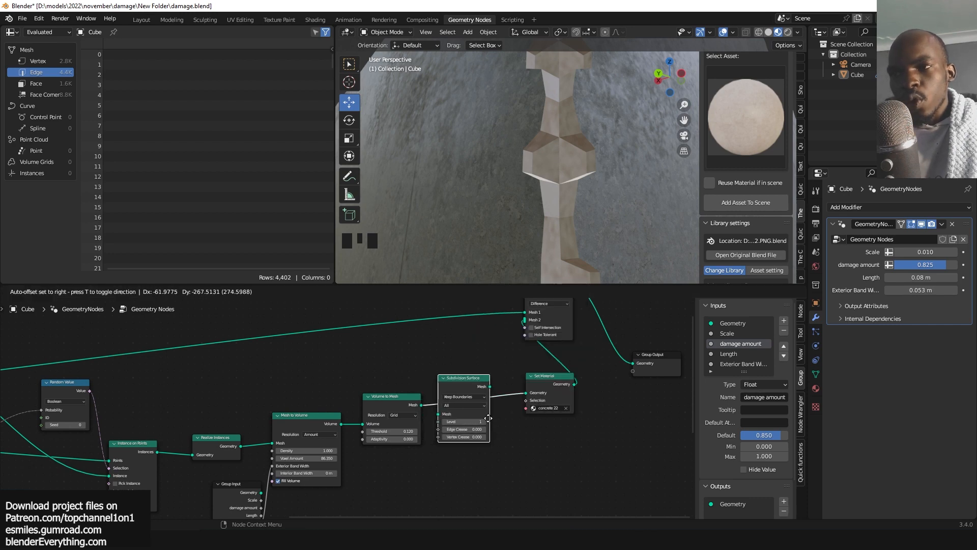
left_click(488, 417)
scroll(582, 189, "down", 3)
key("grave")
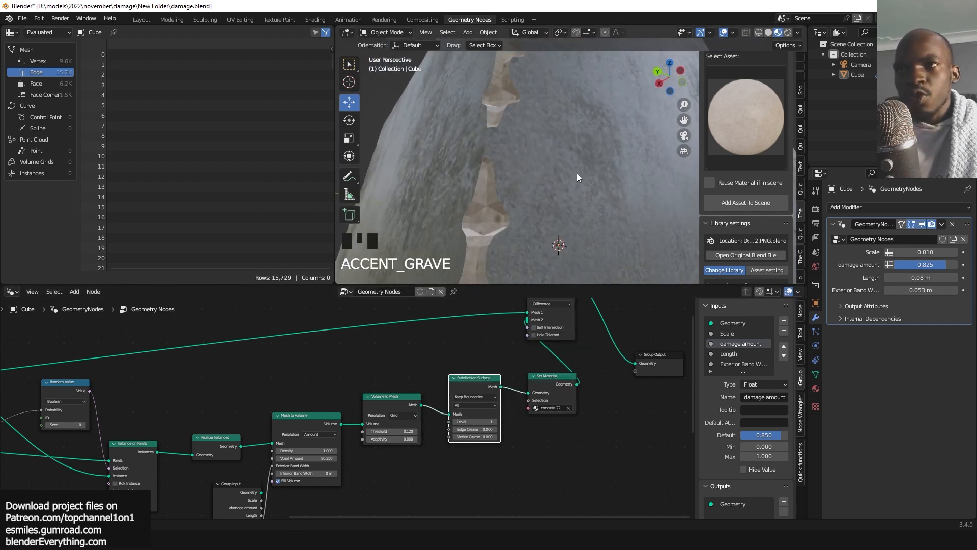
Connect the Subdivision Surface Level socket to the Group Input to expose Level as a modifier input.
middle_click_drag(557, 160, 581, 218, "shift")
scroll(527, 422, "up", 3)
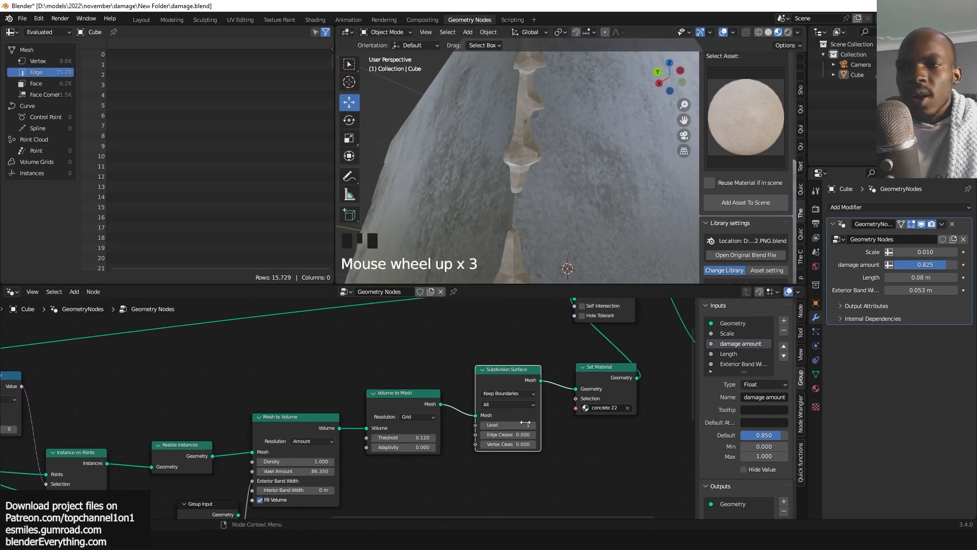
scroll(545, 397, "down", 5)
middle_click_drag(559, 360, 609, 319)
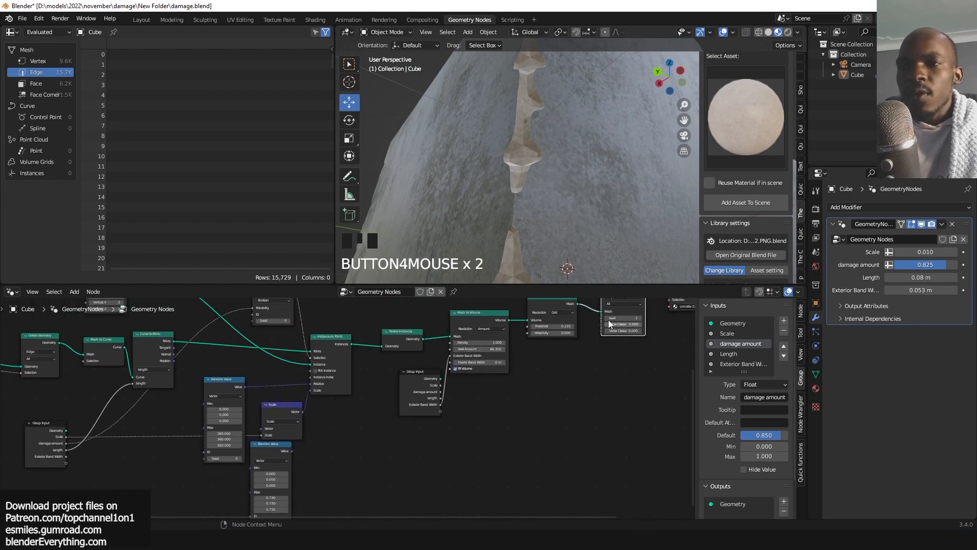
left_click_drag(600, 318, 62, 464)
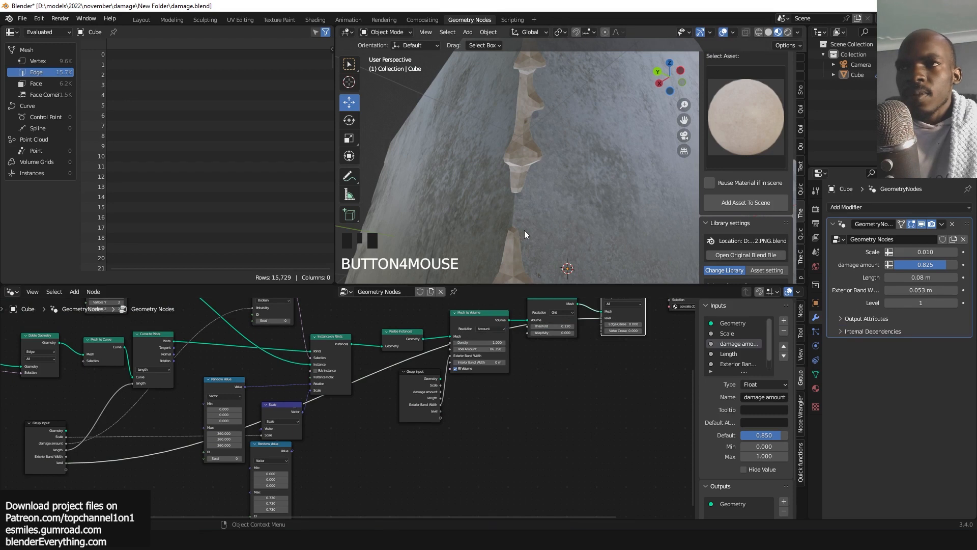
middle_click_drag(524, 230, 527, 256)
Set the modifier's Level input to 2.
key("grave")
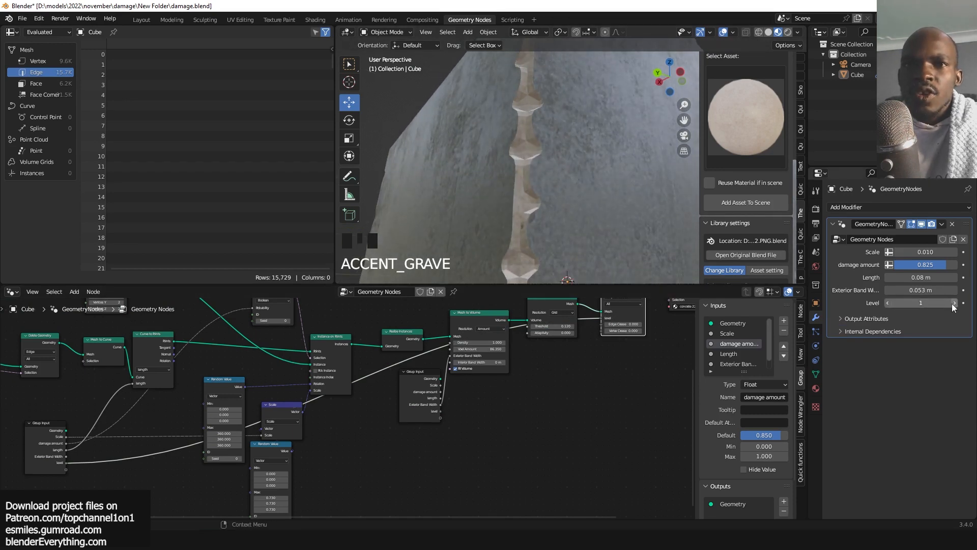
left_click_drag(953, 307, 947, 307)
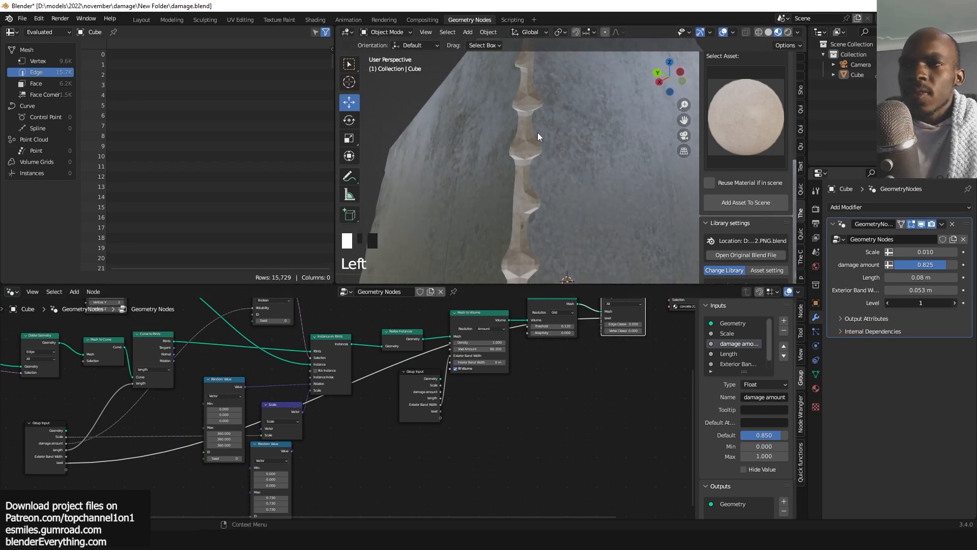
key("grave")
key("grave")
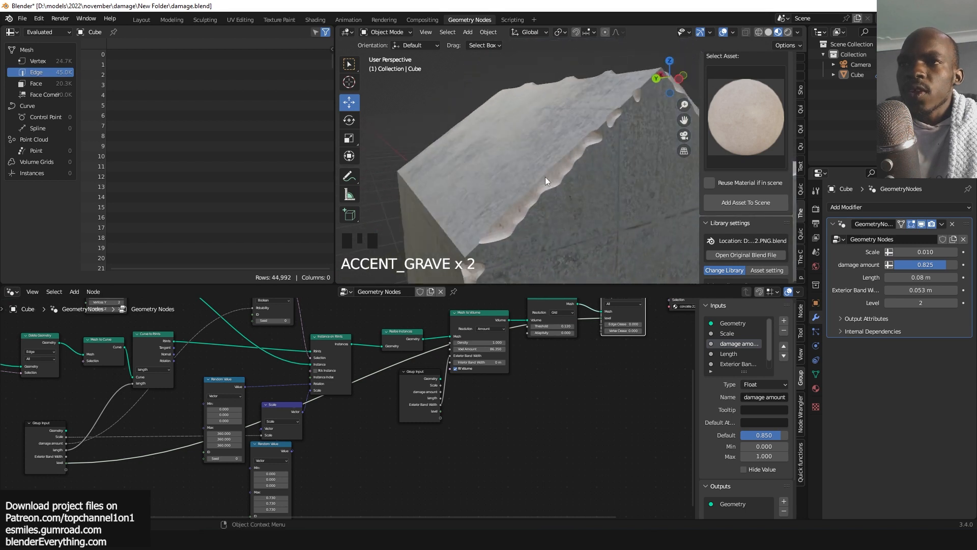
key("grave")
key("grave")
key("grave")
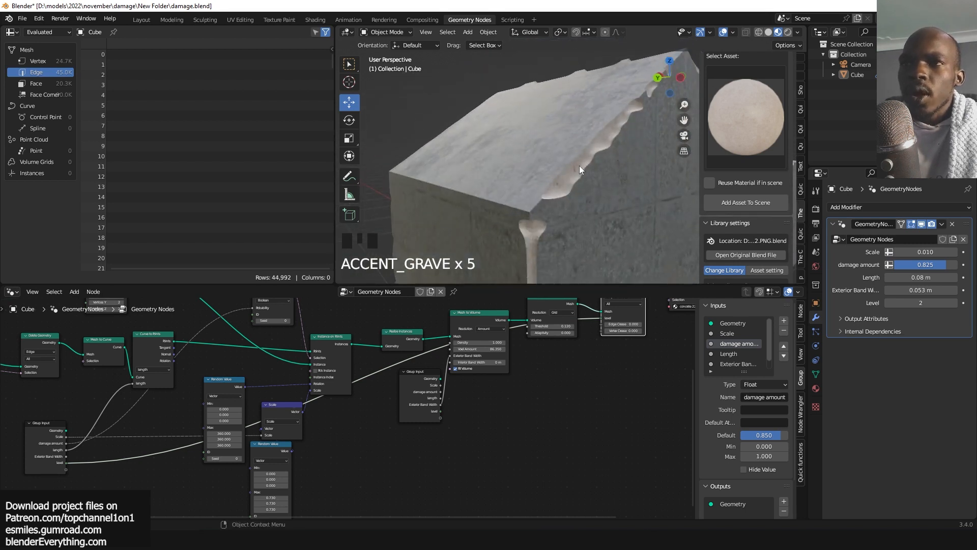
Rearrange the Set Material and boolean nodes to tidy the node tree.
middle_click_drag(587, 384, 479, 435)
middle_click_drag(553, 385, 446, 431)
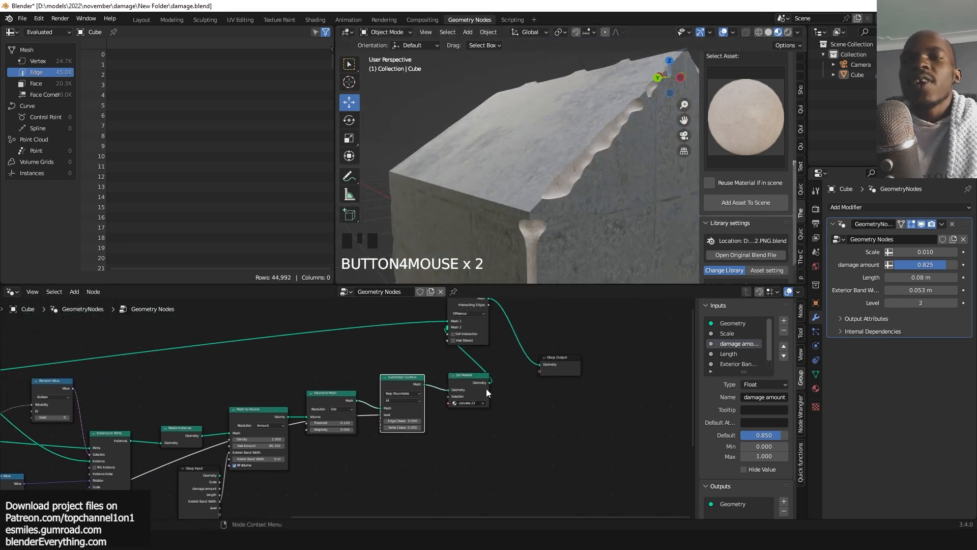
left_click_drag(486, 389, 494, 367)
left_click_drag(639, 311, 479, 359)
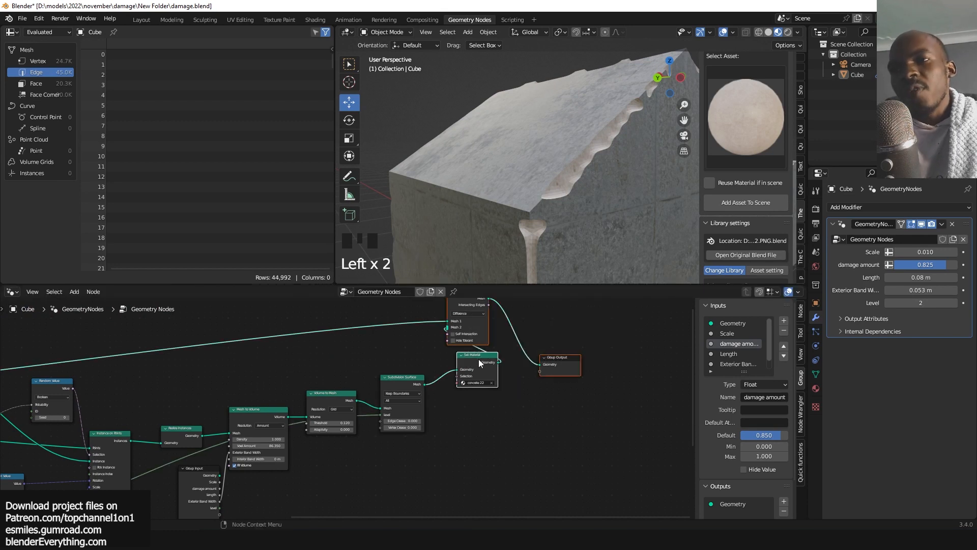
left_click_drag(482, 326, 627, 302)
left_click_drag(413, 384, 414, 390)
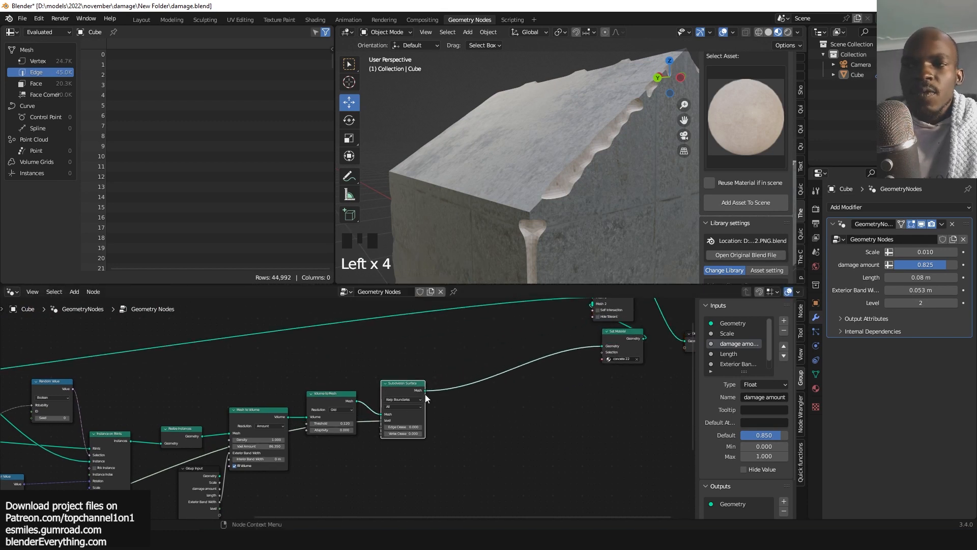
Preview the Subdivision Surface output in the viewport.
scroll(427, 398, "up", 3)
scroll(467, 390, "up", 1)
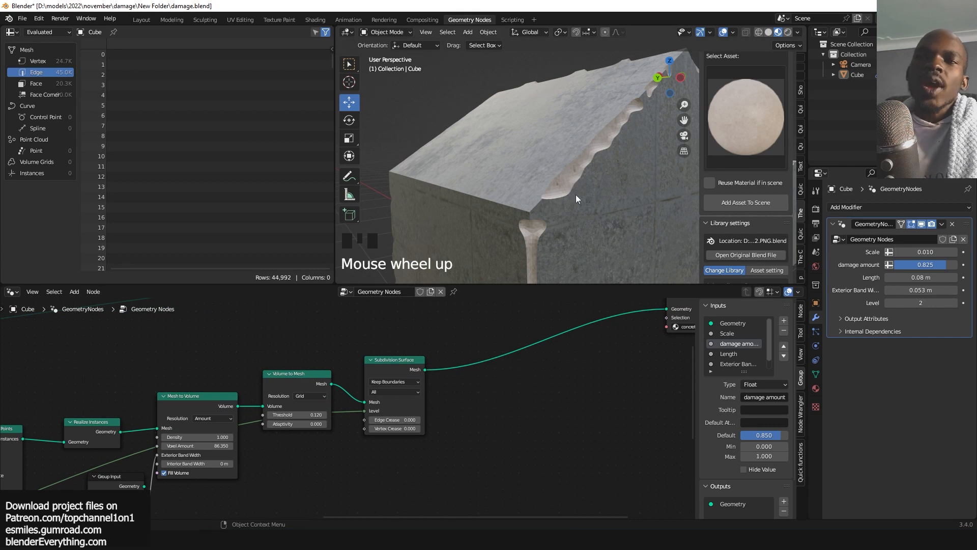
key("grave")
left_click(408, 361, "alt+shift")
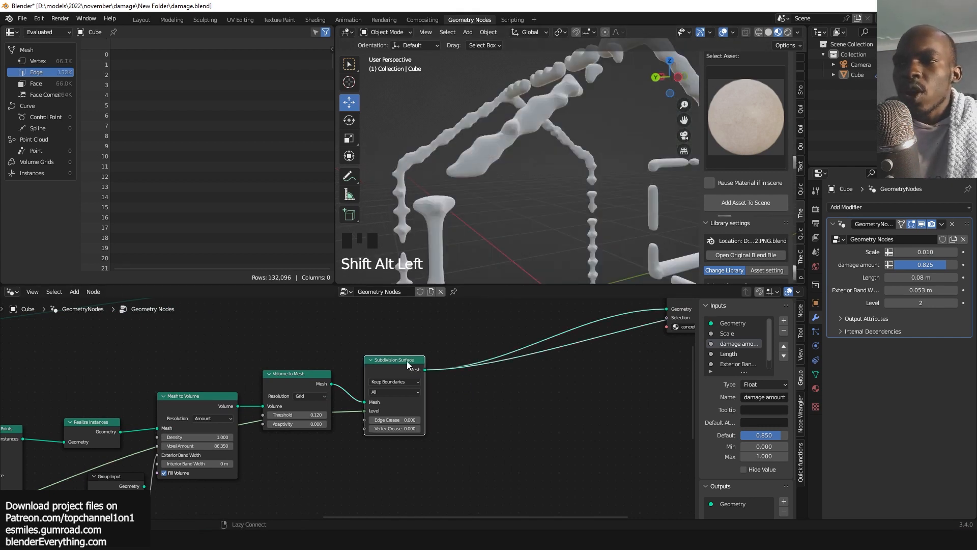
Add a Set Position node between the Subdivision Surface output and the group output.
key("grave")
middle_click_drag(522, 361, 485, 361)
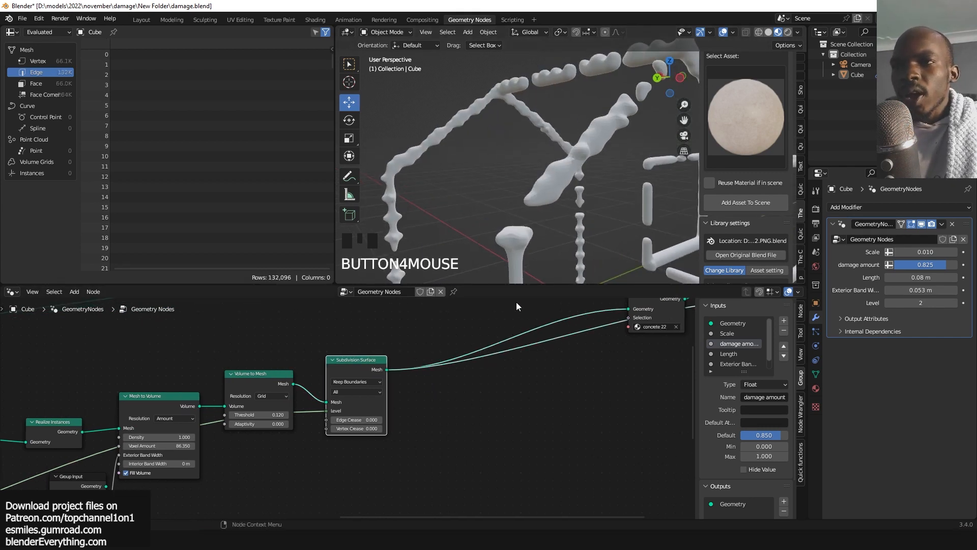
key("z")
middle_click_drag(567, 332, 535, 328)
key("shift+a")
left_click(493, 286)
type("set")
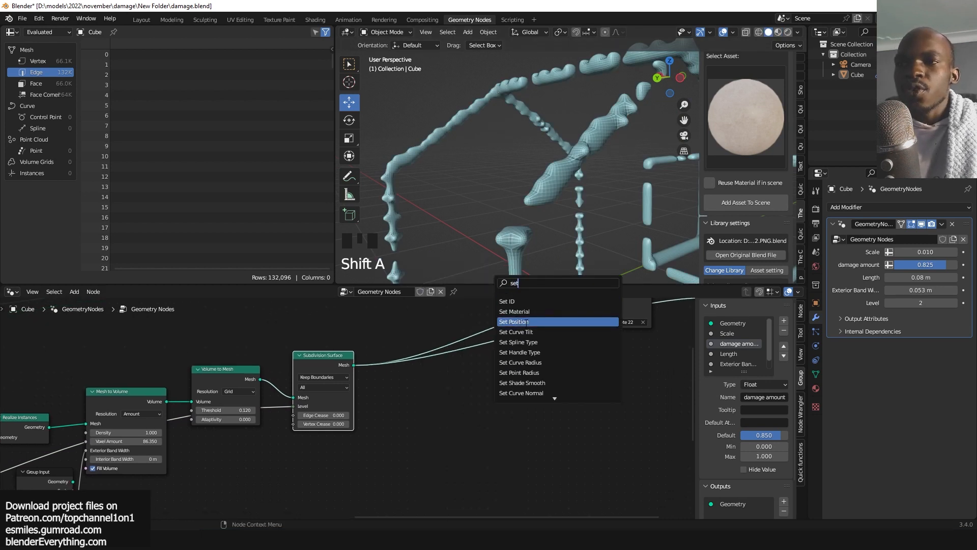
left_click(526, 322)
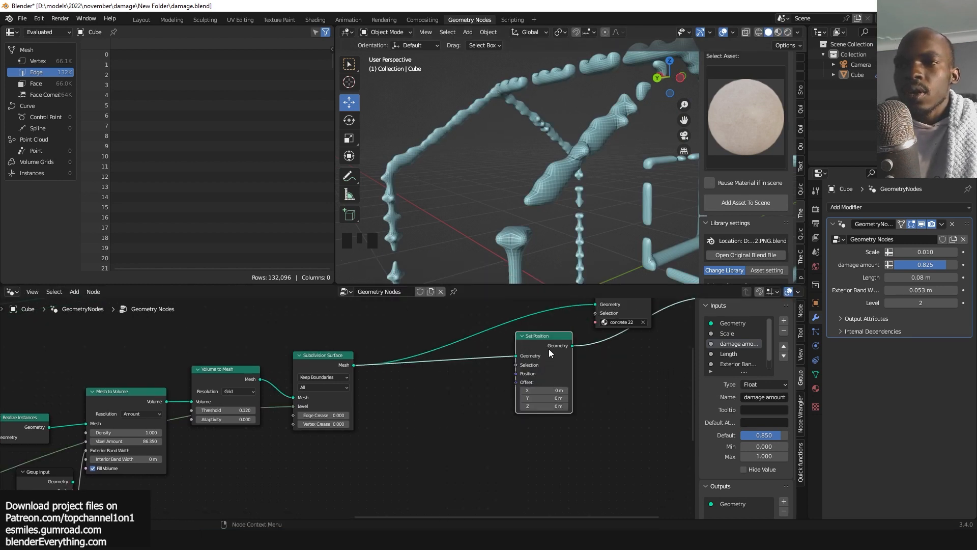
left_click(559, 374)
left_click_drag(567, 411, 588, 411)
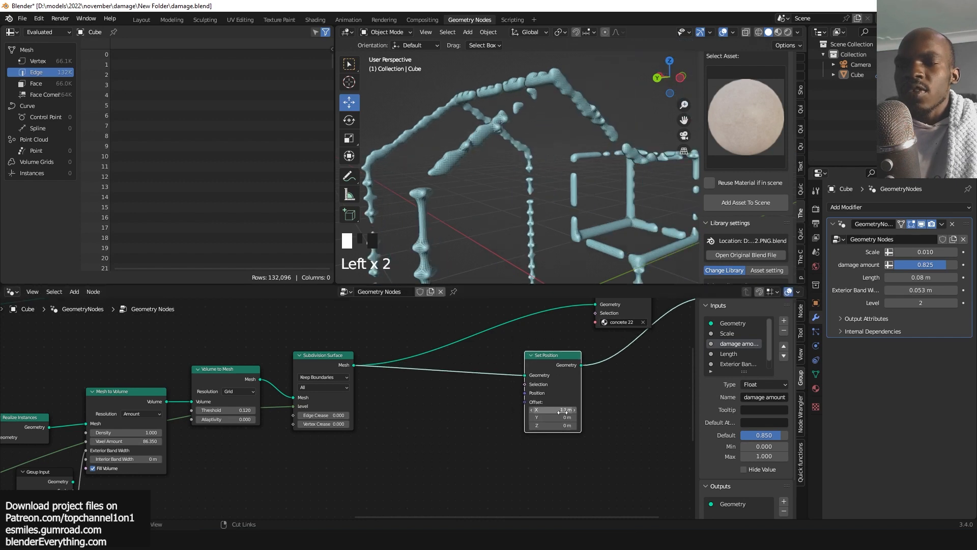
key("ctrl+z")
Add a Normal node and connect it to the Set Position offset.
middle_click_drag(507, 420, 556, 365)
scroll(435, 371, "up", 2)
key("shift+a")
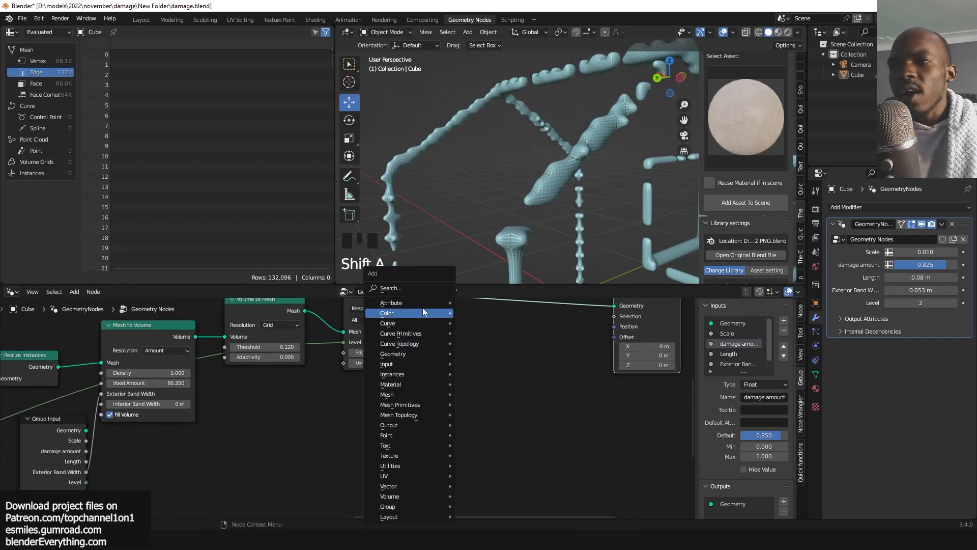
left_click(423, 288)
type("norm")
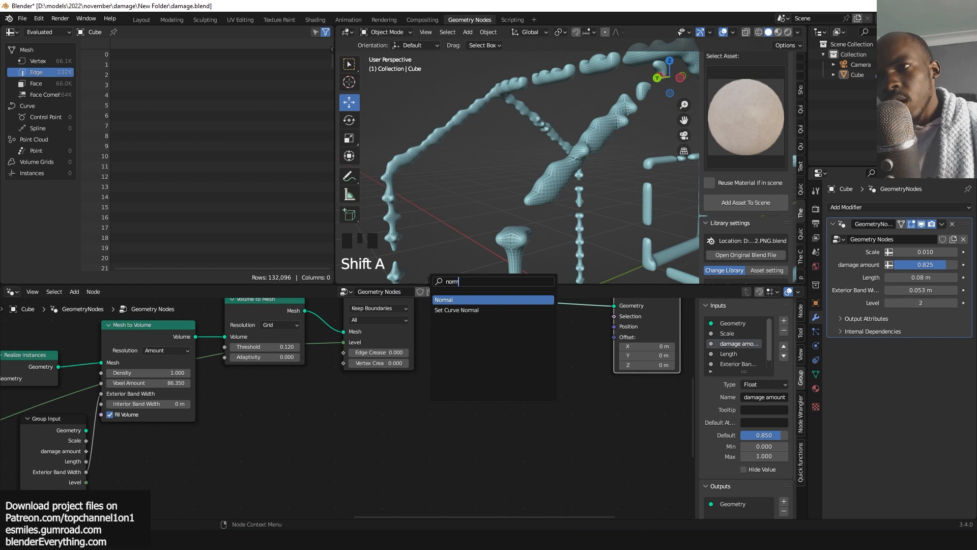
left_click(489, 300)
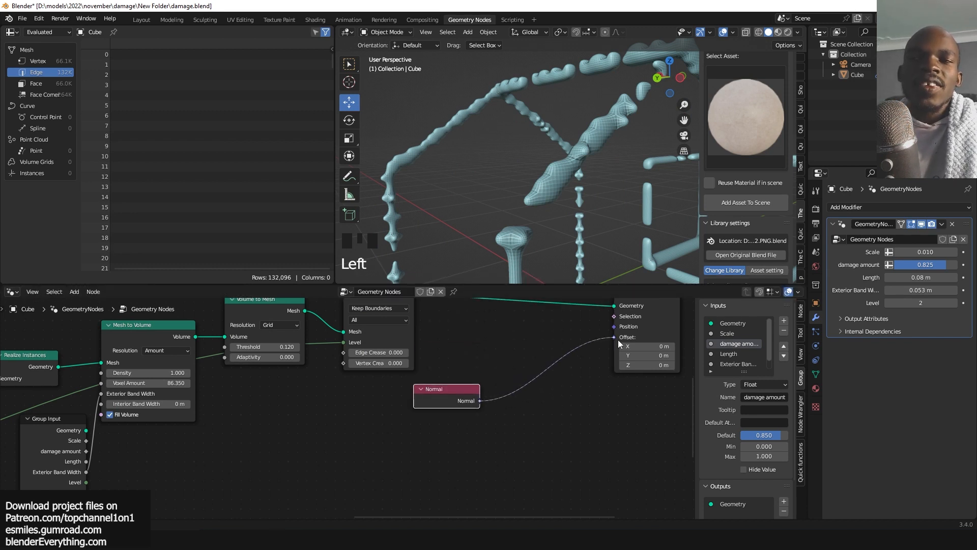
left_click_drag(618, 340, 619, 340)
scroll(556, 141, "down", 7)
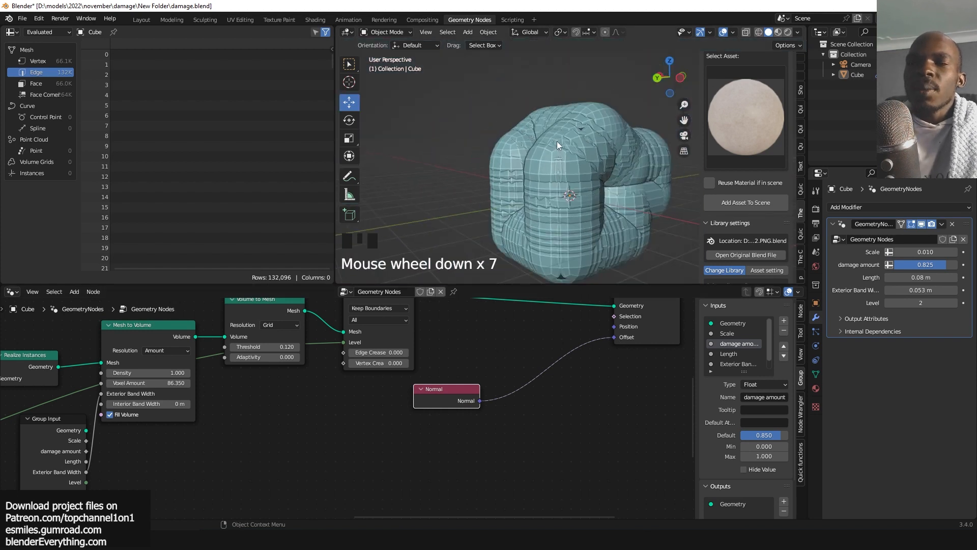
scroll(563, 187, "up", 2)
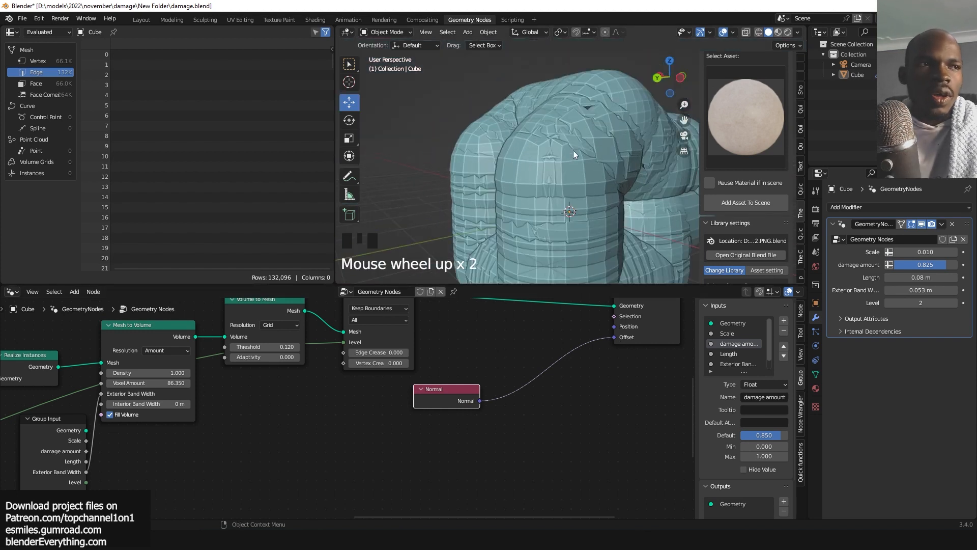
left_click_drag(452, 394, 412, 409)
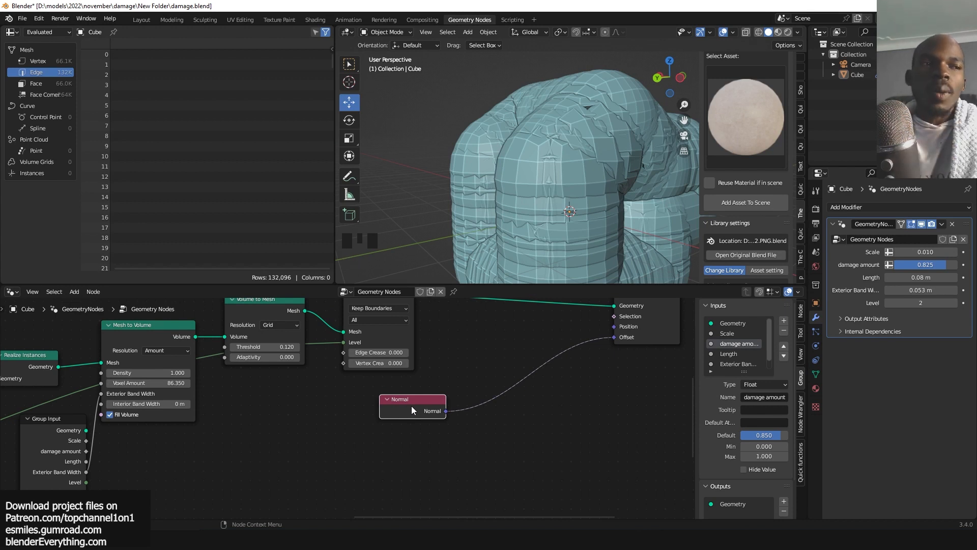
Insert a Vector Math node set to Scale between the Normal node and the Set Position offset.
scroll(473, 416, "up", 2)
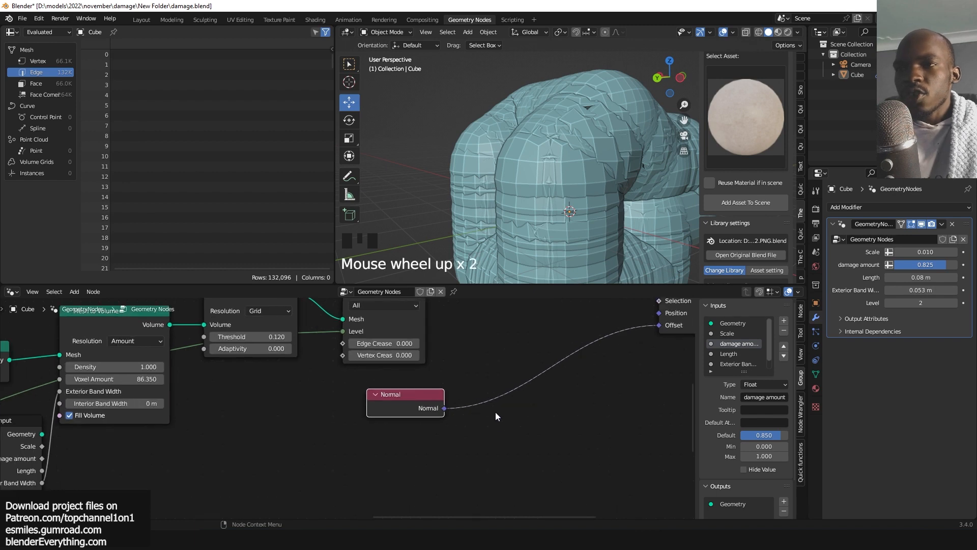
scroll(557, 328, "down", 2)
key("shift+a")
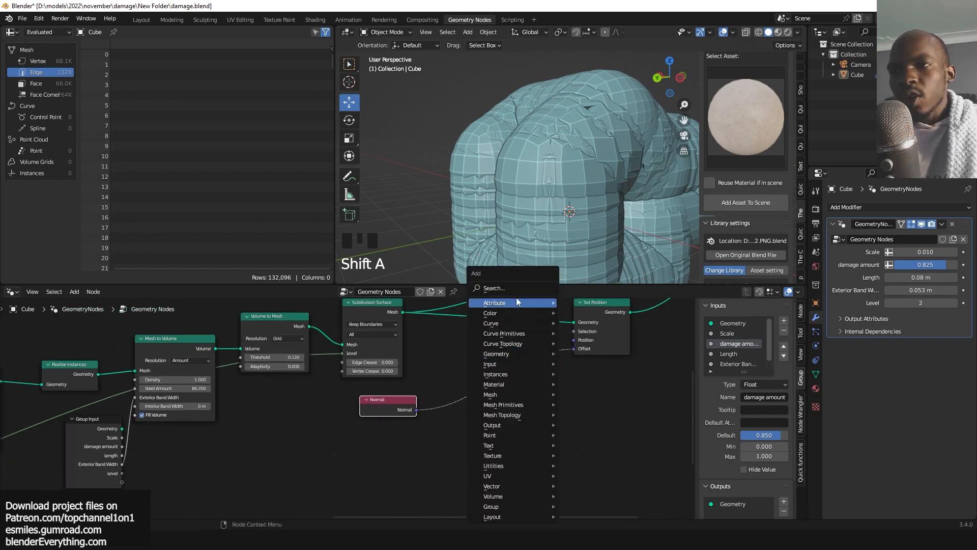
type("sca")
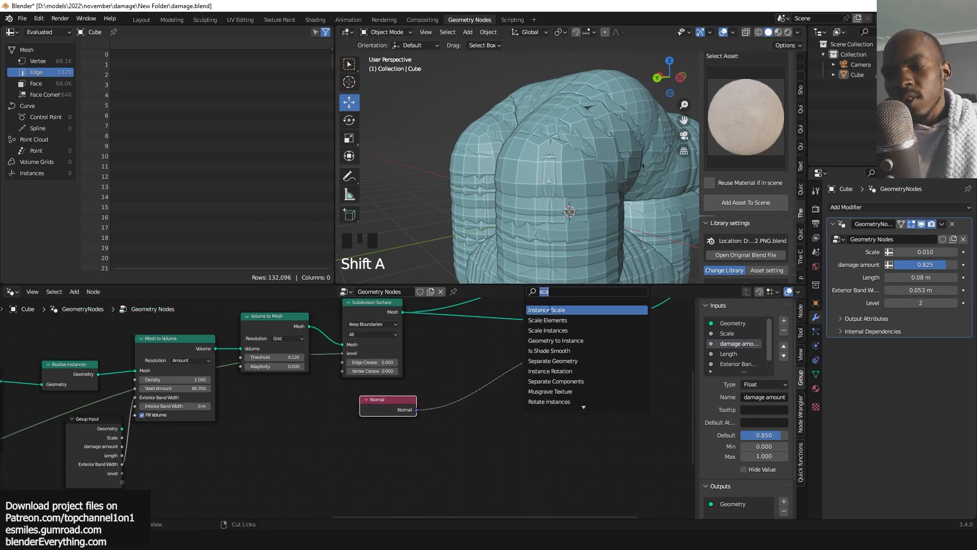
type("vec")
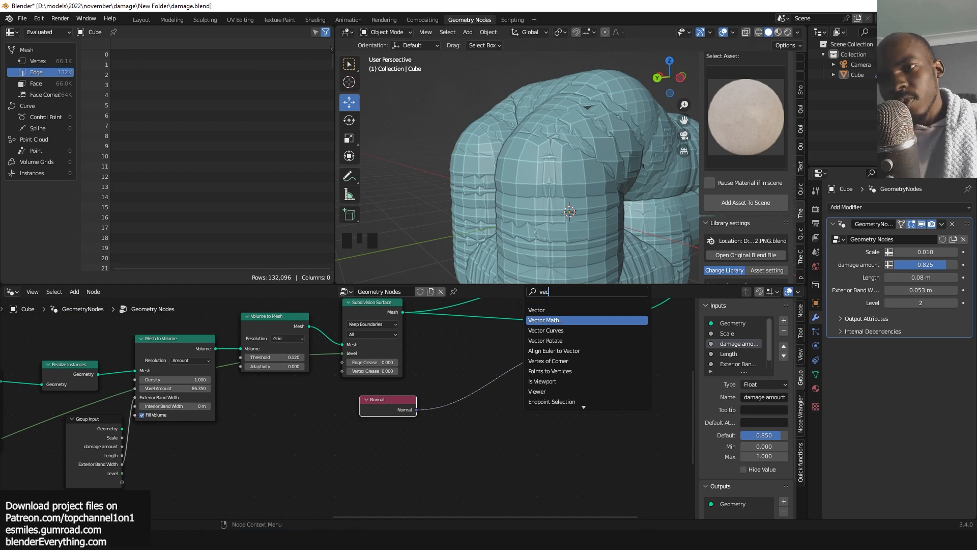
left_click(551, 320)
left_click(536, 379)
left_click(535, 375)
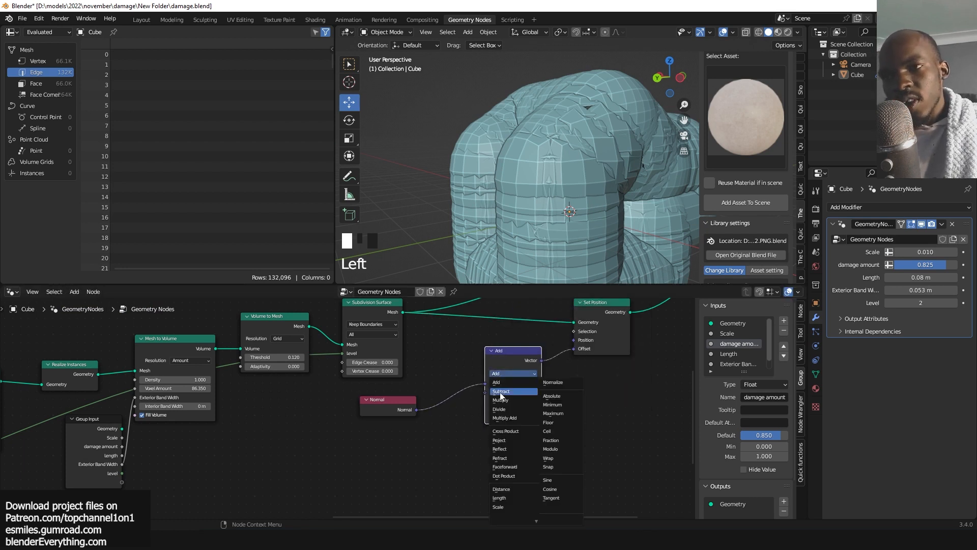
left_click(508, 507)
scroll(564, 401, "up", 4)
left_click_drag(587, 381, 517, 388)
scroll(595, 266, "up", 4)
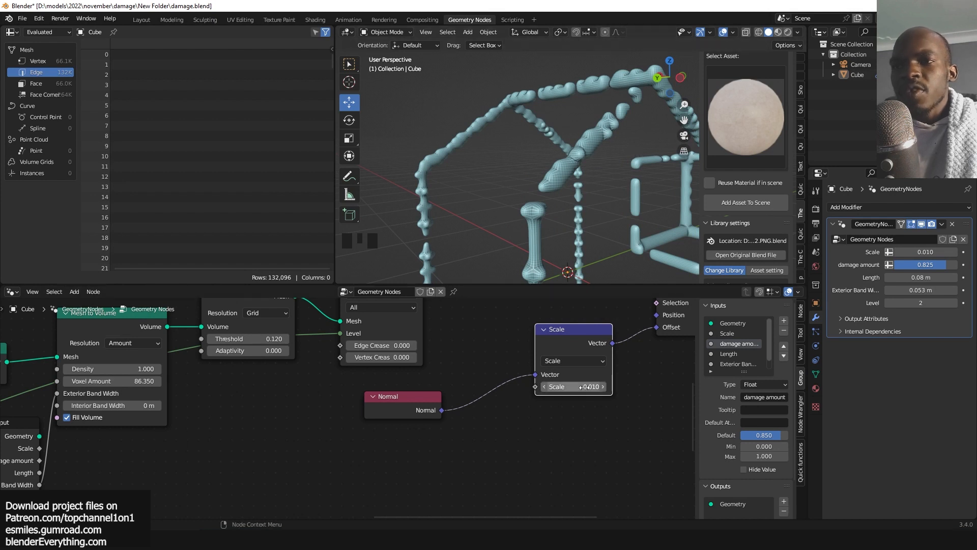
Add a Noise Texture with scale 10.5 and plug its Color into the Scale node's scale input.
left_click_drag(419, 410, 377, 410)
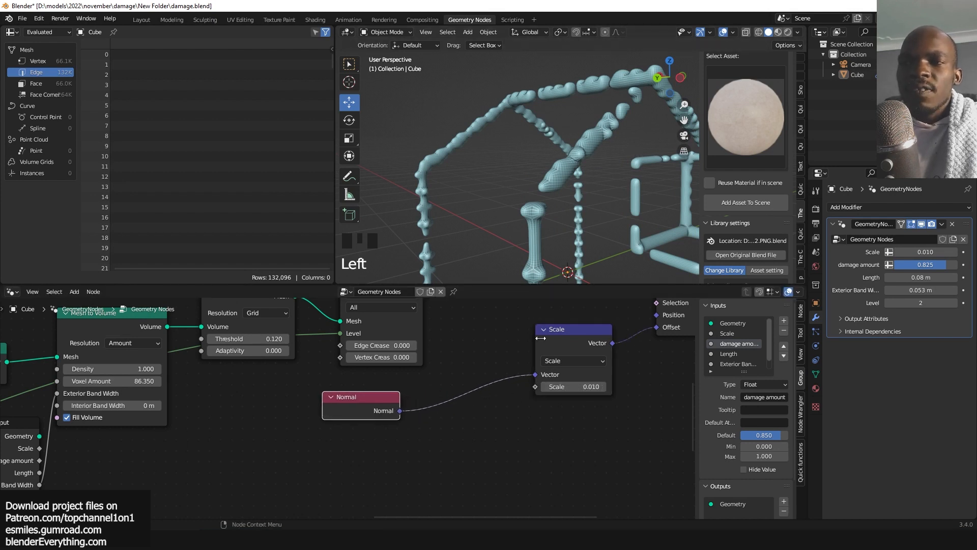
left_click_drag(582, 333, 584, 352)
middle_click_drag(532, 402, 603, 353)
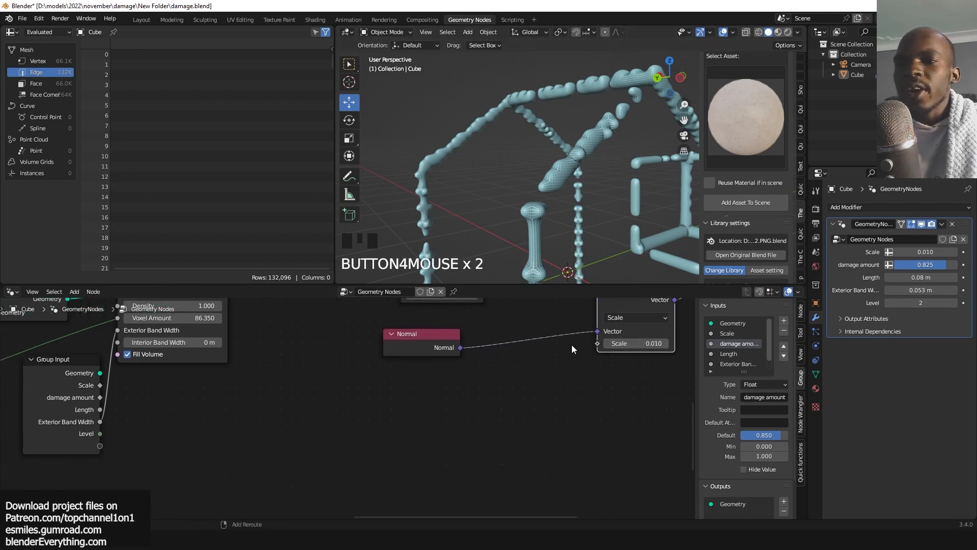
key("shift+a")
type("no")
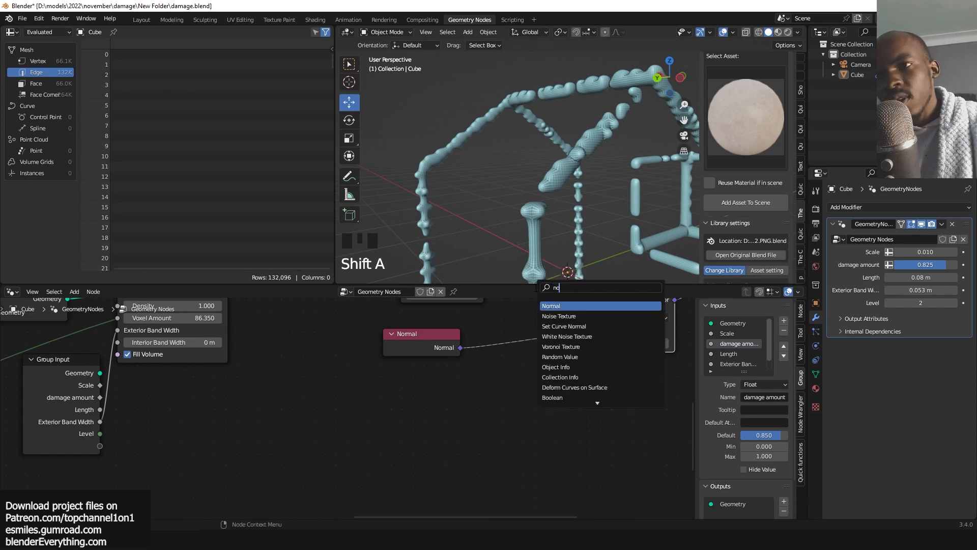
type("is")
key("Return")
left_click(533, 379)
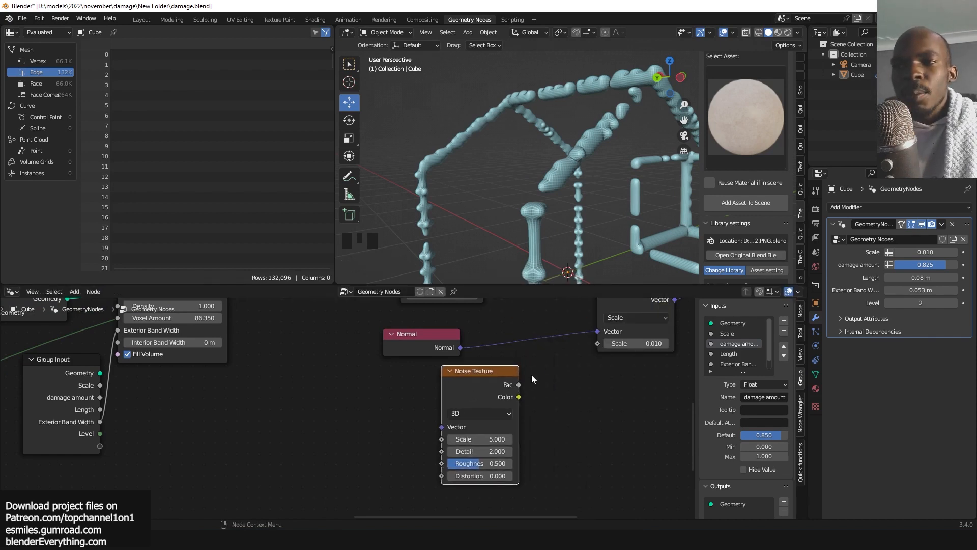
left_click_drag(592, 344, 591, 344)
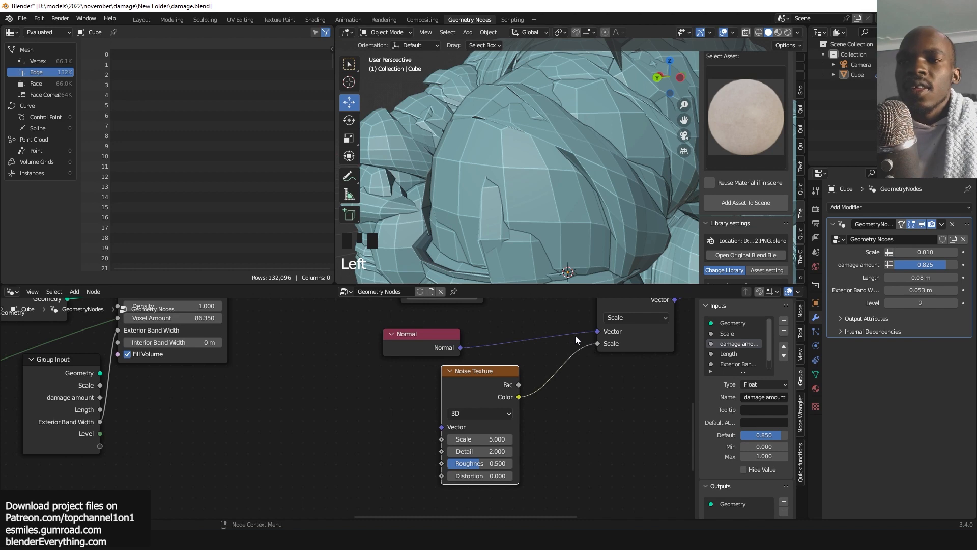
scroll(515, 209, "down", 3)
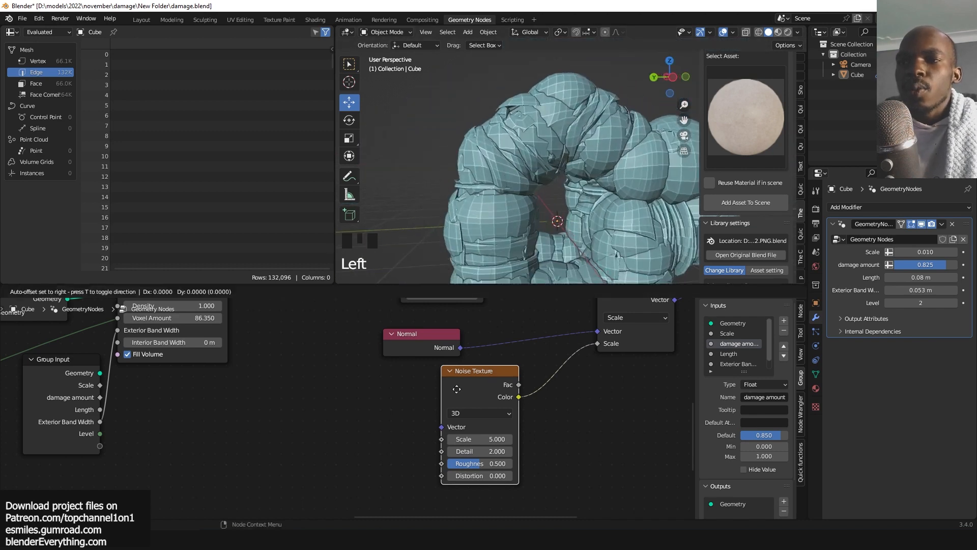
left_click_drag(490, 439, 515, 420)
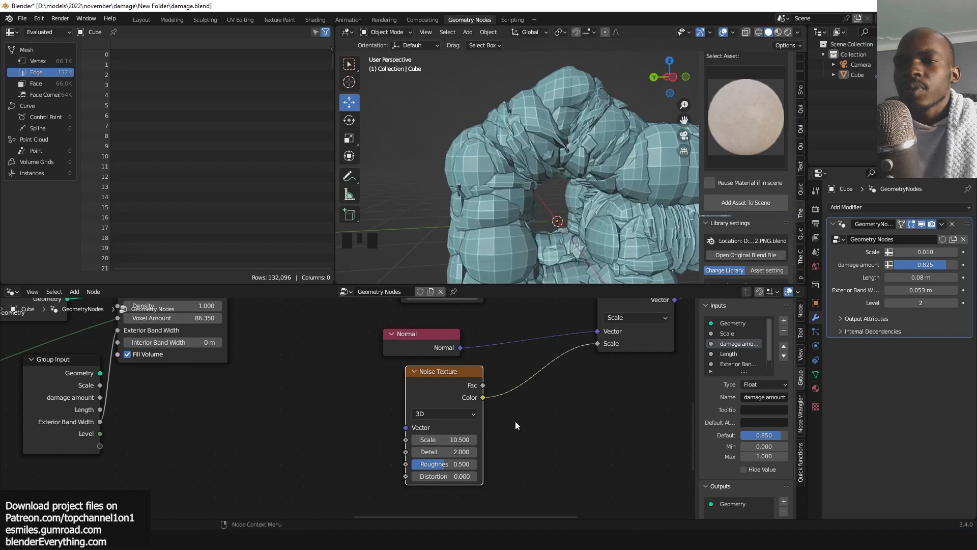
Duplicate the Scale node, insert it after the Normal node, and set its scale to 0.06.
scroll(515, 421, "down", 4)
left_click(568, 318)
left_click_drag(550, 331, 500, 344)
key("shift+d")
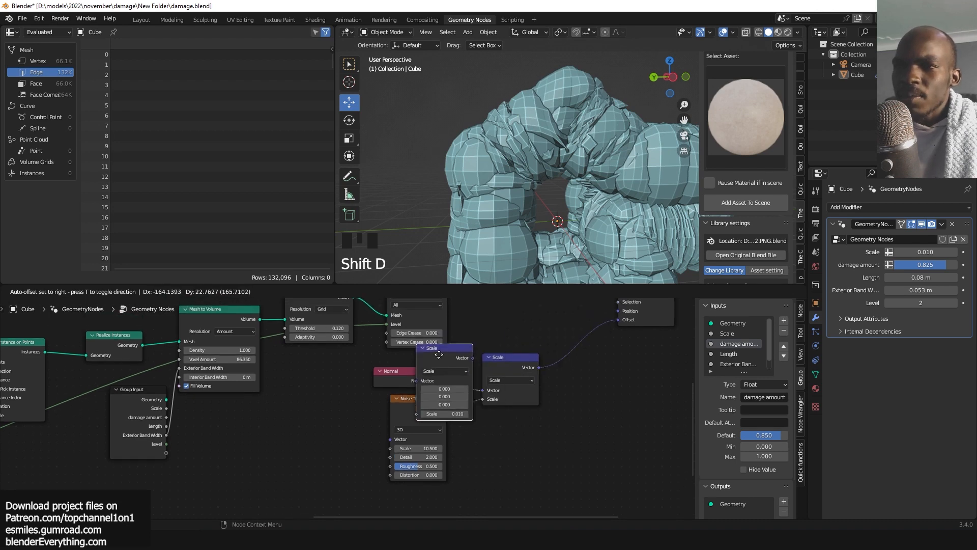
left_click(445, 356)
key("grave")
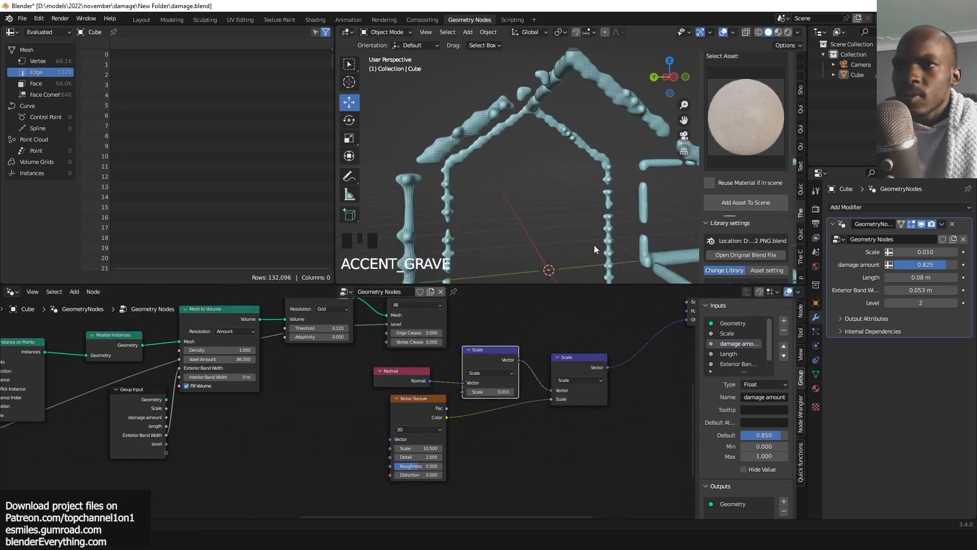
scroll(522, 412, "up", 3)
left_click_drag(531, 389, 567, 390, "shift")
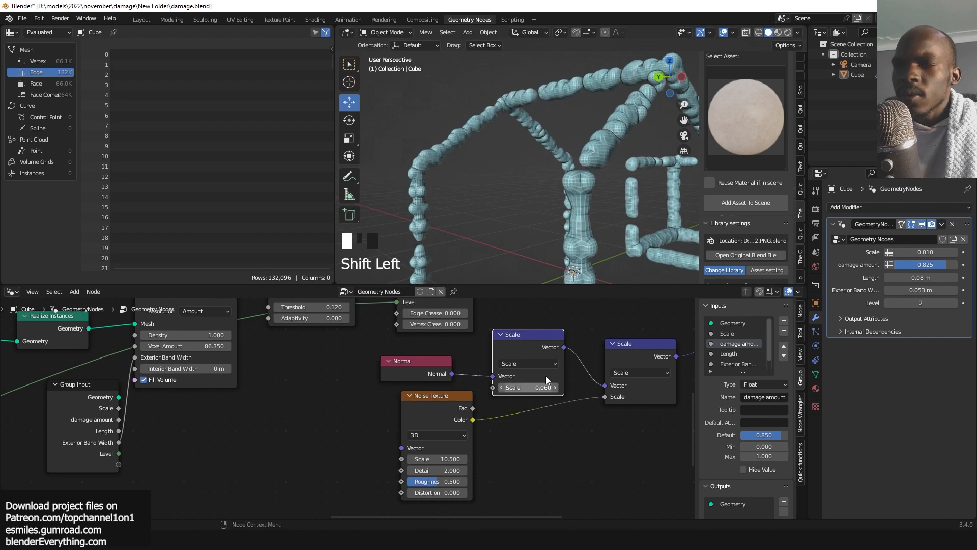
Set the Noise Texture scale to 11 and reposition the noise node.
key("grave")
left_click_drag(430, 414, 417, 421)
left_click_drag(425, 463, 430, 463)
left_click_drag(410, 412, 364, 426)
middle_click_drag(529, 429, 519, 412)
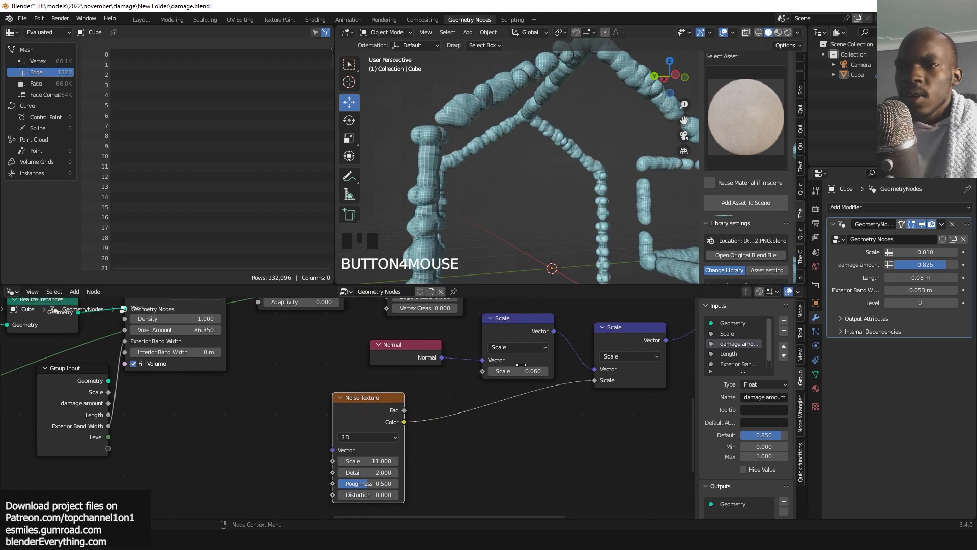
Insert a Math node set to Multiply with value 0.99 between the noise Color and the Scale node.
key("shift+a")
left_click(495, 281)
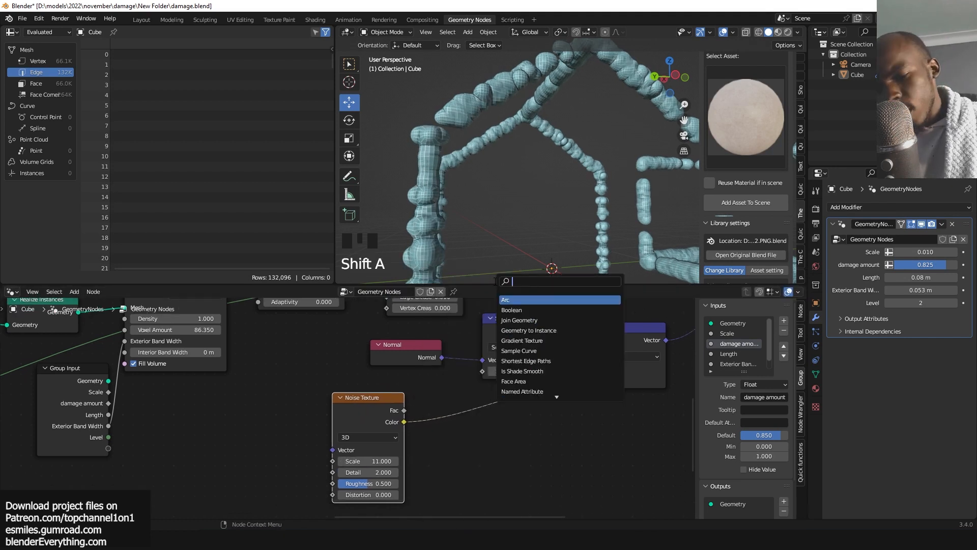
type("math")
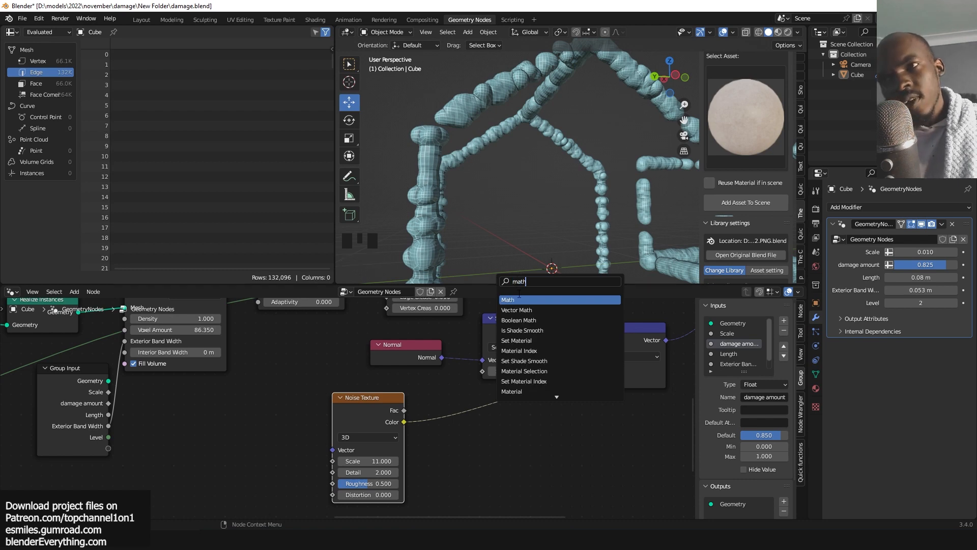
left_click(520, 296)
left_click(494, 417)
left_click(506, 427)
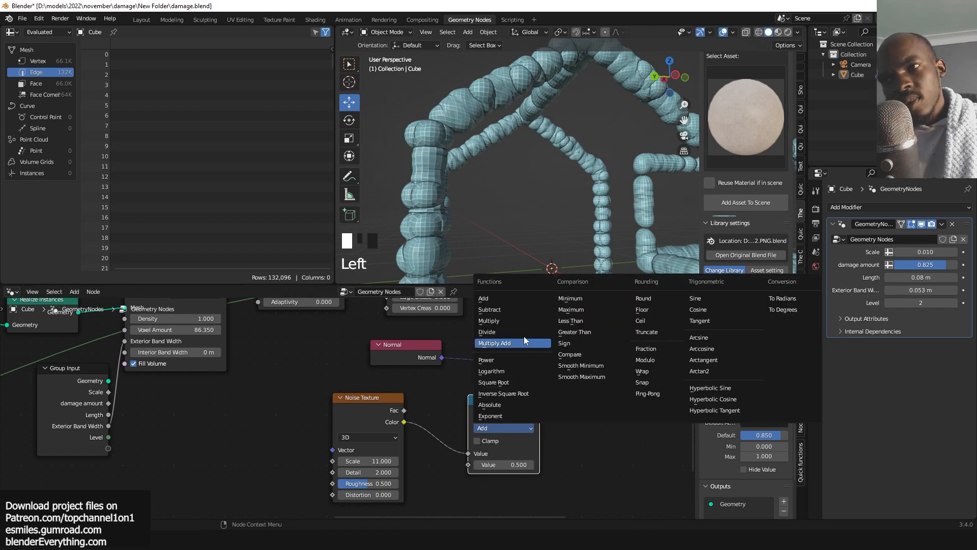
left_click(518, 320)
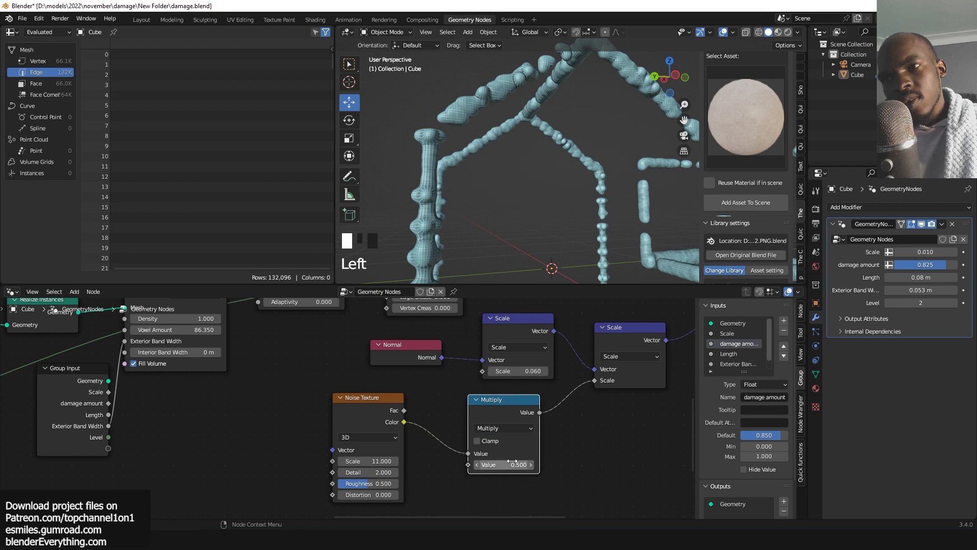
left_click_drag(512, 462, 540, 462)
middle_click_drag(561, 383, 451, 409)
scroll(451, 409, "down", 2)
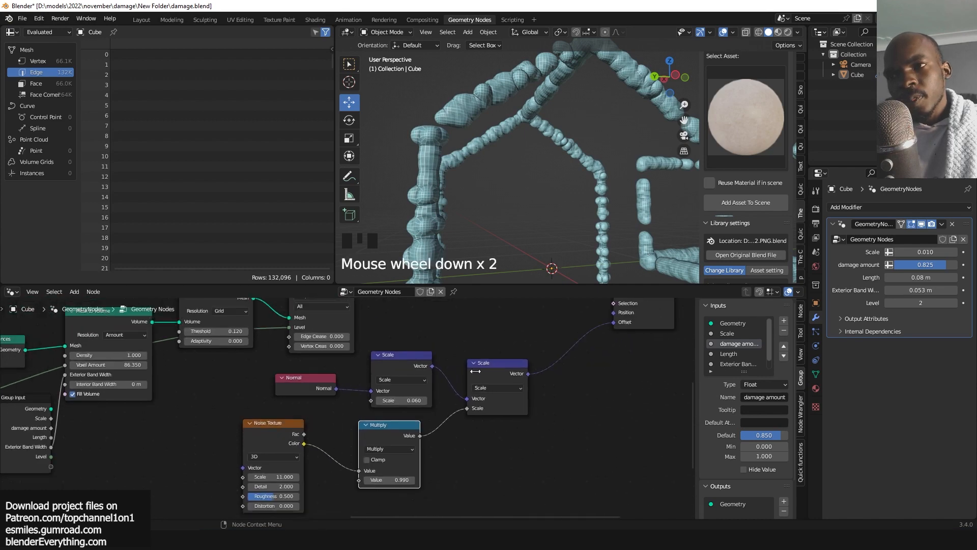
Duplicate a Scale node again and insert it before the Set Position offset, adjusting its scale value.
left_click_drag(496, 363, 479, 370)
left_click(417, 365)
key("shift+d")
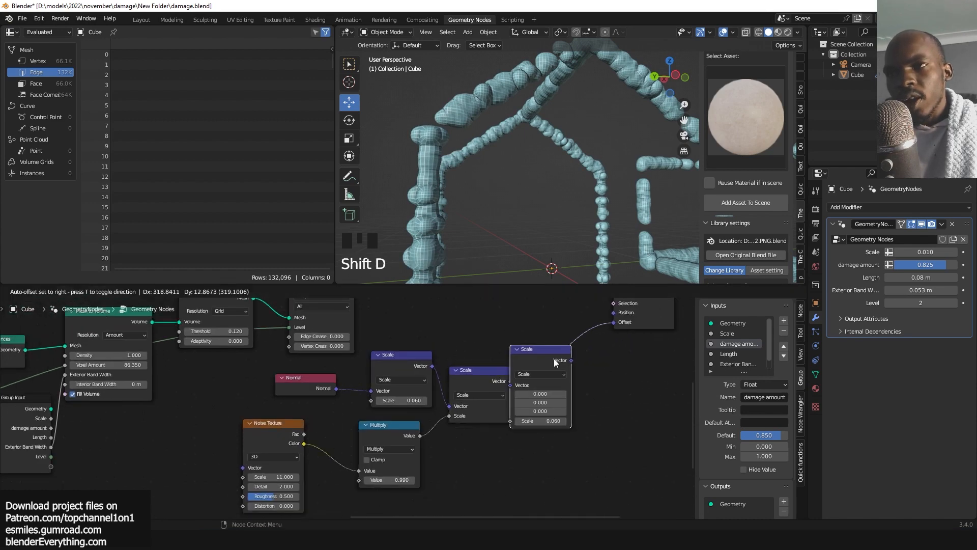
left_click(562, 362)
key("grave")
scroll(554, 203, "up", 3)
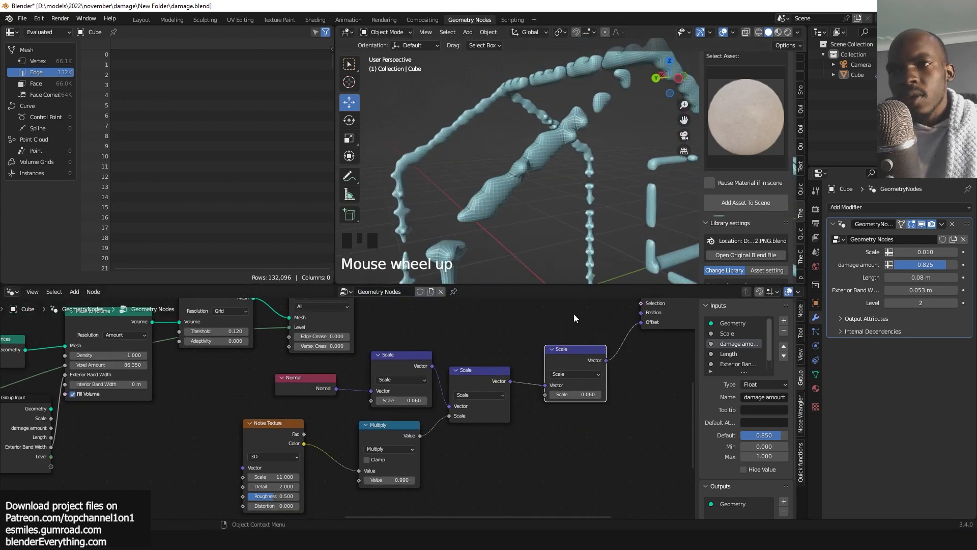
left_click_drag(575, 395, 640, 395)
scroll(576, 395, "down", 4)
middle_click_drag(576, 395, 520, 436)
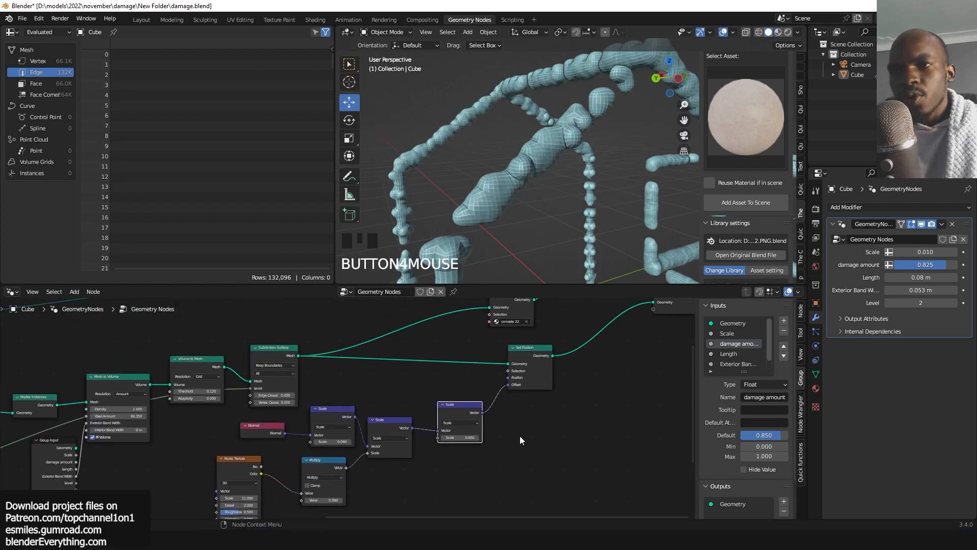
Toggle muting of the Set Position node to compare the mesh with and without the noise displacement.
left_click(543, 355)
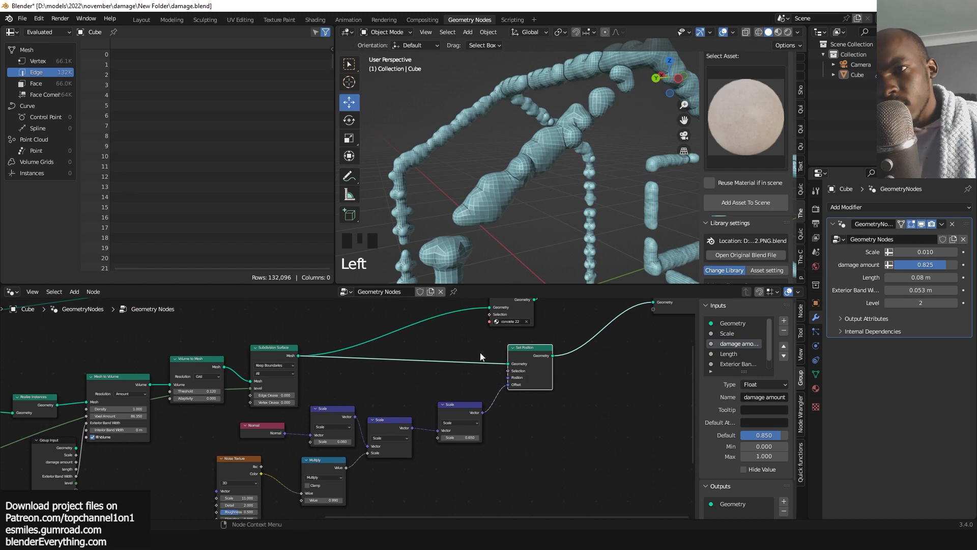
key("m")
key("m")
key("m")
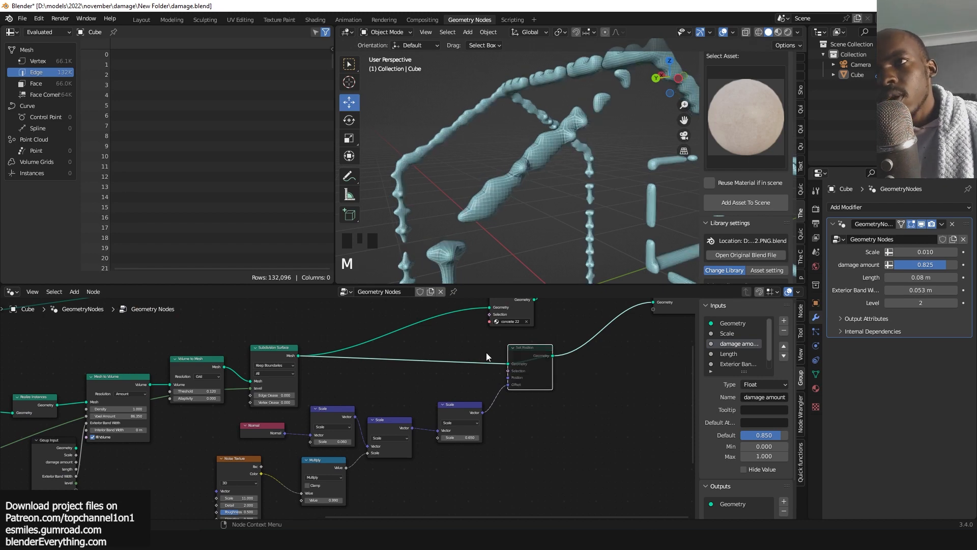
scroll(537, 390, "up", 6)
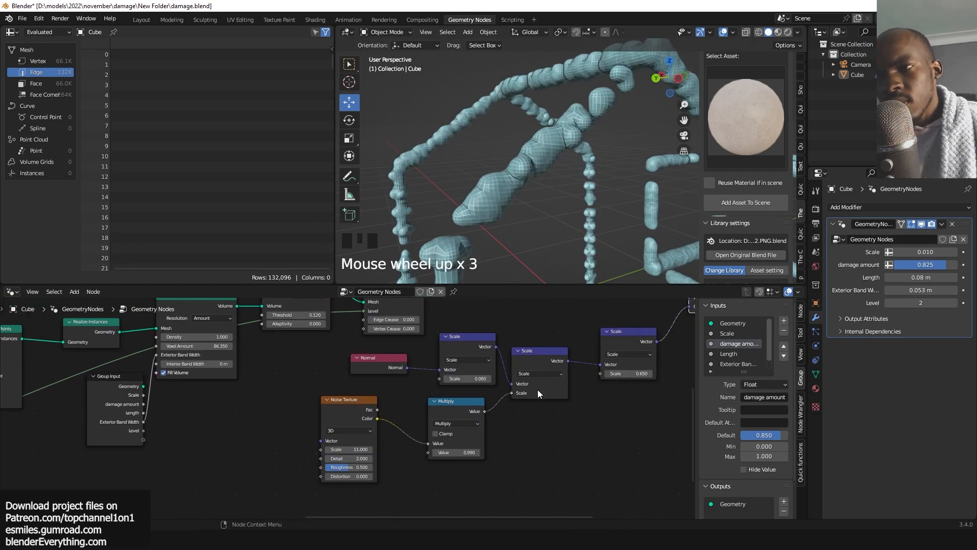
Set the Noise Texture scale to 50.
left_click_drag(509, 371, 535, 371, "shift")
key("shift+grave")
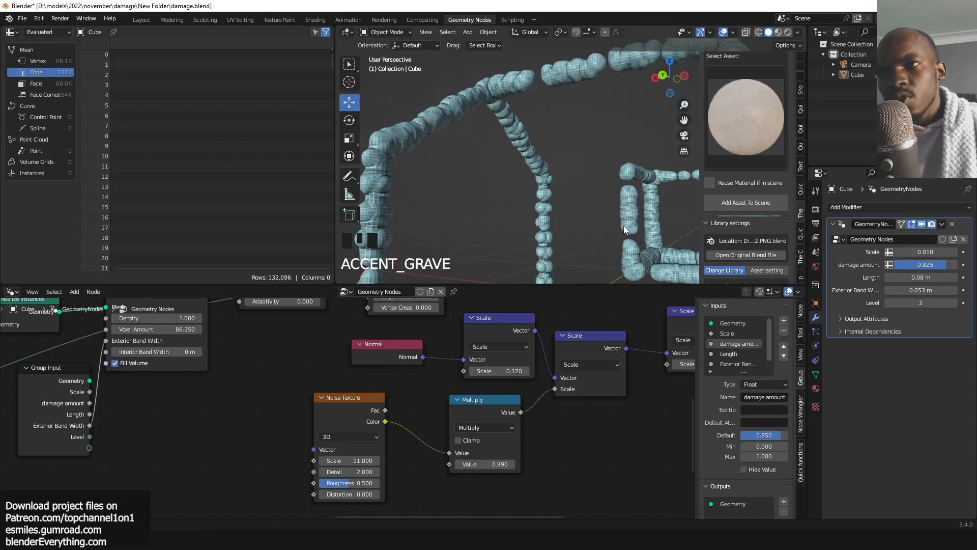
middle_click(405, 444)
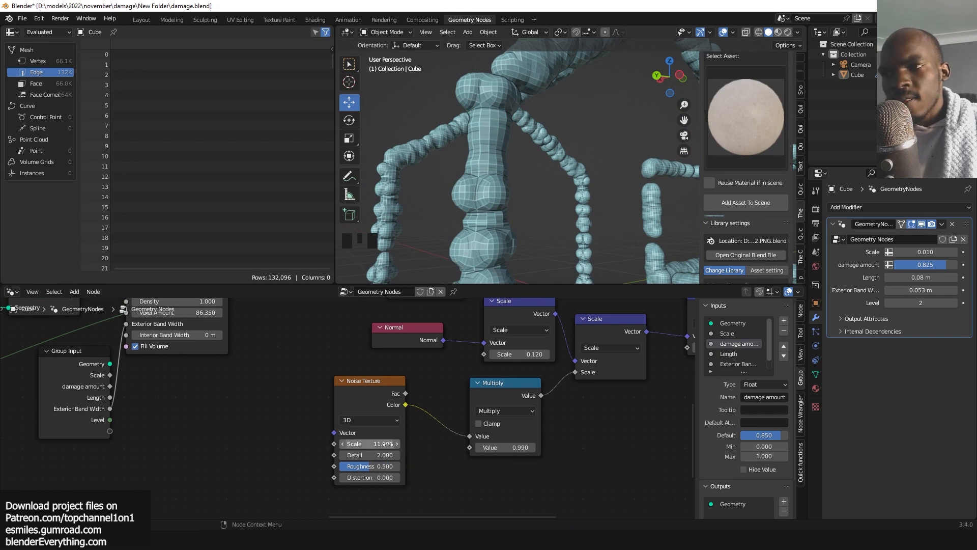
left_click_drag(383, 444, 375, 444)
left_click(385, 444)
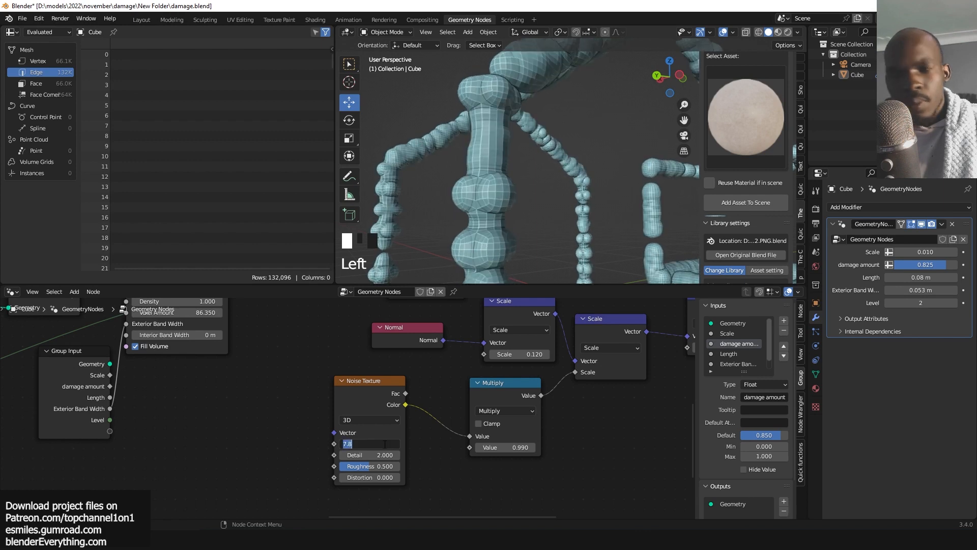
key("Return")
double_click(385, 444)
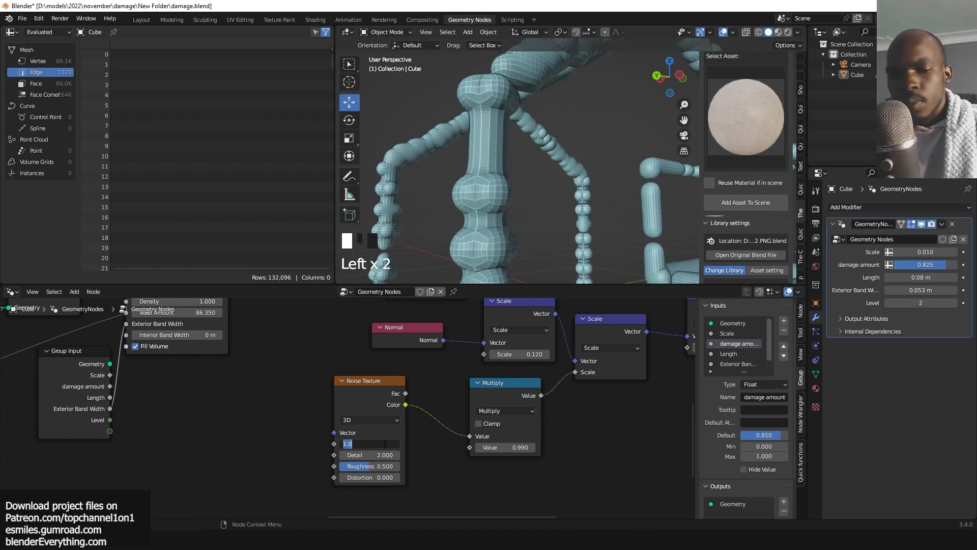
type("20")
key("Return")
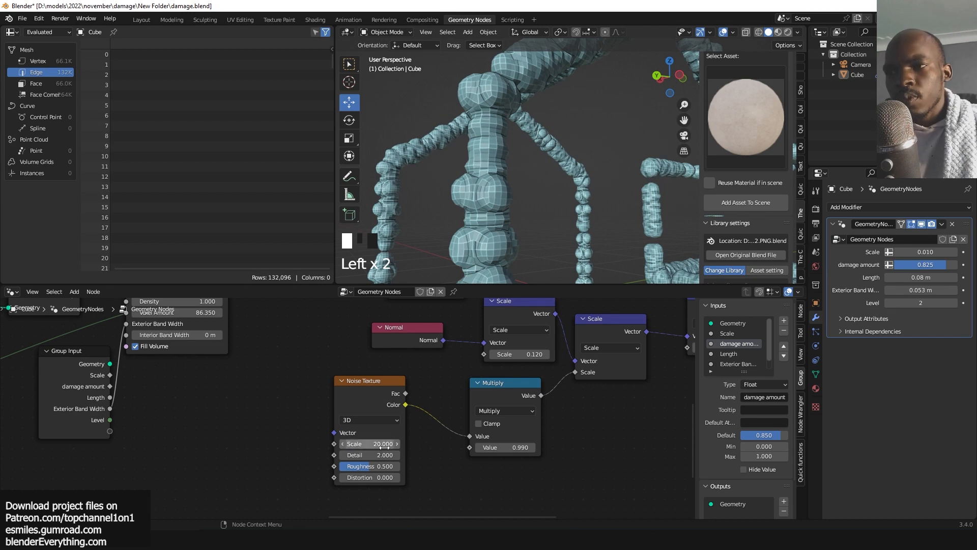
left_click(385, 443)
key("Return")
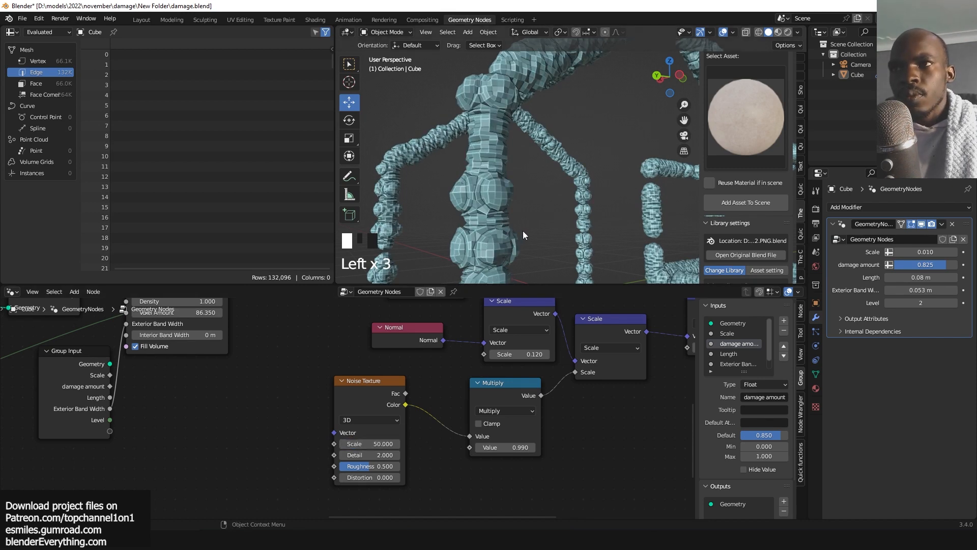
Lower the Multiply node's value to 0.79 and the Normal's Scale node to 0.11.
key("grave")
scroll(525, 194, "up", 4)
key("grave")
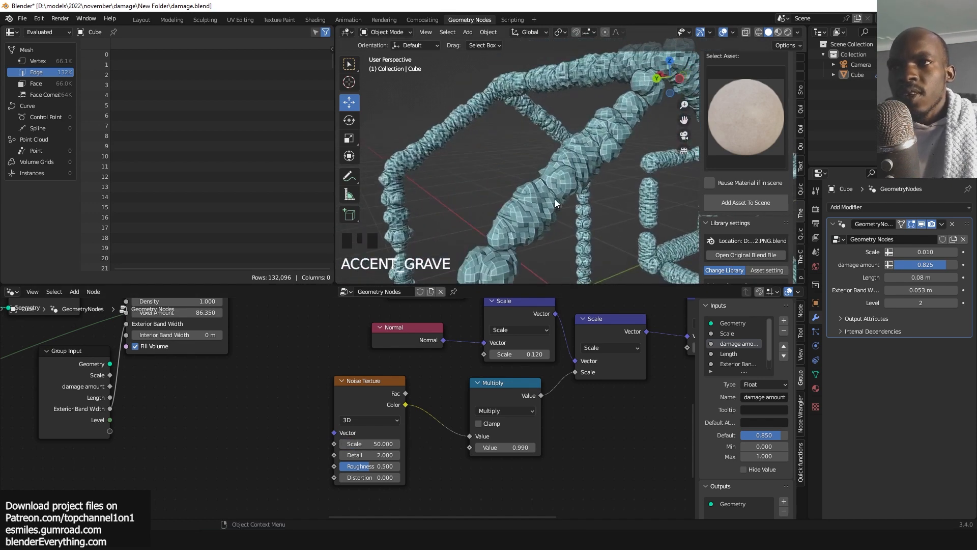
mouse_move(509, 448)
left_mouse_down()
mouse_move(534, 447)
mouse_move(501, 448)
left_mouse_up()
key("shift")
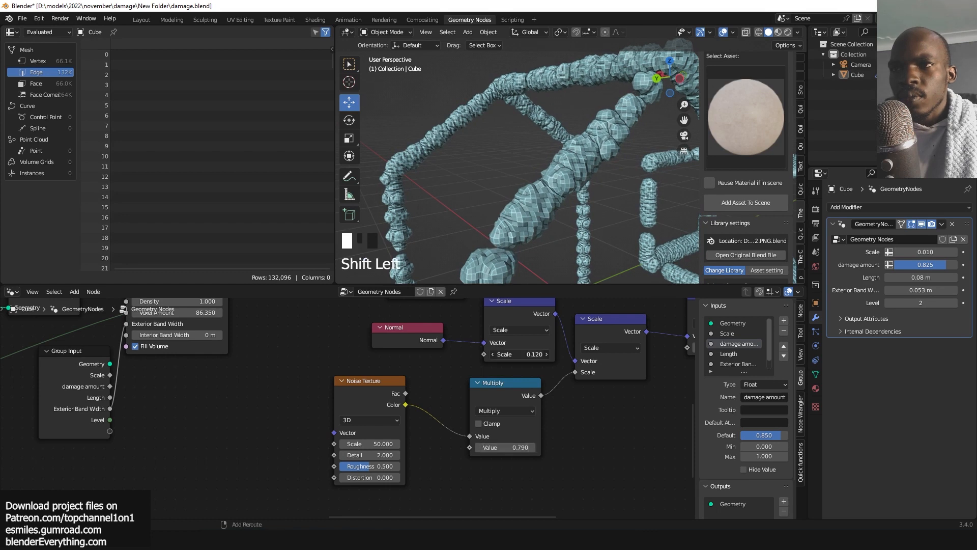
left_click_drag(518, 354, 509, 354, "shift")
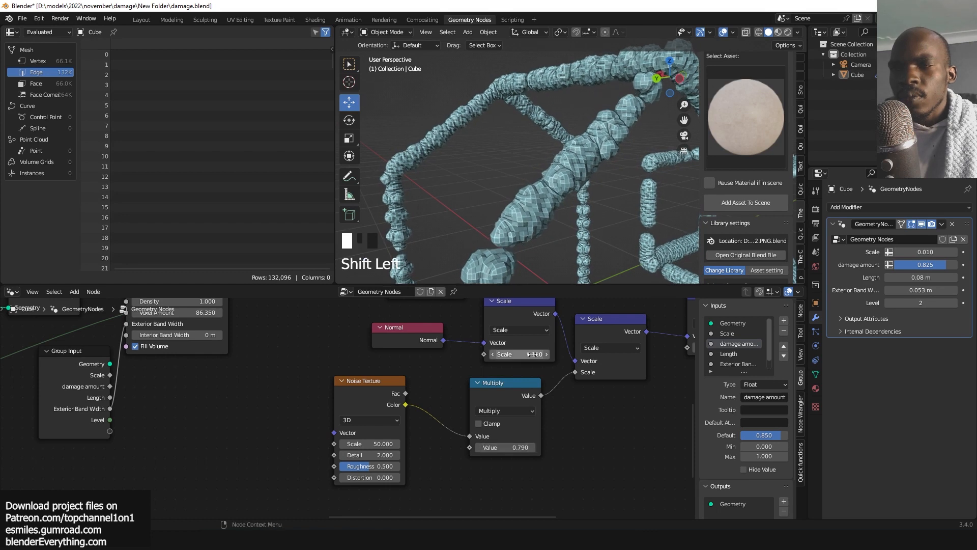
Connect the Set Position geometry output into the Set Material node's geometry input.
middle_click_drag(578, 383, 467, 323)
scroll(549, 389, "down", 4)
scroll(568, 330, "down", 3)
scroll(516, 333, "up", 1)
left_click_drag(467, 324, 611, 330)
scroll(562, 450, "up", 3)
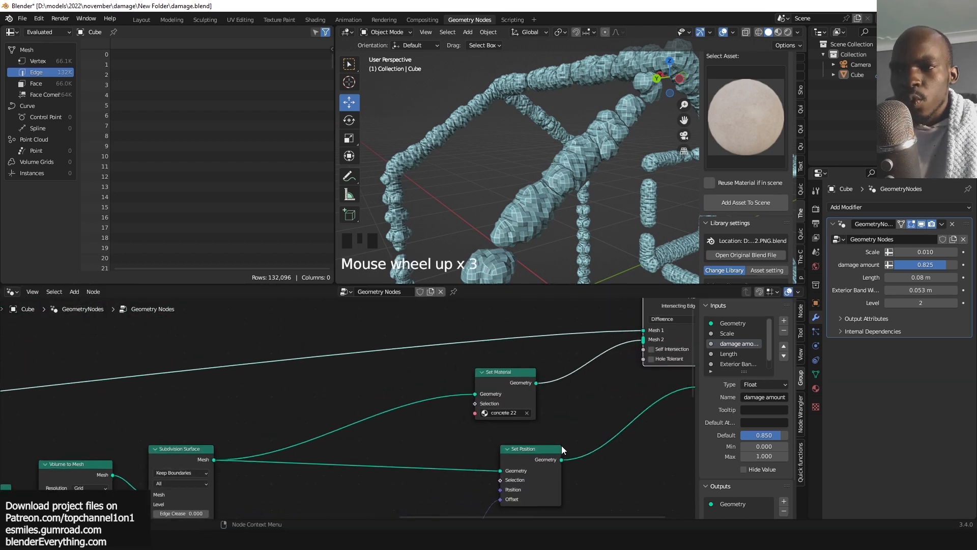
left_click_drag(561, 459, 475, 393)
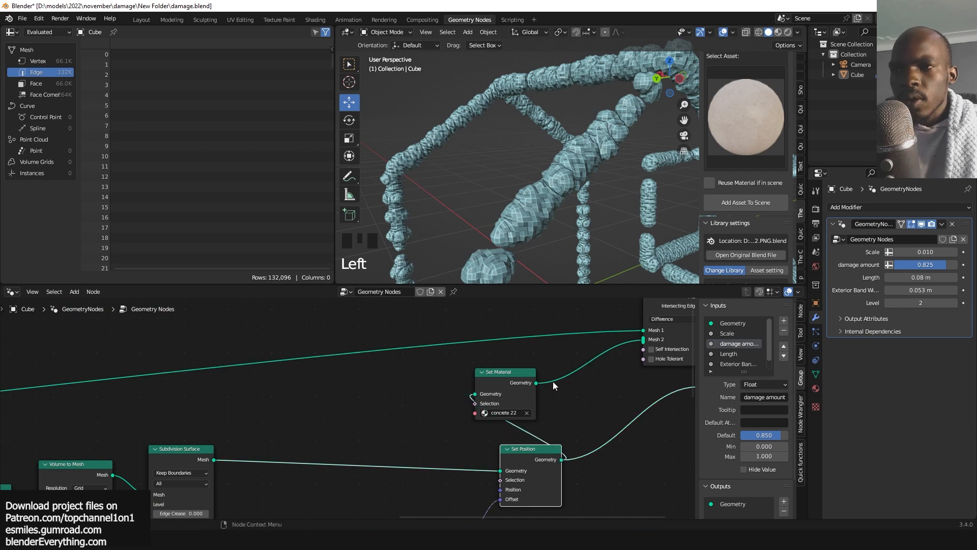
middle_click_drag(553, 381, 444, 388)
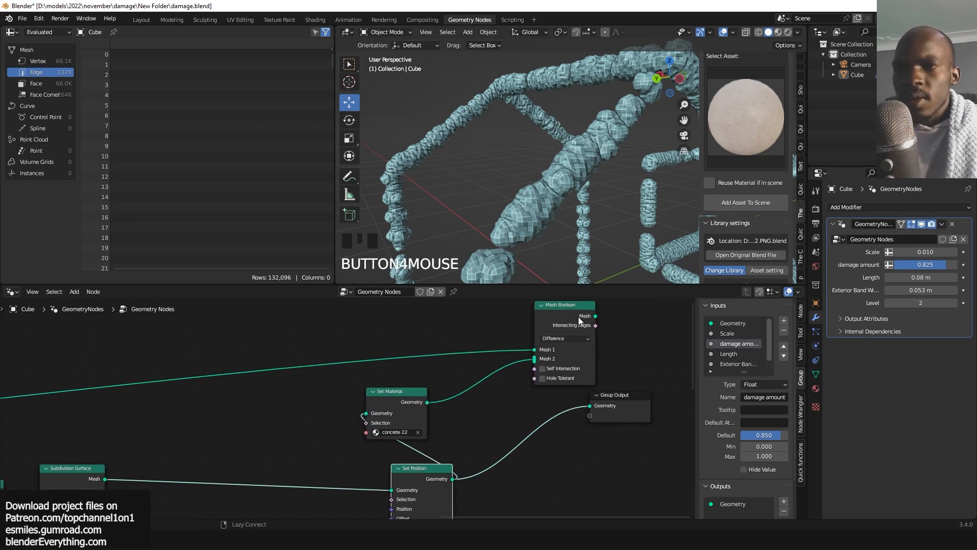
Connect the Mesh Boolean's mesh output to the Group Output geometry.
left_click(585, 322, "alt+shift")
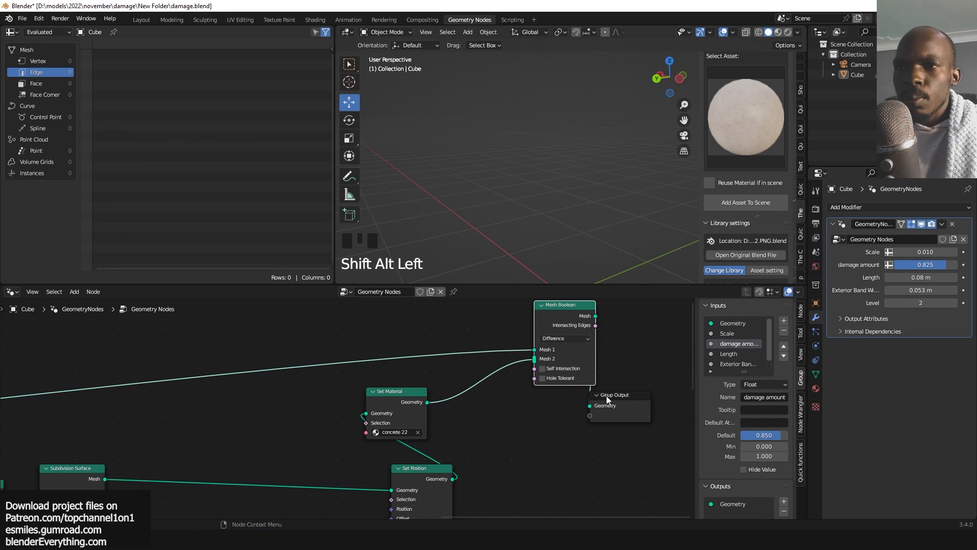
left_click_drag(625, 396, 686, 368)
scroll(544, 218, "down", 1)
scroll(544, 220, "down", 3)
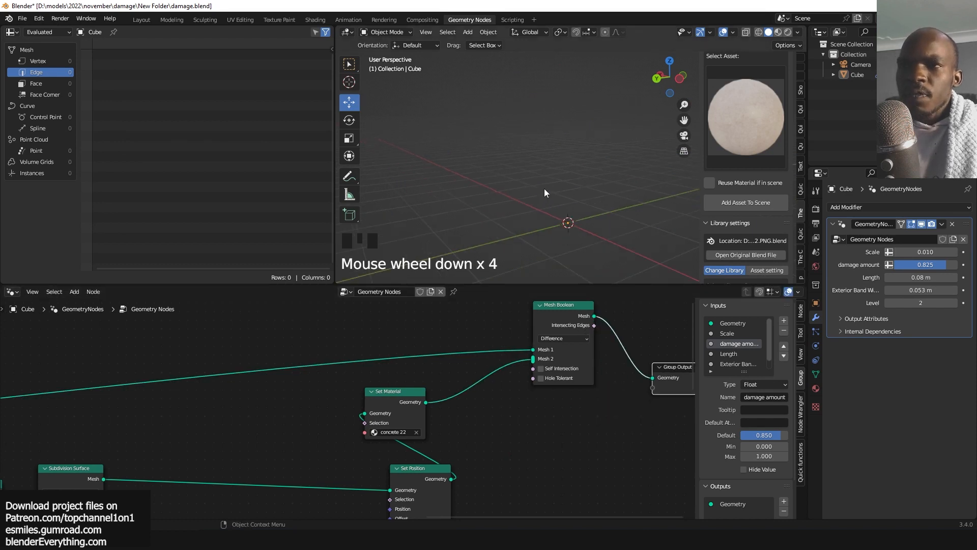
Set the scale of the Scale node feeding the Set Position offset to 0.1.
middle_click_drag(424, 487, 572, 425)
scroll(524, 426, "up", 2)
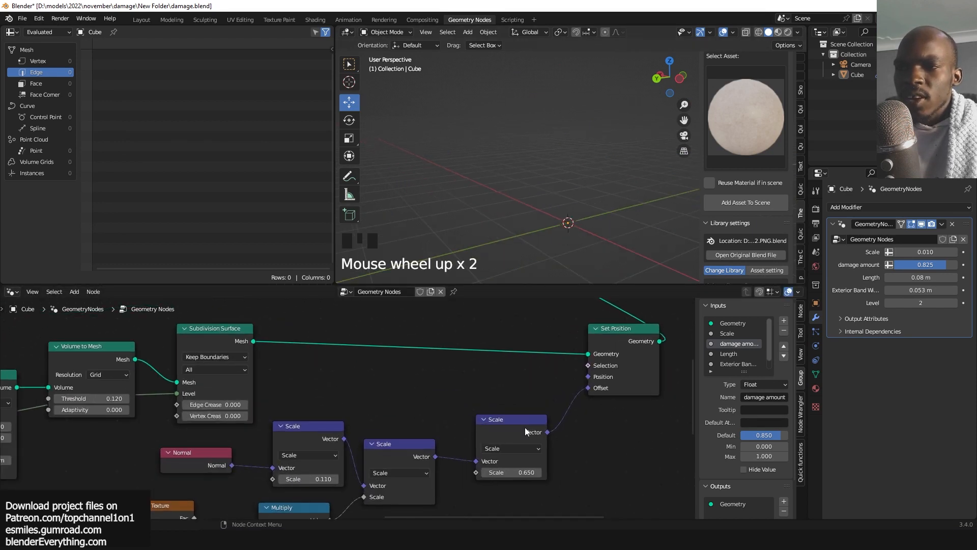
scroll(351, 430, "down", 1)
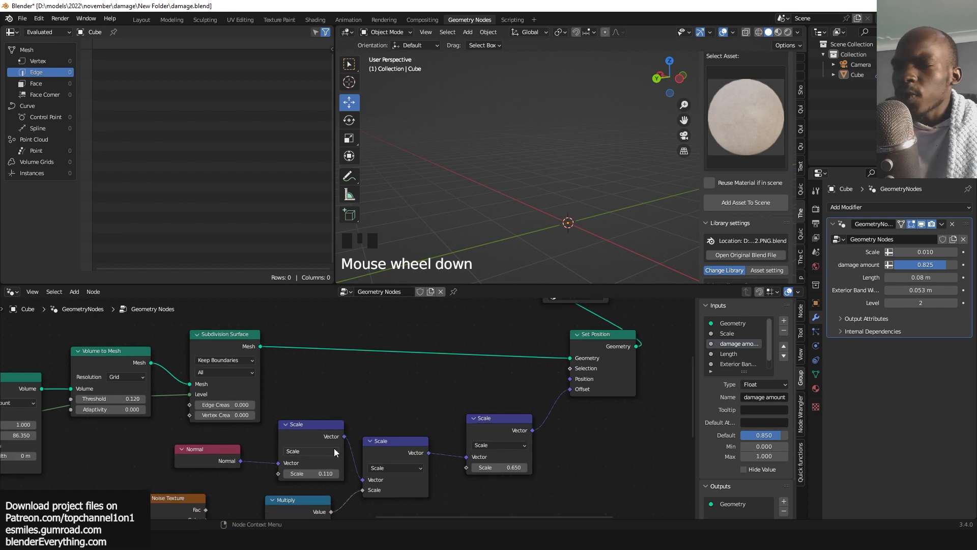
scroll(349, 410, "down", 2)
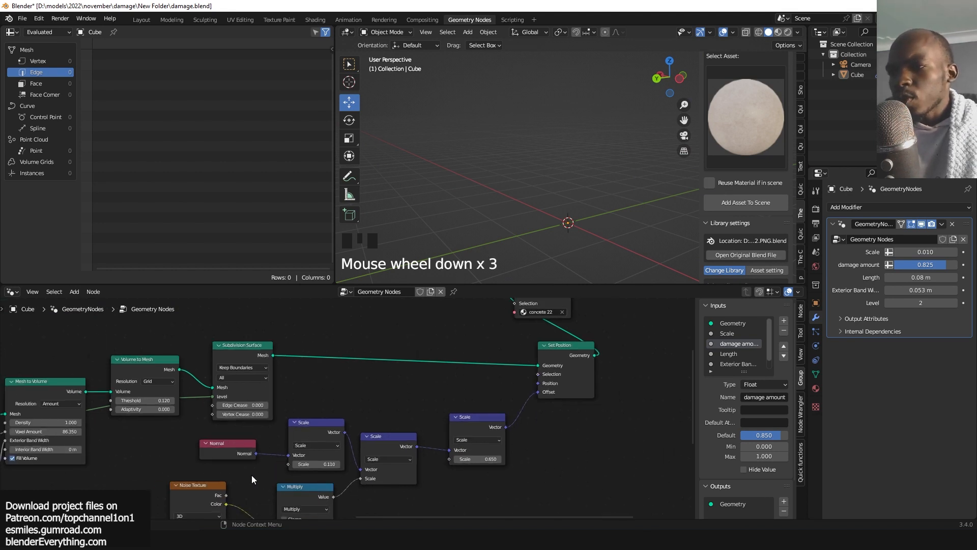
middle_click_drag(516, 407, 536, 377)
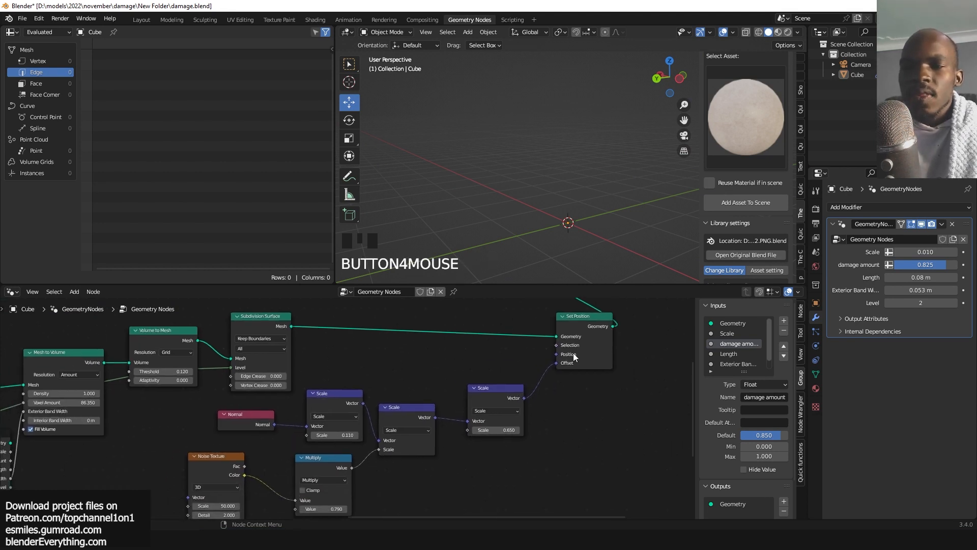
middle_click_drag(585, 348, 526, 386)
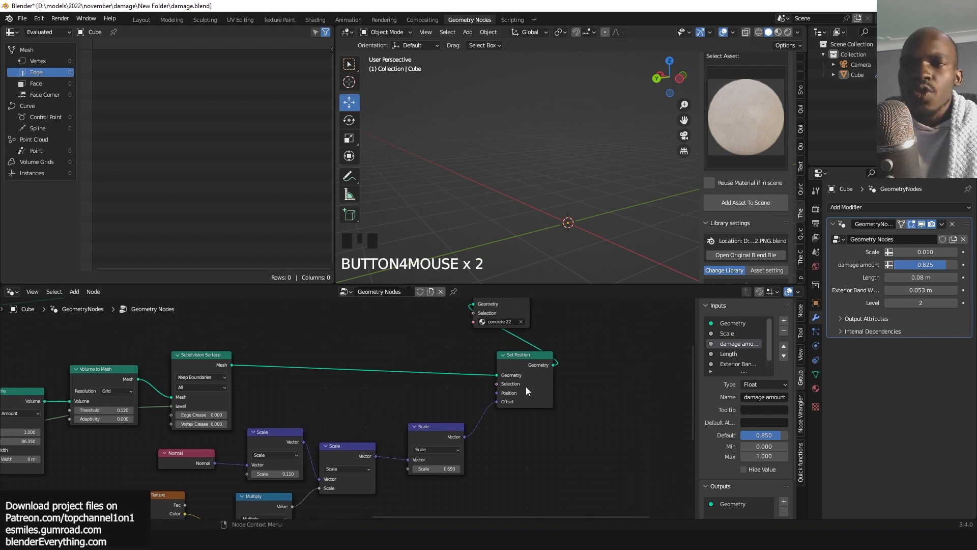
left_click(441, 467)
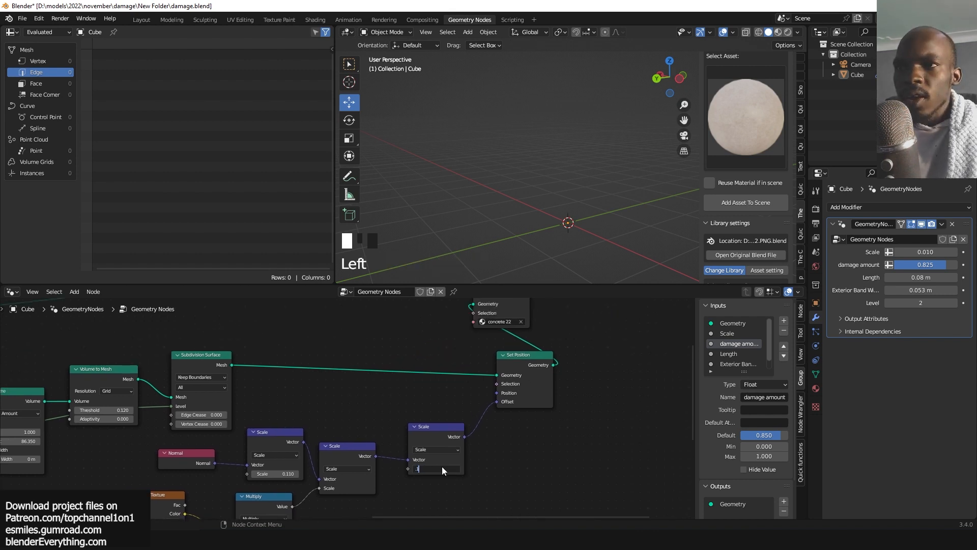
left_click(557, 460)
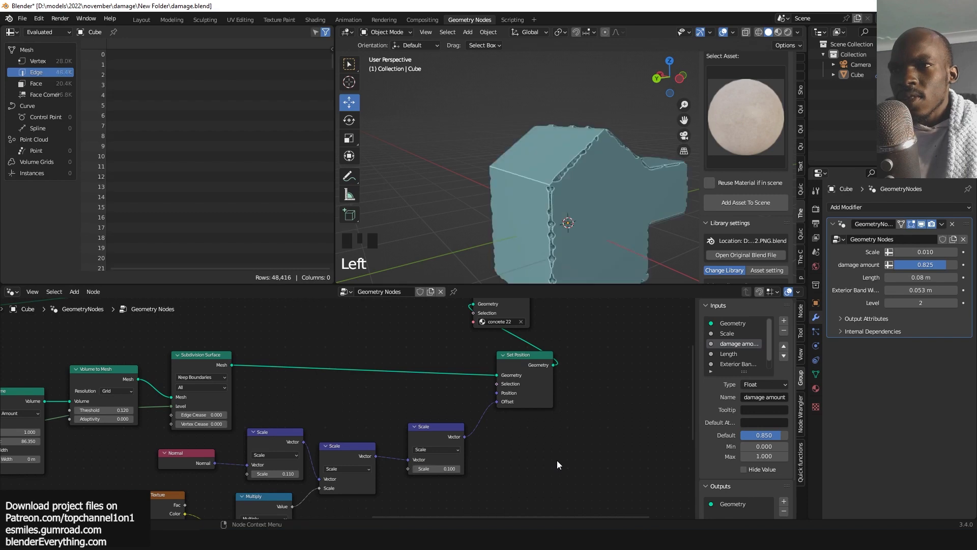
Rearrange the Set Position and Set Material nodes to open space between them.
key("grave")
key("grave")
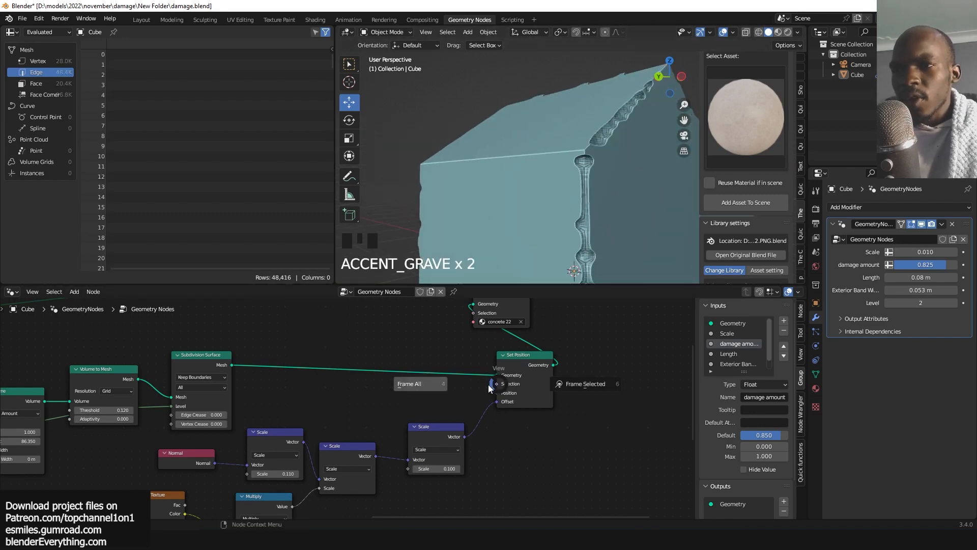
scroll(546, 438, "up", 12)
scroll(556, 430, "up", 4)
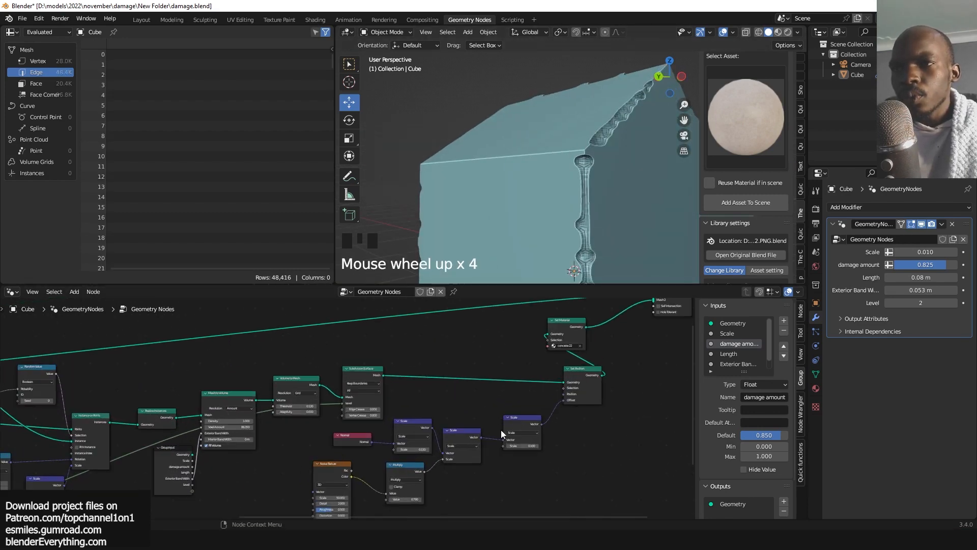
middle_click_drag(446, 431, 420, 438)
middle_click_drag(510, 342, 402, 375)
left_click_drag(437, 407, 405, 420)
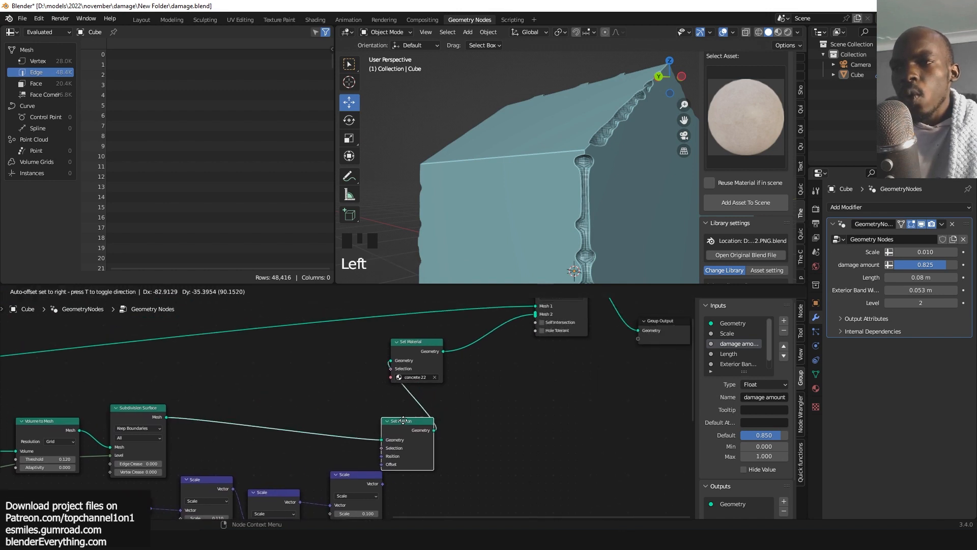
left_click_drag(417, 351, 544, 314)
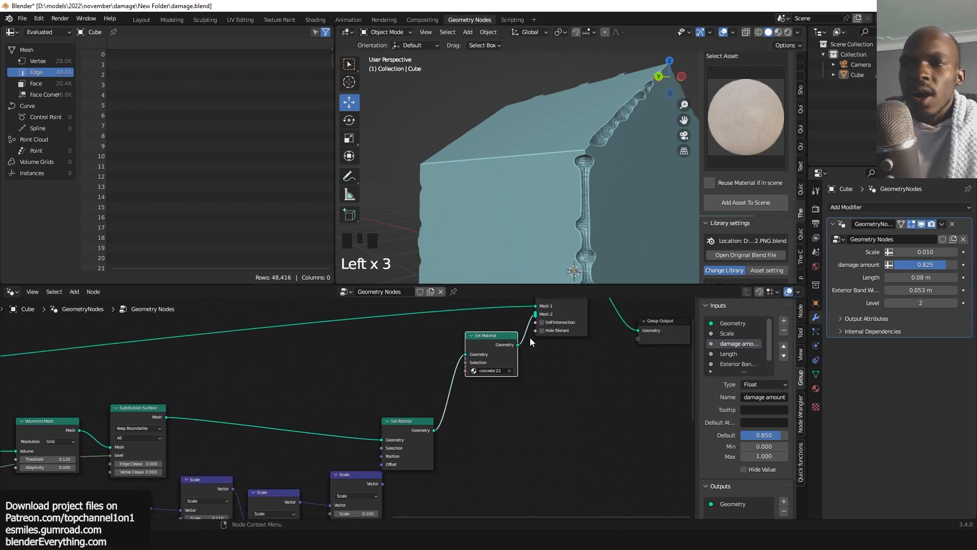
left_click_drag(407, 437, 401, 432)
Add a Merge by Distance node to the node tree.
key("shift+a")
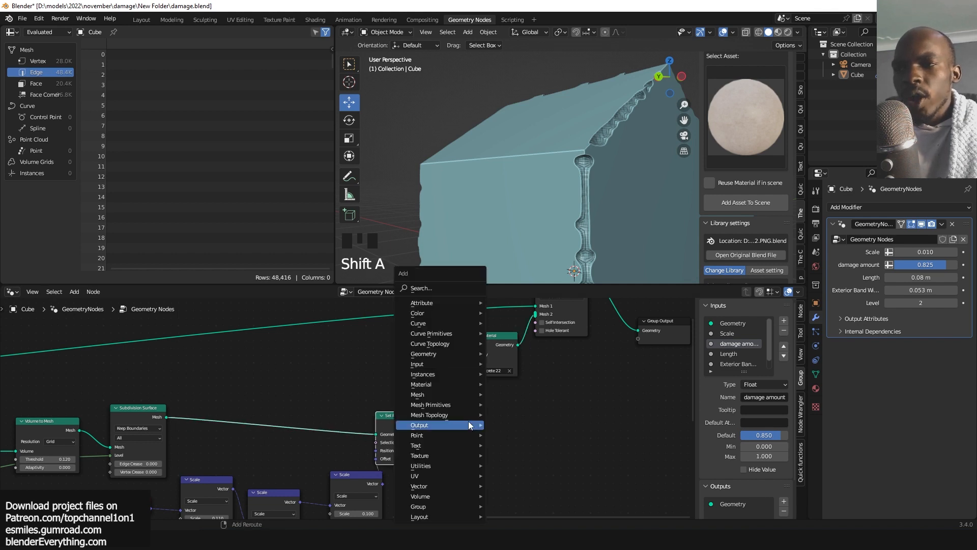
left_click(456, 288)
type("merge")
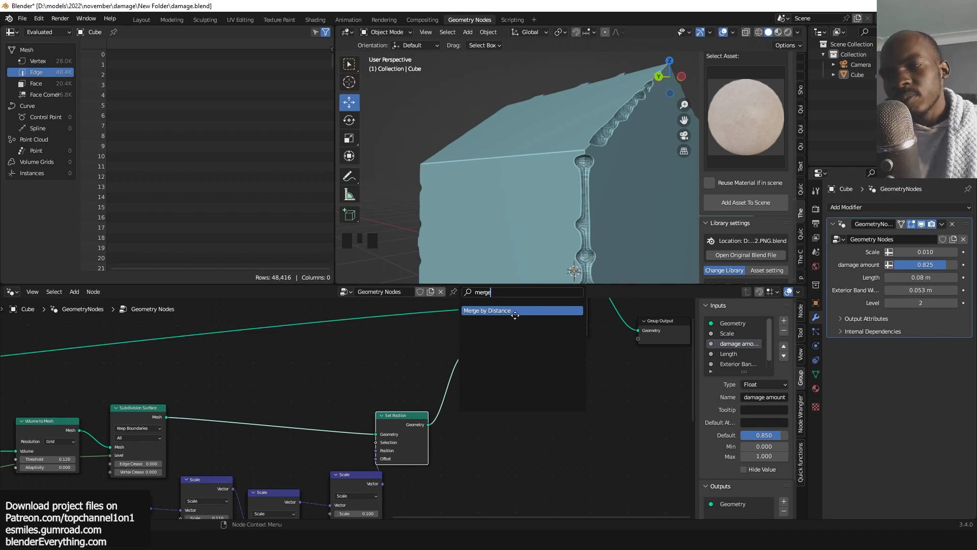
left_click(515, 311)
left_click(628, 444)
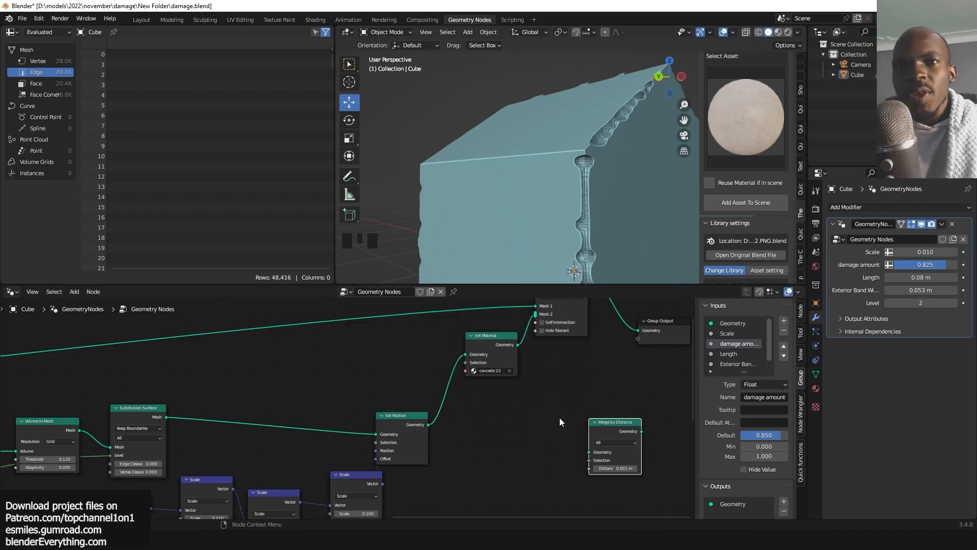
Lower the modifier's Level input to 1.
left_click(885, 304)
left_click(885, 304)
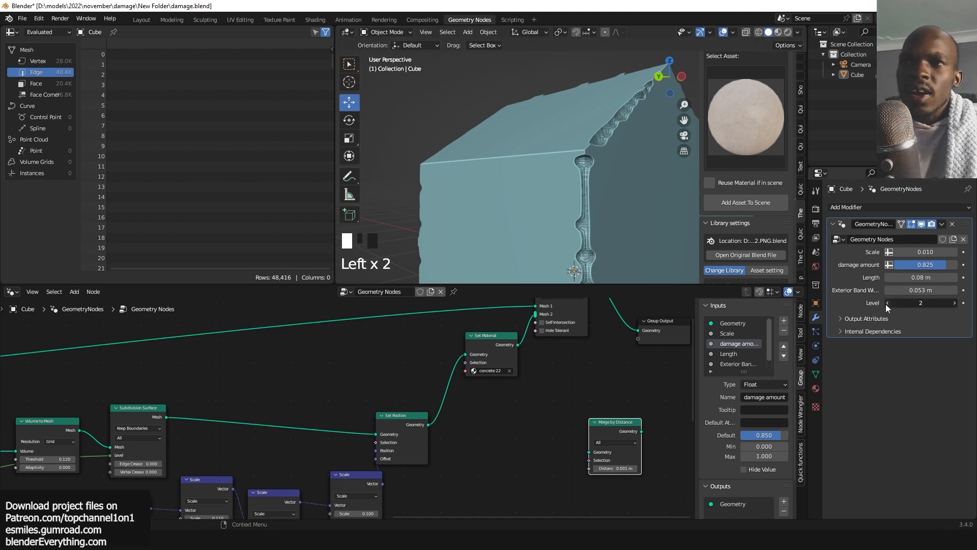
left_click(885, 304)
Insert the Merge by Distance node between Set Position and Set Material.
middle_click_drag(617, 230, 600, 249)
scroll(594, 252, "up", 2)
middle_click_drag(600, 249, 618, 255)
left_click_drag(612, 429, 506, 402)
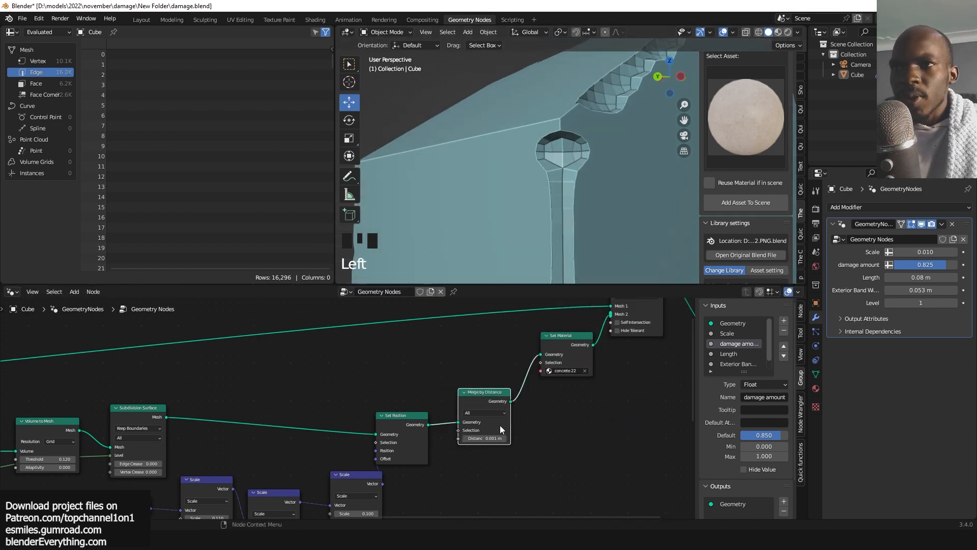
Set the Merge by Distance distance to 0.01 m.
scroll(502, 429, "up", 5)
double_click(533, 452)
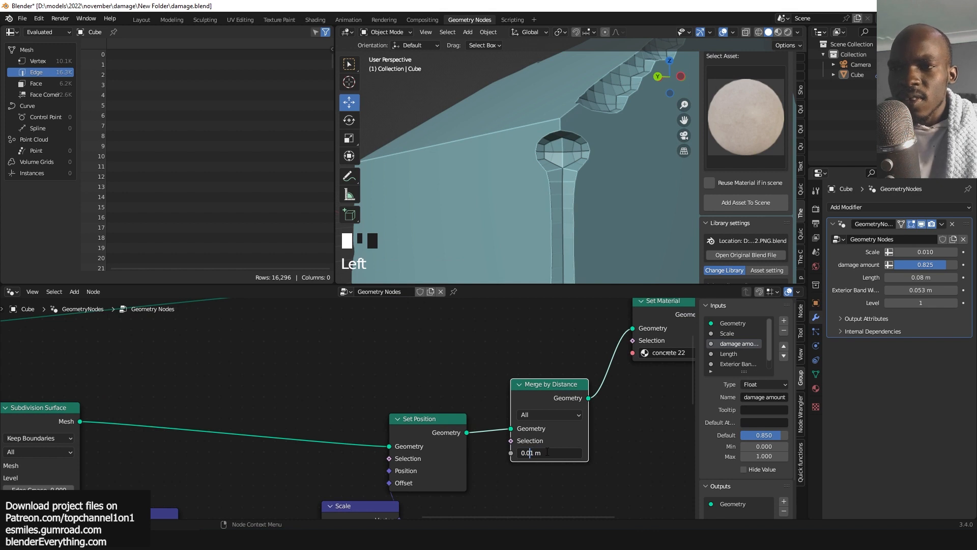
left_click(647, 447)
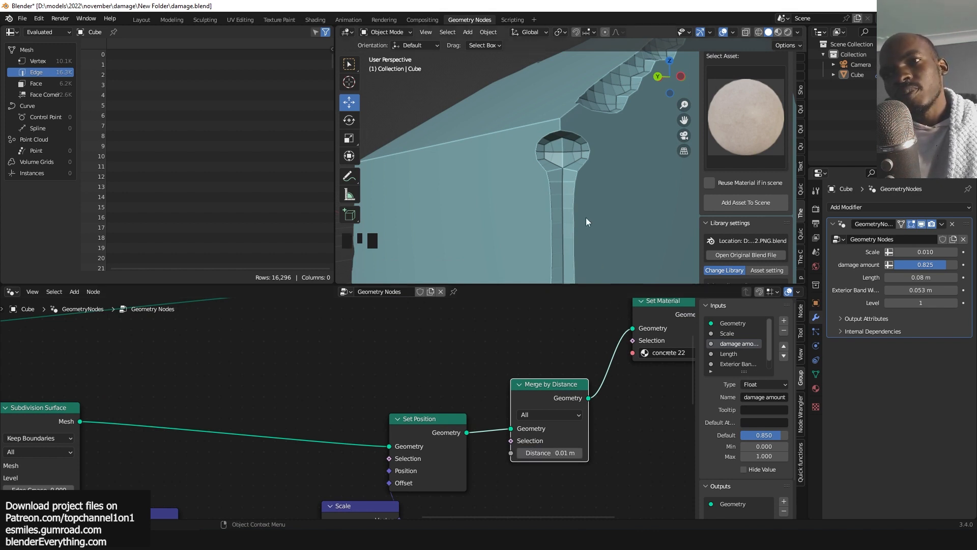
Raise the Merge by Distance distance to 0.03 m.
scroll(586, 218, "down", 1)
left_click(555, 389, "alt+shift")
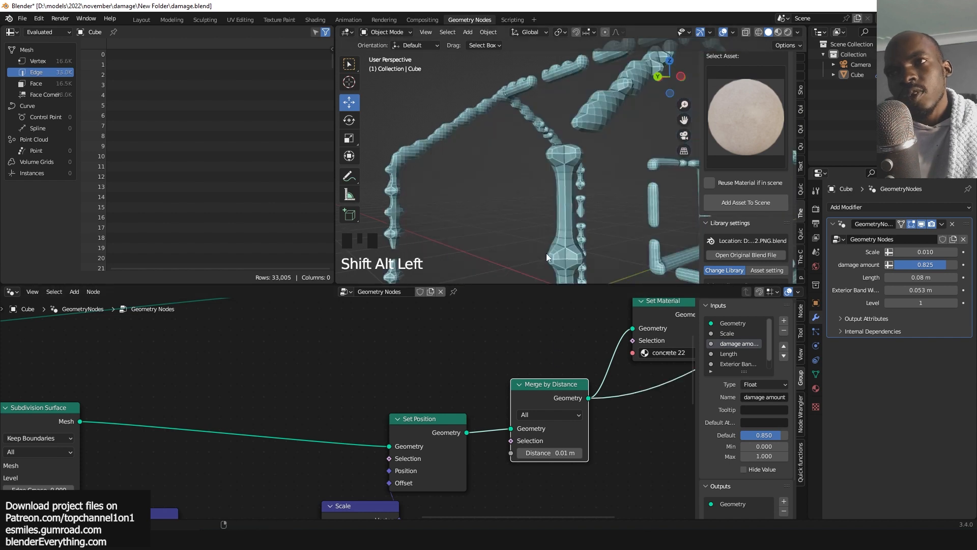
mouse_move(544, 452)
left_mouse_down("shift")
mouse_move(528, 452)
mouse_move(565, 452)
mouse_move(536, 452)
left_mouse_up("shift")
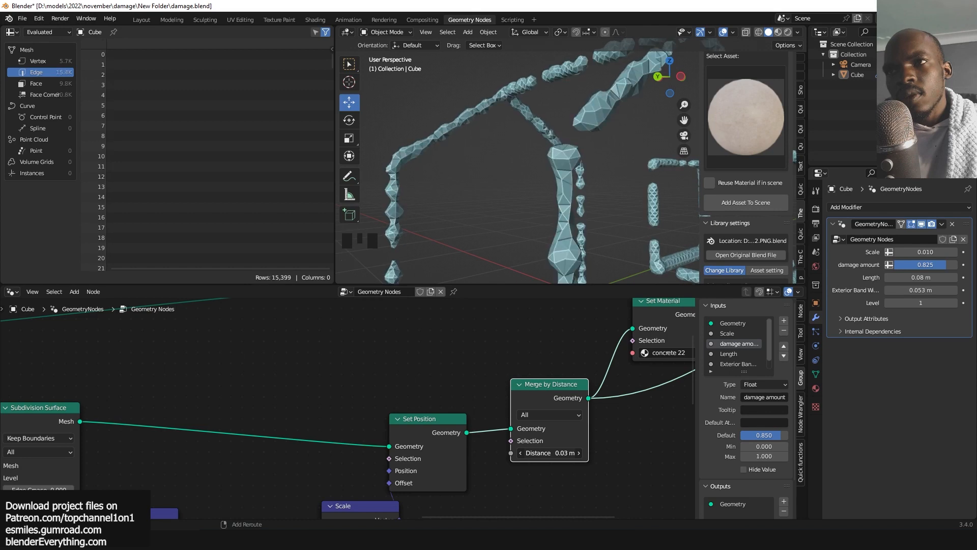
scroll(582, 208, "down", 3)
key("grave")
scroll(563, 215, "up", 1)
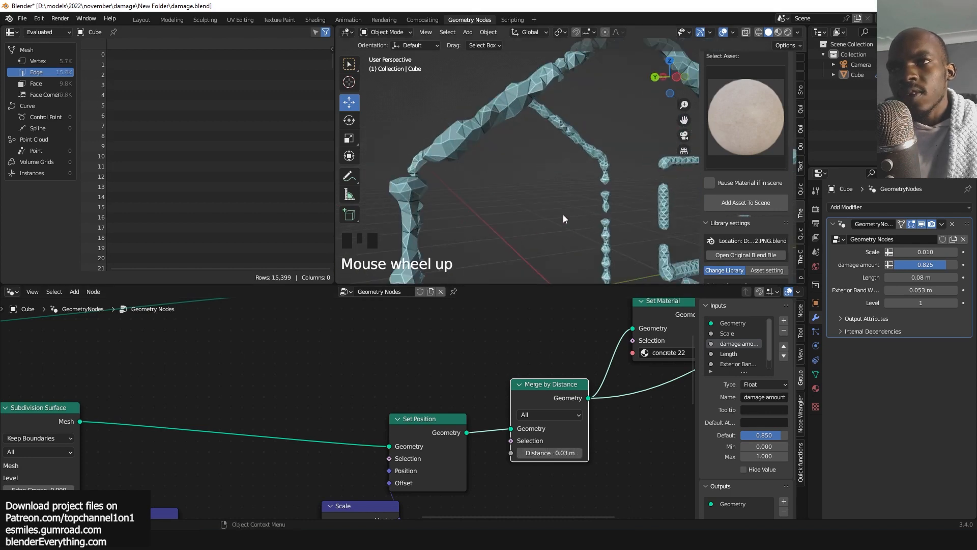
middle_click_drag(606, 360, 538, 351)
key("shift+a")
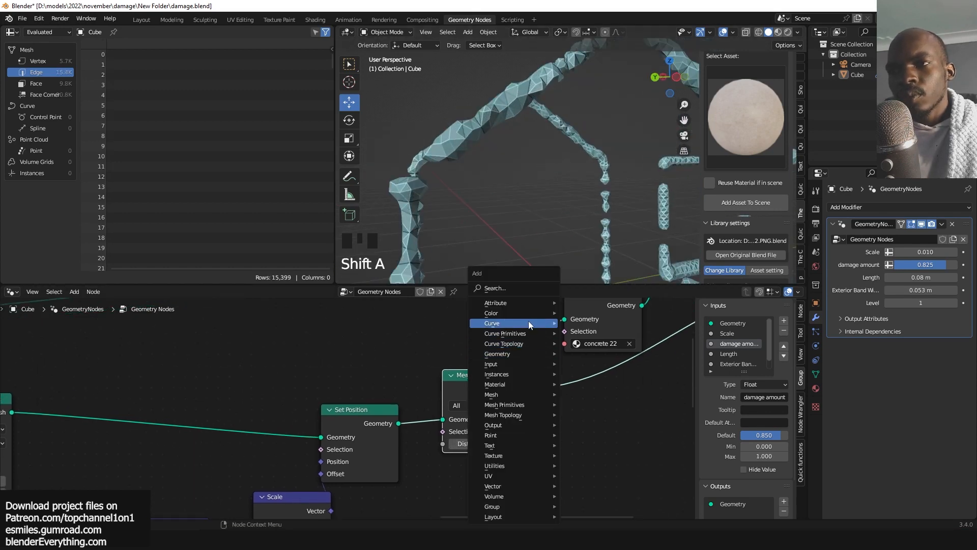
left_click(532, 291)
type("smoo")
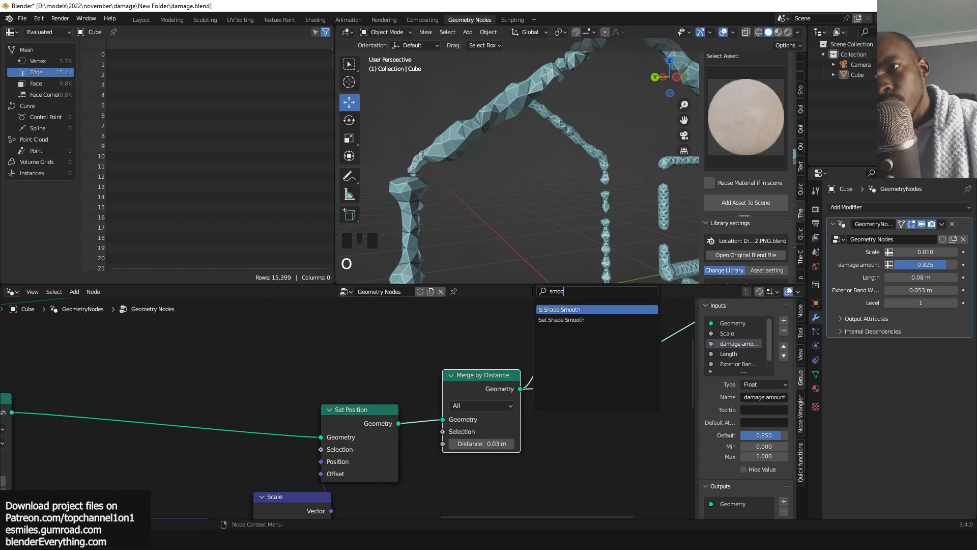
scroll(475, 249, "down", 4)
middle_click_drag(476, 249, 495, 186)
Set the last Scale node's scale factor to 0.290.
scroll(534, 193, "up", 4)
scroll(592, 209, "down", 2)
middle_click_drag(484, 390, 530, 366)
middle_click_drag(339, 501, 448, 406)
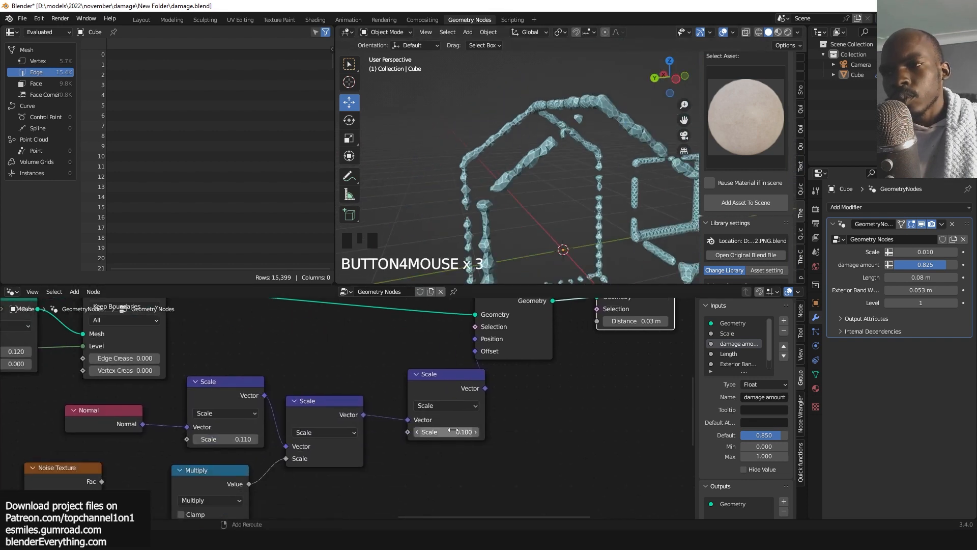
left_click_drag(447, 432, 475, 431, "shift")
middle_click_drag(426, 430, 474, 396)
Set the Multiply node's value to 0.940.
middle_click_drag(331, 476, 375, 440)
left_click_drag(334, 470, 356, 470, "shift")
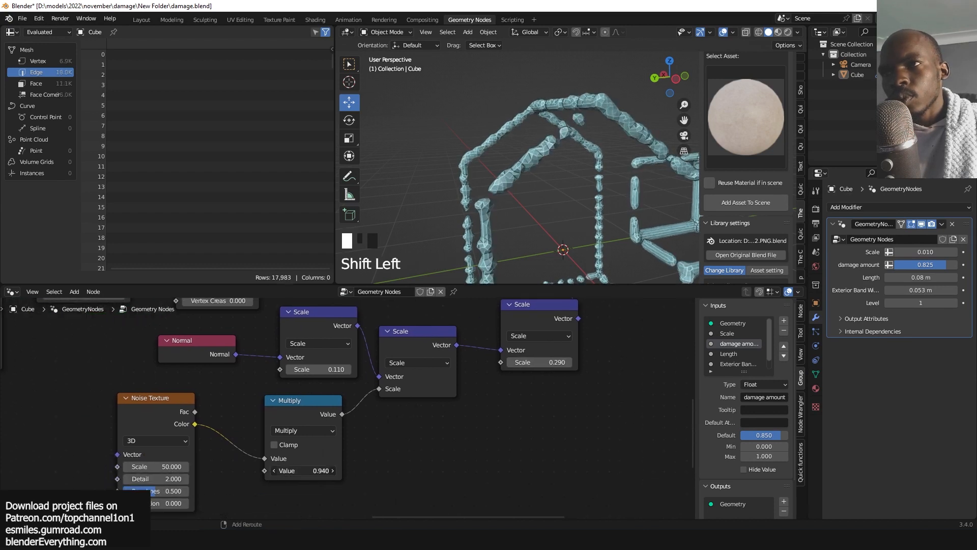
Set the Noise Texture scale to 25.
left_click(168, 466)
type("2")
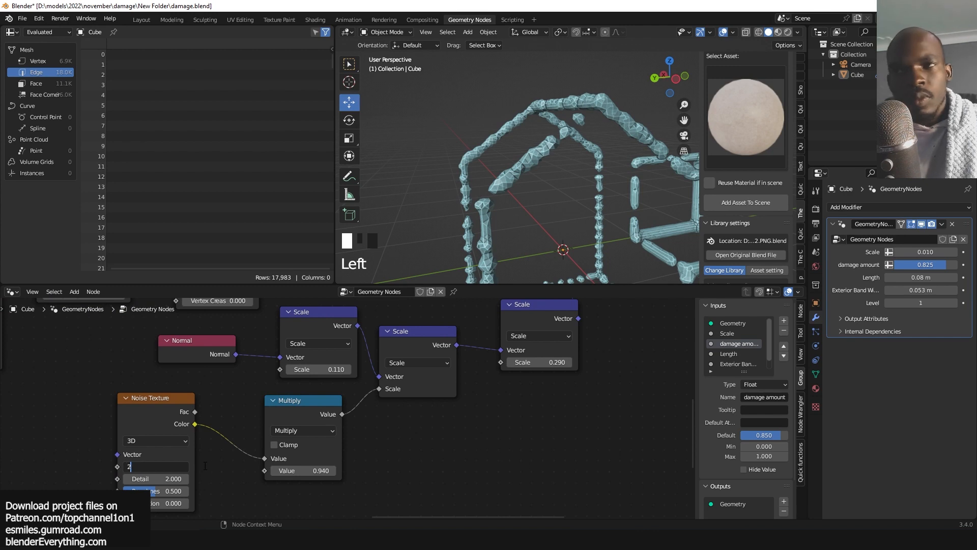
type("5")
key("Return")
Set the first Scale node's scale factor, after the Normal node, to 0.200.
left_click_drag(329, 368, 356, 367)
scroll(530, 366, "down", 5)
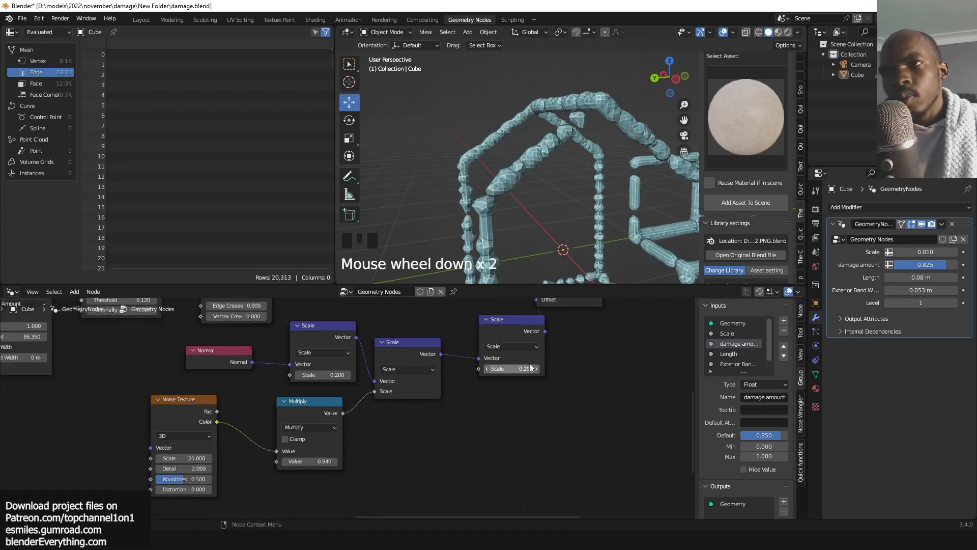
middle_click_drag(570, 354, 375, 460)
scroll(448, 420, "down", 4)
middle_click_drag(469, 407, 412, 464)
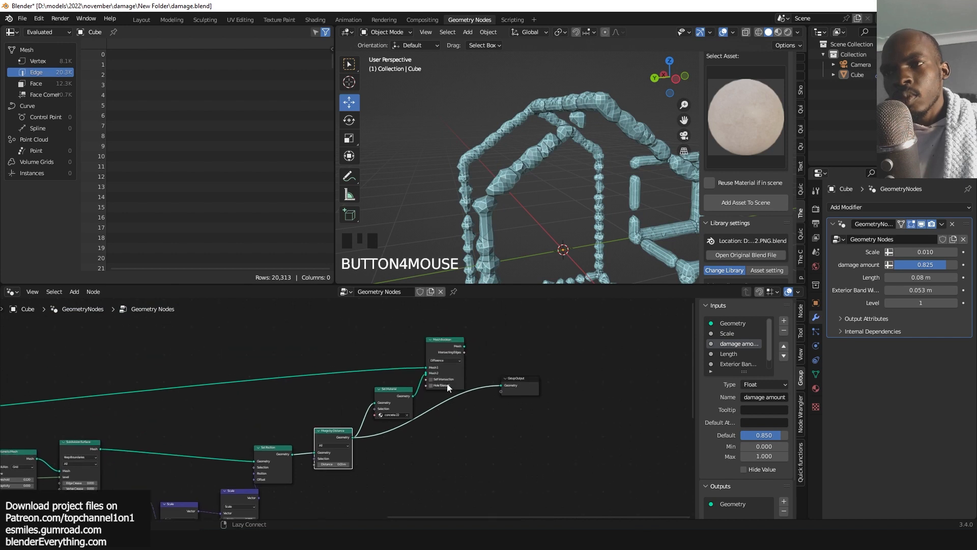
Toggle wireframe display on and off to inspect the boolean-cut result.
left_click(449, 345, "alt+shift")
key("grave")
middle_click_drag(542, 238, 571, 205)
key("q")
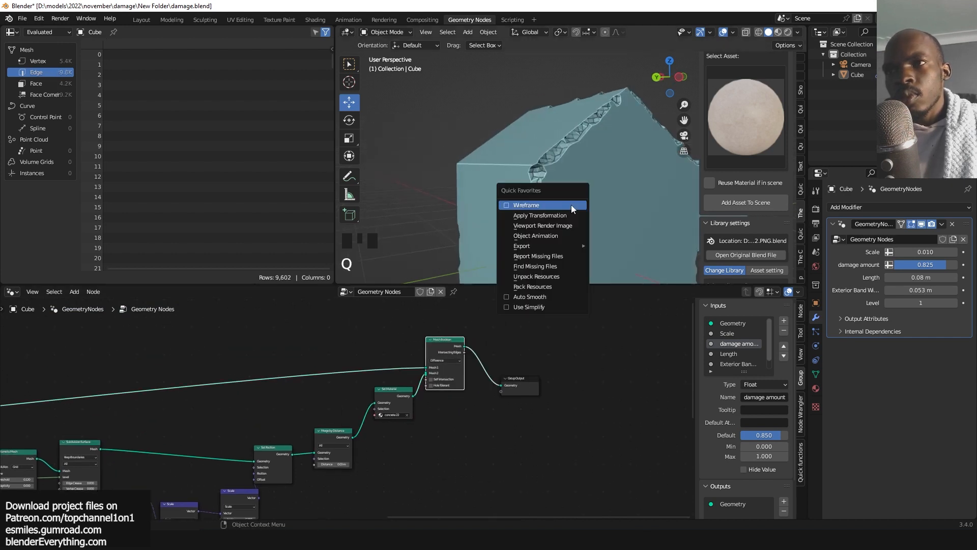
left_click(571, 205)
key("q")
left_click(566, 222)
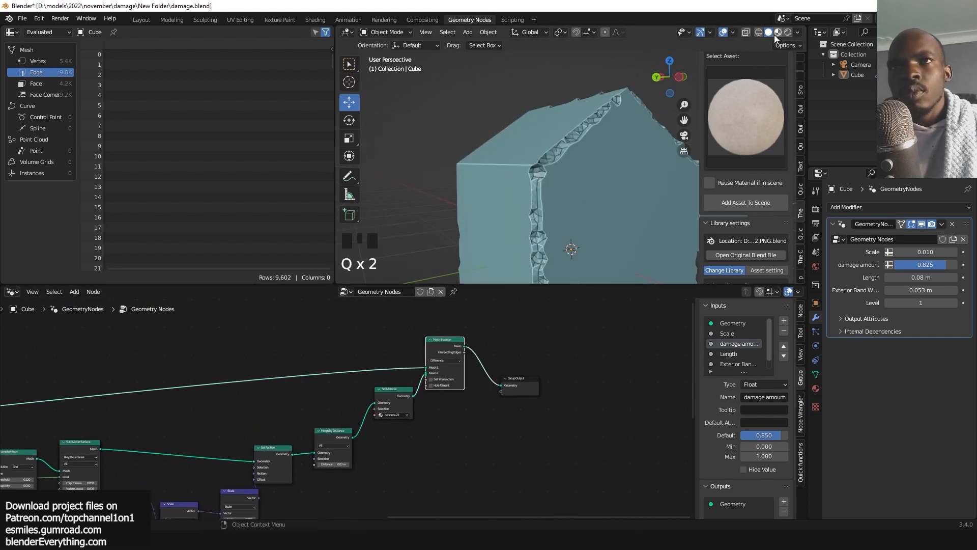
Switch the viewport to Material Preview shading and inspect the textured damage.
left_click(777, 33)
scroll(616, 243, "down", 4)
key("grave")
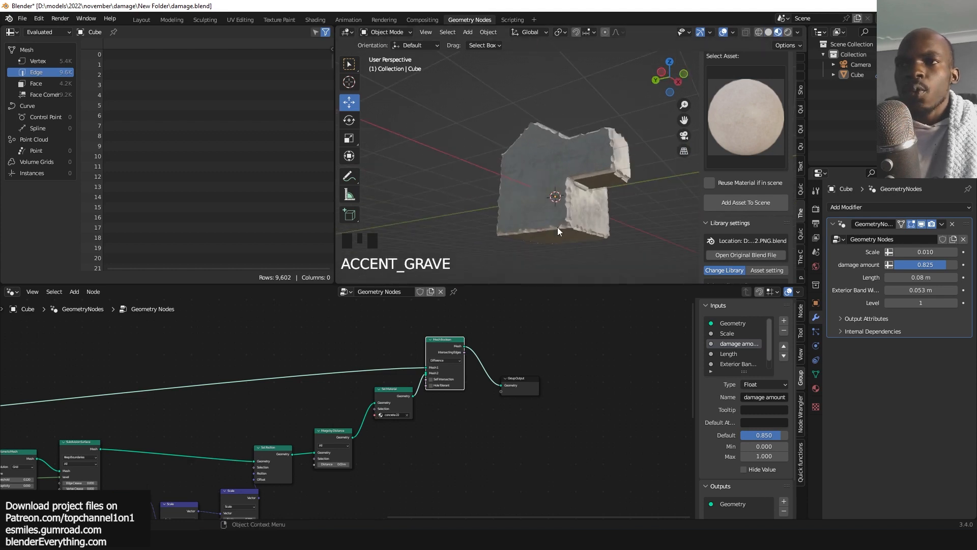
scroll(534, 147, "up", 4)
key("grave")
key("grave")
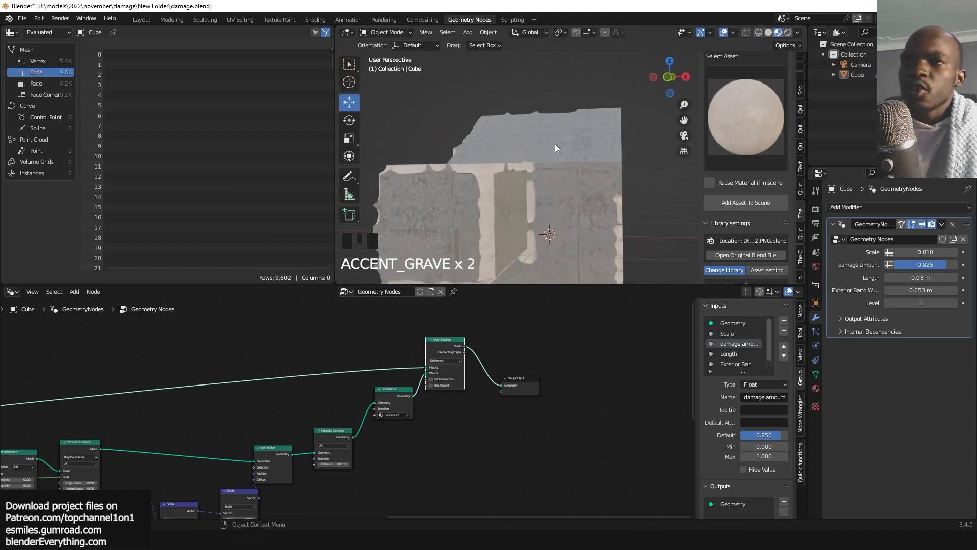
key("grave")
key("grave")
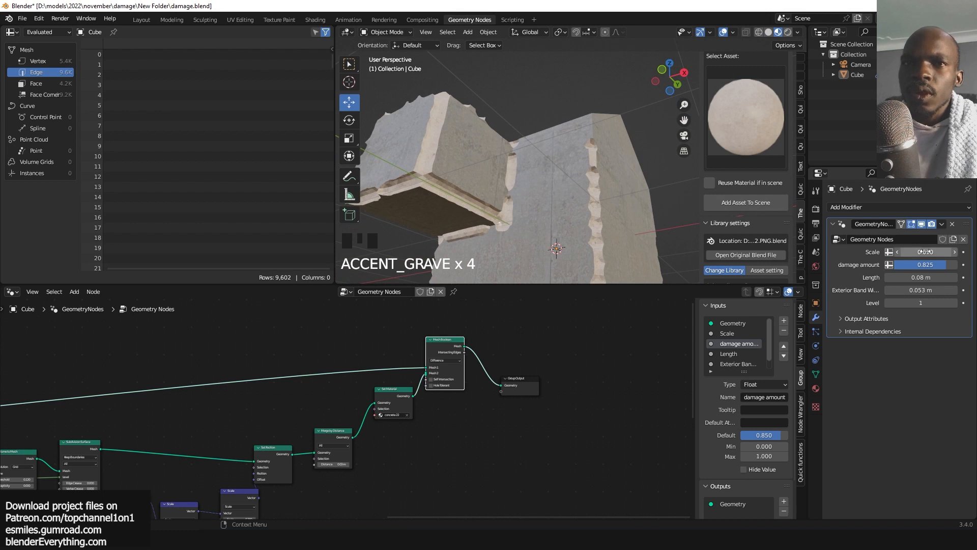
Set the modifier's Scale input to 0.300.
left_click_drag(925, 252, 963, 252)
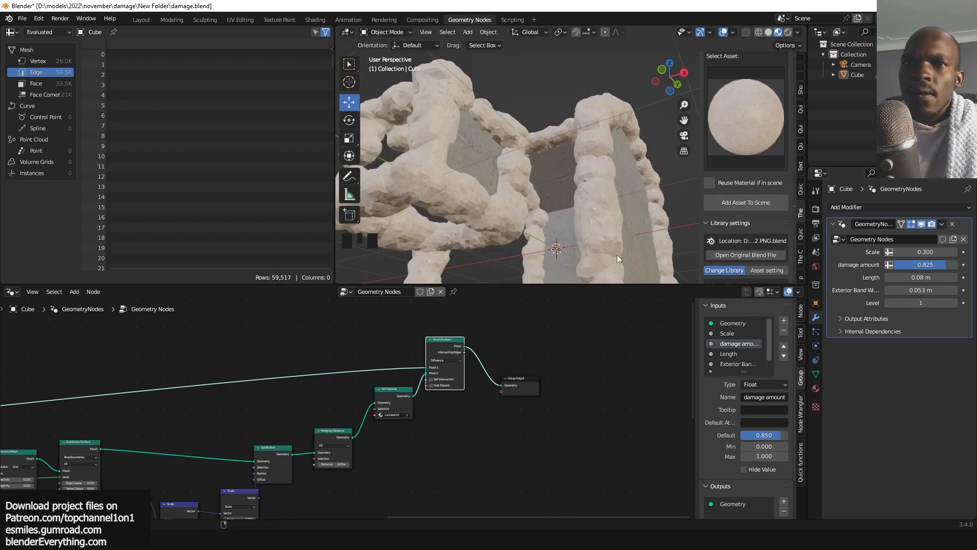
scroll(464, 442, "up", 5)
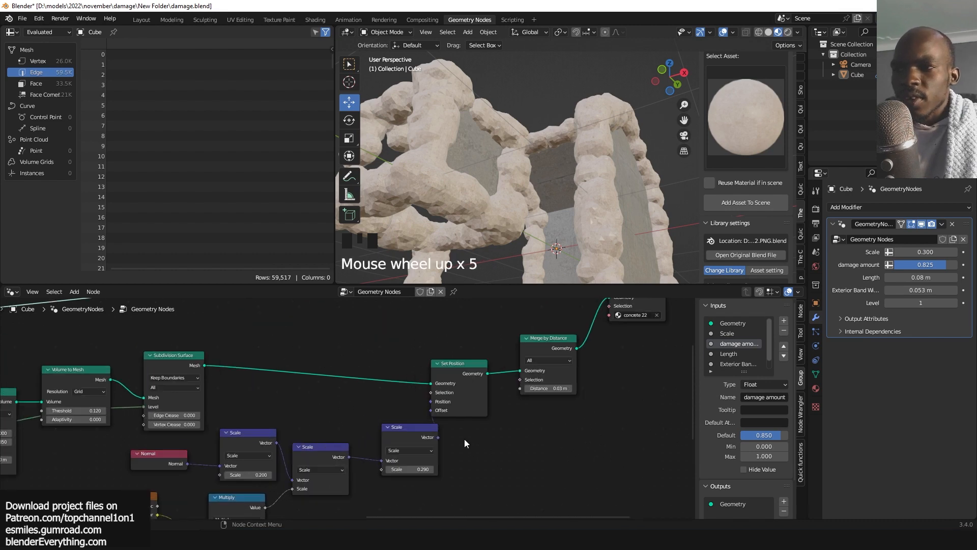
Inspect the displacement node chain feeding the Set Position node.
middle_click_drag(464, 443, 533, 395)
middle_click_drag(575, 193, 537, 226)
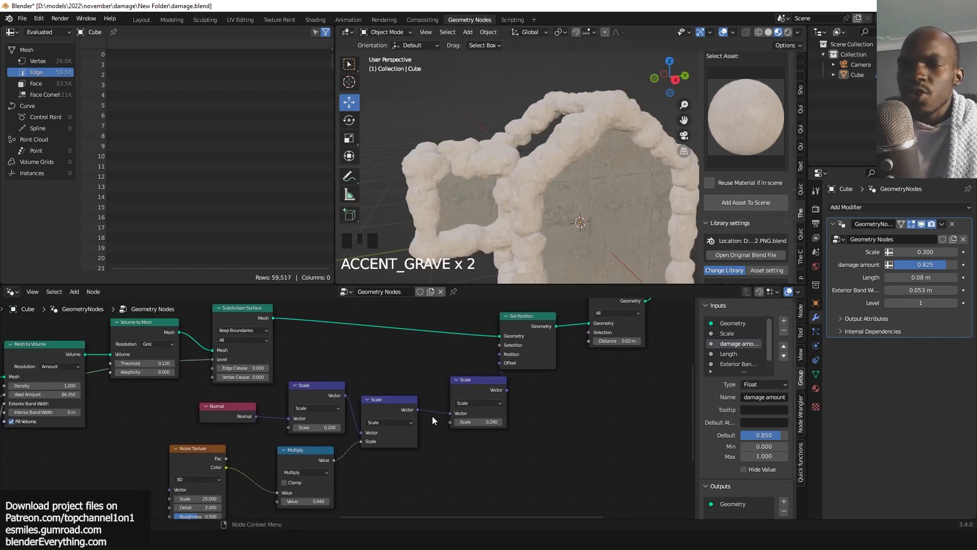
scroll(512, 396, "up", 3)
scroll(404, 417, "down", 4)
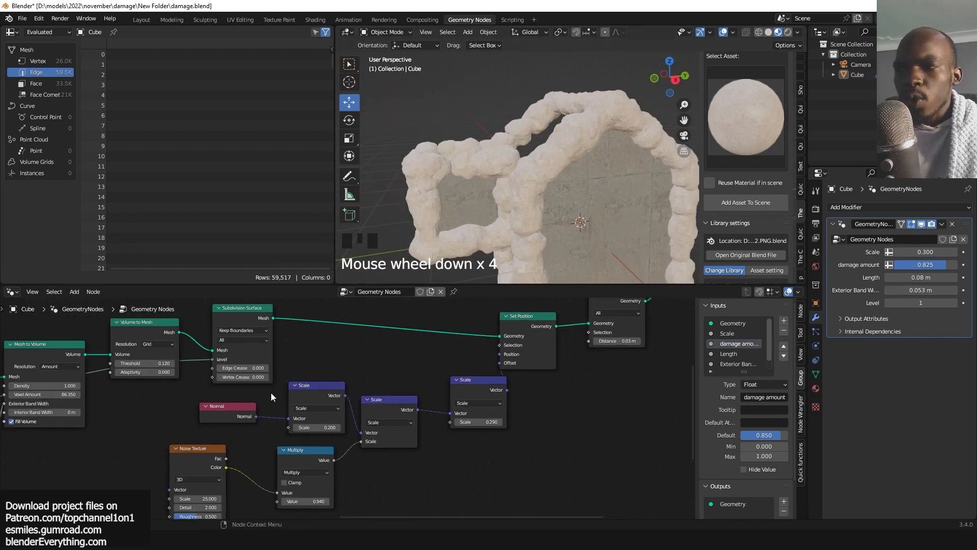
left_click_drag(170, 404, 465, 501)
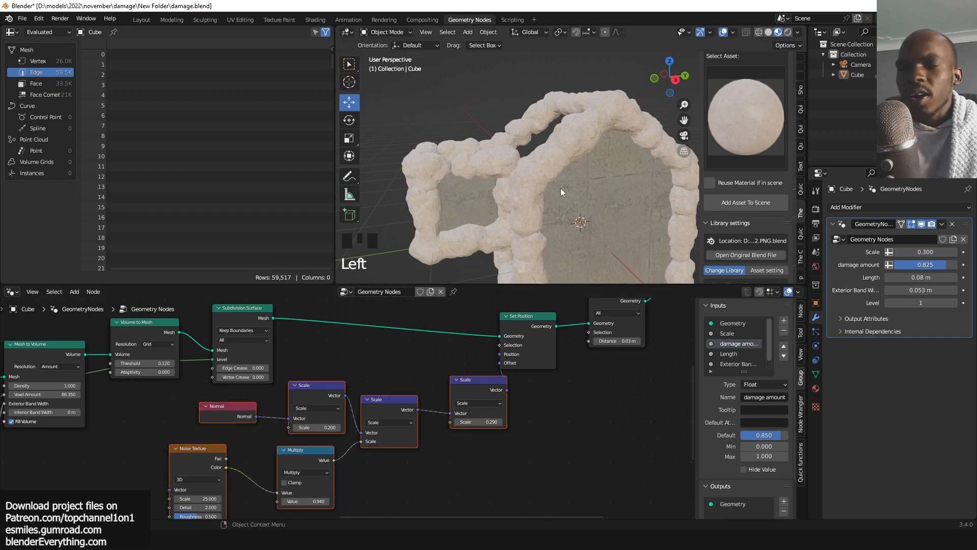
scroll(539, 363, "up", 4)
left_click(610, 405)
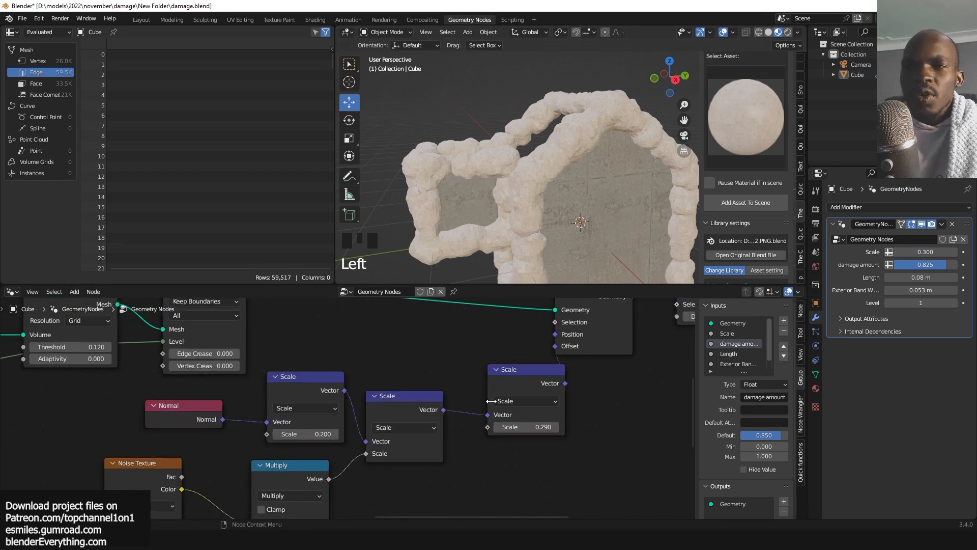
double_click(527, 426)
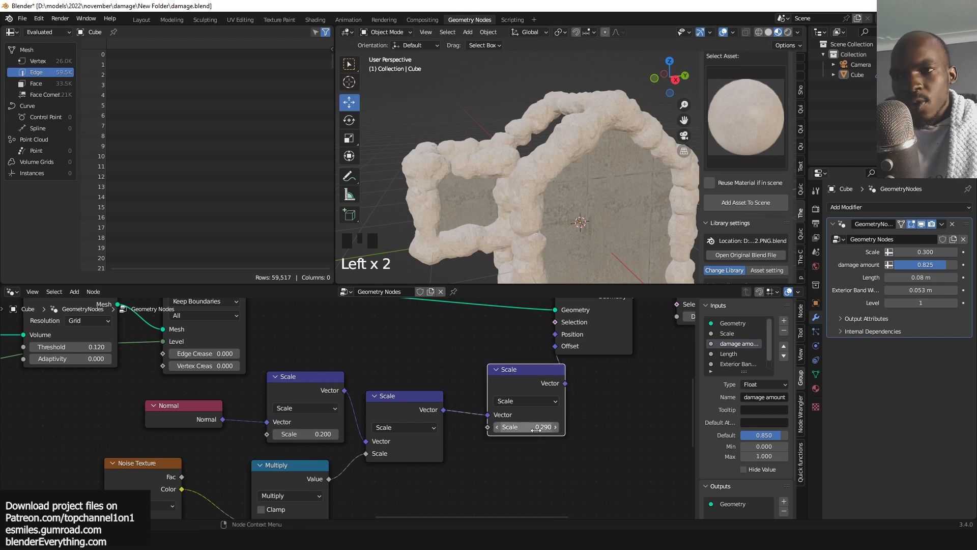
left_click(623, 385)
scroll(581, 413, "up", 4)
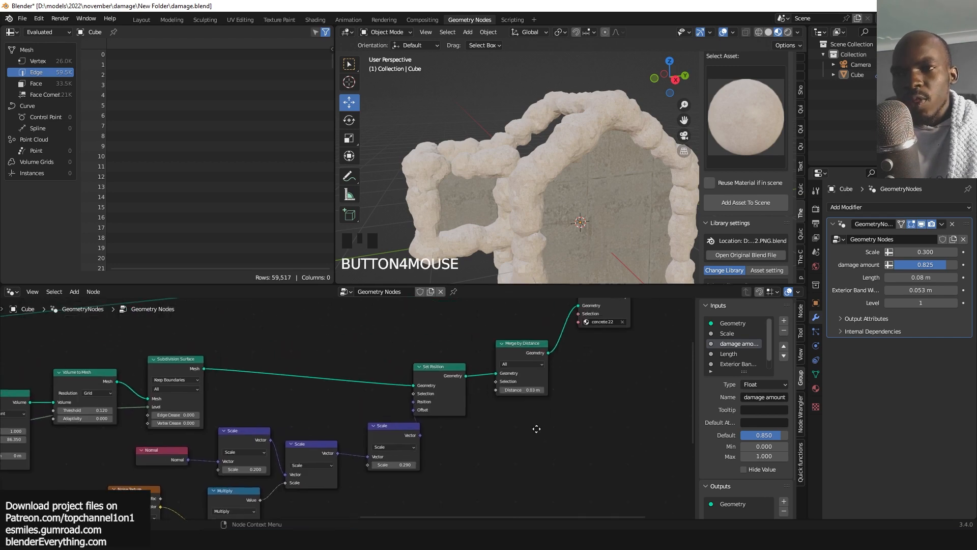
Set the Merge by Distance distance to 0.1 m.
left_click(576, 394)
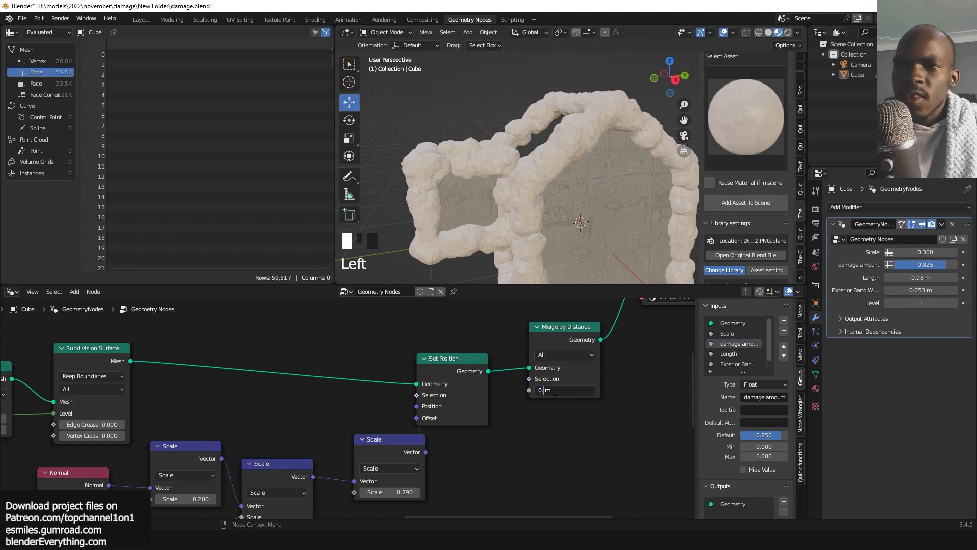
type("1")
left_click(575, 423)
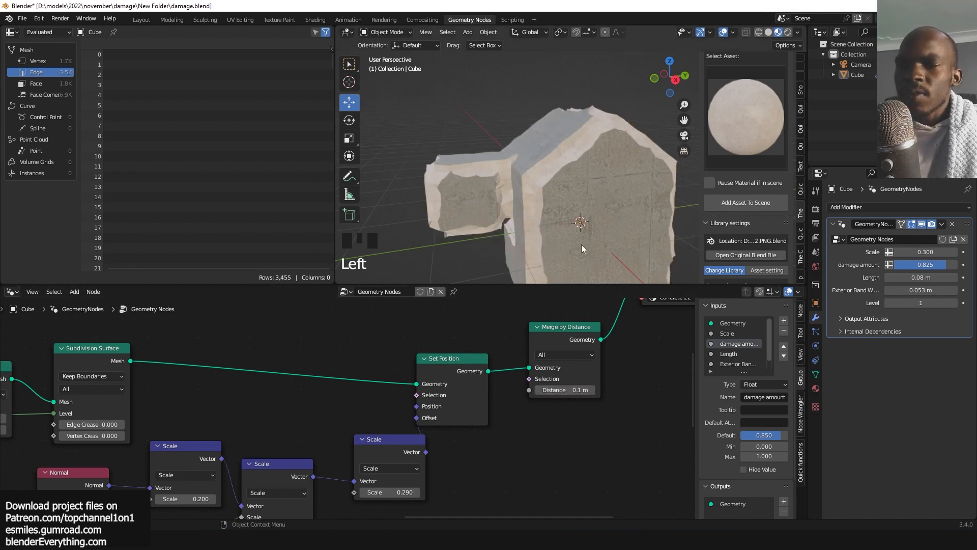
Expose the Merge by Distance distance as a new group input named Distance.
key("grave")
key("grave")
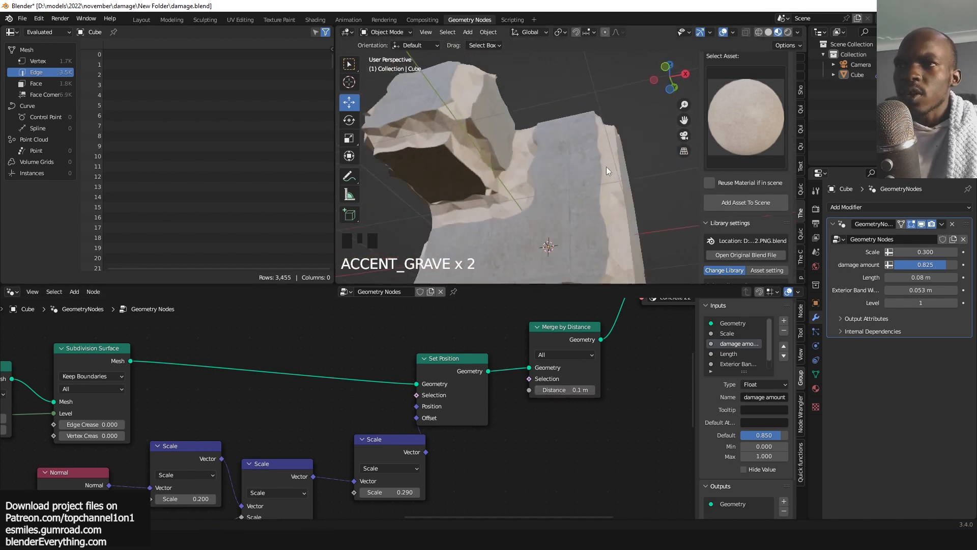
middle_click_drag(606, 167, 579, 188)
scroll(590, 354, "down", 6)
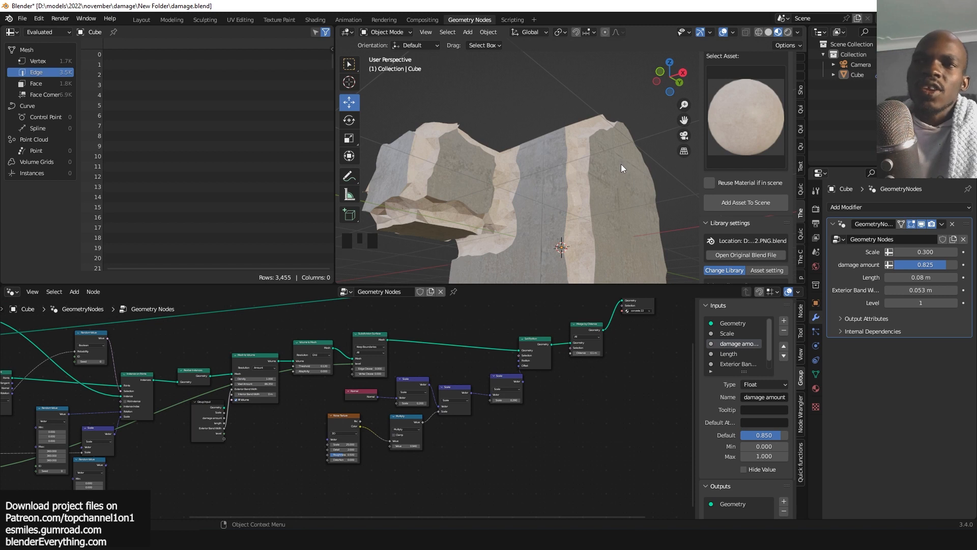
middle_click_drag(522, 363, 571, 345)
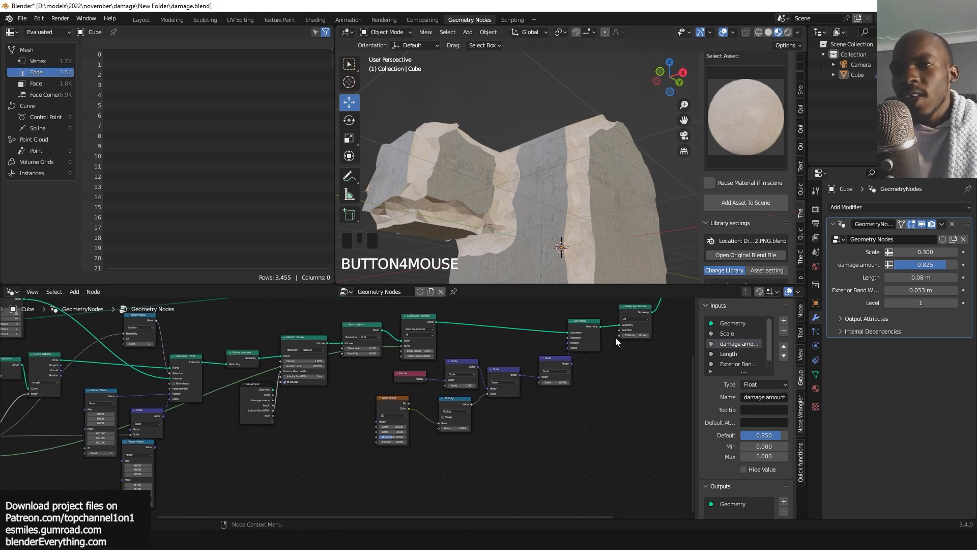
left_click_drag(616, 337, 273, 425)
left_click(297, 426)
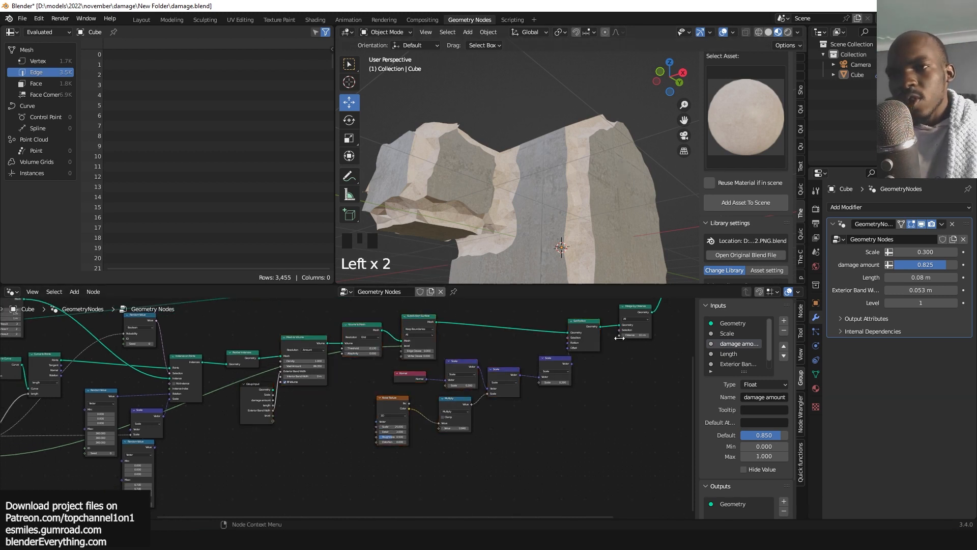
left_click_drag(618, 335, 272, 420)
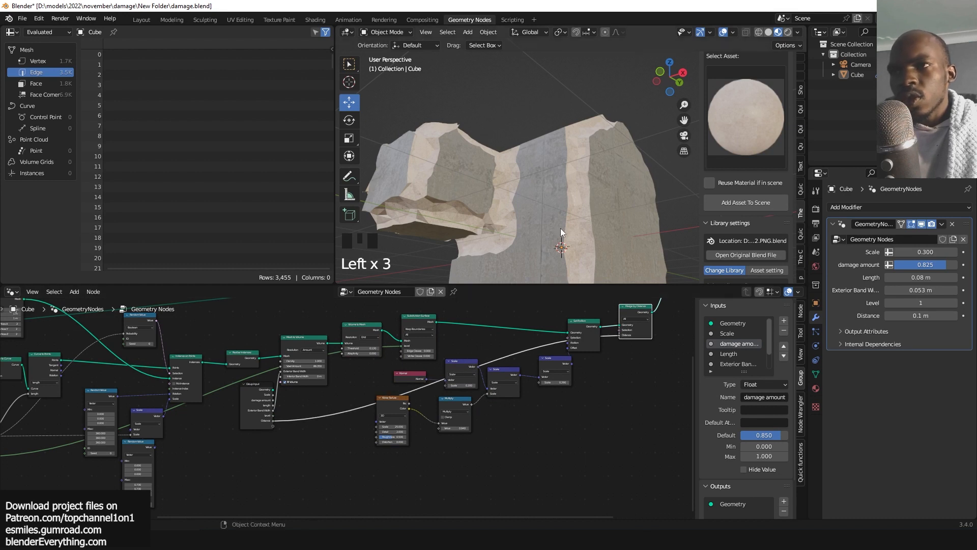
Lower the modifier's damage amount to 0.484.
key("grave")
middle_click_drag(567, 209, 679, 216)
key("grave")
scroll(624, 231, "up", 2)
key("grave")
scroll(545, 215, "down", 3)
key("grave")
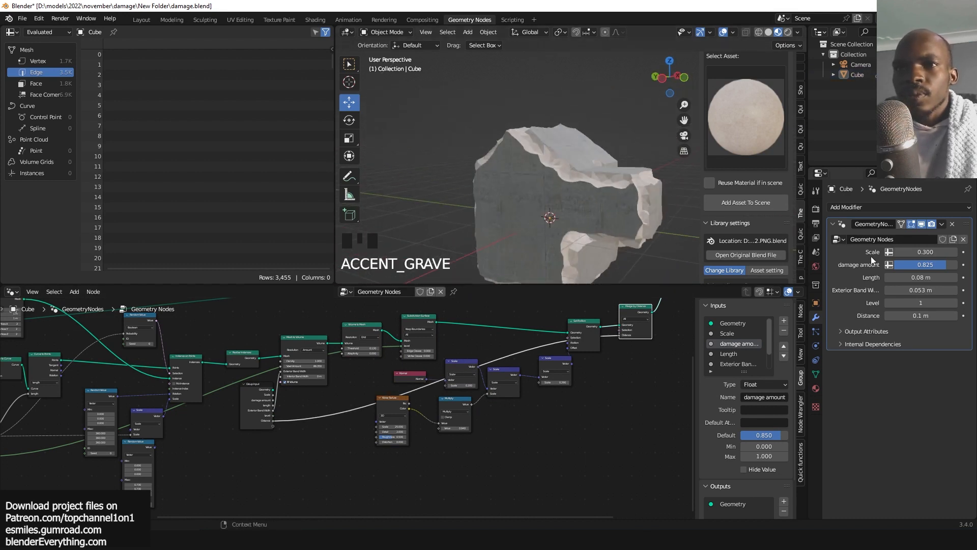
mouse_move(933, 262)
left_mouse_down()
mouse_move(892, 264)
mouse_move(914, 264)
left_mouse_up()
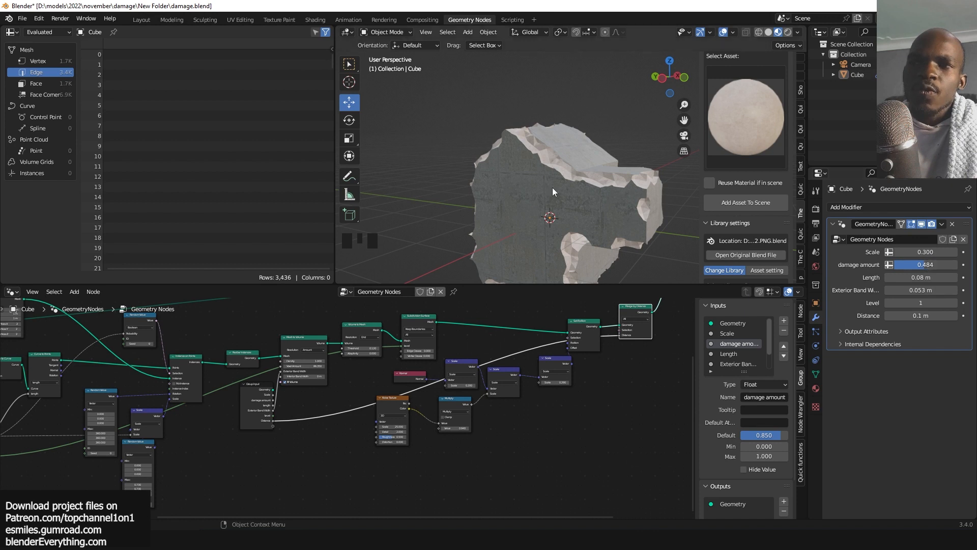
middle_click_drag(554, 190, 463, 159)
scroll(511, 176, "up", 2)
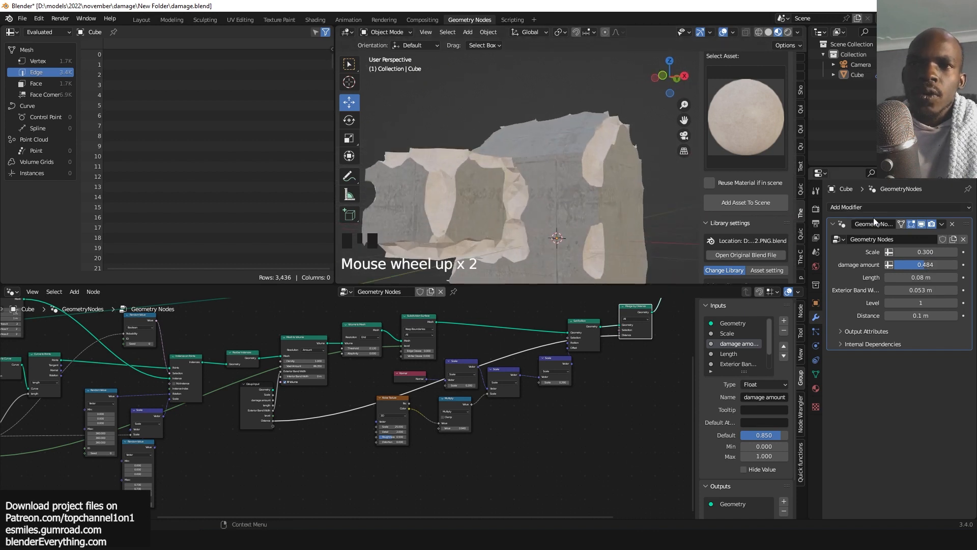
Lower the modifier's Scale input to 0.044.
left_click(923, 253)
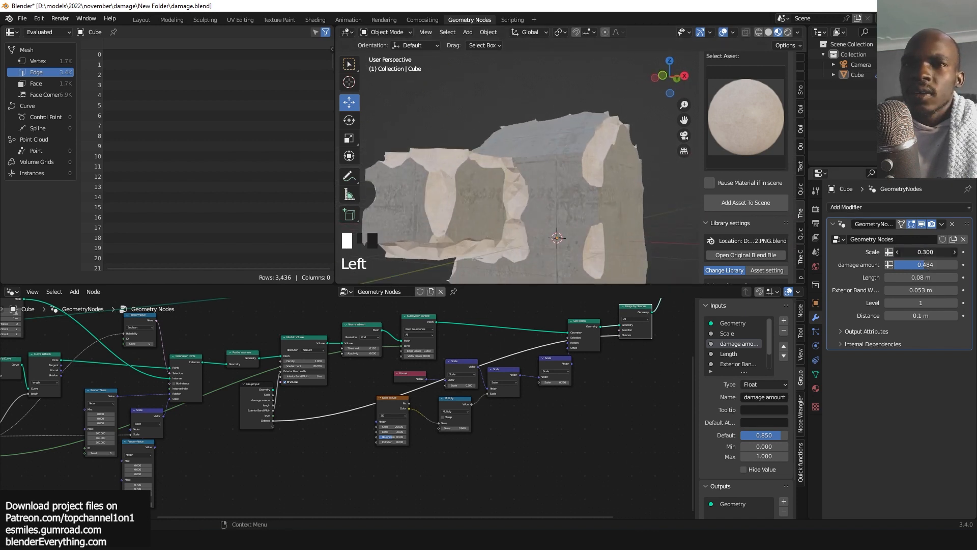
left_click_drag(923, 252, 905, 252)
left_click_drag(925, 252, 900, 251)
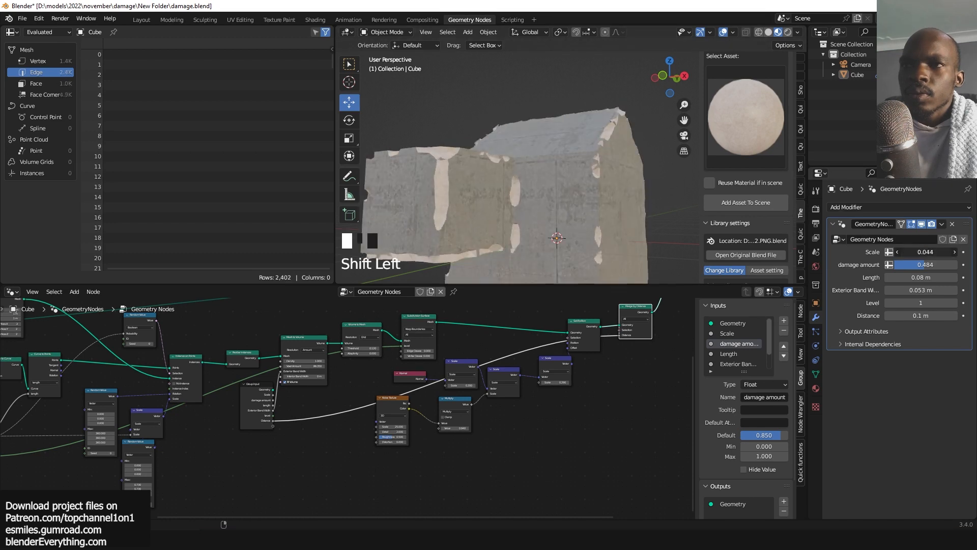
Raise the modifier's damage amount to 0.627.
scroll(603, 158, "down", 2)
key("grave")
scroll(546, 179, "up", 4)
key("grave")
scroll(622, 153, "down", 7)
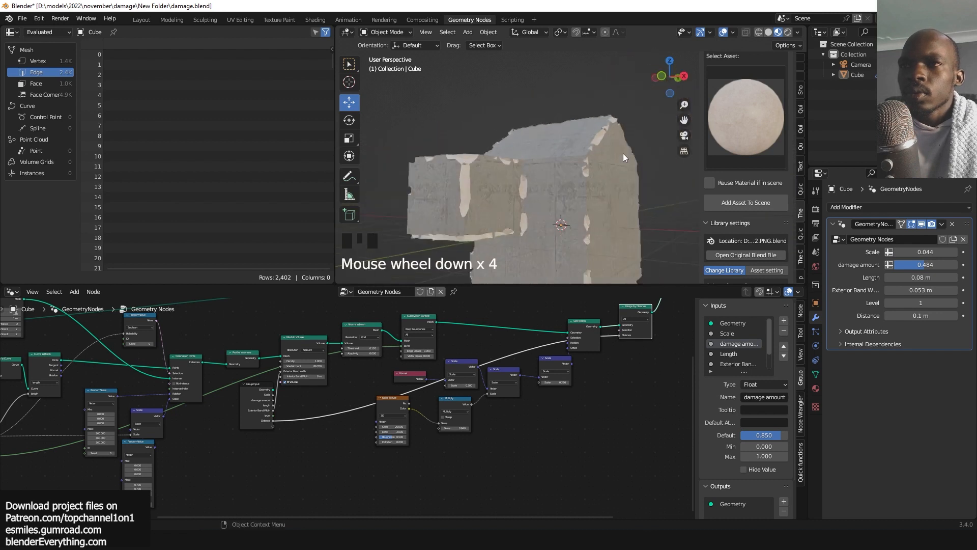
key("grave")
scroll(632, 157, "up", 4)
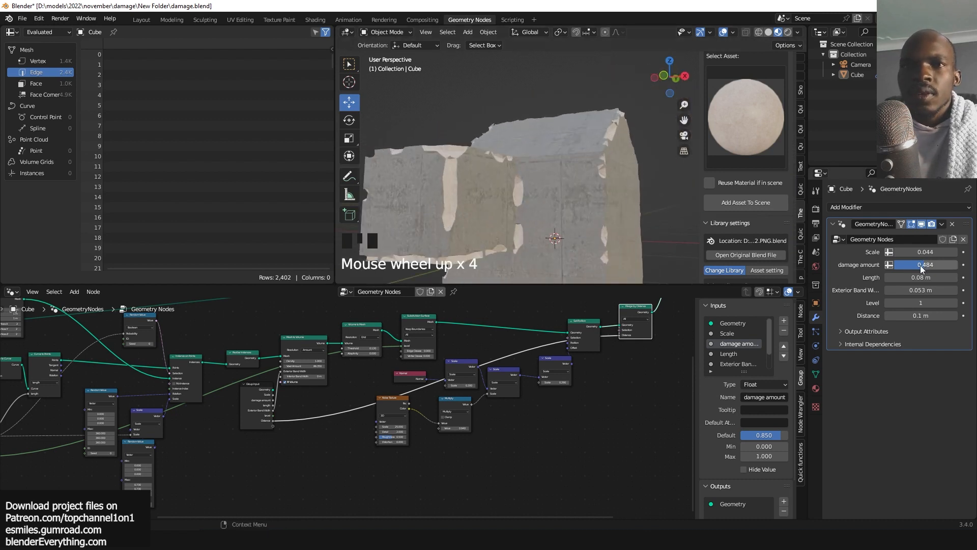
mouse_move(922, 268)
left_mouse_down()
mouse_move(957, 268)
mouse_move(934, 268)
left_mouse_up()
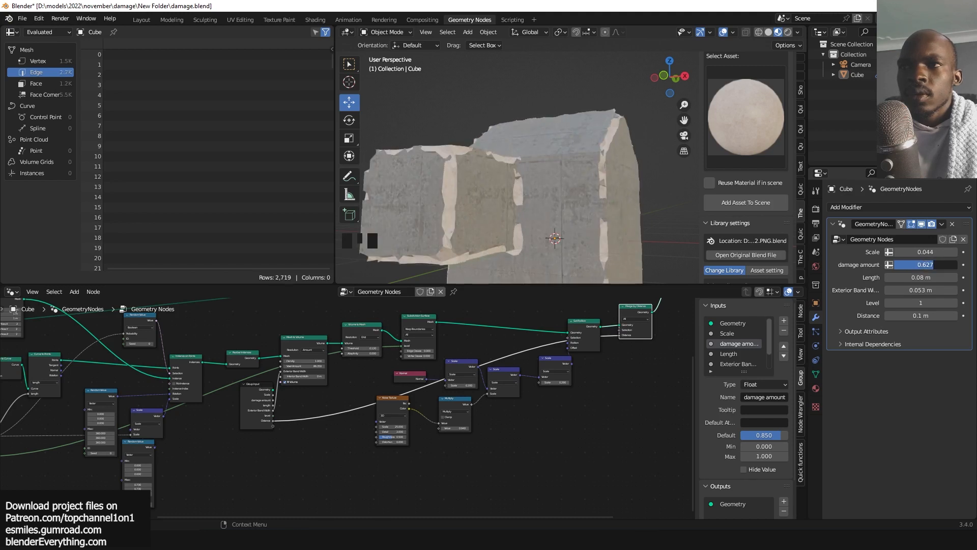
Set the modifier's Length input to 0.06 m.
scroll(561, 206, "down", 2)
key("grave")
key("grave")
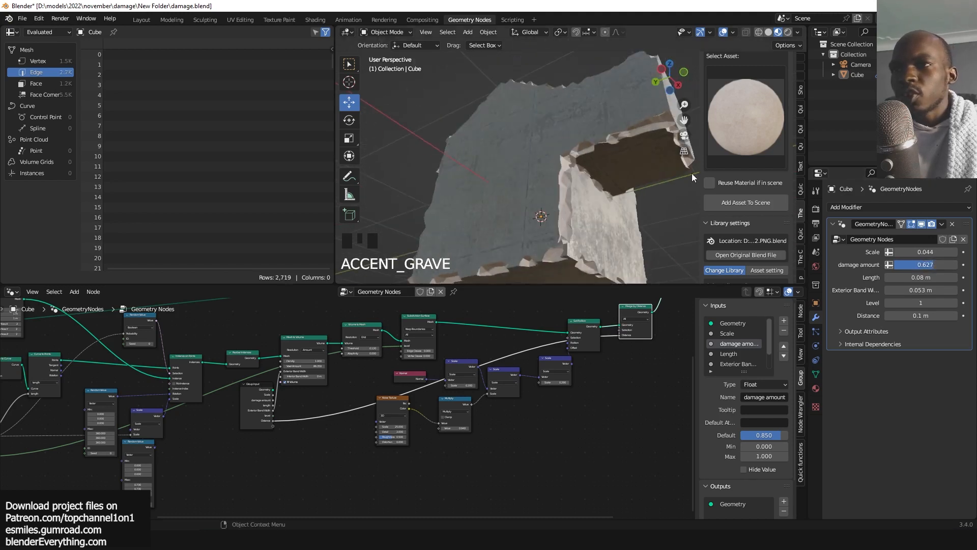
key("grave")
key("grave")
scroll(627, 222, "up", 1)
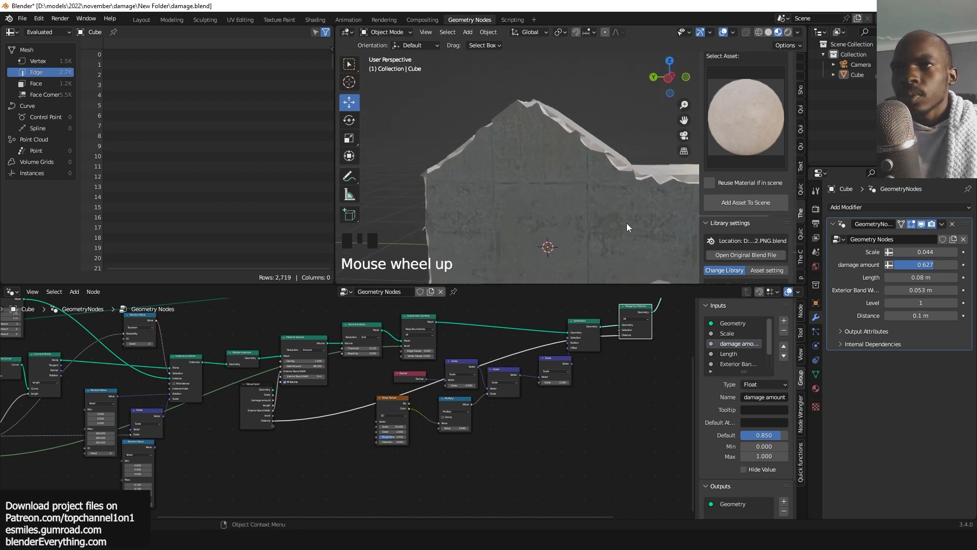
key("grave")
mouse_move(922, 277)
left_mouse_down()
mouse_move(938, 278)
mouse_move(916, 278)
left_mouse_up()
Add a Set Shade Smooth node onto the link between Set Material and Mesh Boolean.
middle_click_drag(608, 216, 491, 207)
scroll(536, 205, "up", 1)
scroll(554, 308, "down", 6)
middle_click_drag(551, 313, 410, 362)
scroll(410, 361, "up", 5)
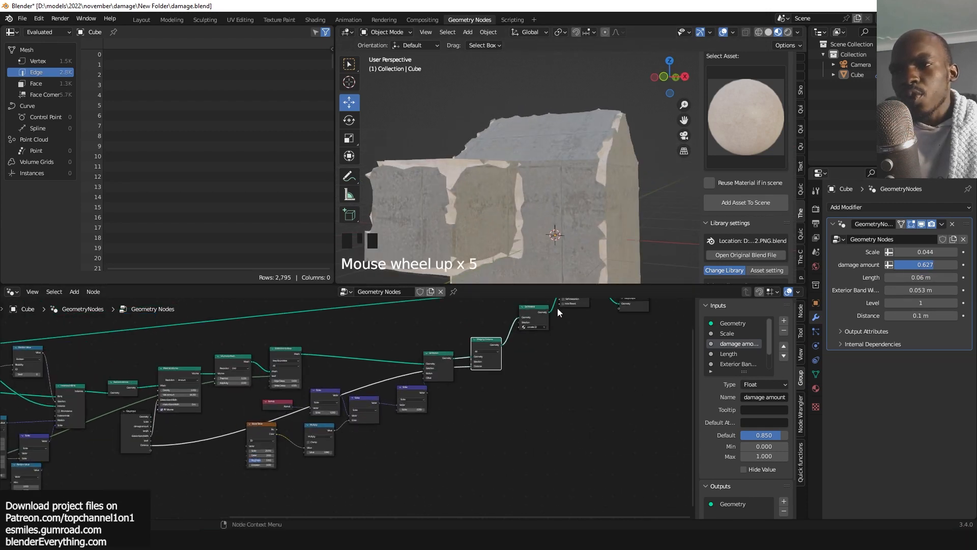
middle_click_drag(460, 326, 402, 380)
left_click_drag(593, 322, 413, 372)
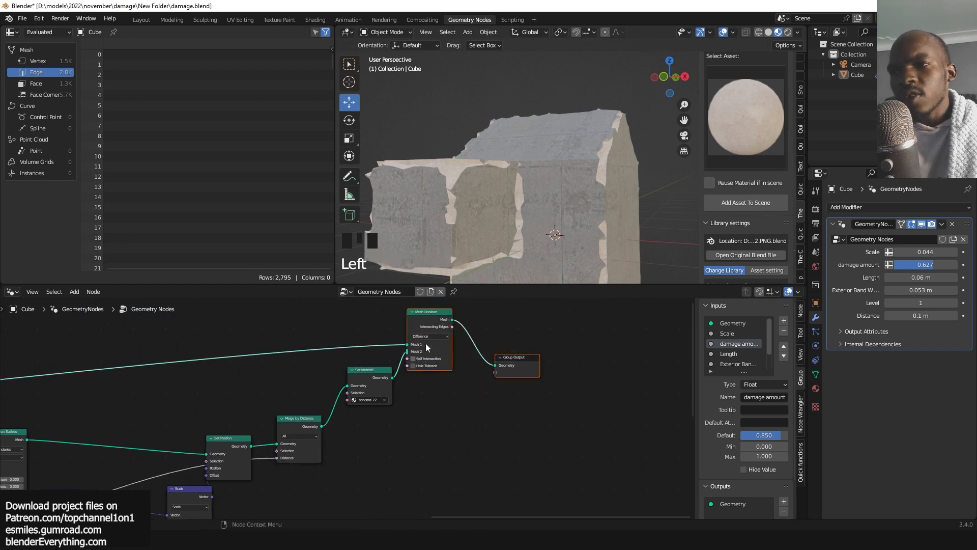
left_click_drag(437, 319, 598, 299)
left_click(503, 355)
scroll(504, 354, "up", 2)
key("shift+a")
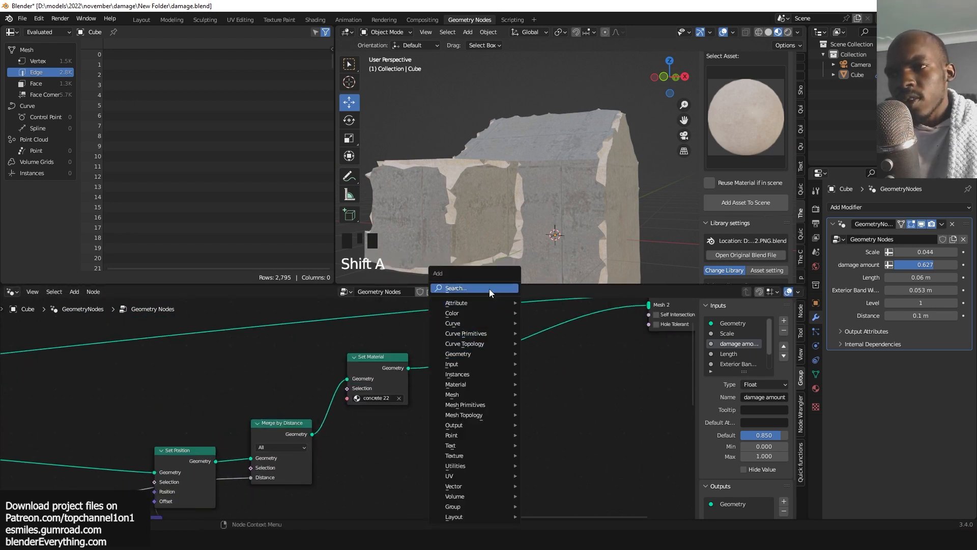
type("set s")
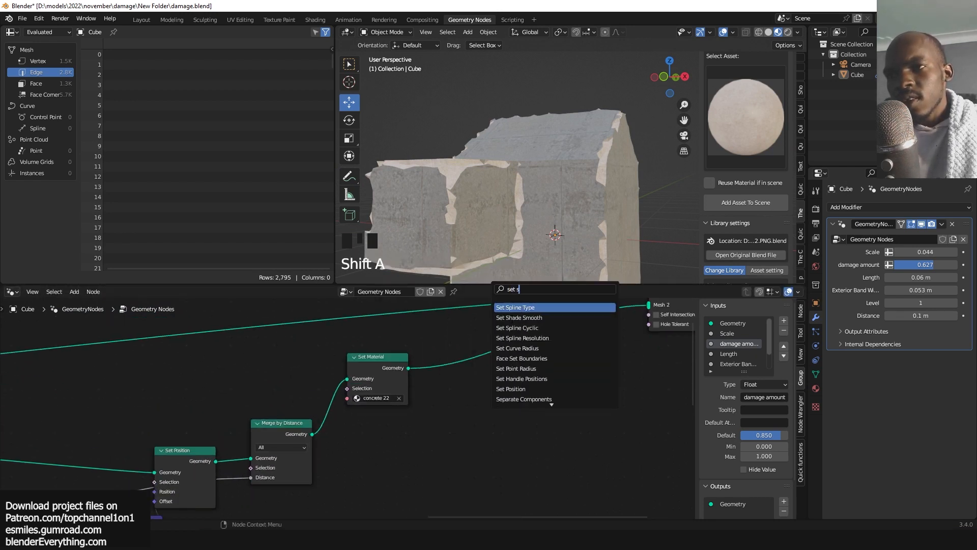
left_click(524, 320)
left_click(489, 367)
Set the modifier's Distance input to 0.07 m.
key("grave")
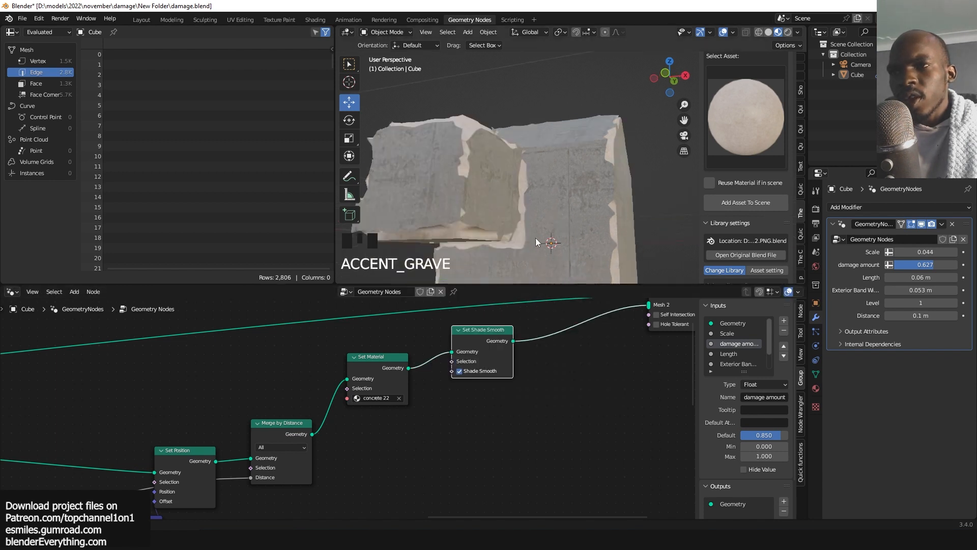
key("grave")
key("grave")
key("grave")
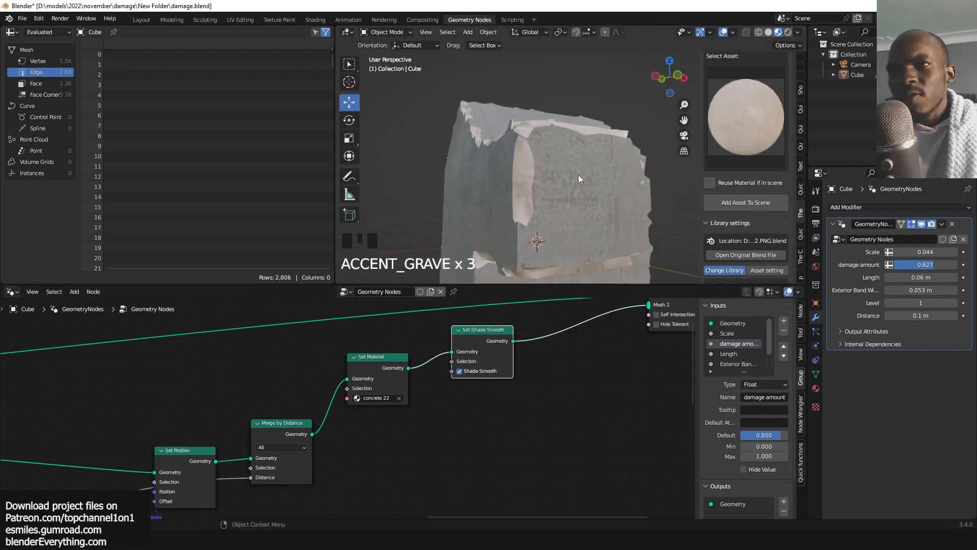
key("grave")
key("grave")
key("grave")
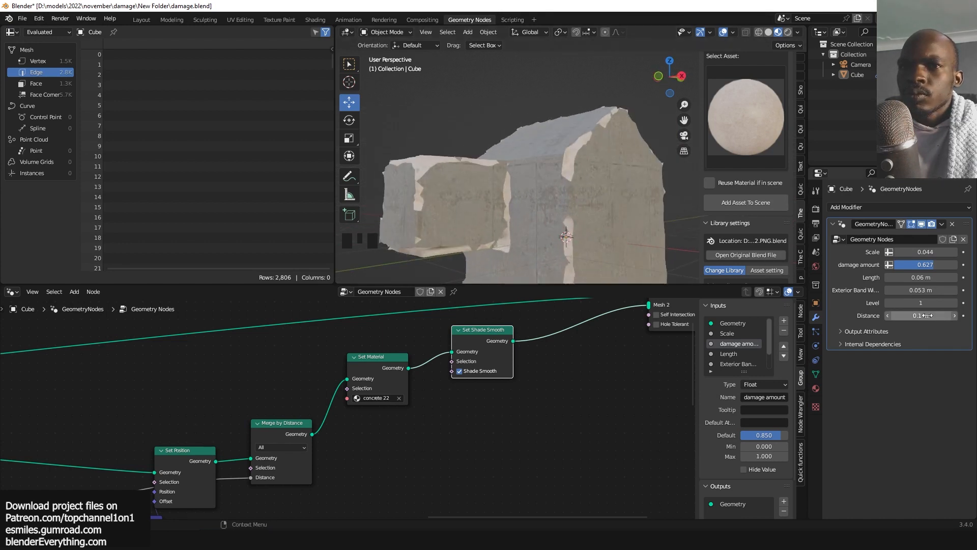
scroll(502, 197, "down", 3)
scroll(517, 199, "up", 2)
key("grave")
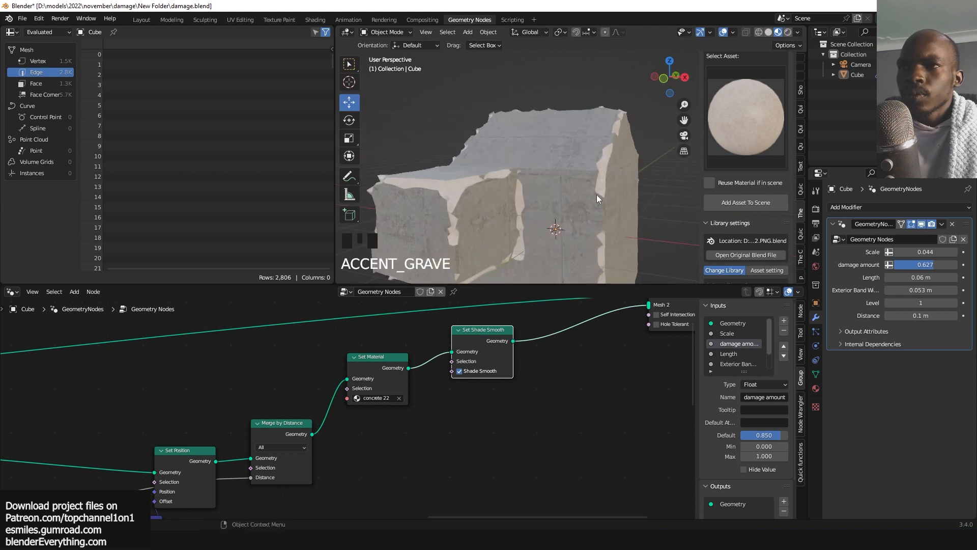
left_click(957, 317)
mouse_move(950, 316)
left_mouse_down()
mouse_move(960, 316)
mouse_move(946, 316)
left_mouse_up()
key("grave")
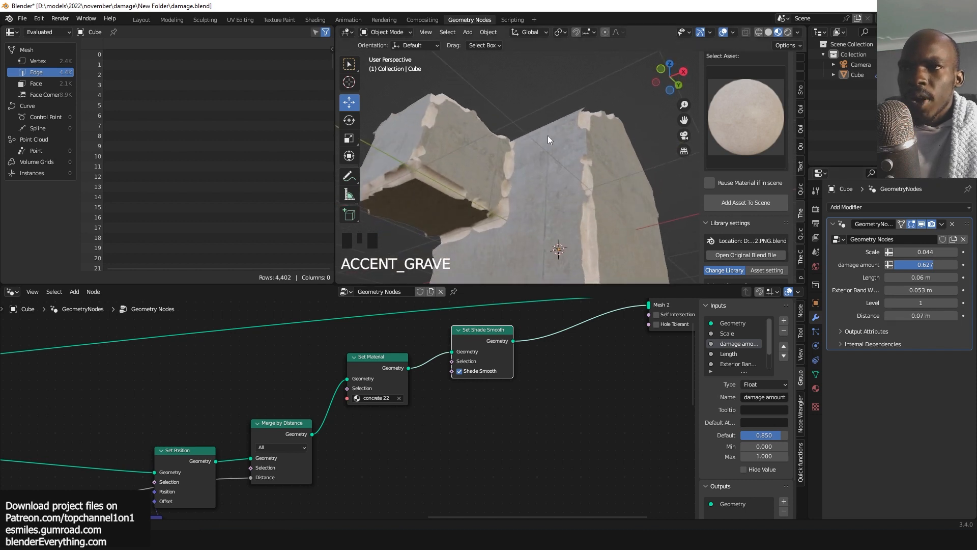
Place the 3D cursor beside the building and add a new cube object there.
scroll(548, 135, "down", 2)
key("grave")
key("grave")
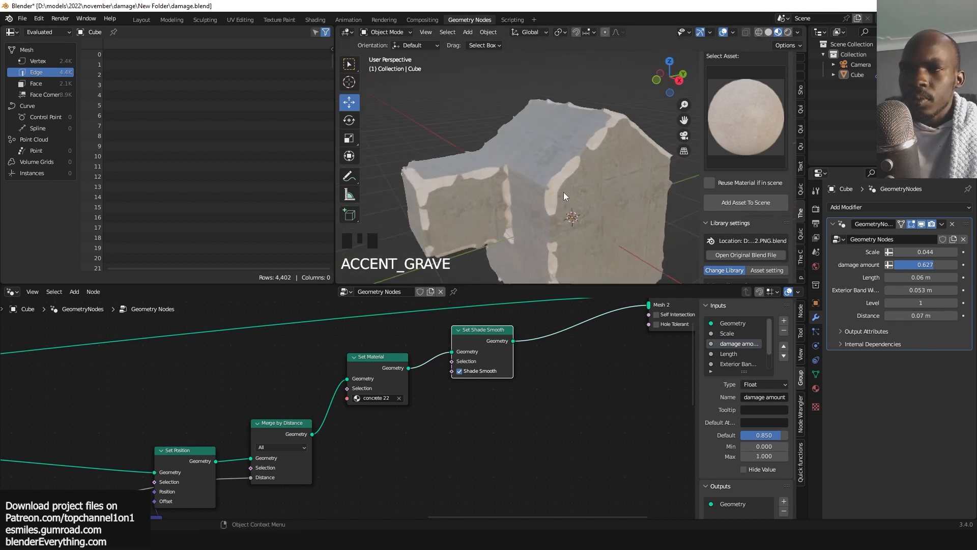
left_click(569, 196)
right_click(567, 175, "shift")
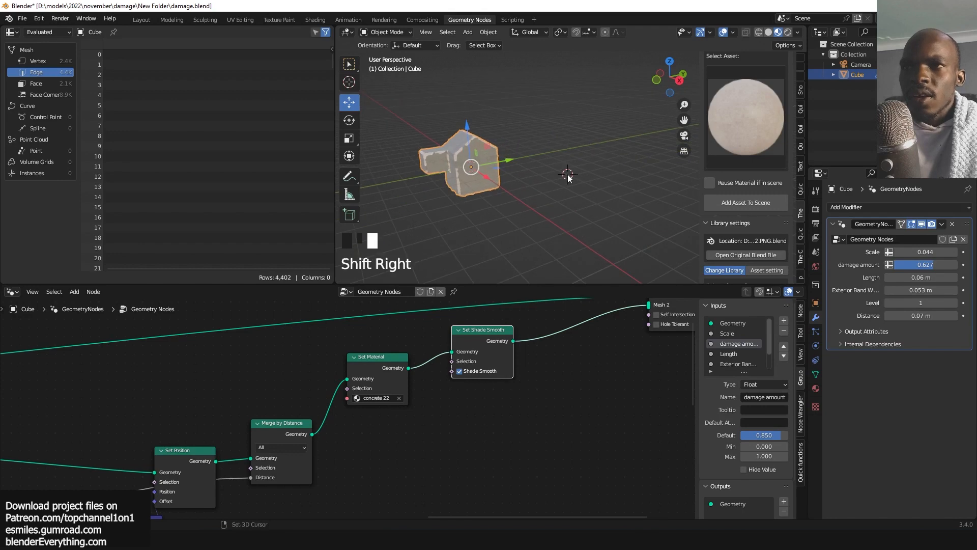
key("shift+a")
left_click(595, 184)
scroll(569, 181, "up", 3)
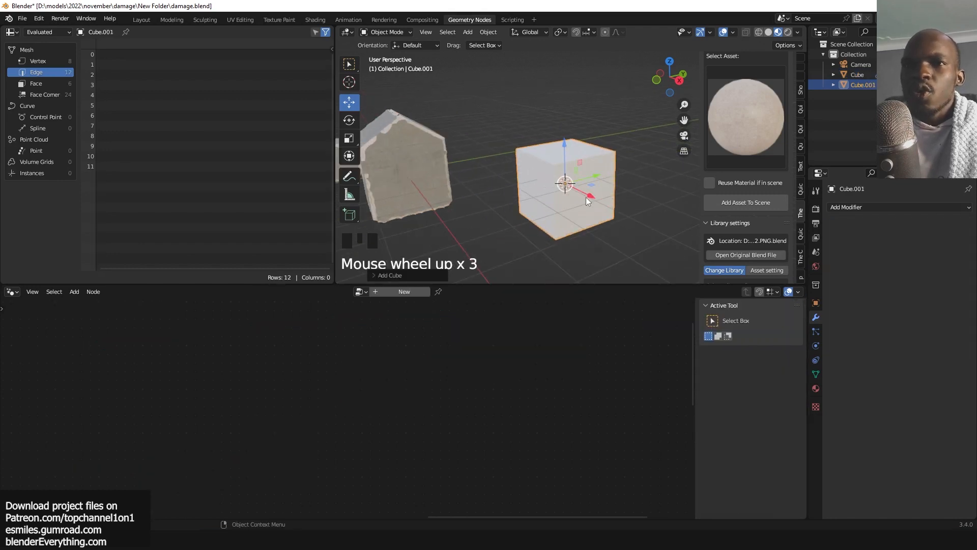
Link the building's materials to the new cube.
left_click(409, 182, "shift")
key("ctrl+l")
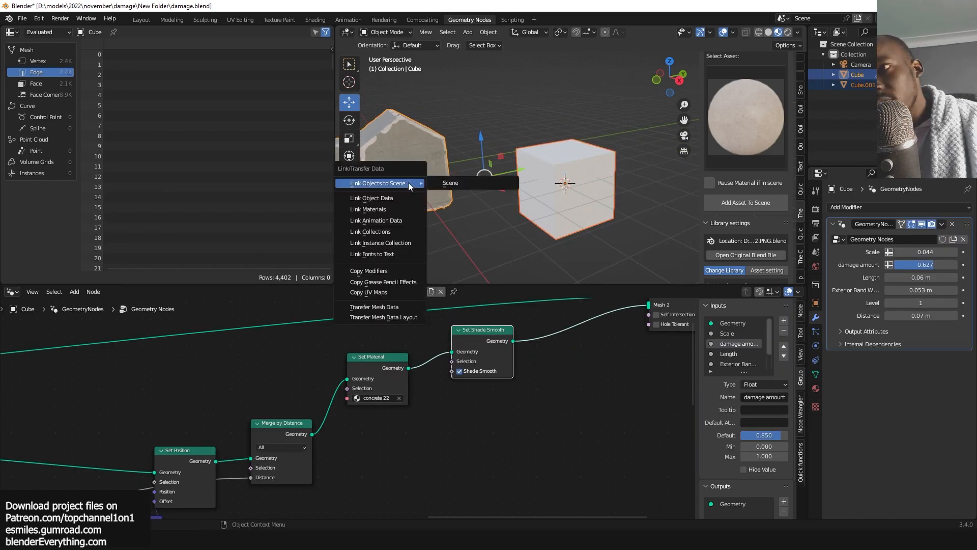
left_click(392, 208)
key("alt+a")
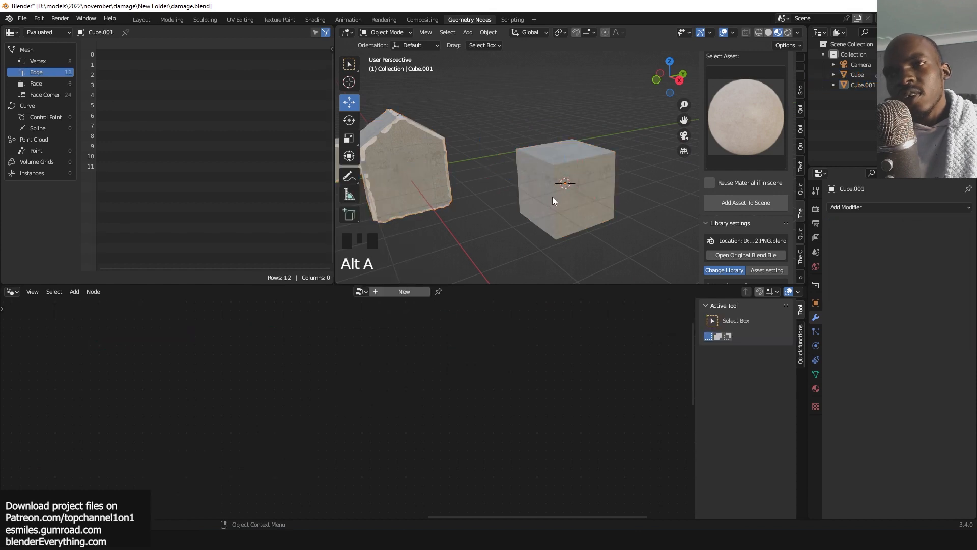
Copy the building's modifiers onto the new cube.
left_click(552, 198)
left_click(434, 175, "shift")
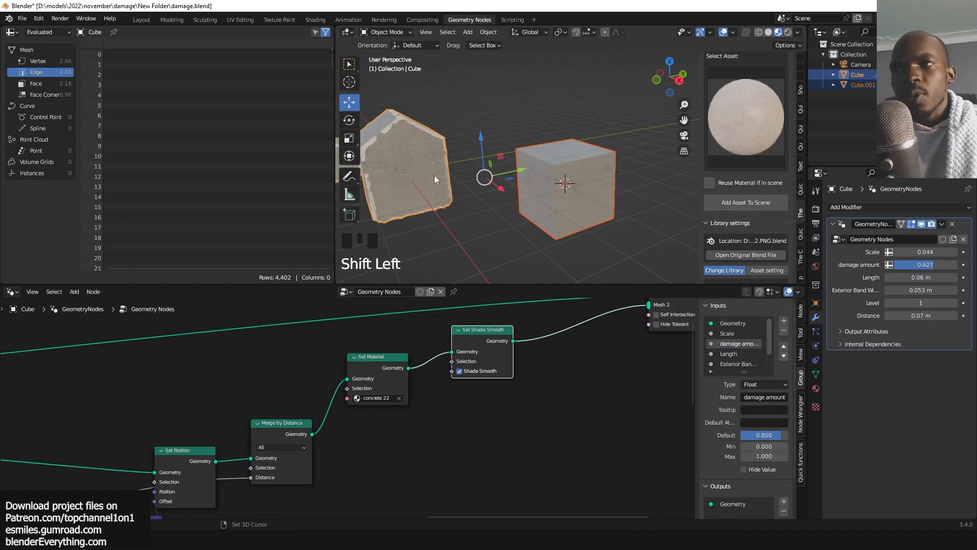
key("ctrl+l")
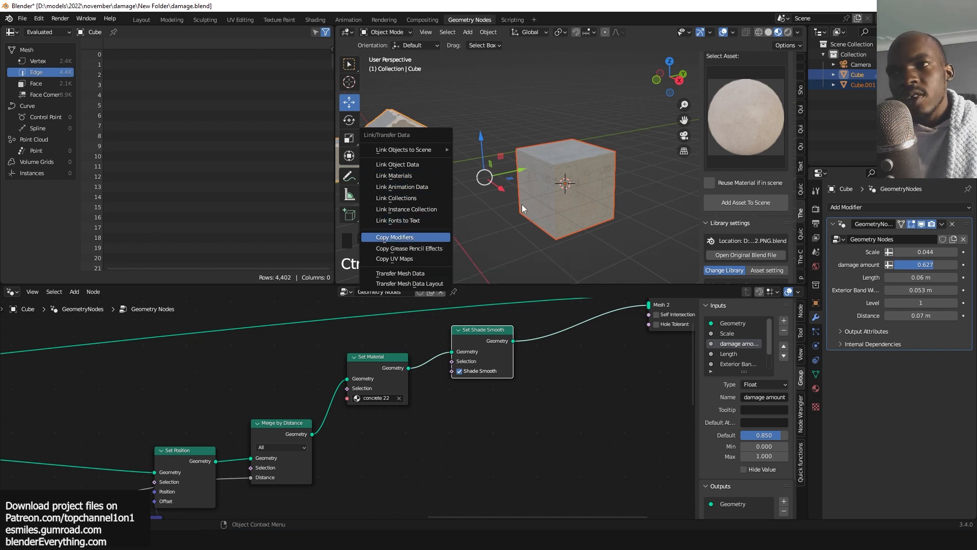
left_click(395, 237)
In Edit Mode, extrude the new cube's top face upward about 2 m.
left_click(570, 197)
scroll(570, 197, "up", 3)
key("grave")
left_click(571, 189)
middle_click_drag(588, 176, 580, 214)
scroll(571, 190, "down", 3)
key("Tab")
left_click(558, 151)
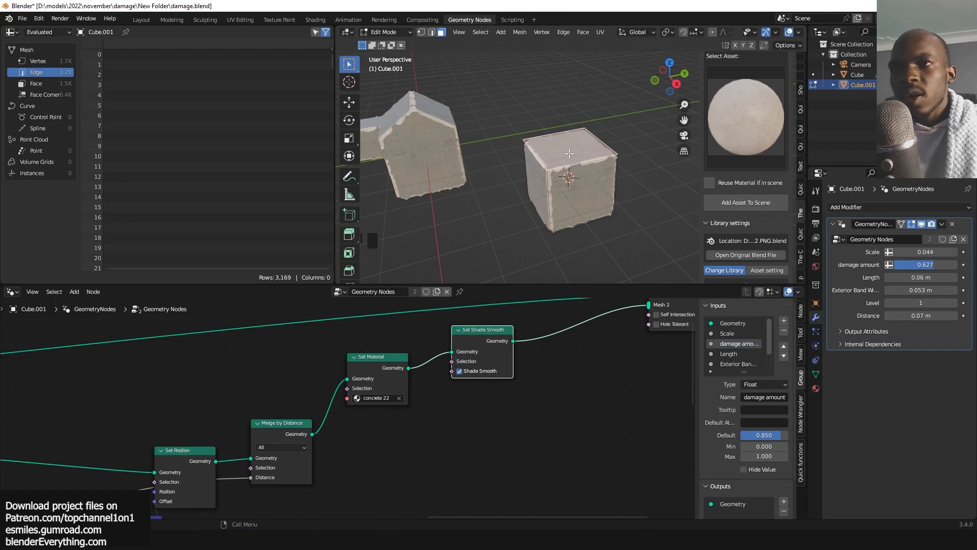
key("e")
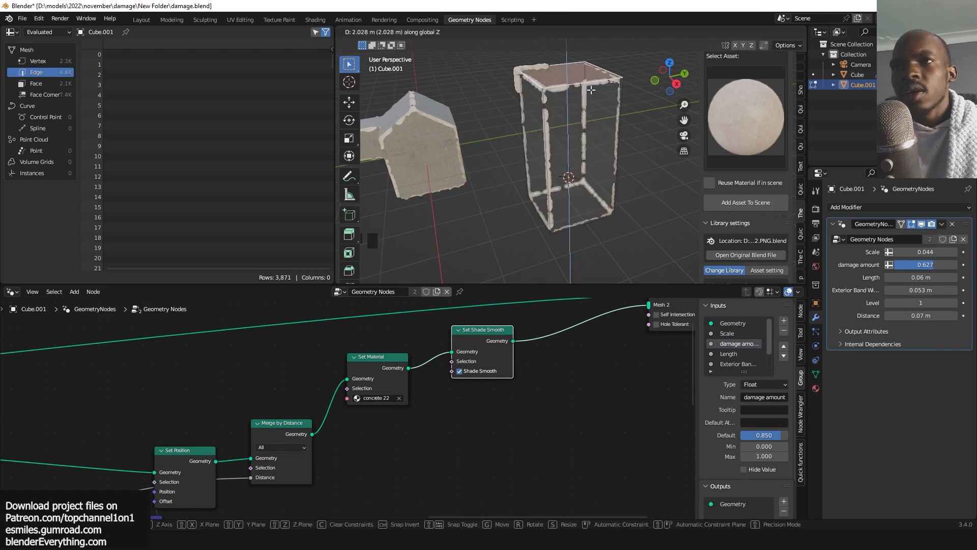
left_click(590, 90)
Extrude a side face of the new cube outward about 1.86 m and leave Edit Mode.
key("grave")
middle_click_drag(591, 90, 534, 74)
left_click(618, 153)
scroll(617, 152, "down", 3)
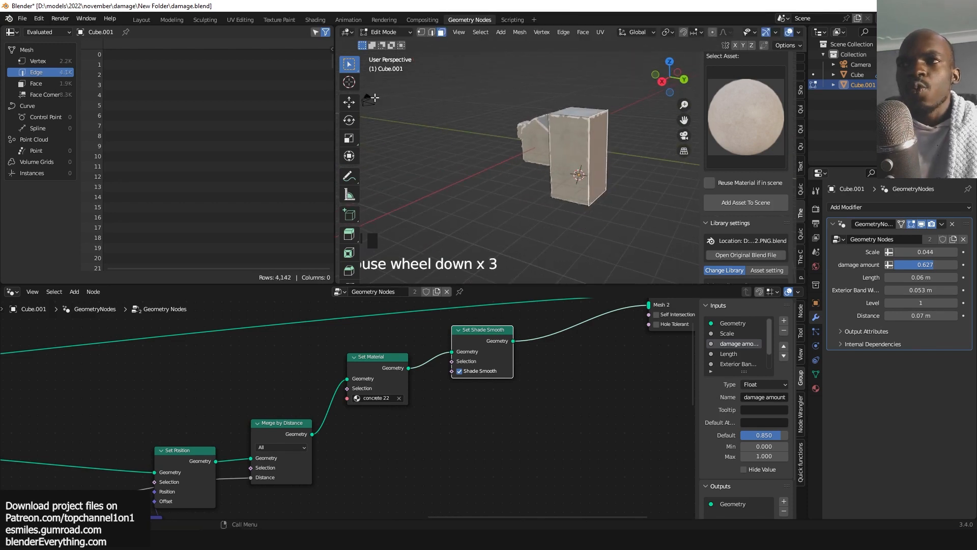
left_click(349, 102)
key("e")
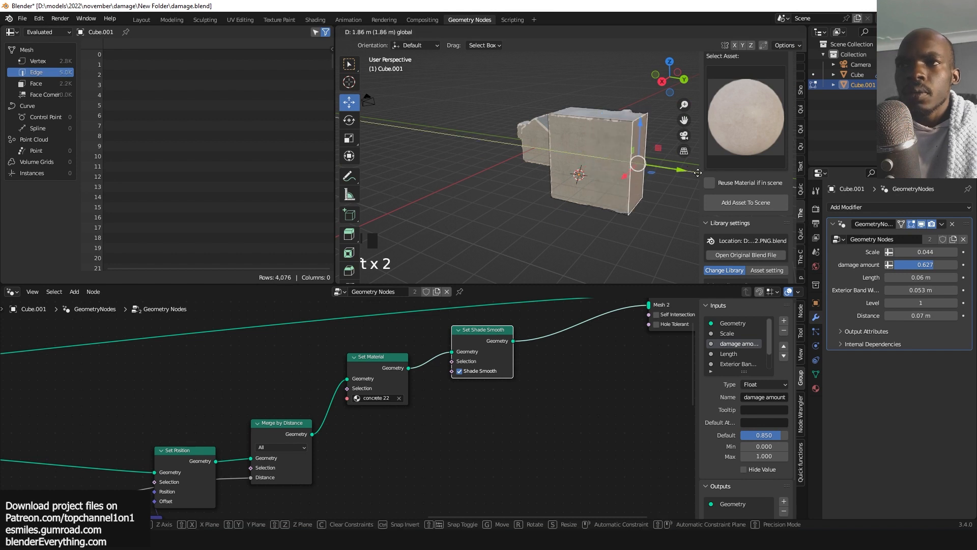
left_click(711, 175)
key("Tab")
Scale the whole new mesh along Y to about 0.45 to form a thin wall.
key("grave")
middle_click_drag(550, 151, 622, 170)
key("alt+a")
scroll(655, 142, "up", 4)
key("grave")
key("Tab")
scroll(627, 163, "down", 3)
key("a")
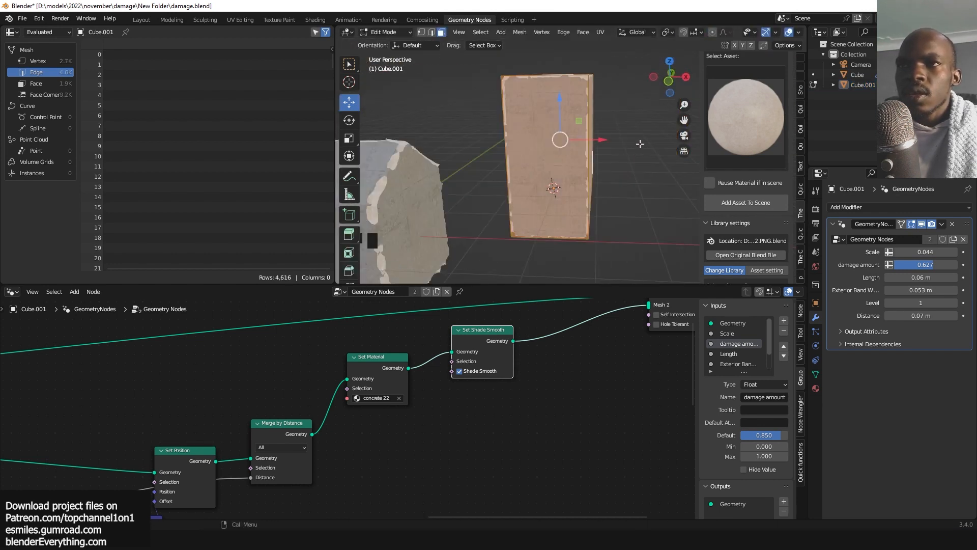
key("s")
key("y")
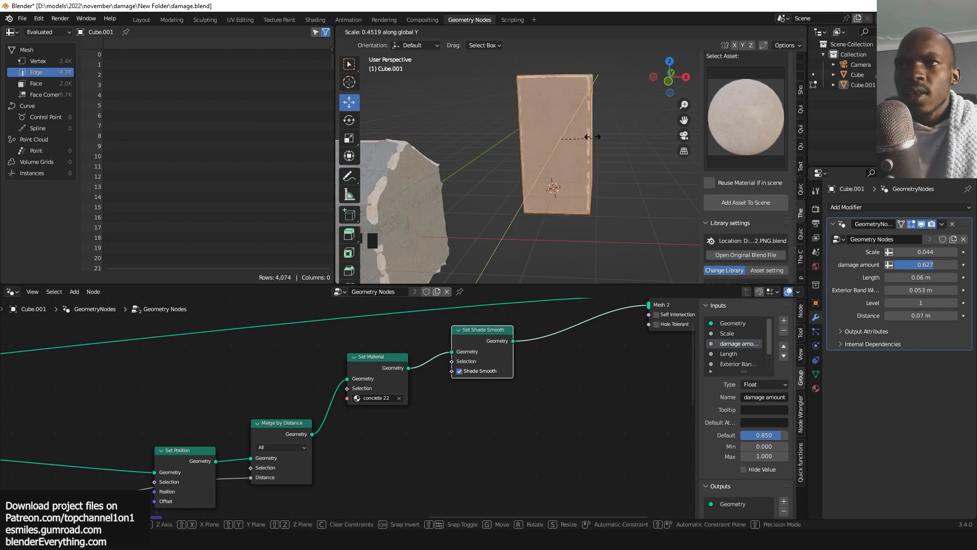
left_click(584, 135)
key("Tab")
key("alt+a")
Lower the new wall's modifier damage amount to 0.198.
key("grave")
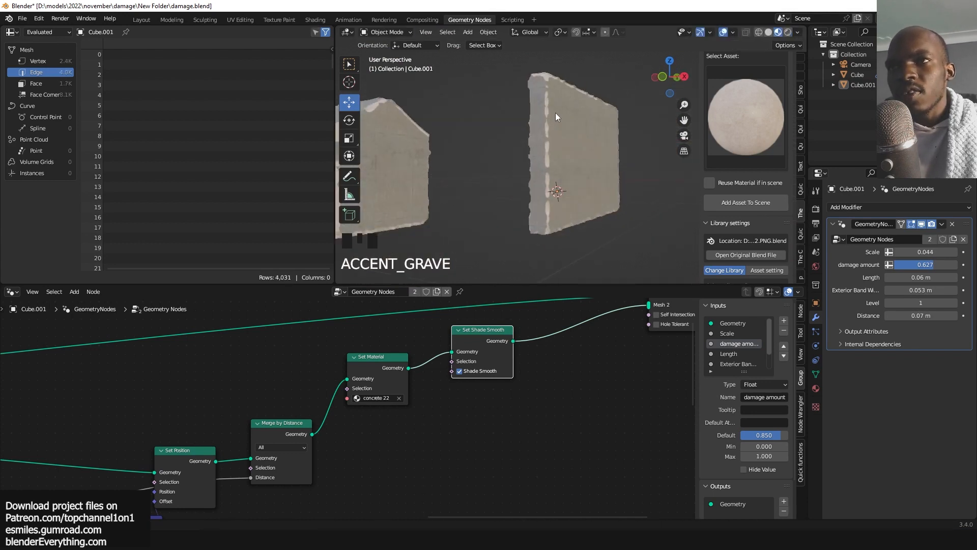
scroll(556, 112, "up", 3)
key("grave")
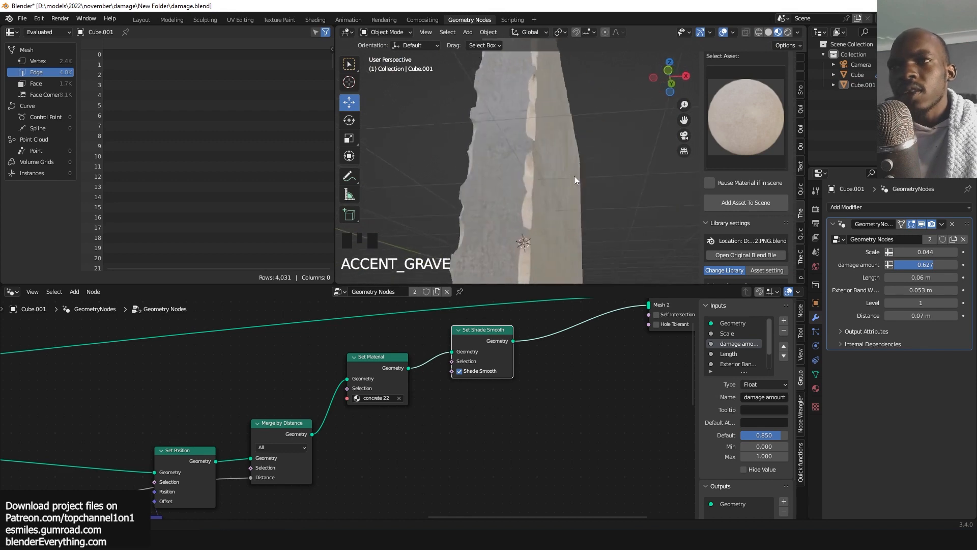
scroll(521, 206, "up", 2)
key("grave")
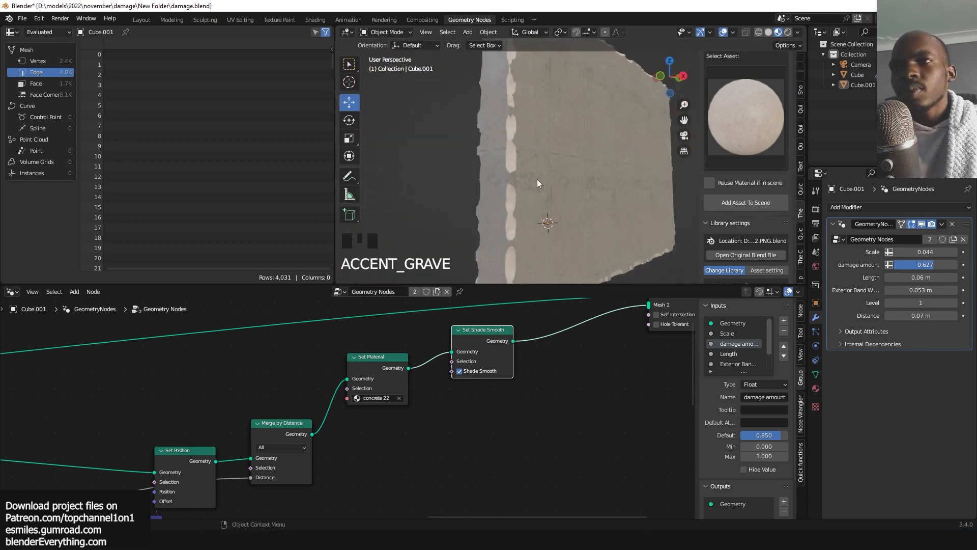
left_click_drag(922, 269, 888, 269)
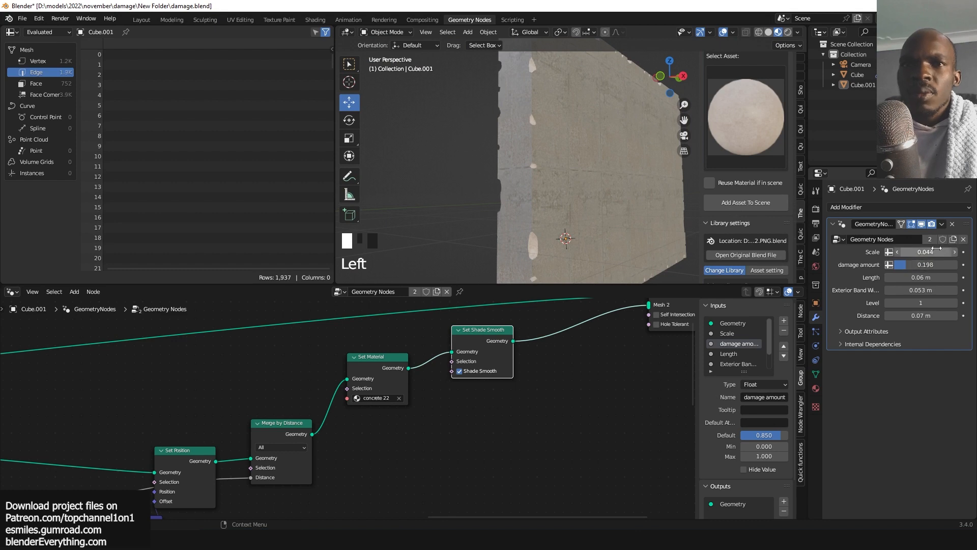
Set the wall modifier's Scale to 0.234 and its Level to 2.
left_click_drag(925, 252, 947, 252)
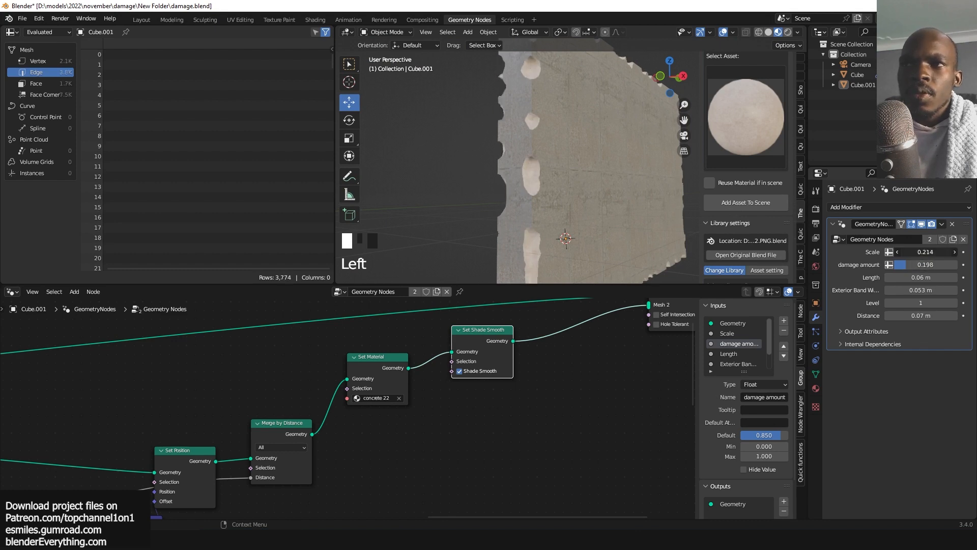
scroll(477, 221, "down", 1)
key("grave")
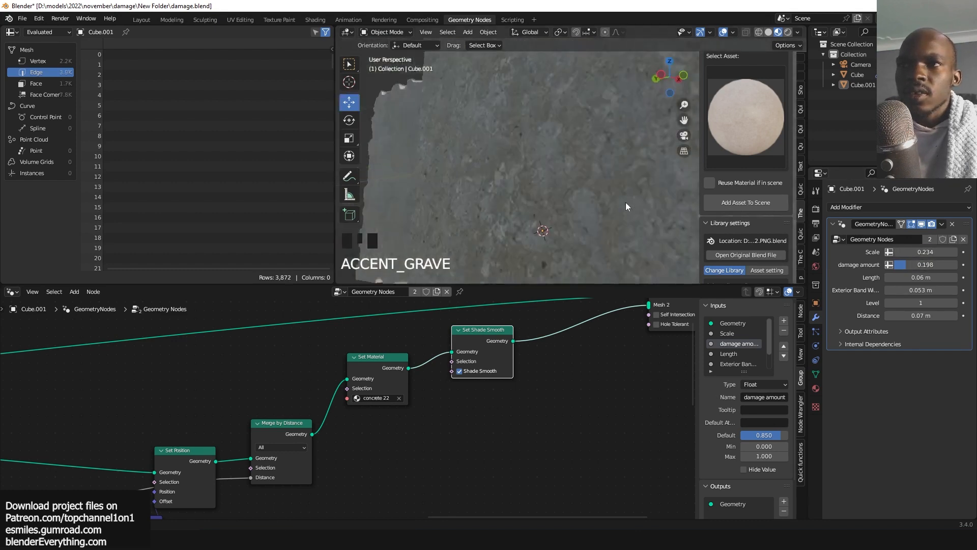
middle_click_drag(495, 198, 539, 175)
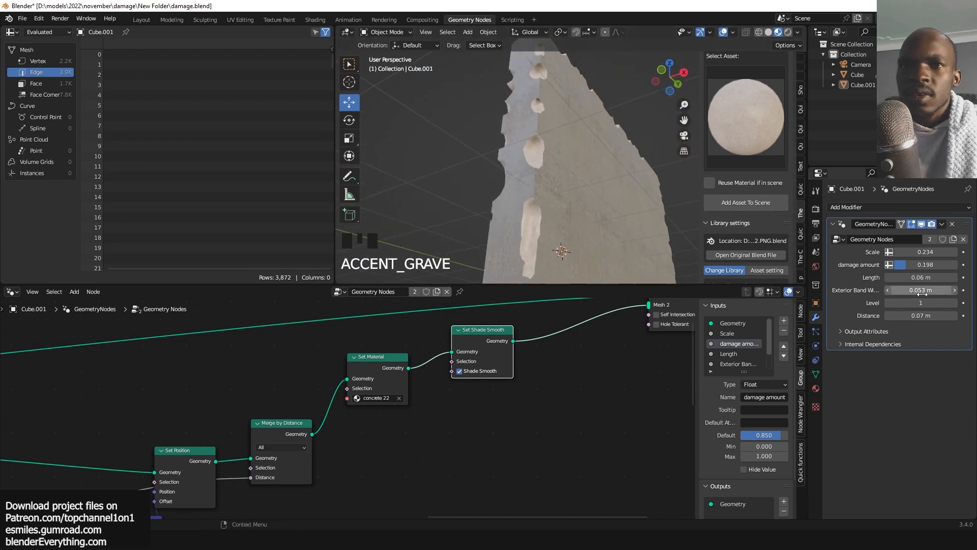
left_click(955, 303)
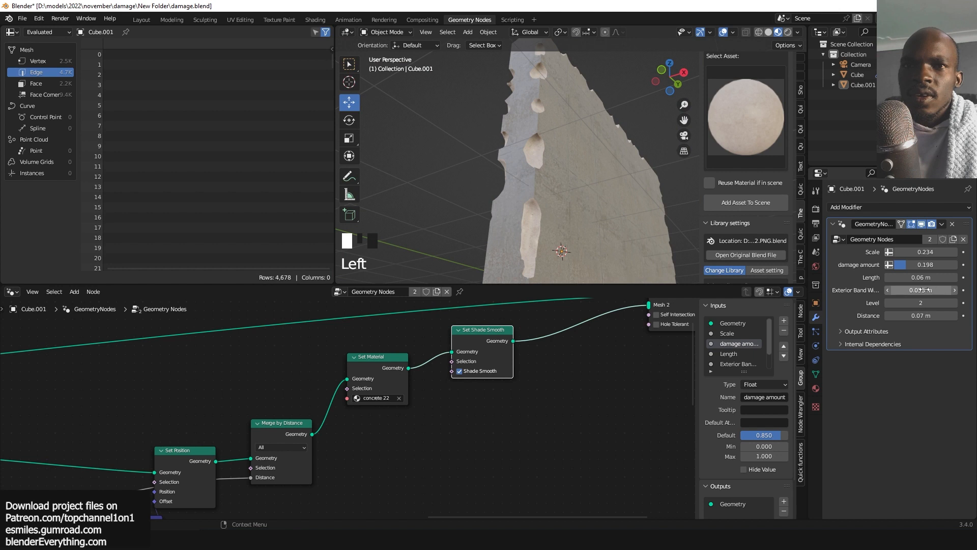
Set the wall modifier's Exterior Band Width to 0.053 m and its Length to 0.03 m.
left_click(919, 316)
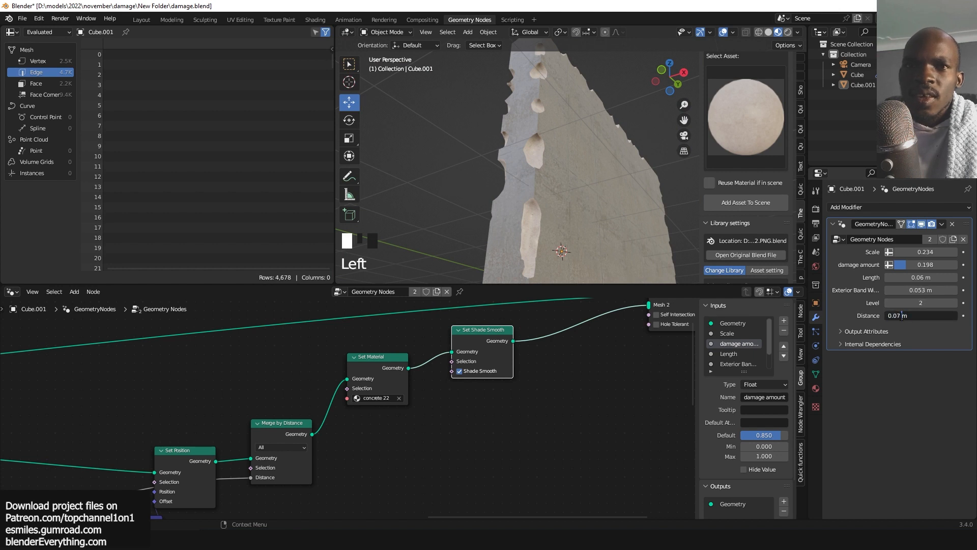
left_click(899, 289)
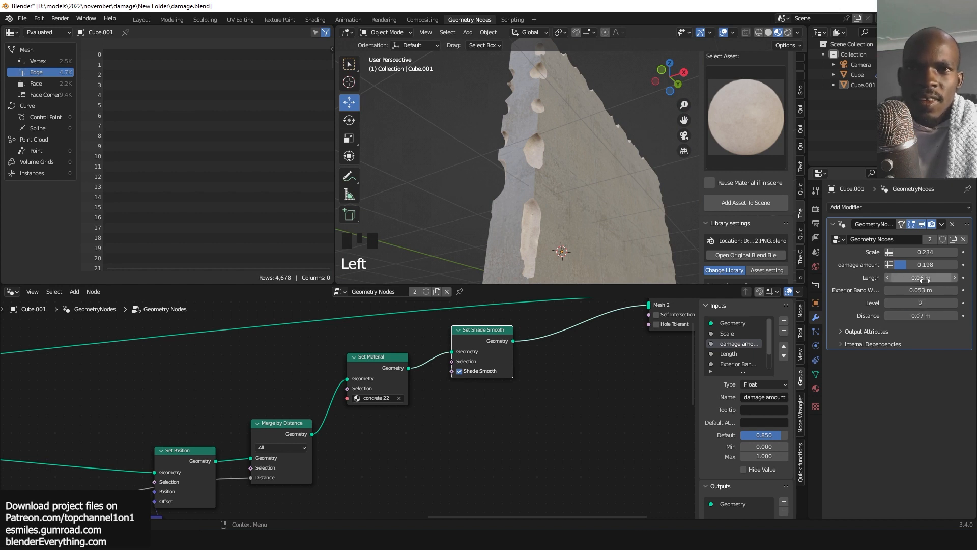
mouse_move(924, 278)
left_mouse_down()
mouse_move(954, 279)
mouse_move(916, 278)
left_mouse_up()
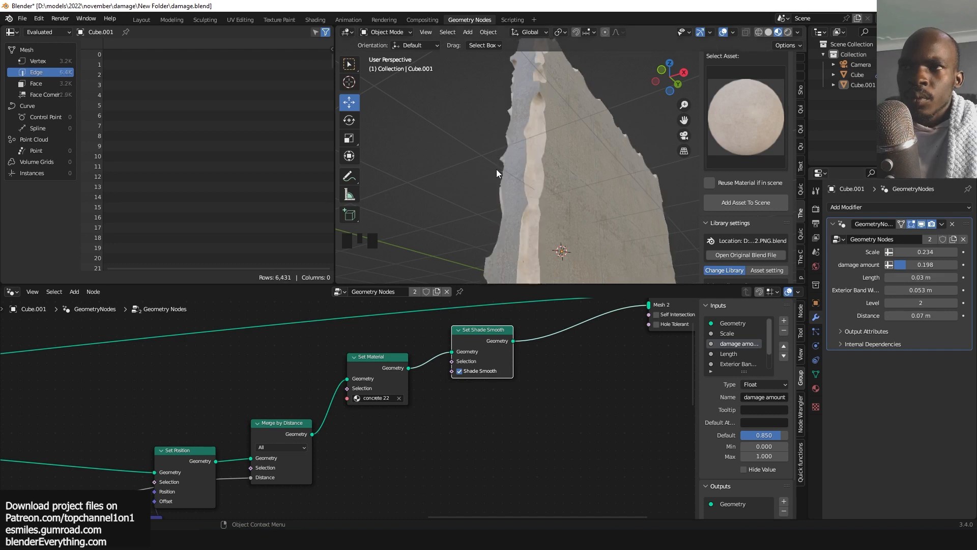
Orbit and zoom around the damaged wall to inspect the modifier result.
key("grave")
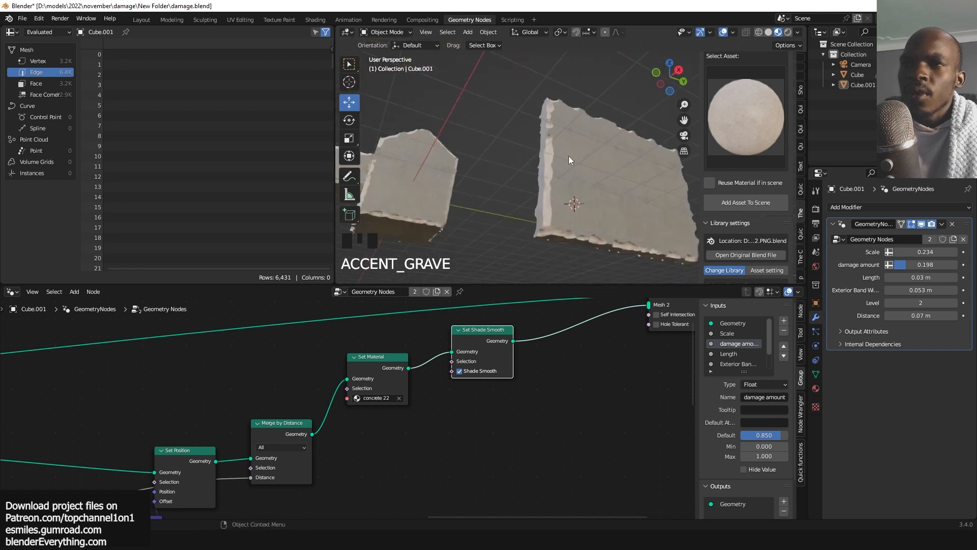
key("grave")
key("grave")
key("grave")
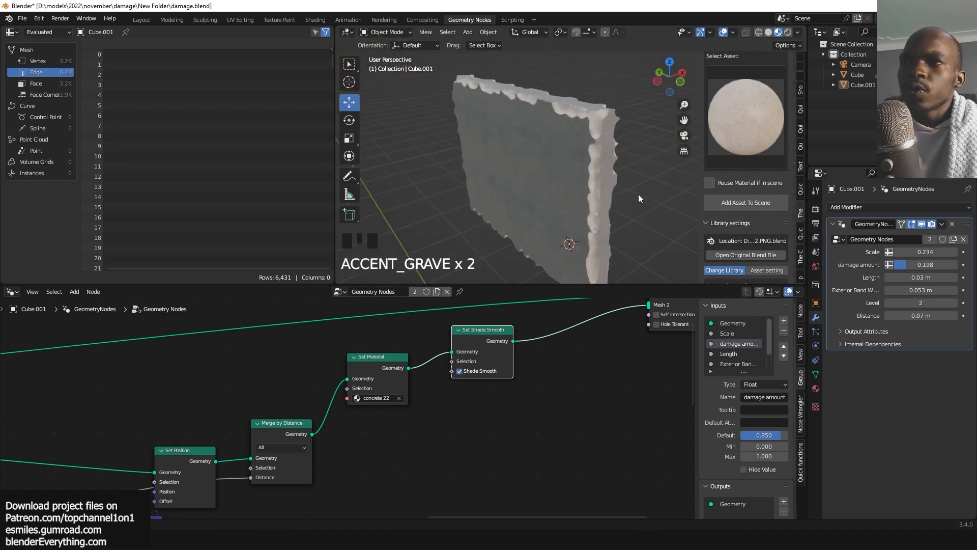
key("grave")
key("grave")
scroll(567, 160, "down", 3)
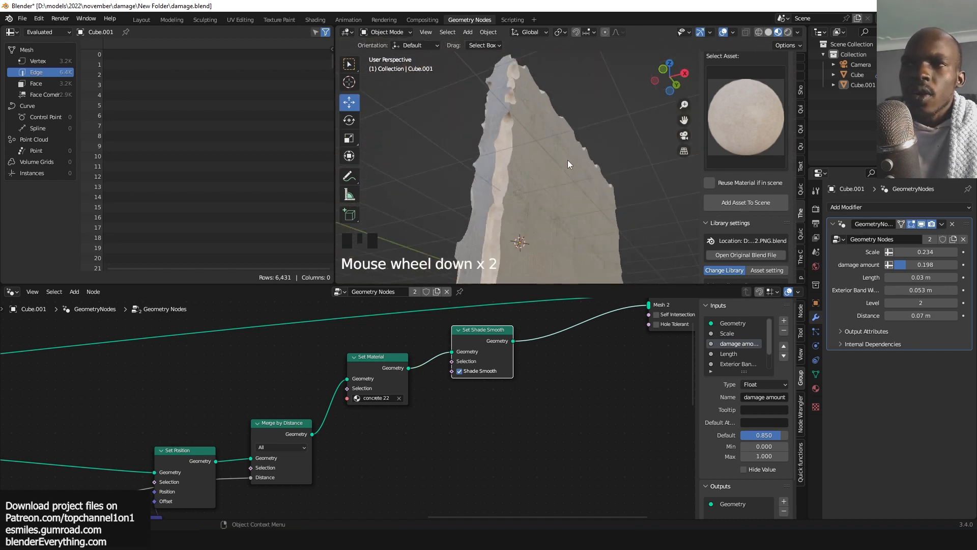
key("grave")
In Edit Mode, add a centred vertical loop cut on the wall and bevel it into a pair of edges.
key("grave")
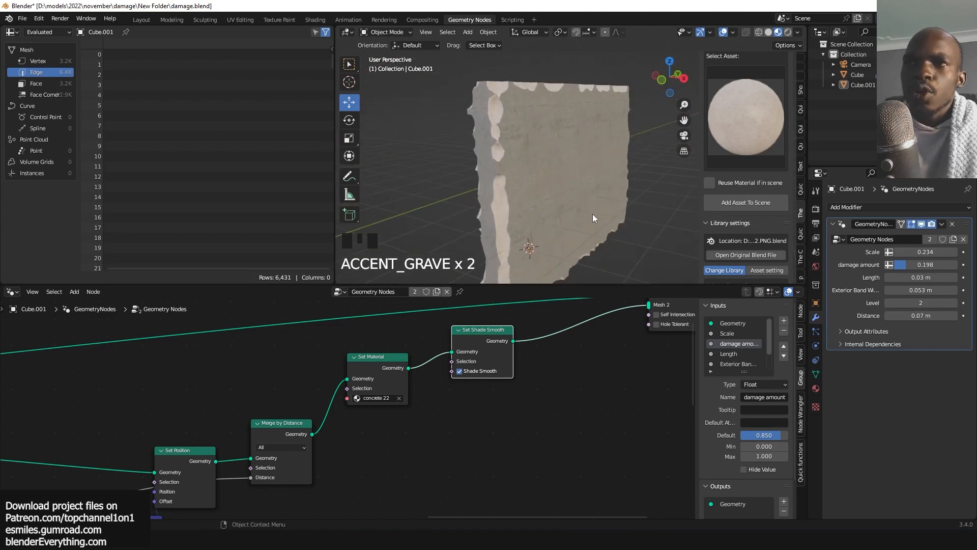
scroll(592, 213, "down", 2)
key("Tab")
key("grave")
key("ctrl+r")
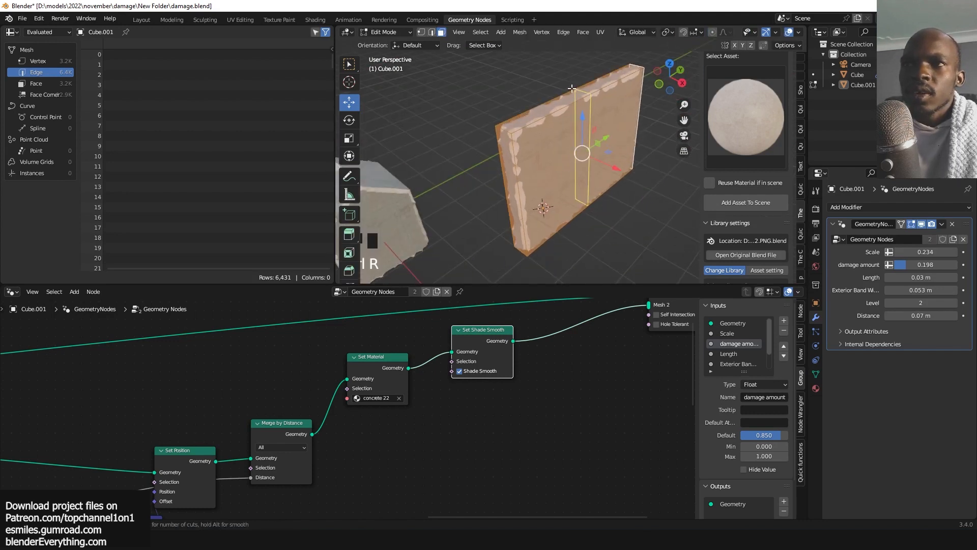
left_click(579, 92)
right_click(615, 106)
key("ctrl+b")
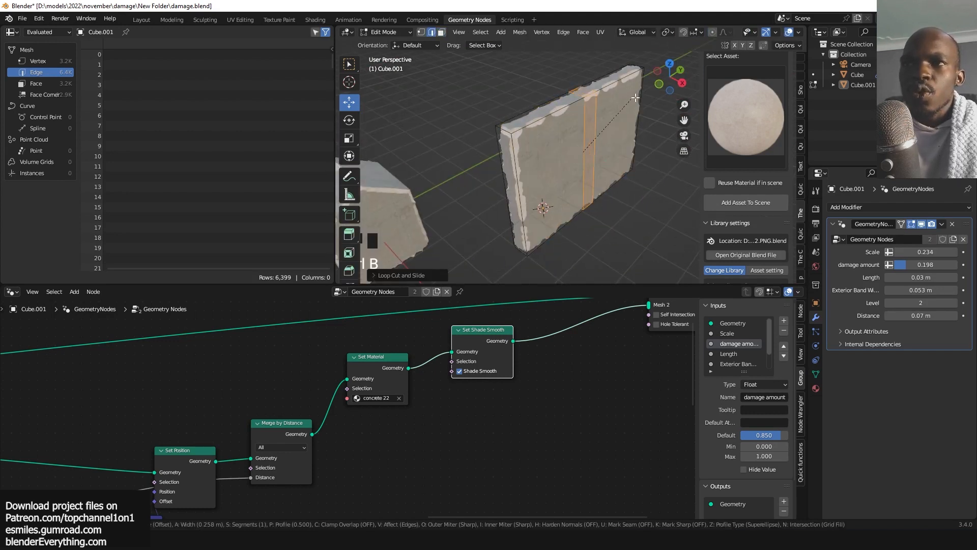
left_click(637, 96)
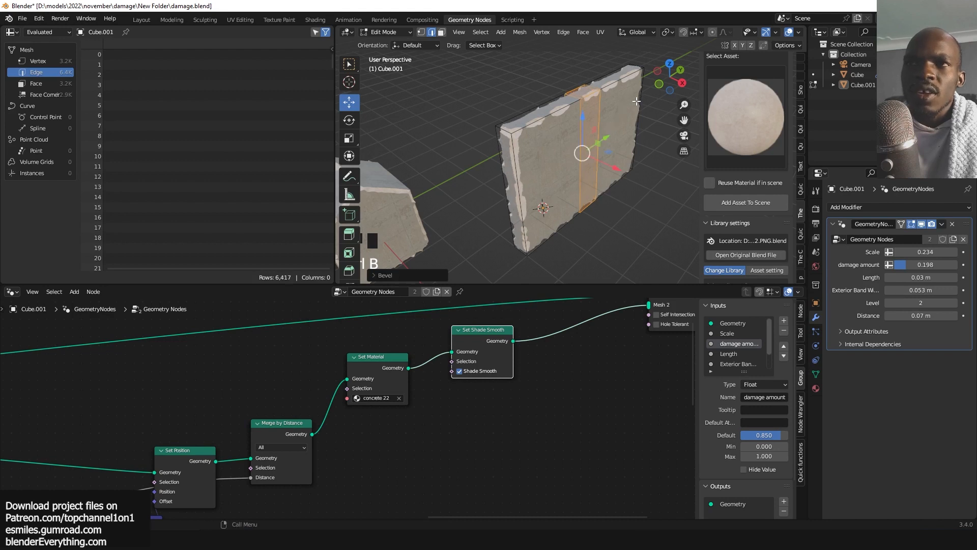
Extrude the face between the bevelled edges outward into a perpendicular wall section and leave Edit Mode.
left_click(921, 224)
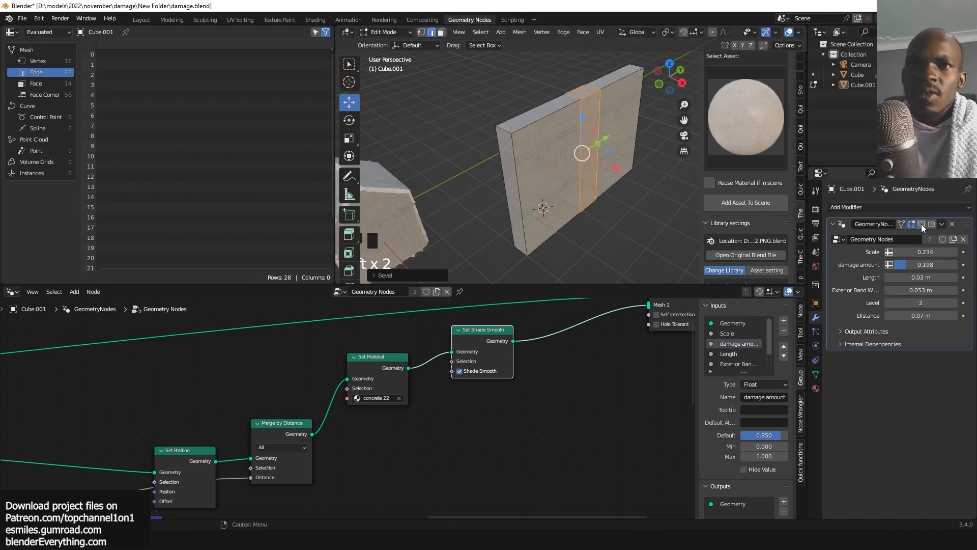
key("3")
left_click(591, 136)
key("e")
left_click(607, 196)
key("Tab")
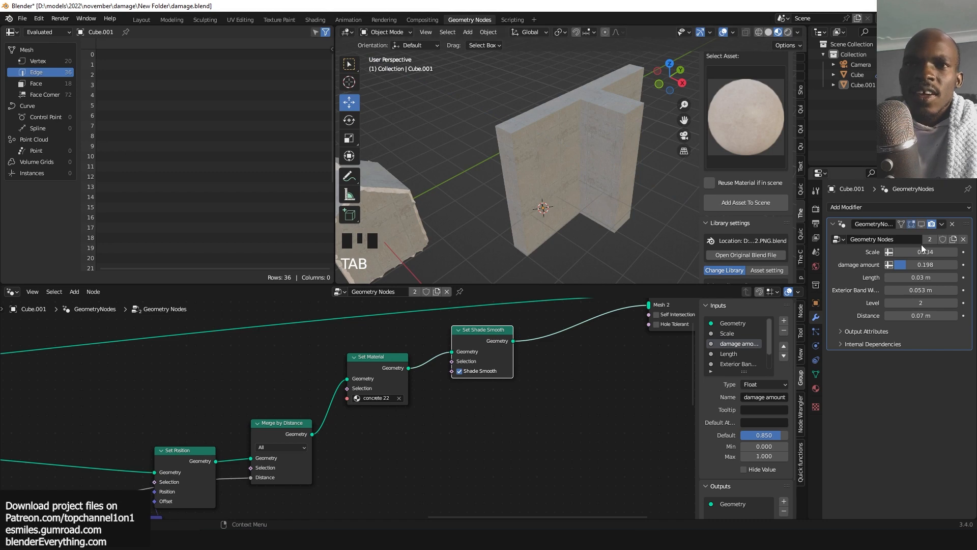
Lower the wall modifier's Distance value to 0.03 m.
left_click(920, 225)
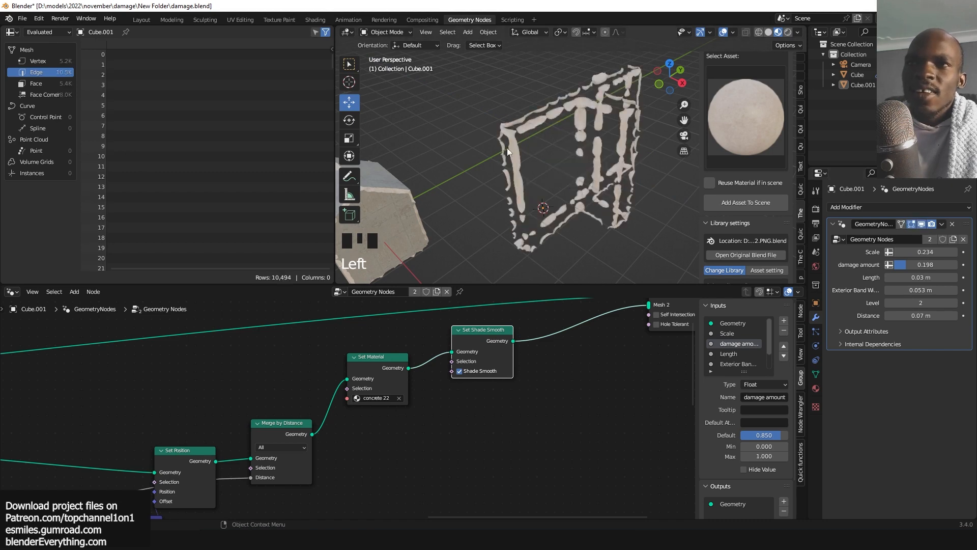
key("grave")
key("grave")
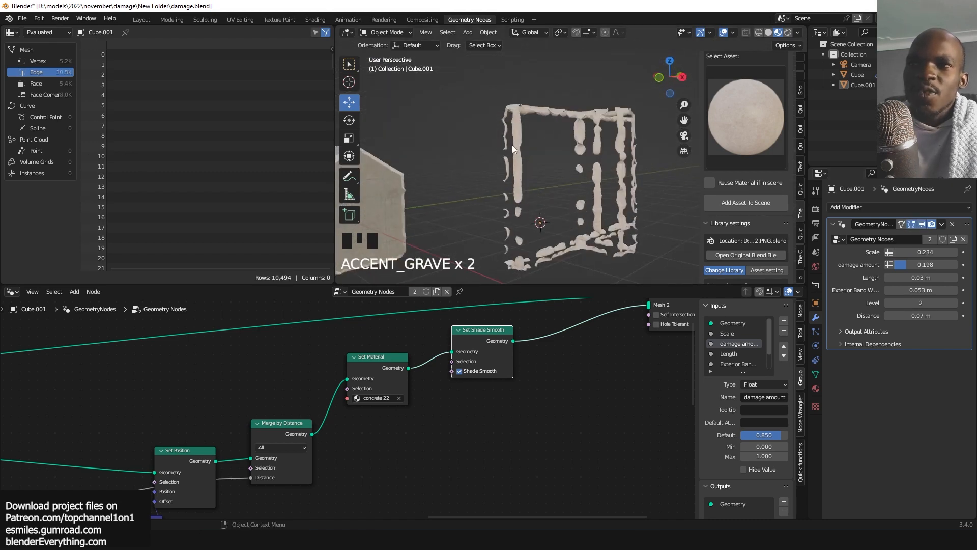
left_click(921, 315)
left_click(887, 316)
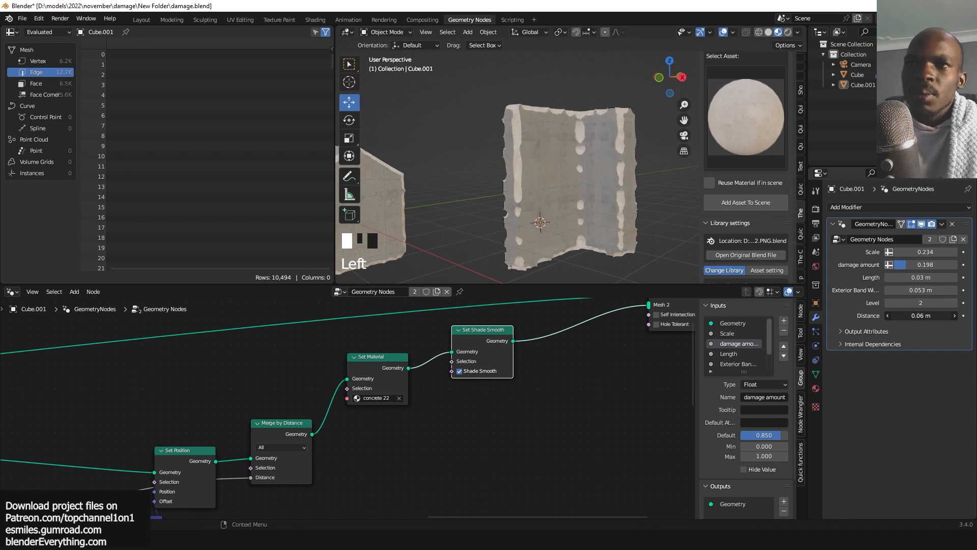
left_click(888, 315)
Orbit and zoom around the L-shaped wall to inspect the damage.
key("grave")
scroll(593, 221, "down", 3)
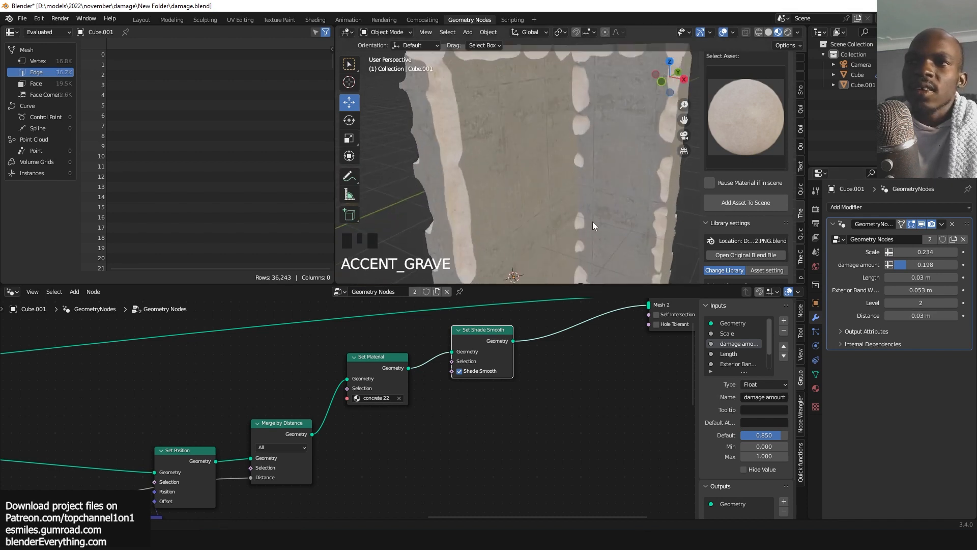
key("grave")
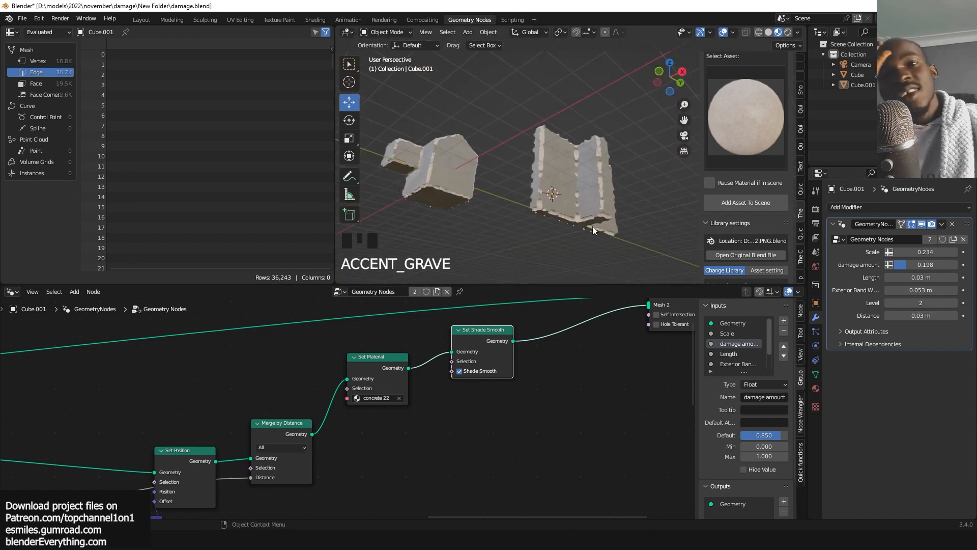
left_click(588, 209)
key("grave")
scroll(560, 247, "up", 2)
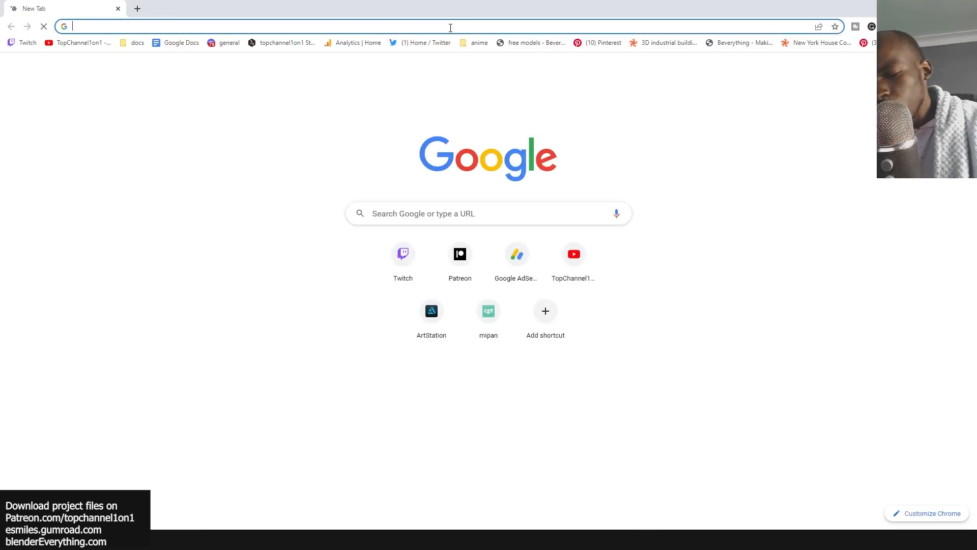
Switch to the web browser, open blendereverything.com and go to its Free geometry Nodes category.
type("blender")
key("Return")
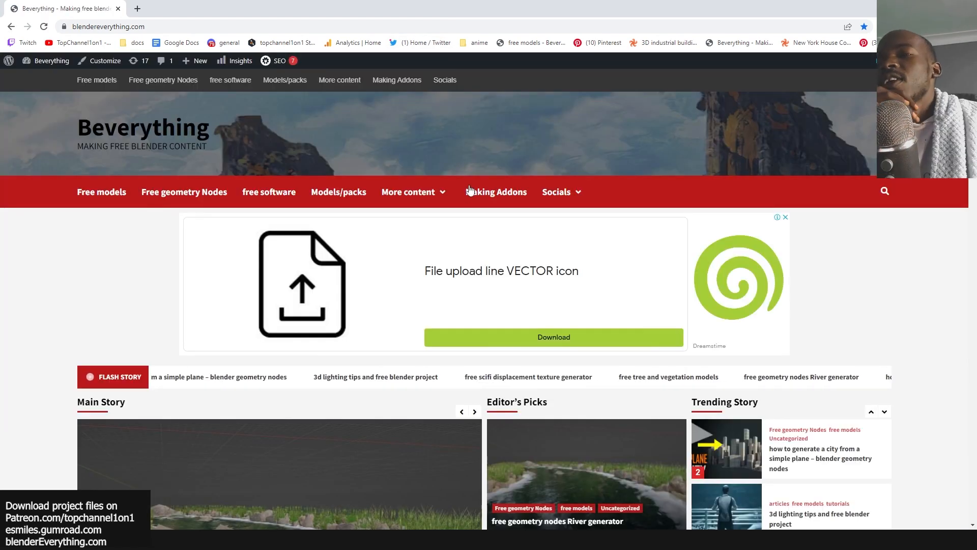
scroll(357, 325, "down", 8)
scroll(335, 338, "up", 5)
scroll(285, 331, "up", 1)
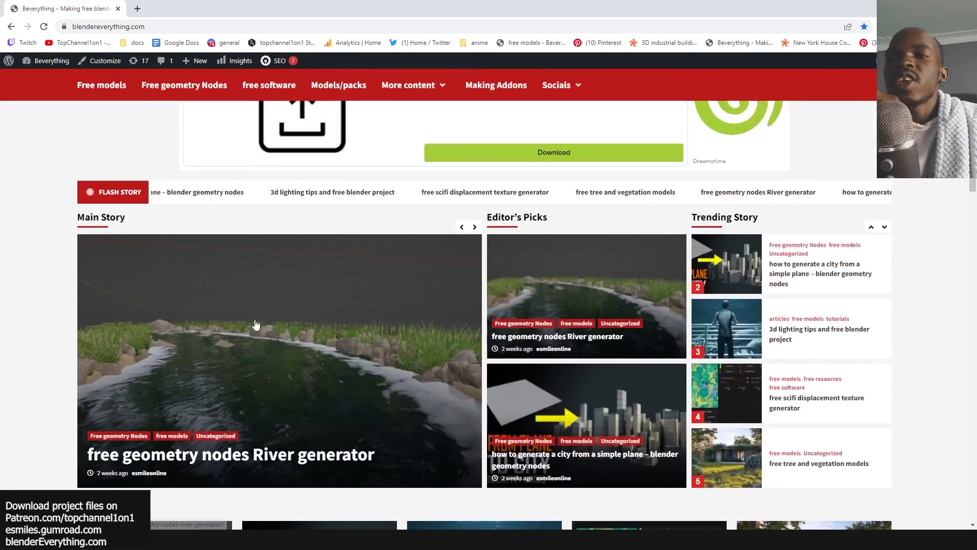
scroll(90, 327, "up", 4)
scroll(90, 327, "down", 5)
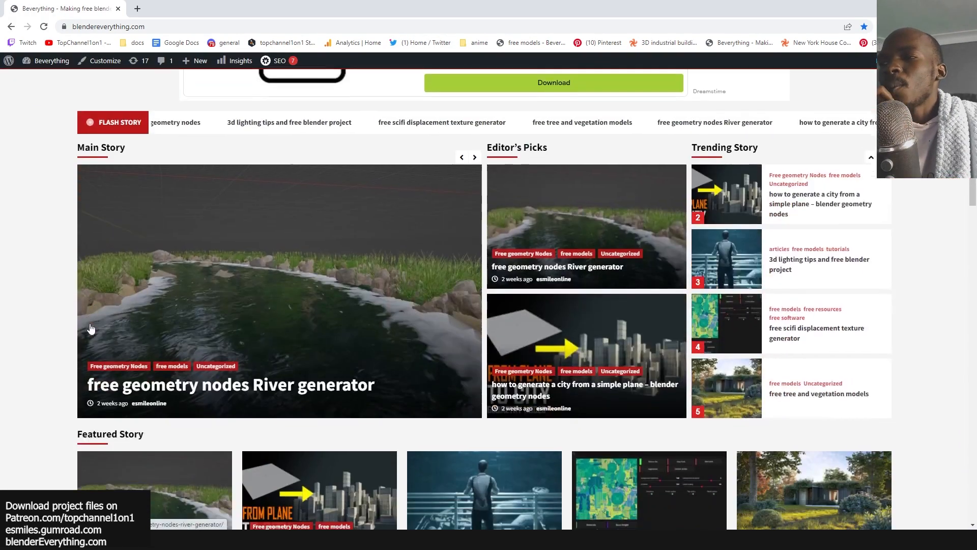
scroll(90, 327, "up", 5)
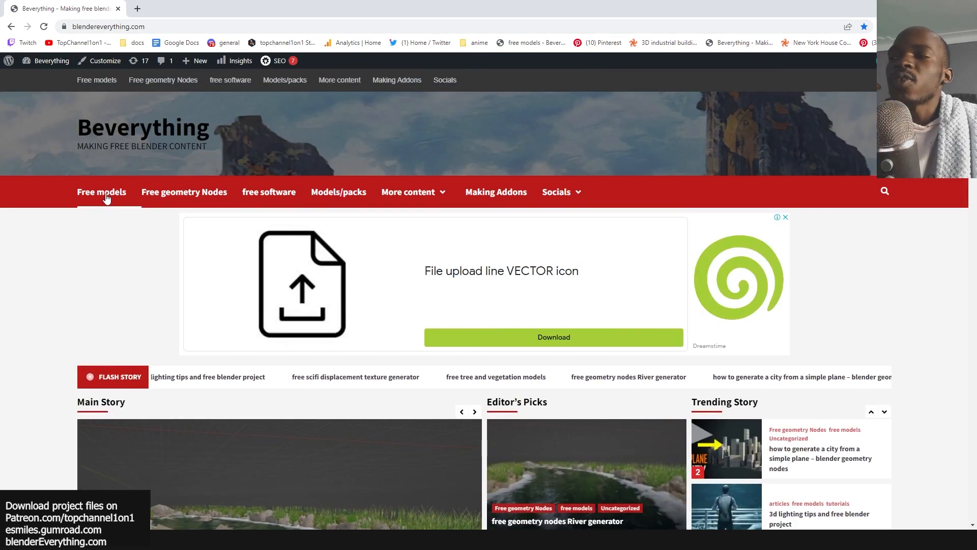
left_click(185, 194)
scroll(89, 264, "down", 3)
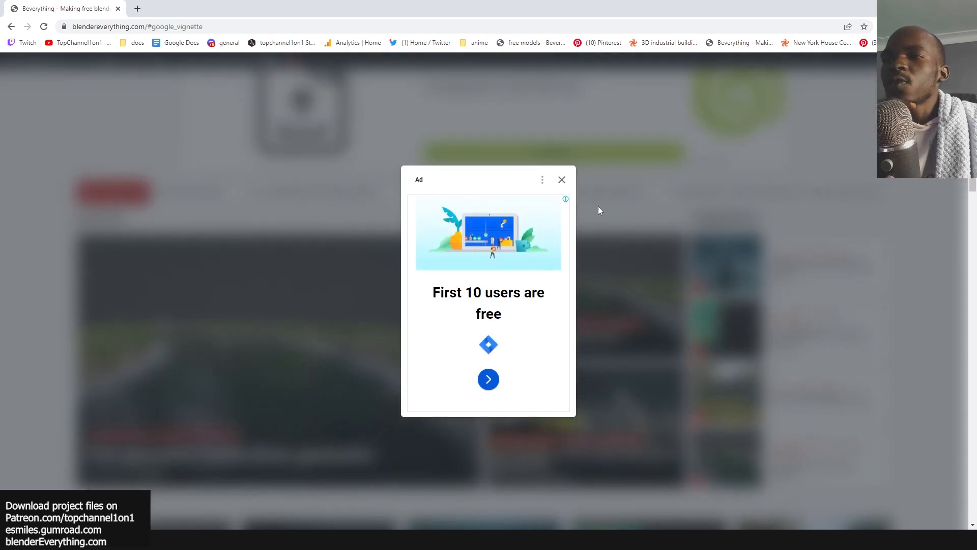
left_click(562, 180)
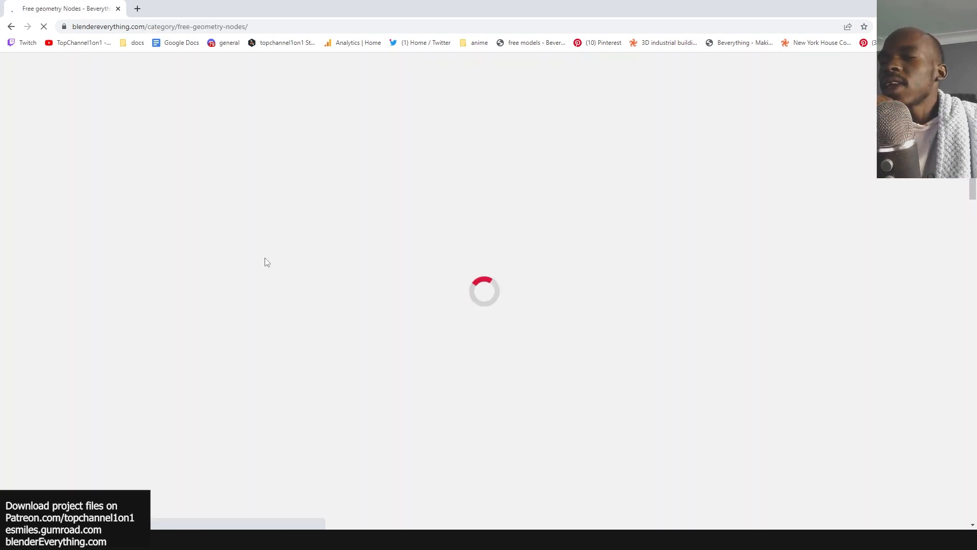
Open a new browser tab and enter blendermarket in the address bar.
left_click(138, 9)
type("blender")
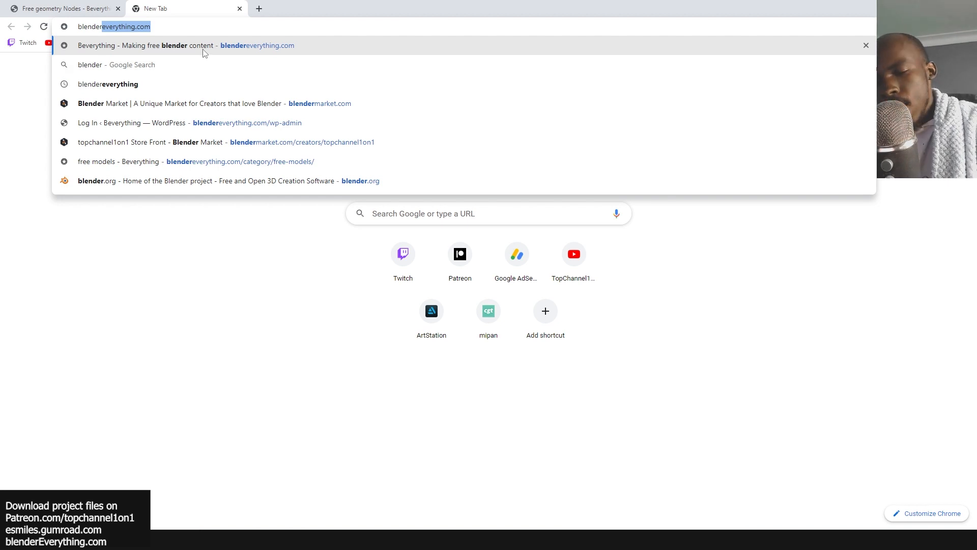
type("market.com/products/simply-cloth")
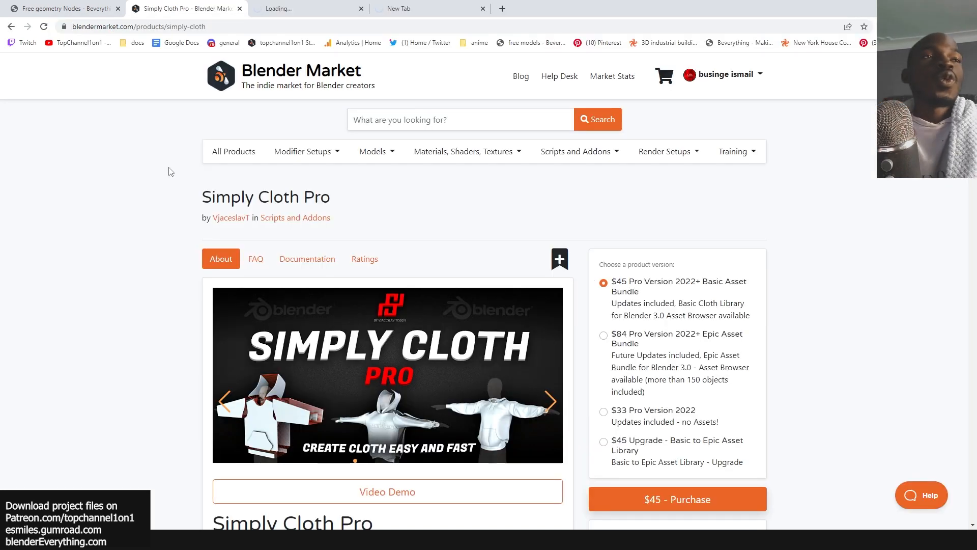
Scroll through the Simply Cloth Pro and The Shipwright product pages on Blender Market.
scroll(197, 295, "down", 4)
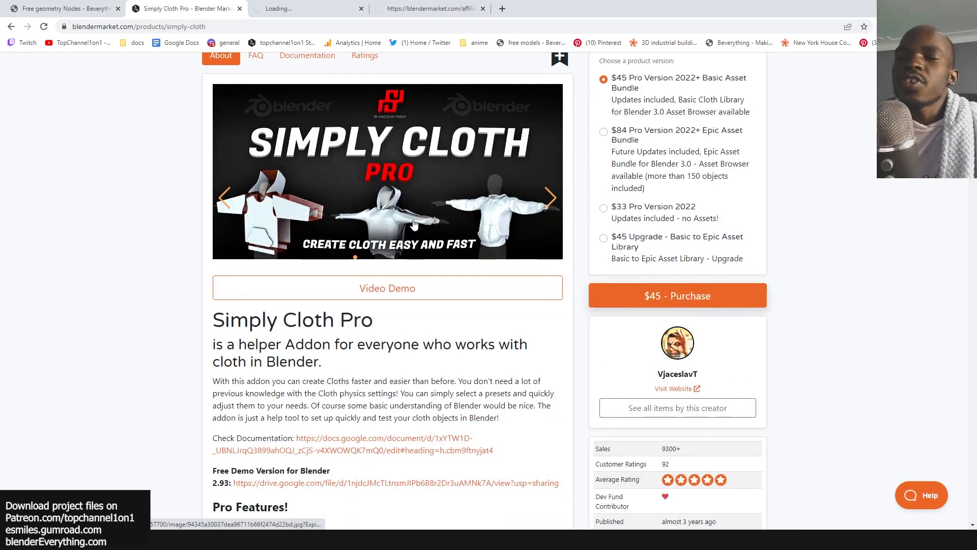
scroll(414, 223, "down", 13)
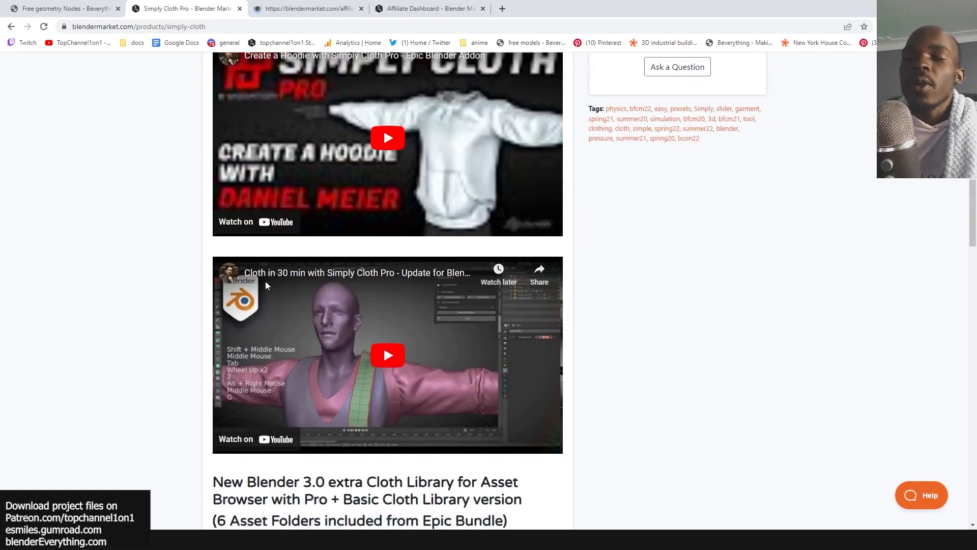
scroll(265, 285, "down", 4)
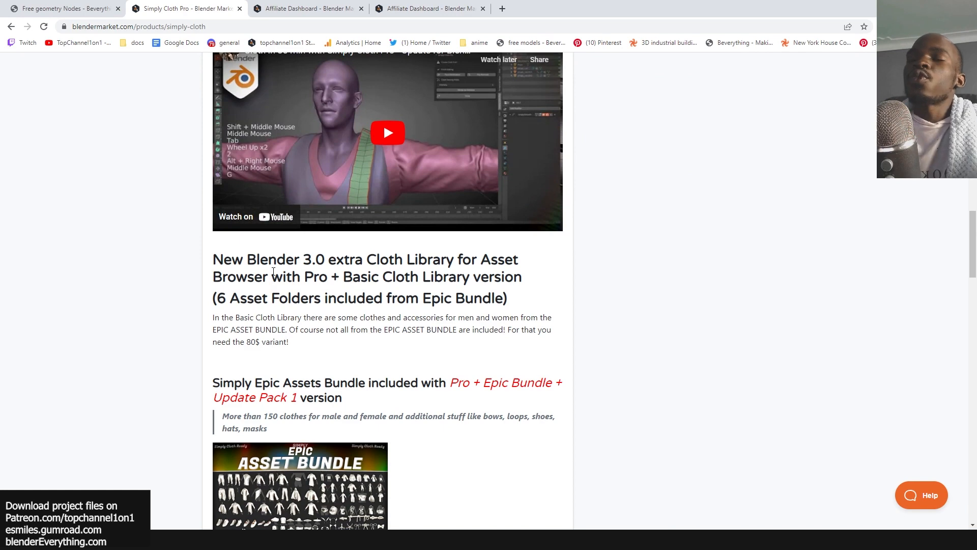
scroll(274, 272, "down", 10)
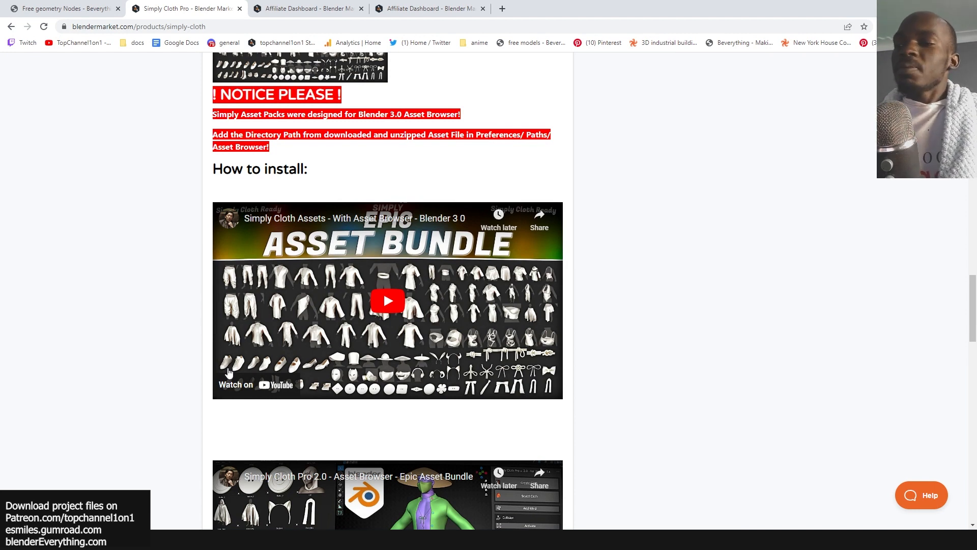
scroll(221, 397, "down", 4)
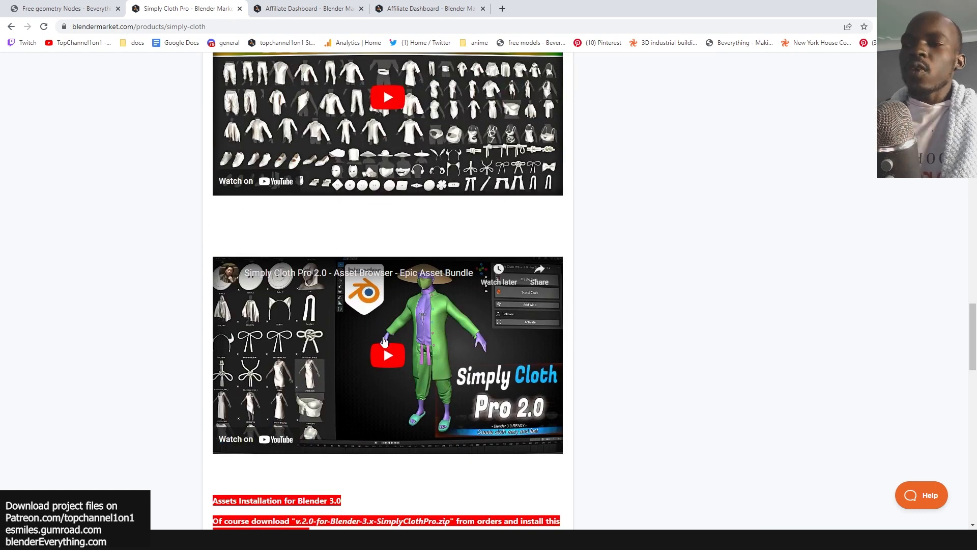
scroll(249, 369, "down", 2)
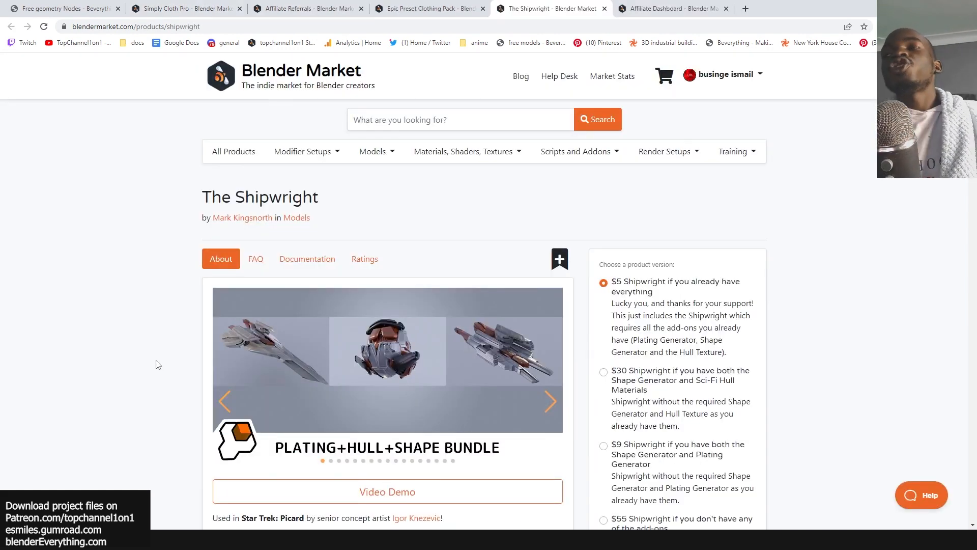
scroll(158, 365, "down", 2)
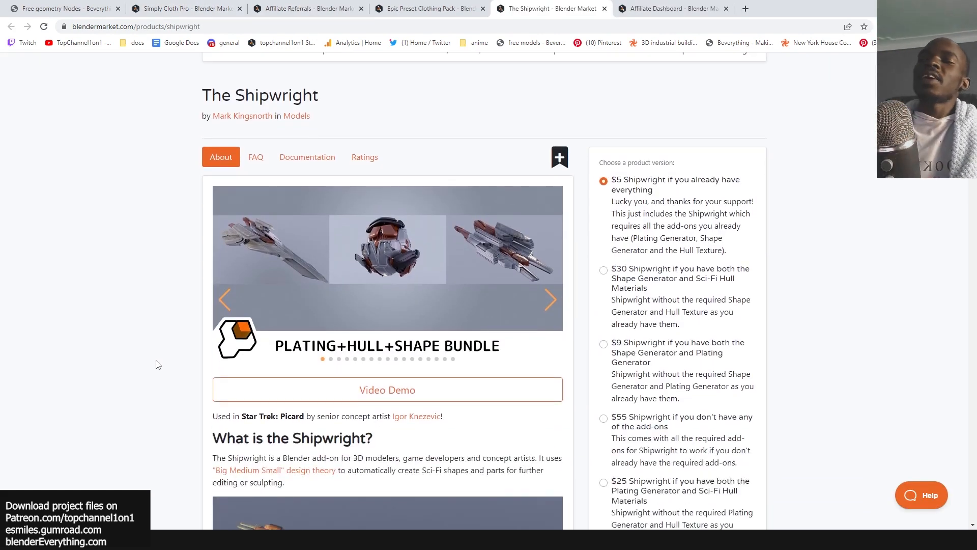
scroll(143, 360, "down", 6)
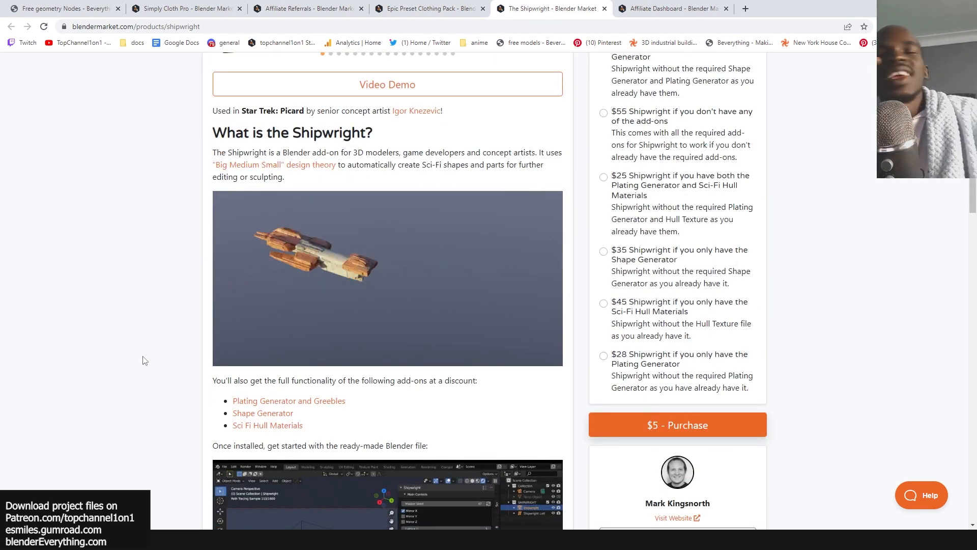
scroll(143, 360, "down", 2)
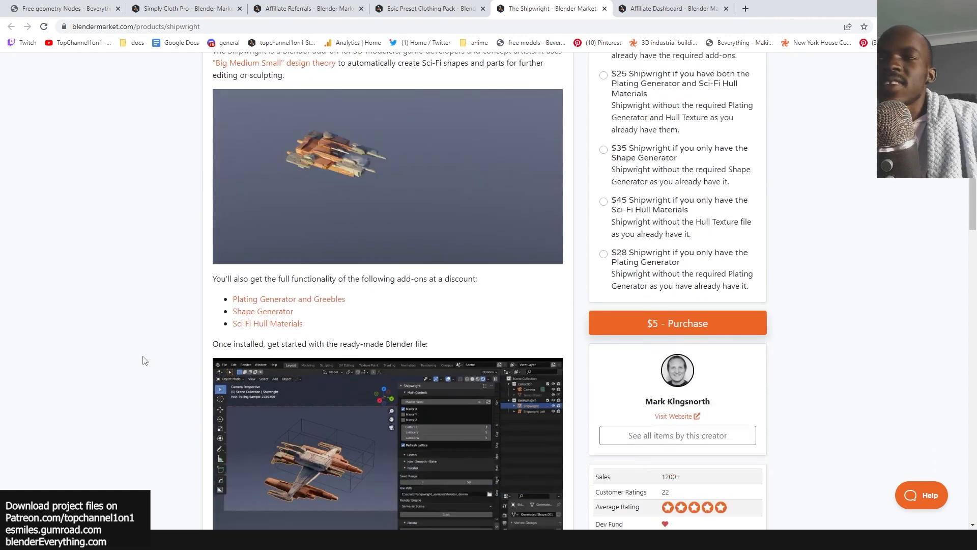
scroll(143, 360, "down", 15)
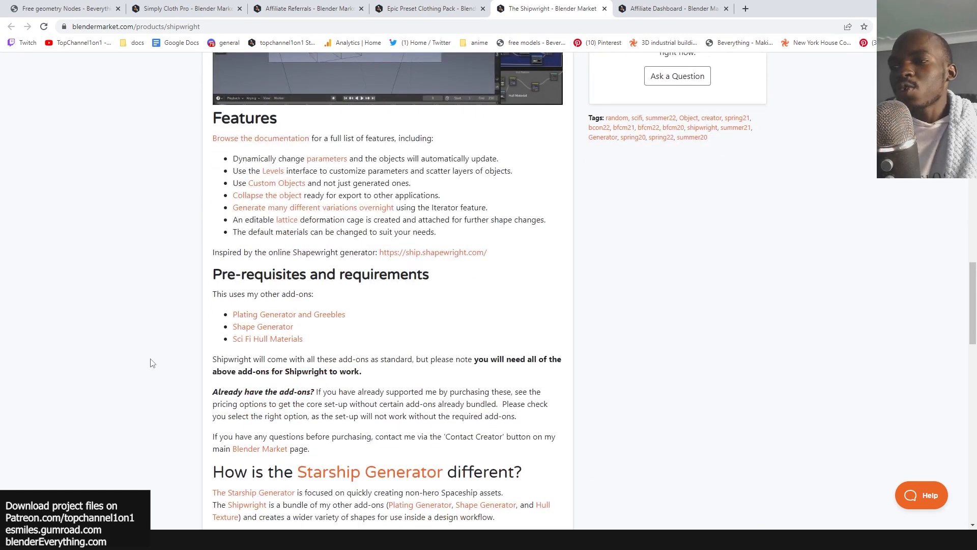
scroll(151, 362, "down", 3)
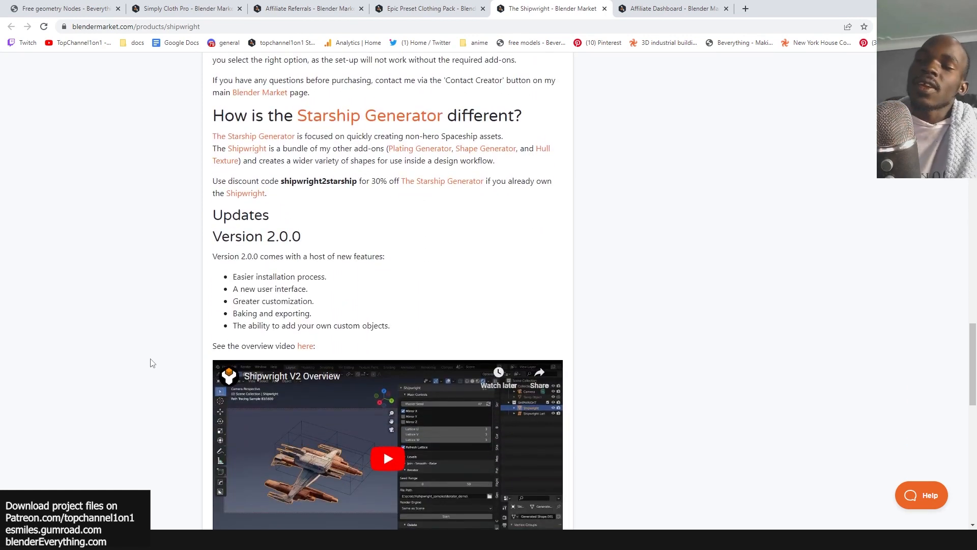
scroll(152, 363, "down", 3)
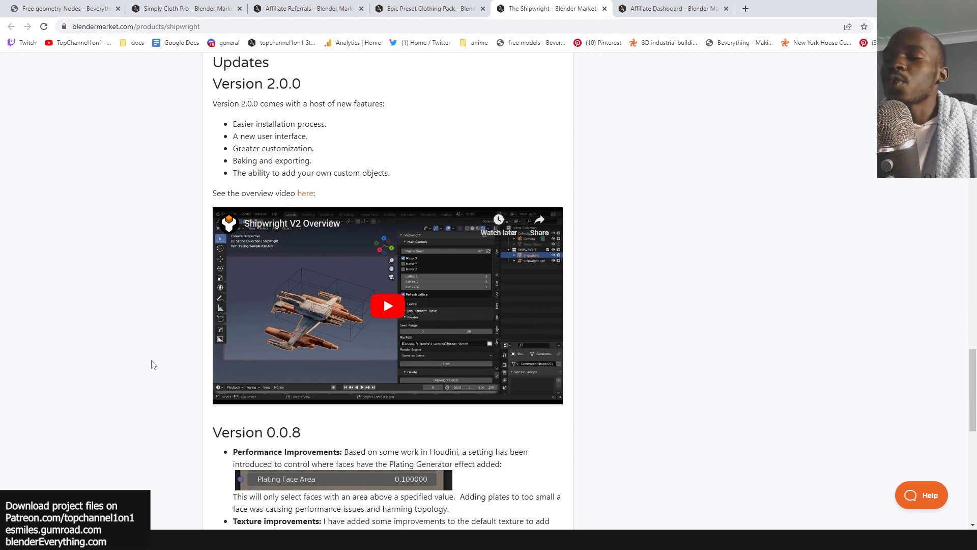
scroll(153, 364, "down", 8)
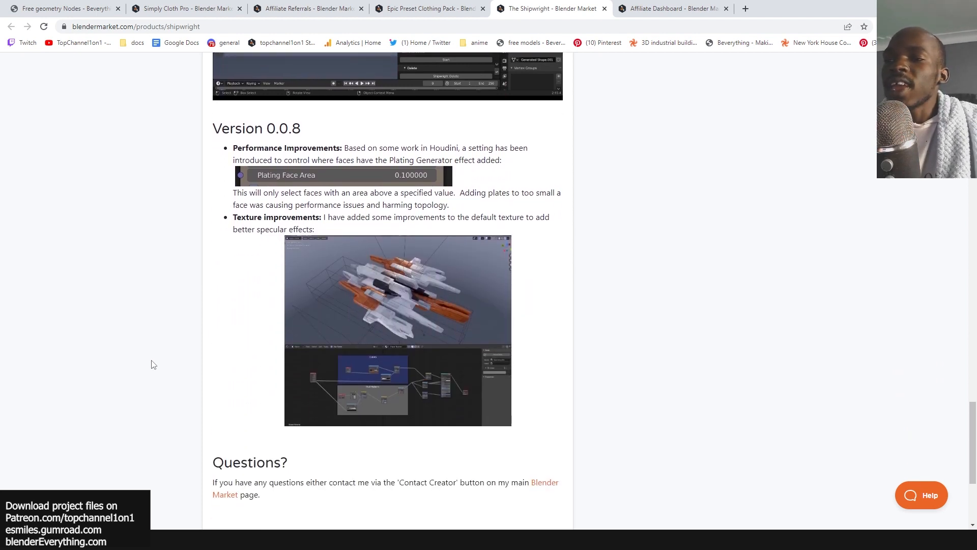
scroll(152, 364, "up", 15)
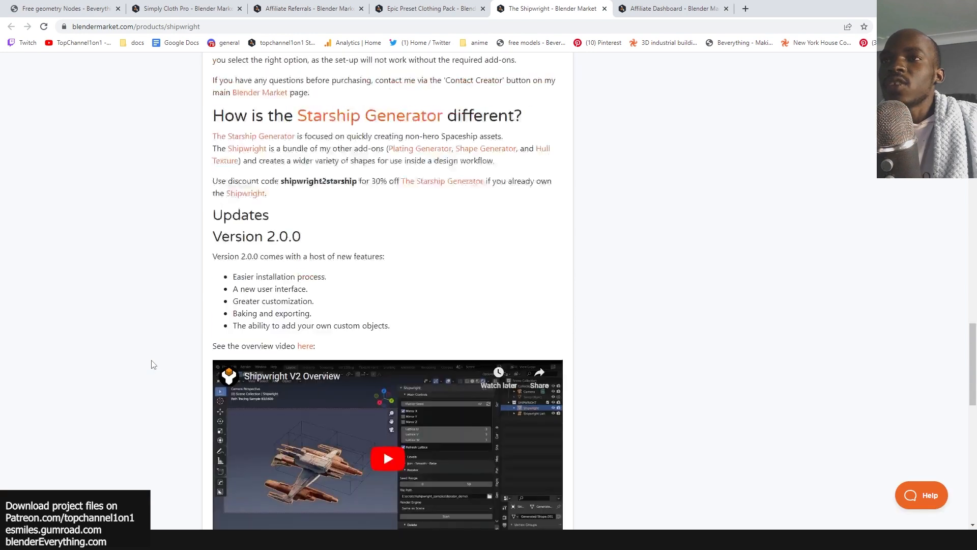